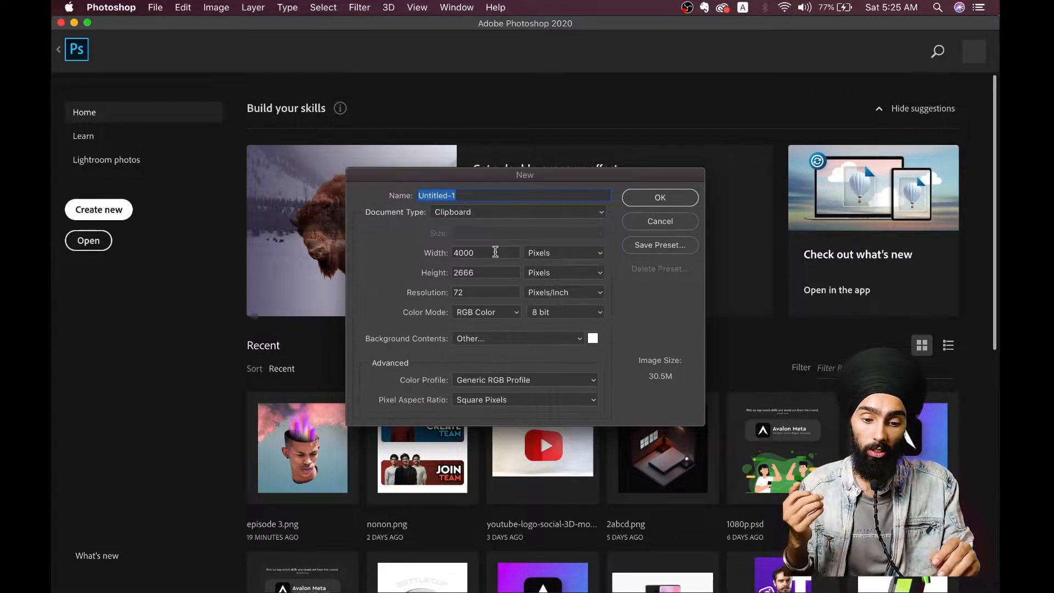
# Set the new document to 1500 by 1500 pixels at 300 pixels/inch with 16 bit colour depth.
pyautogui.click(495, 252)
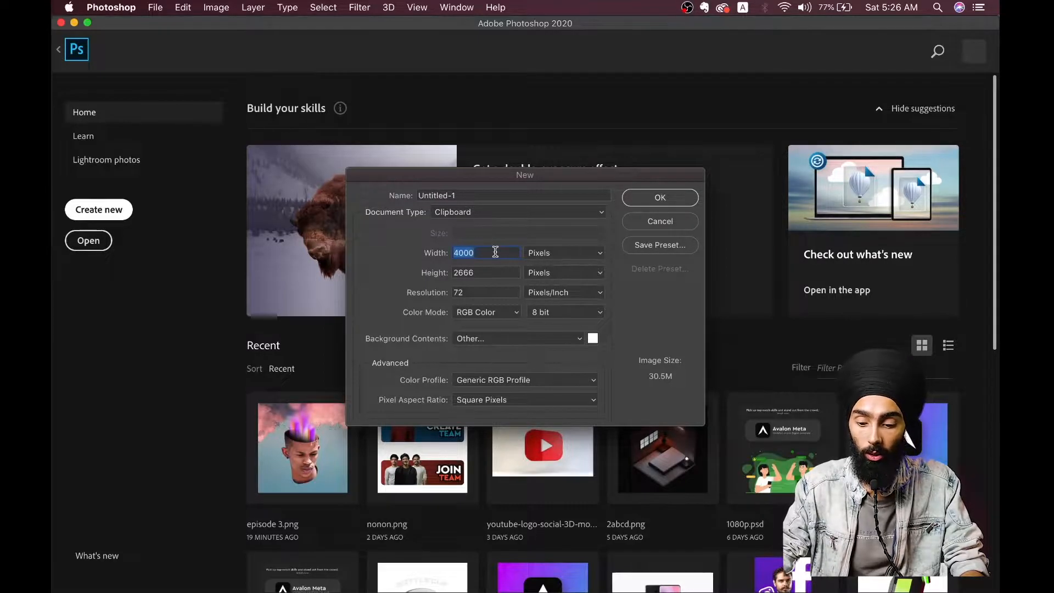
pyautogui.write('1500')
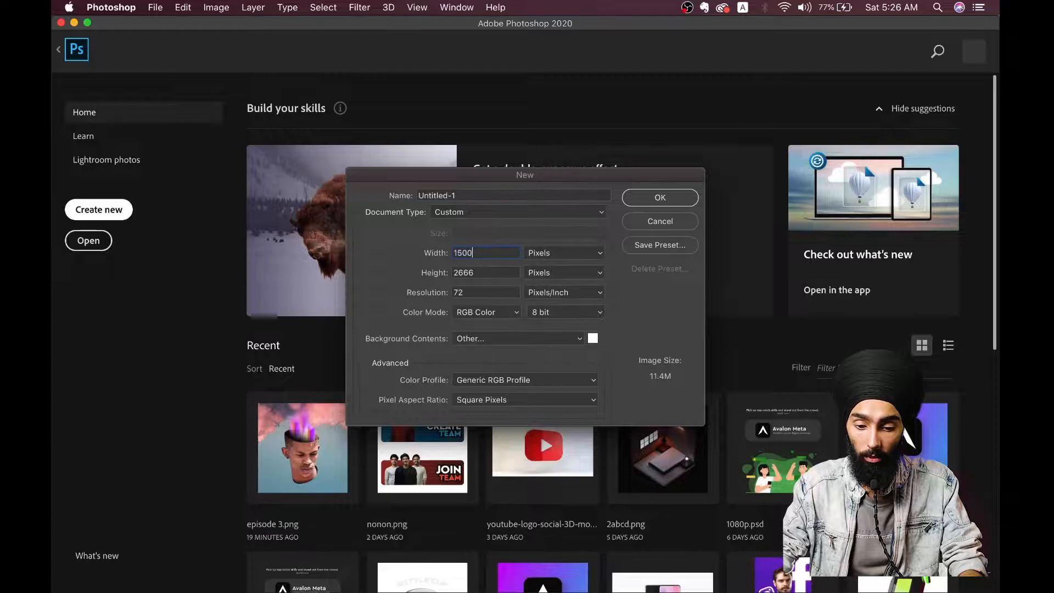
pyautogui.doubleClick(501, 273)
pyautogui.write('1500')
pyautogui.doubleClick(473, 295)
pyautogui.write('300')
pyautogui.click(546, 312)
pyautogui.click(546, 322)
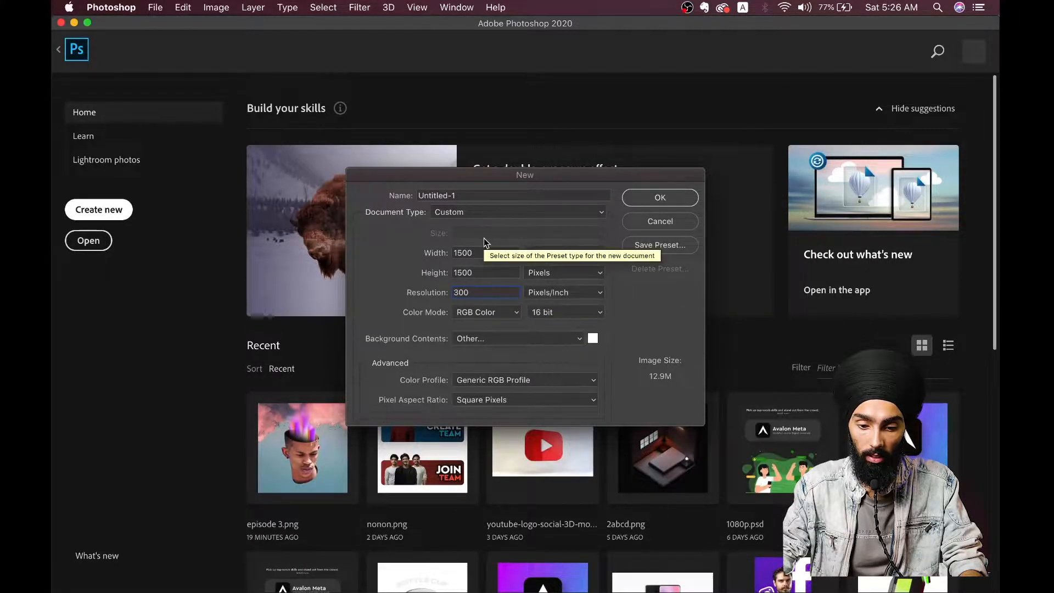
# Name the new document "creative art" and create it.
pyautogui.doubleClick(476, 196)
pyautogui.write('creative art')
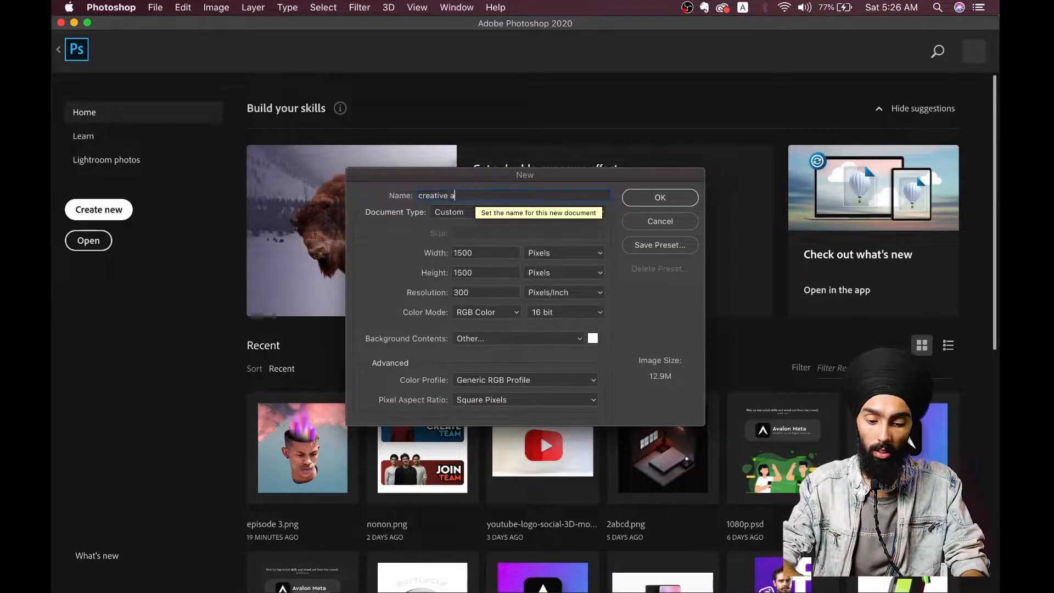
pyautogui.click(634, 203)
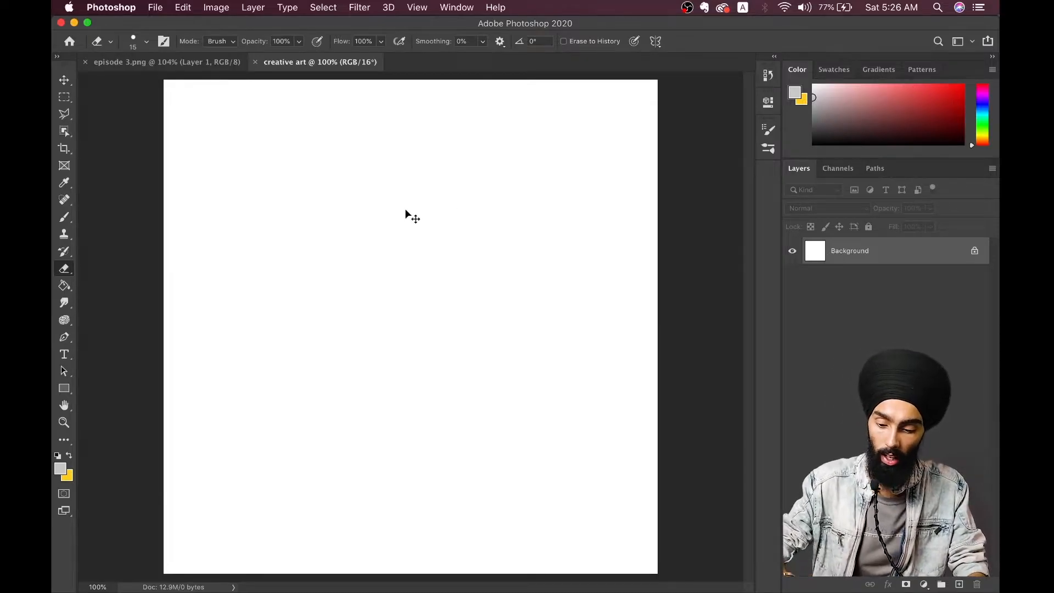
# View the finished artwork in episode 3.png, activate the Move tool and return to the creative art document.
pyautogui.scroll(1, 405, 209)
pyautogui.click(181, 57)
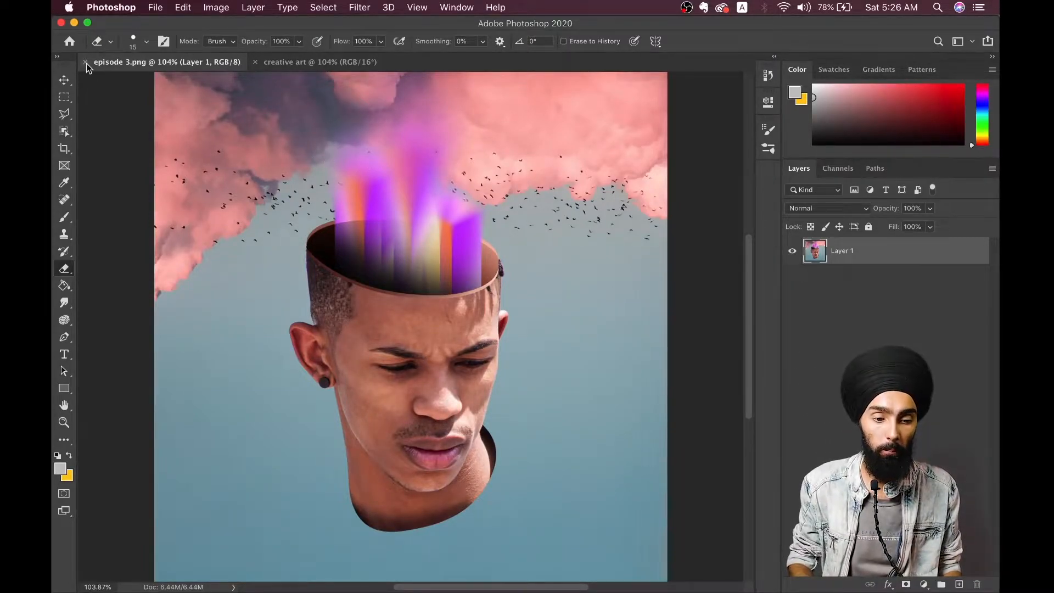
pyautogui.click(65, 80)
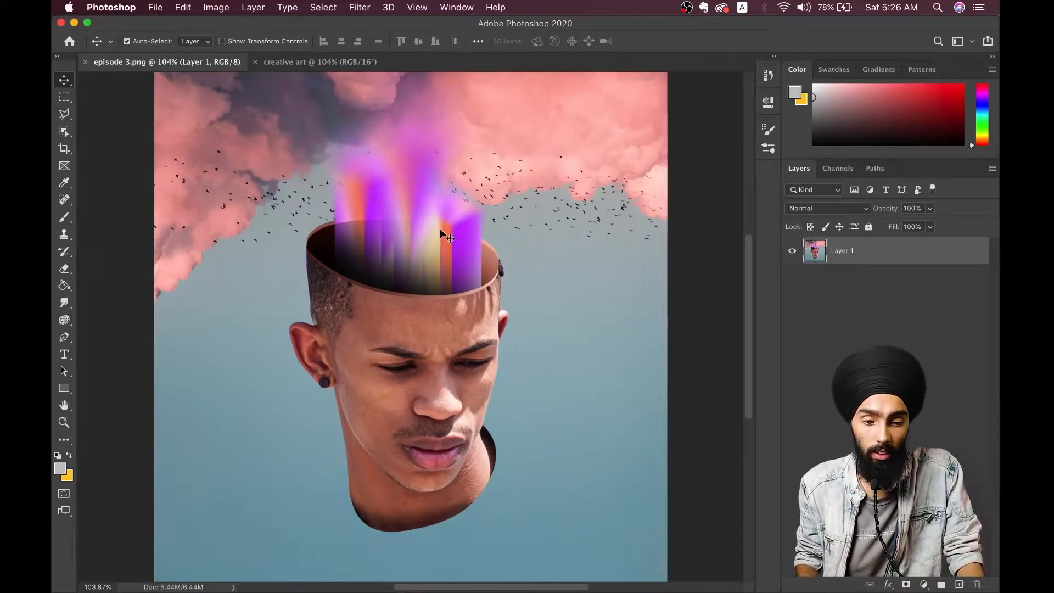
pyautogui.click(305, 62)
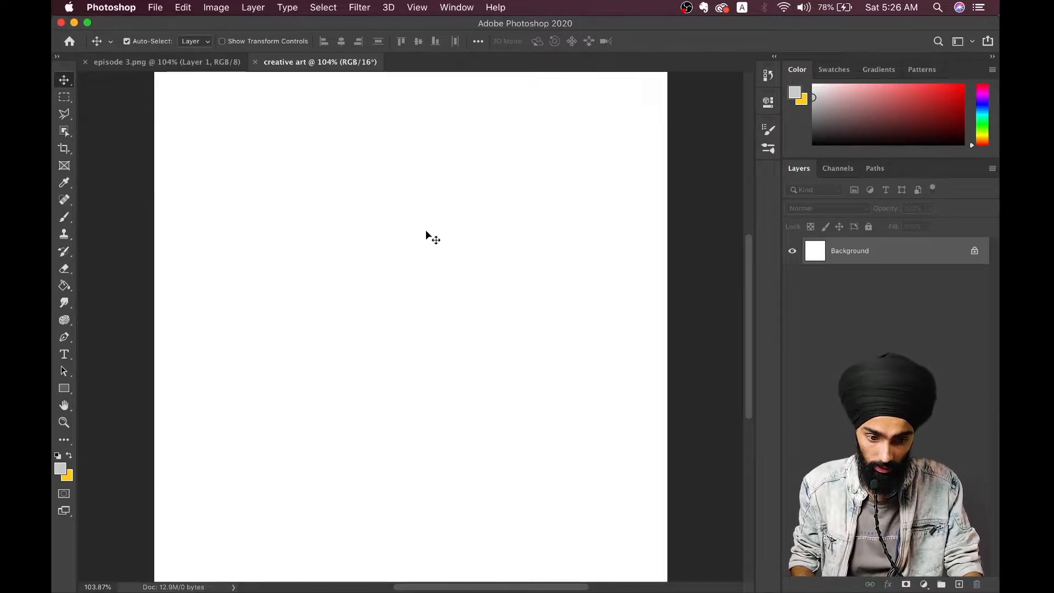
# Switch to the browser, copy the pink cloud sky image and paste it into the creative art document in Photoshop.
pyautogui.press('super+Tab')
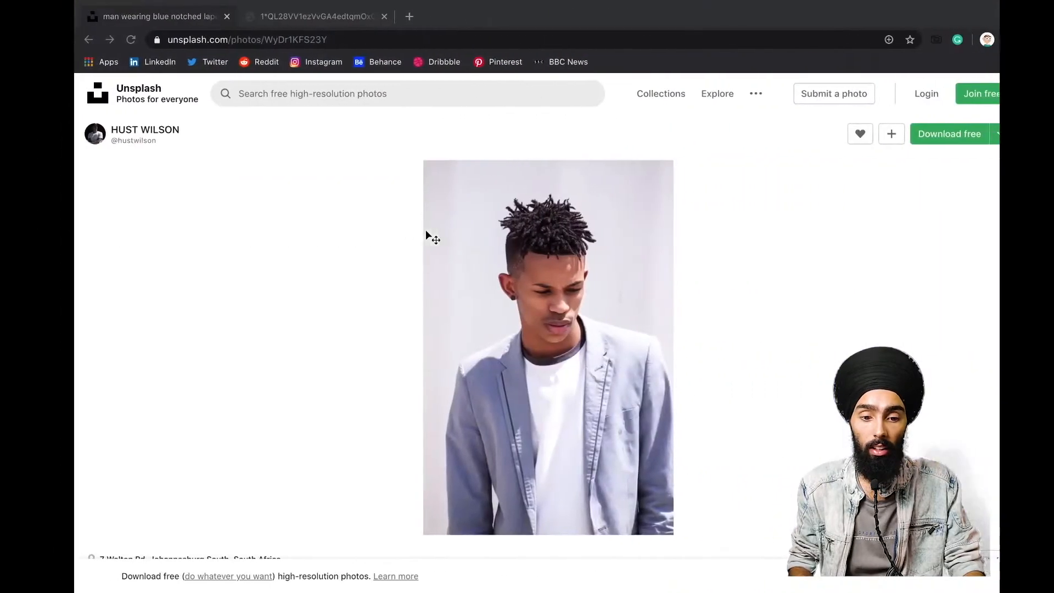
pyautogui.click(287, 21)
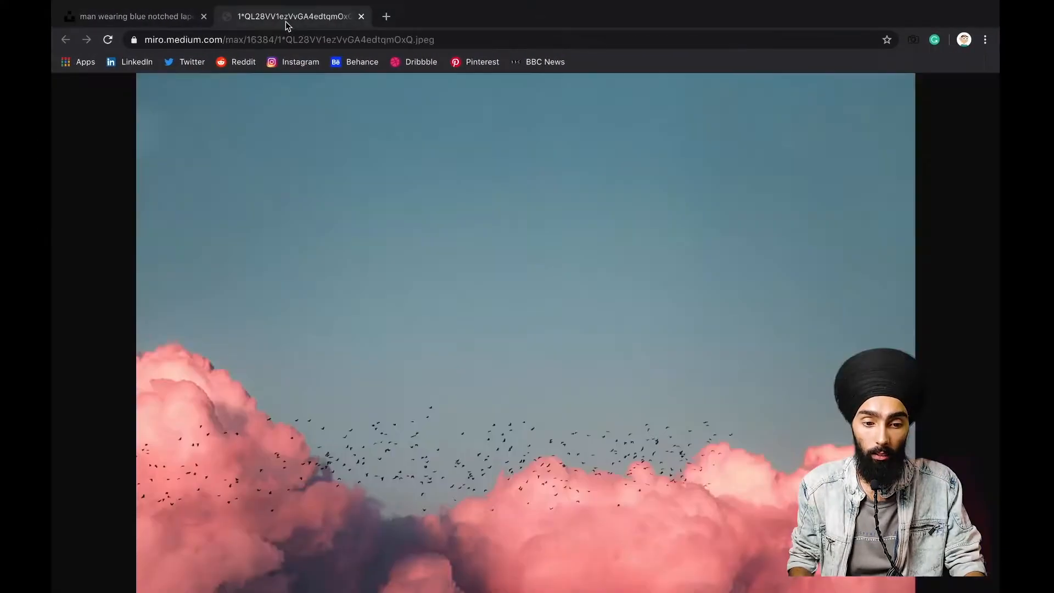
pyautogui.rightClick(404, 307)
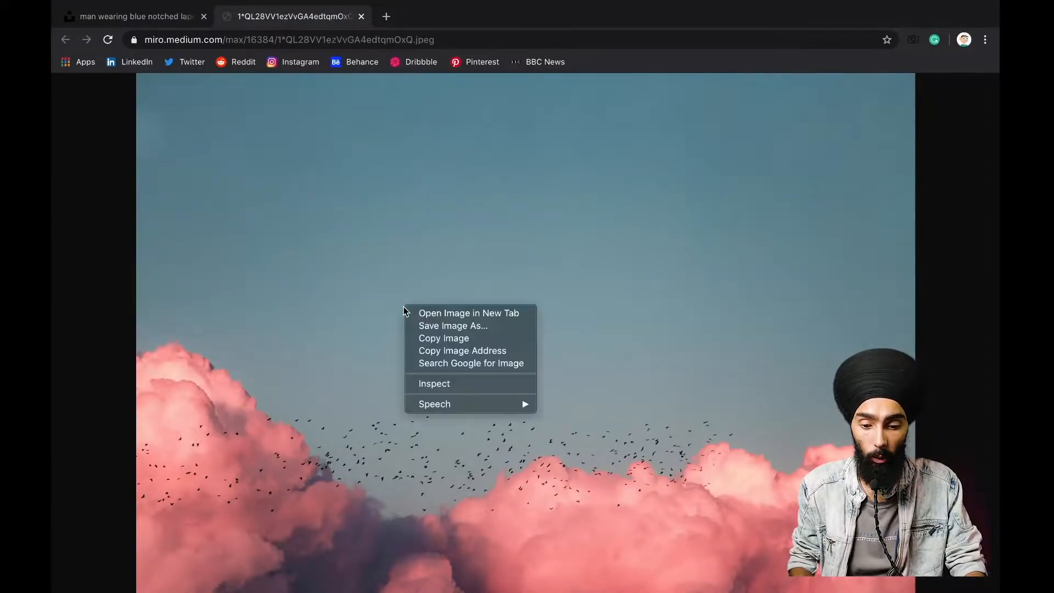
pyautogui.click(445, 338)
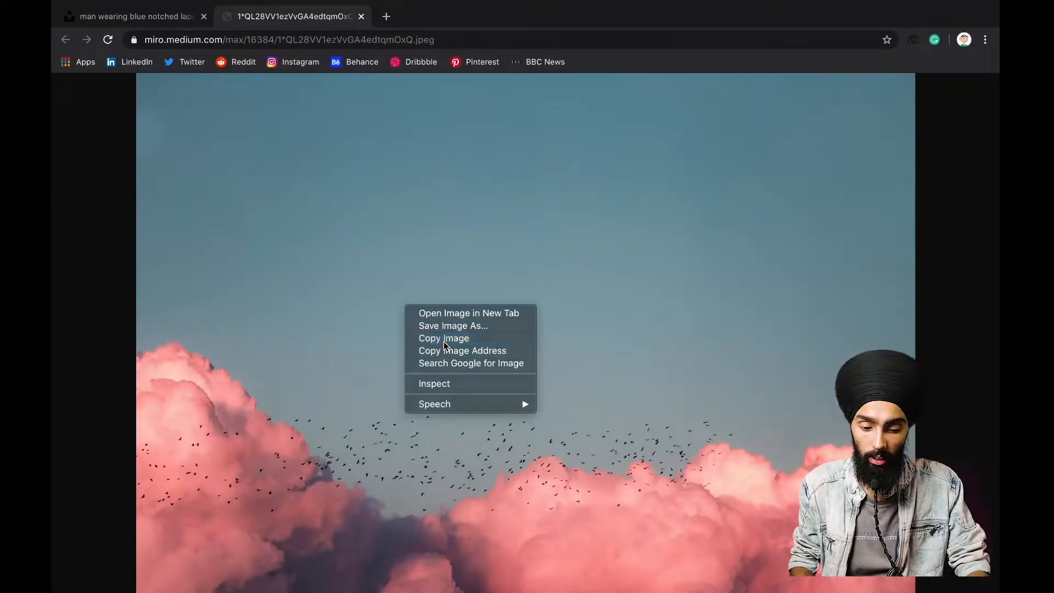
pyautogui.press('super+Tab')
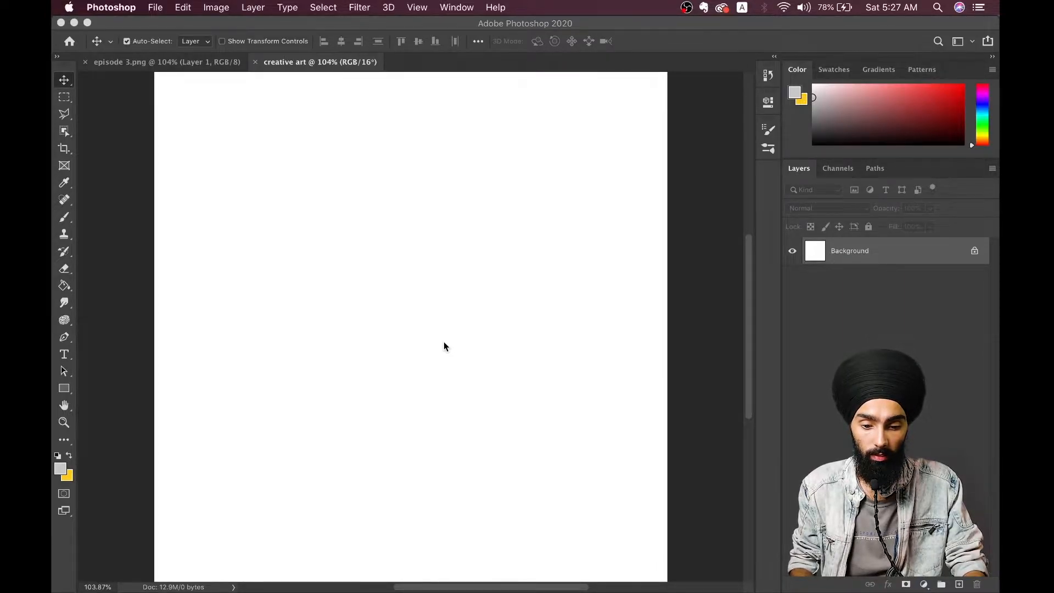
pyautogui.press('super+v')
# Scale the pasted sky layer to 56.26% so it fits the canvas height and centre it on the canvas.
pyautogui.scroll(-8, 443, 341)
pyautogui.press('super+t')
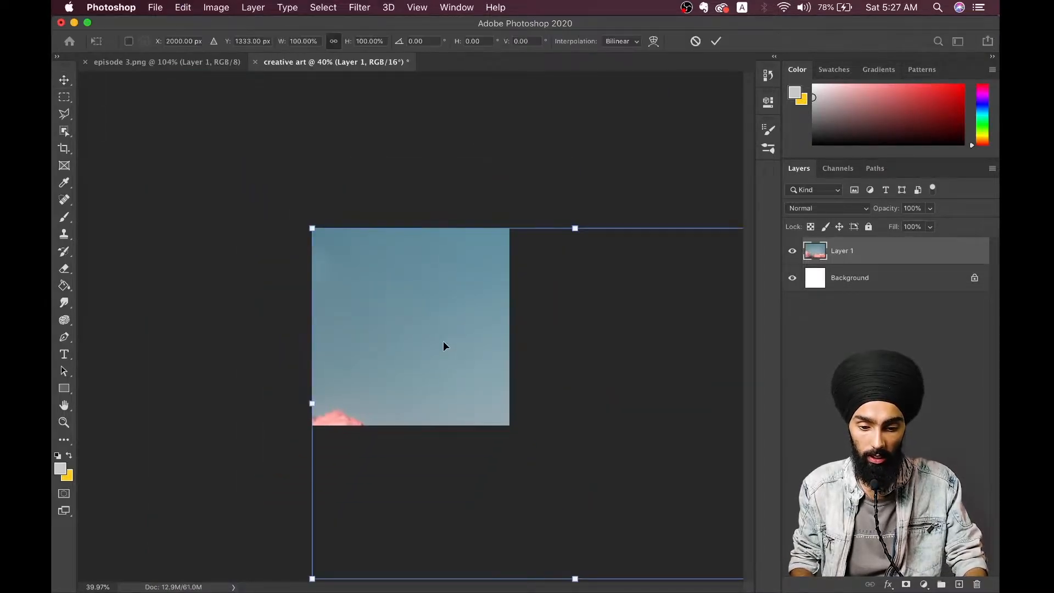
pyautogui.scroll(-3, 443, 341)
pyautogui.moveTo(522, 495); pyautogui.dragTo(520, 393)
pyautogui.moveTo(569, 348); pyautogui.dragTo(460, 341)
pyautogui.scroll(3, 460, 341)
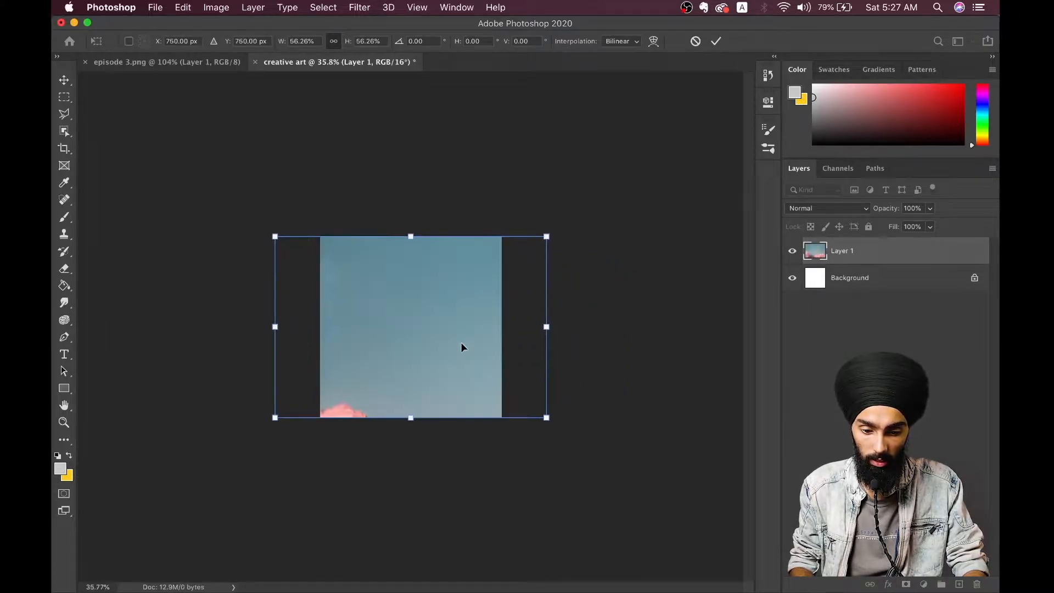
pyautogui.scroll(3, 367, 355)
# Flip the sky image vertically, shift it slightly to the right and apply the transform.
pyautogui.rightClick(430, 331)
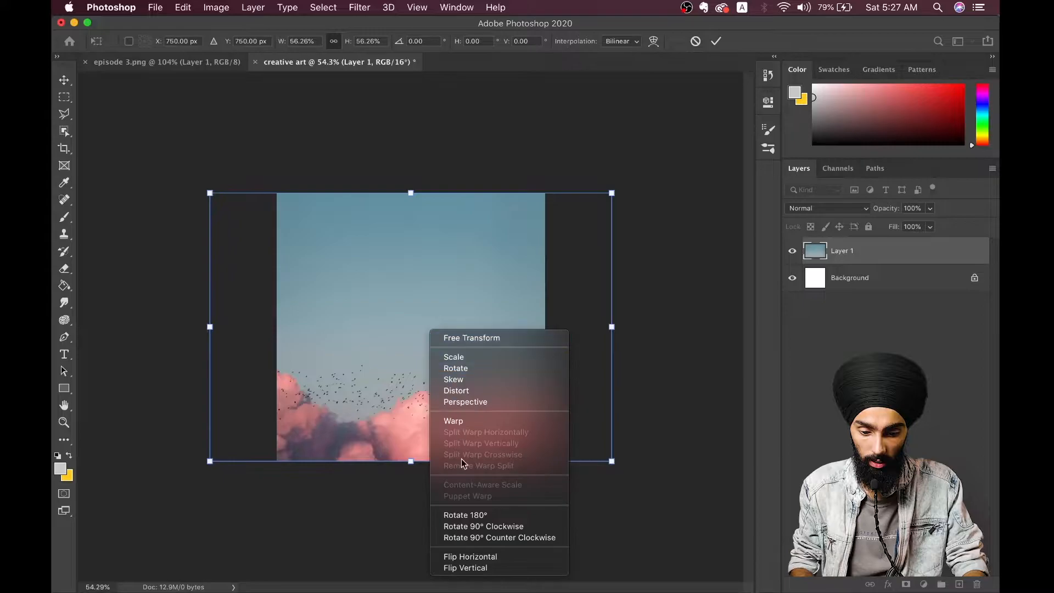
pyautogui.click(465, 568)
pyautogui.moveTo(327, 355); pyautogui.dragTo(356, 354)
pyautogui.press('Return')
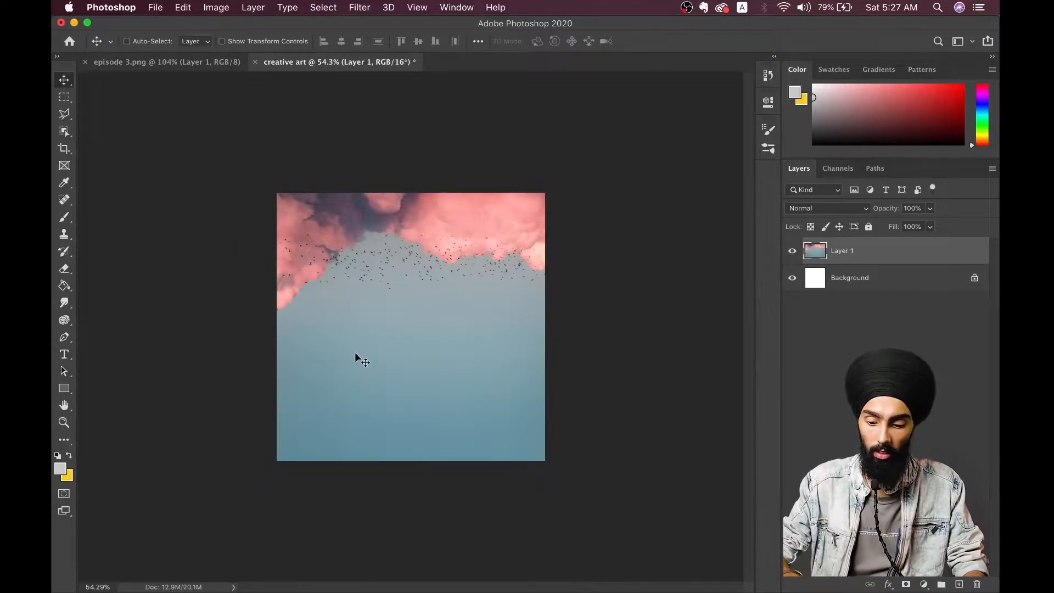
# Compare the flipped sky background with the finished artwork in episode 3.png.
pyautogui.press('super+0')
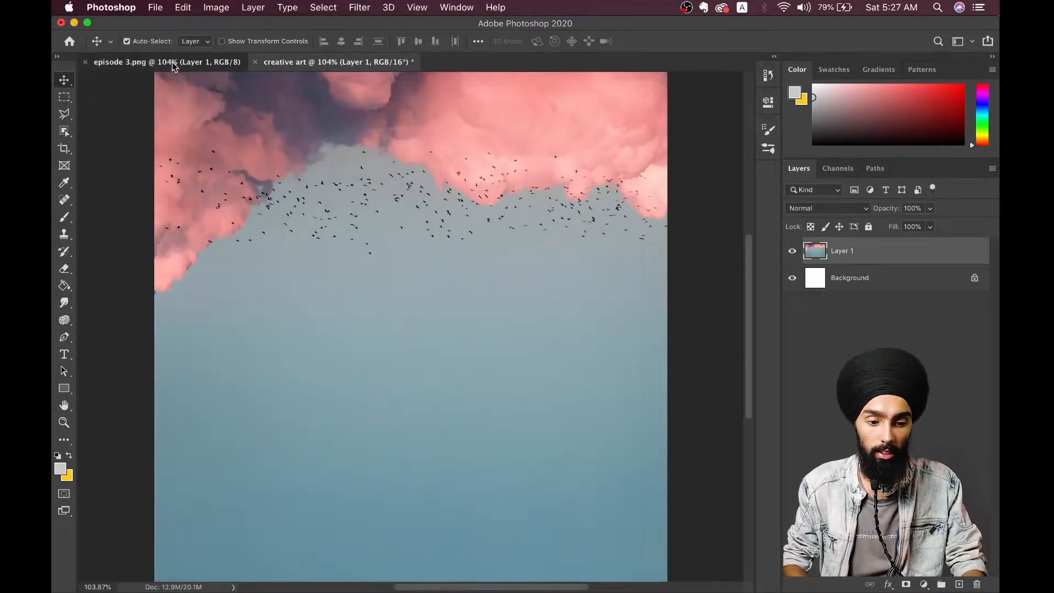
pyautogui.click(172, 61)
pyautogui.click(306, 62)
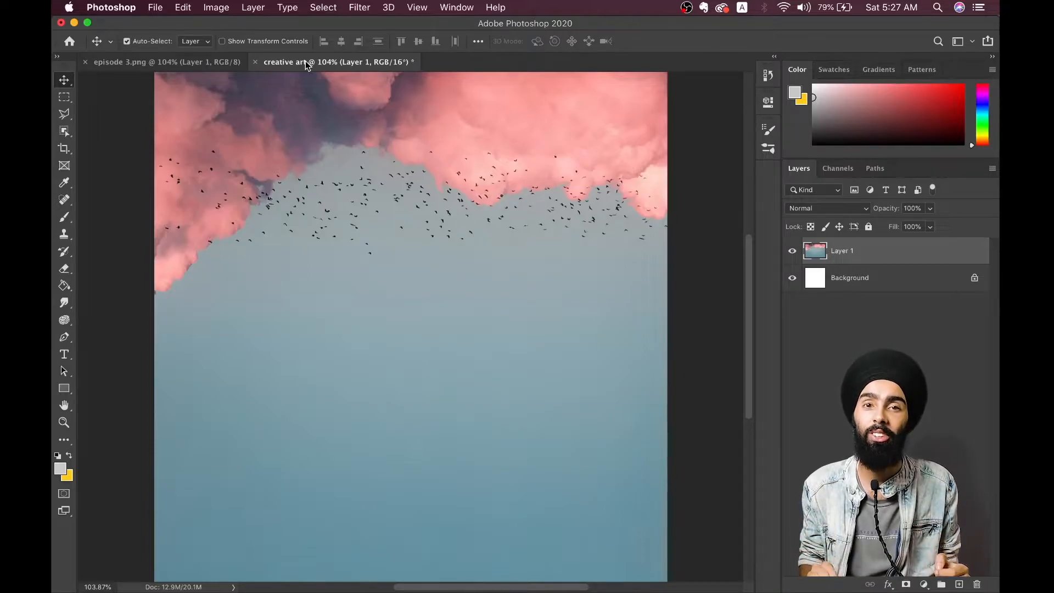
pyautogui.click(216, 61)
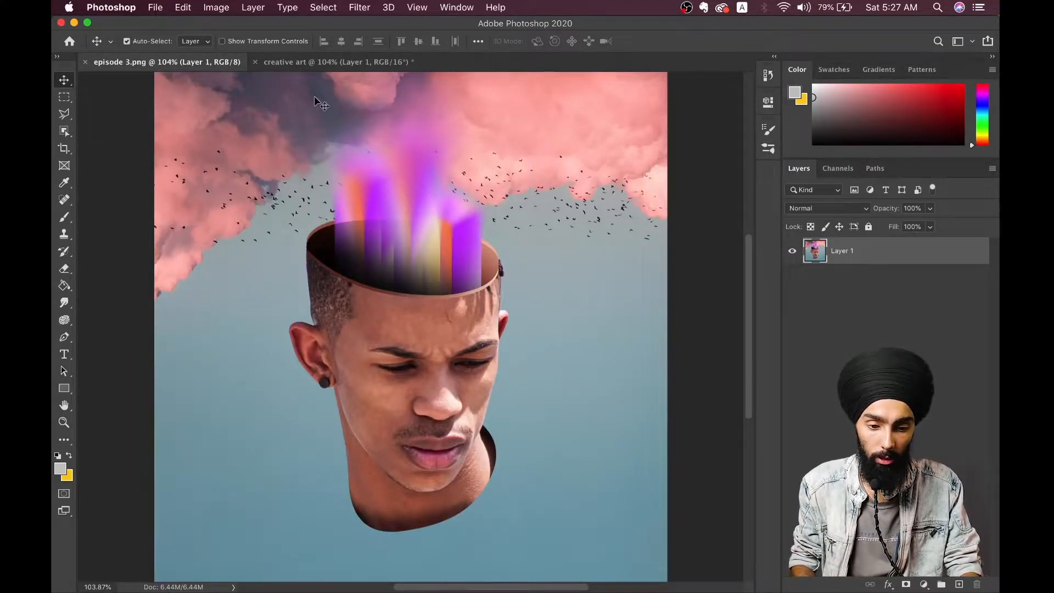
pyautogui.click(298, 64)
# Place the Unsplash portrait of the man in the blue blazer from the Downloads folder into the creative art document.
pyautogui.click(193, 562)
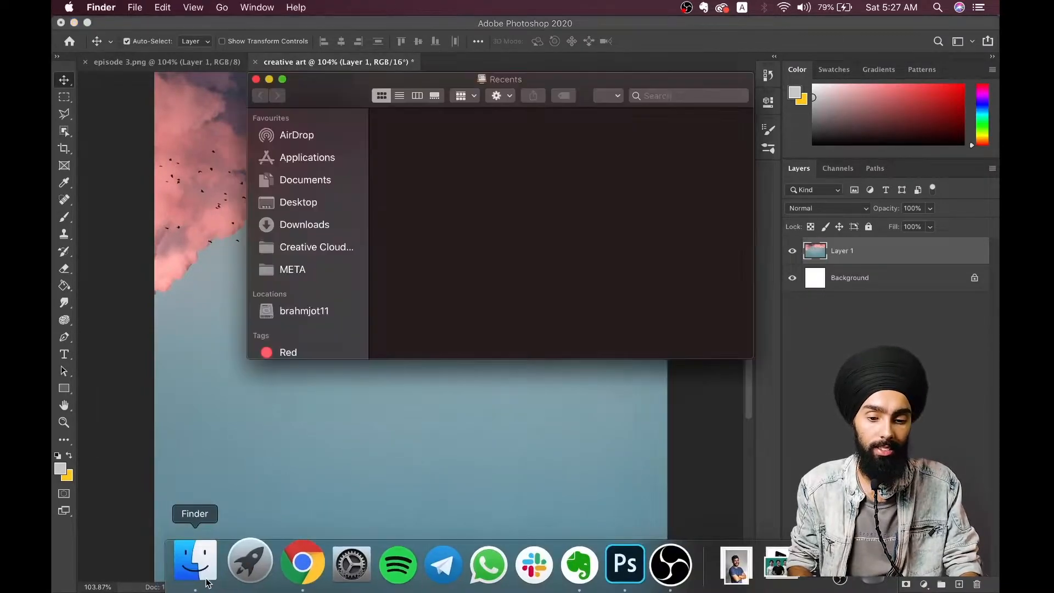
pyautogui.click(316, 229)
pyautogui.scroll(-5, 459, 282)
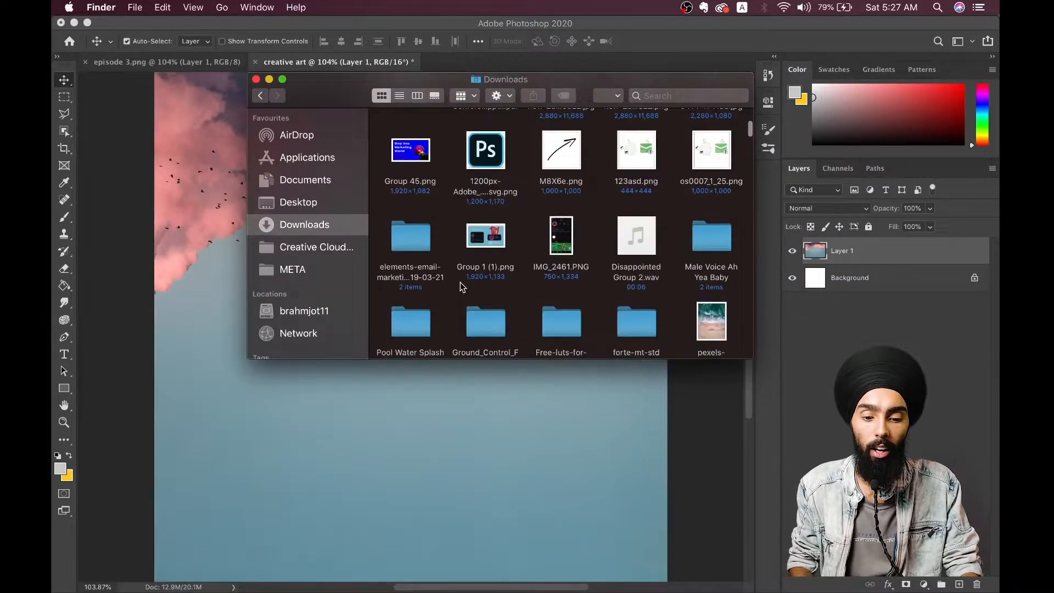
pyautogui.scroll(-3, 461, 286)
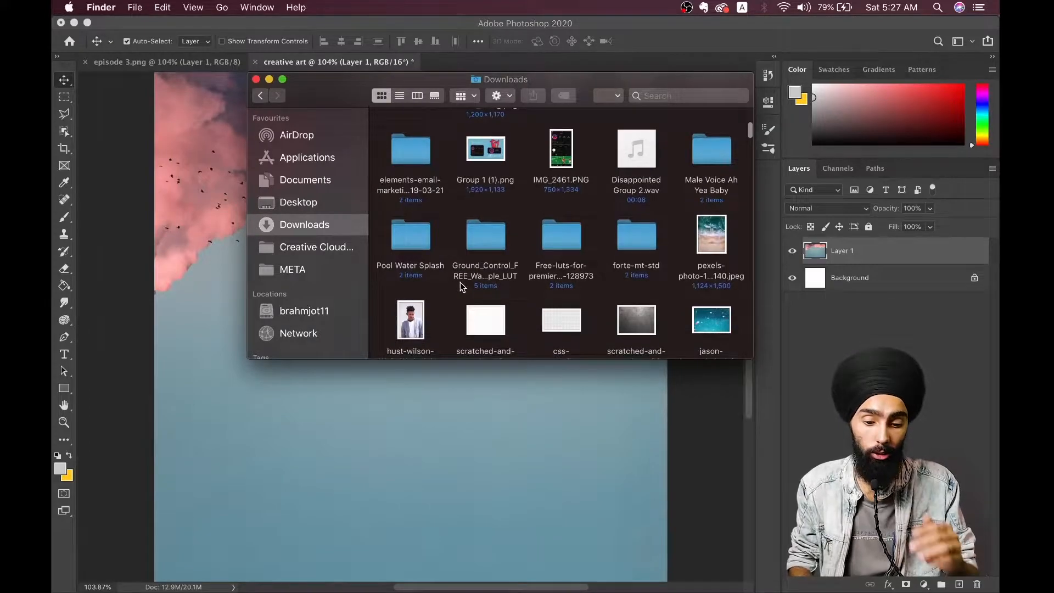
pyautogui.scroll(-5, 461, 274)
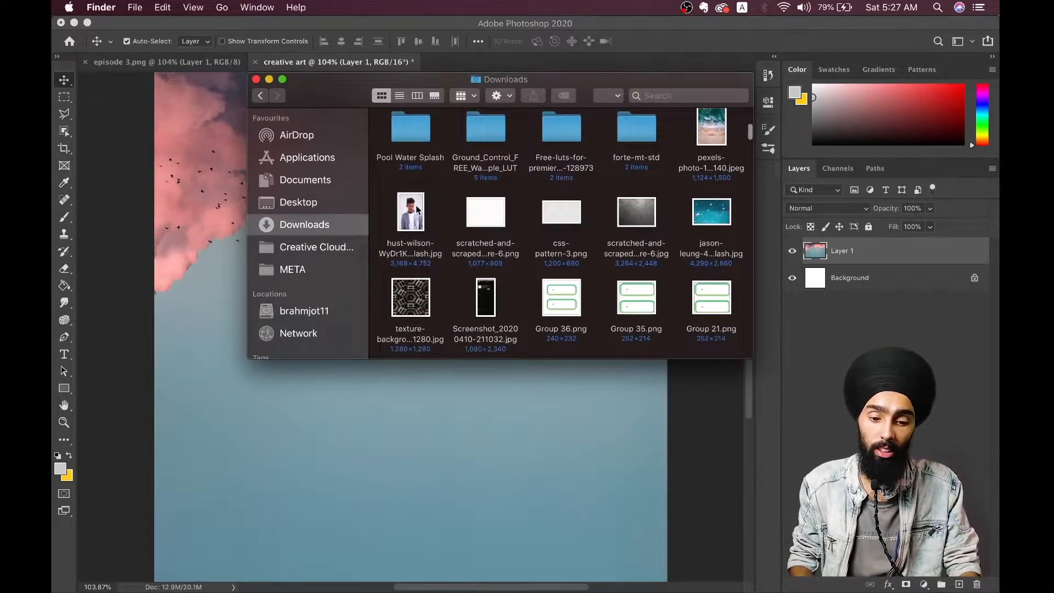
pyautogui.moveTo(418, 209); pyautogui.dragTo(396, 473)
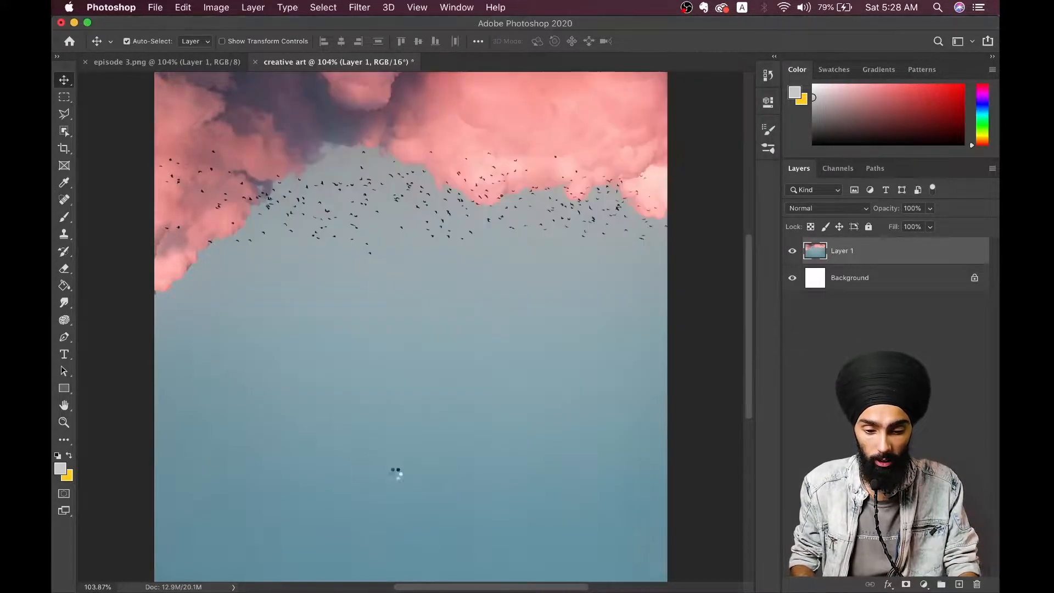
# Scale the placed portrait to 12.74%, move it down so the whole head sits inside the canvas, and apply the transform.
pyautogui.scroll(-3, 394, 473)
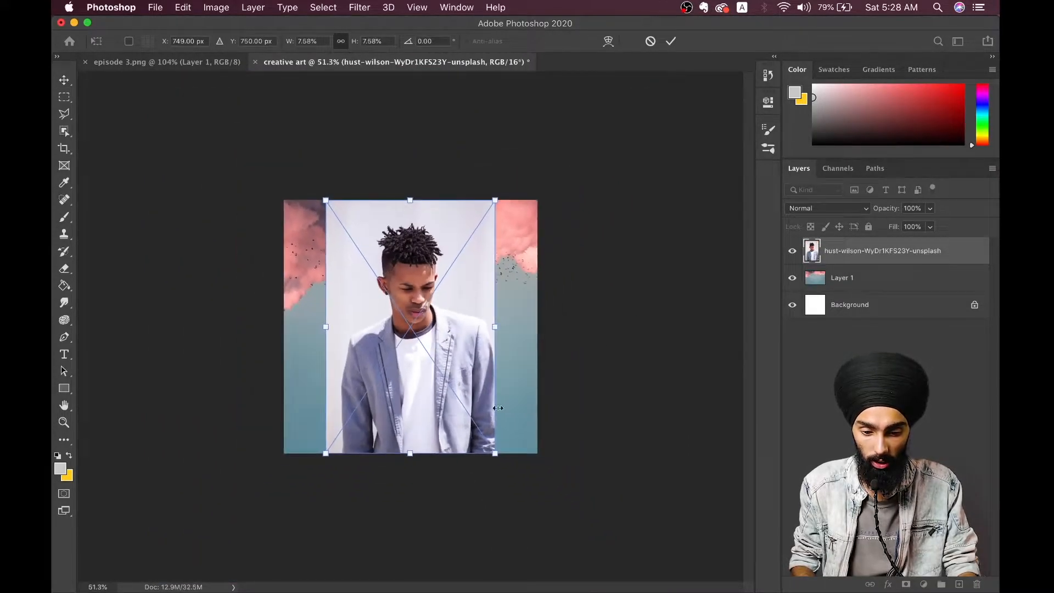
pyautogui.moveTo(495, 336); pyautogui.dragTo(541, 339)
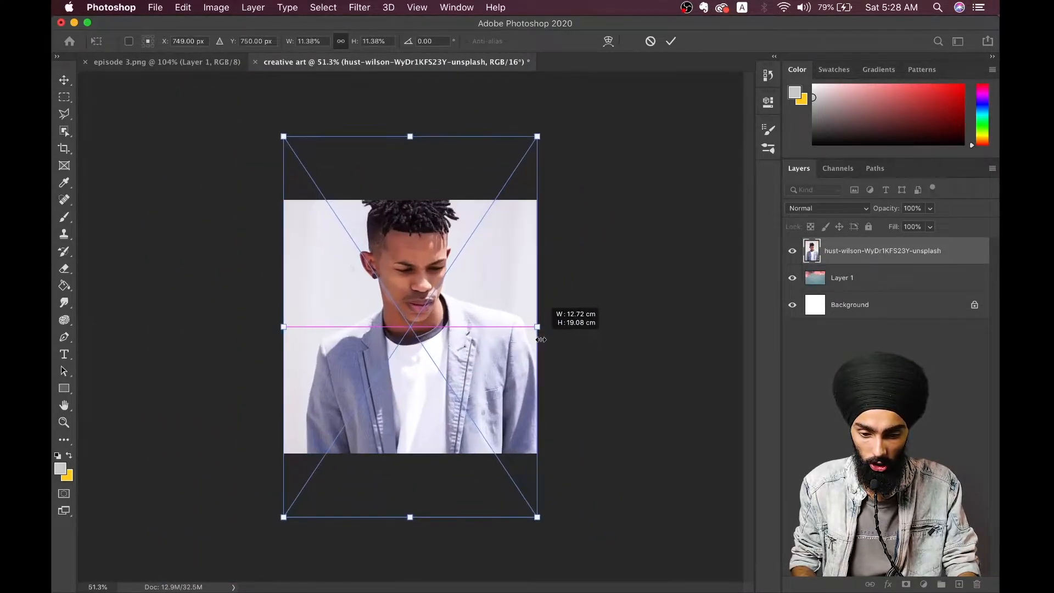
pyautogui.moveTo(490, 305); pyautogui.dragTo(514, 394)
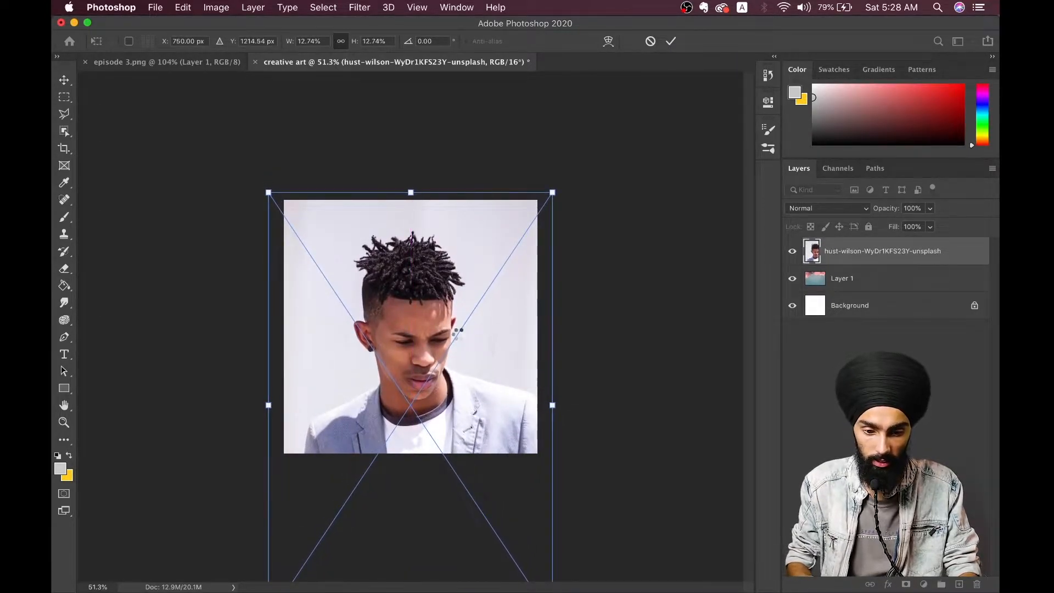
pyautogui.press('Return')
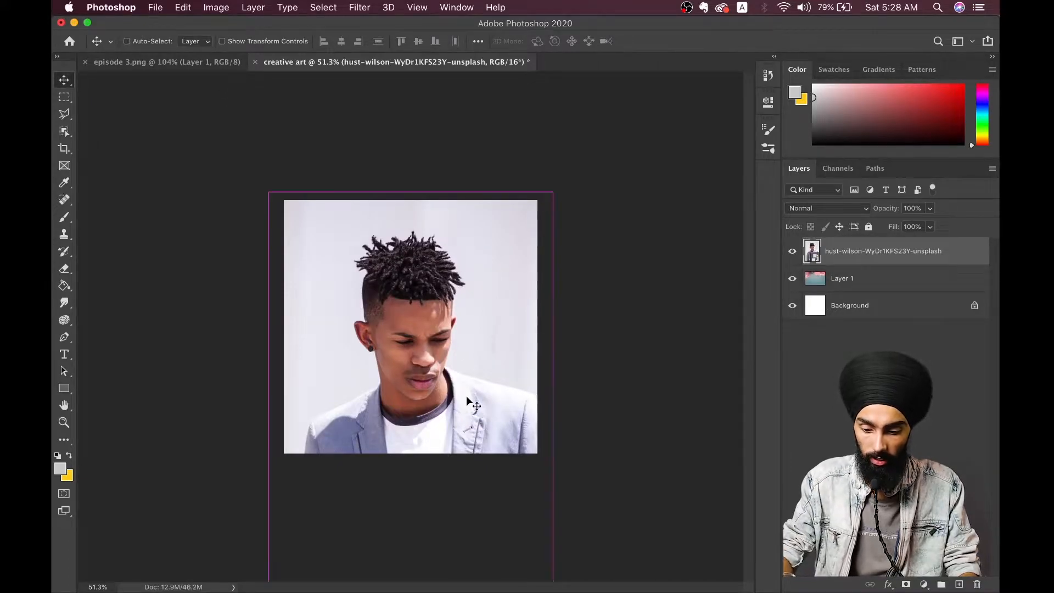
# Compare the portrait's size and position with the head in episode 3.png.
pyautogui.press('super+0')
pyautogui.click(213, 62)
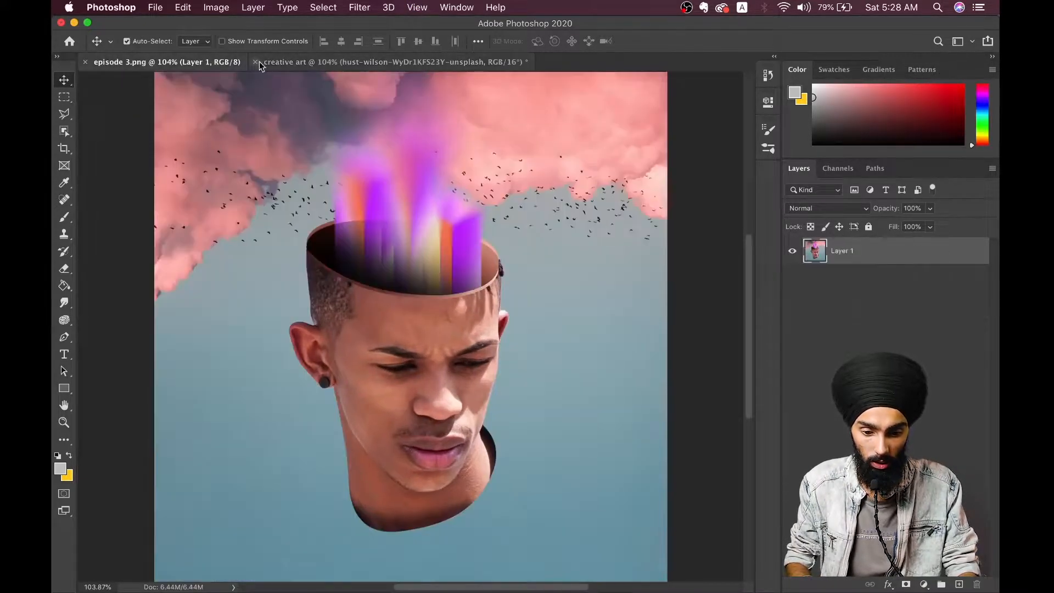
pyautogui.click(324, 61)
pyautogui.click(200, 65)
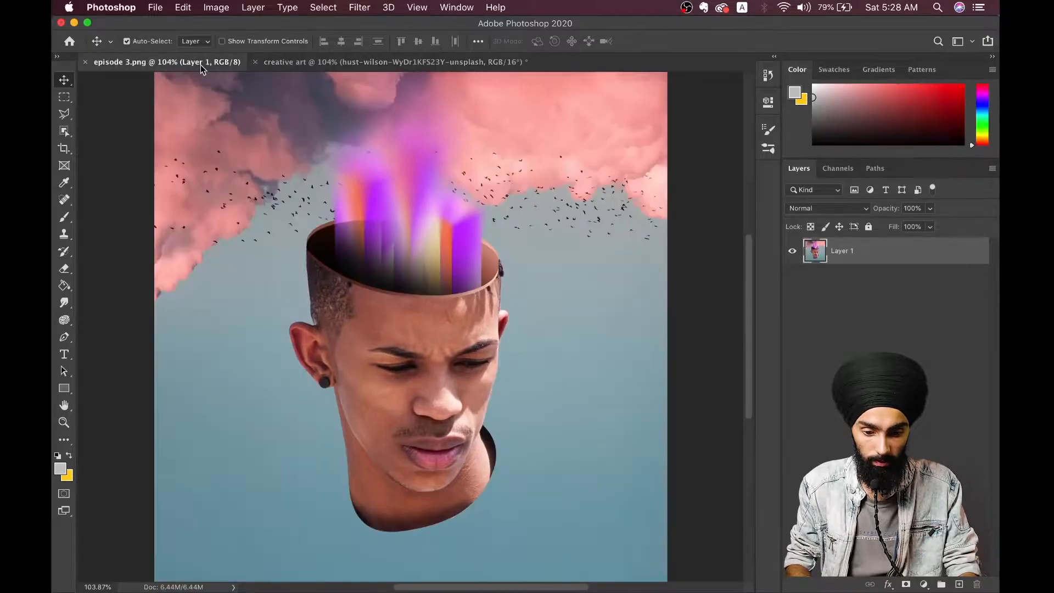
pyautogui.click(306, 62)
# Enlarge the portrait layer slightly to 13.04% and apply the transform.
pyautogui.press('super+minus')
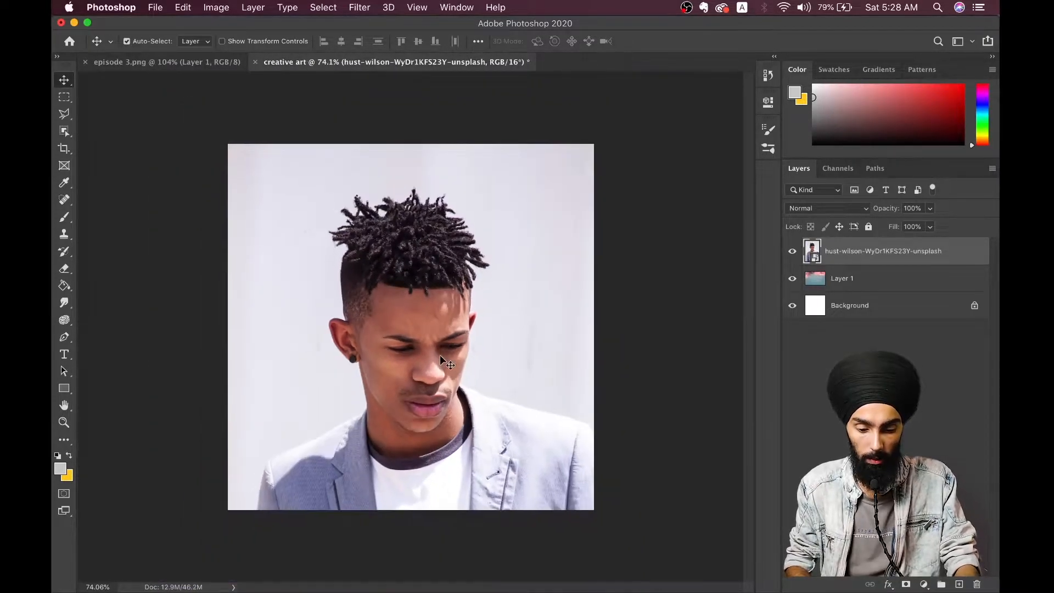
pyautogui.press('super+t')
pyautogui.moveTo(615, 444); pyautogui.dragTo(625, 444)
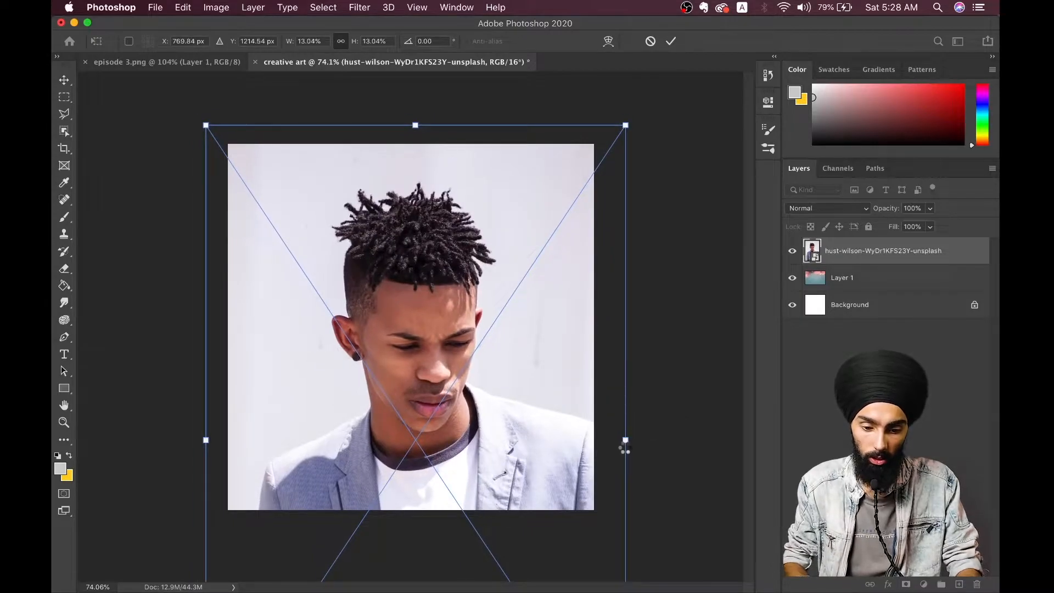
pyautogui.press('Return')
pyautogui.press('super+0')
pyautogui.scroll(3, 472, 463)
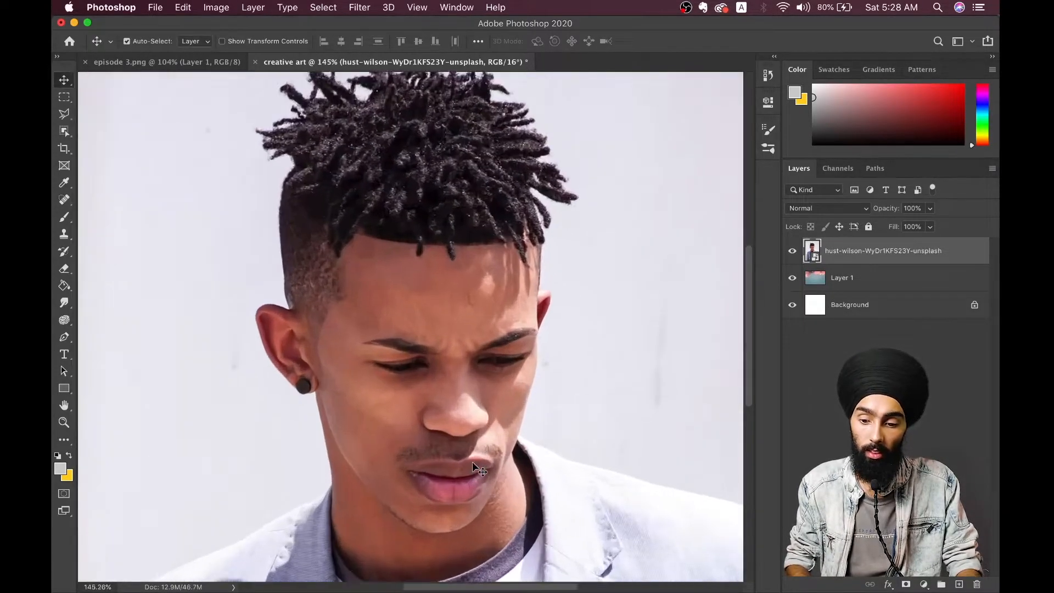
pyautogui.scroll(-2, 472, 462)
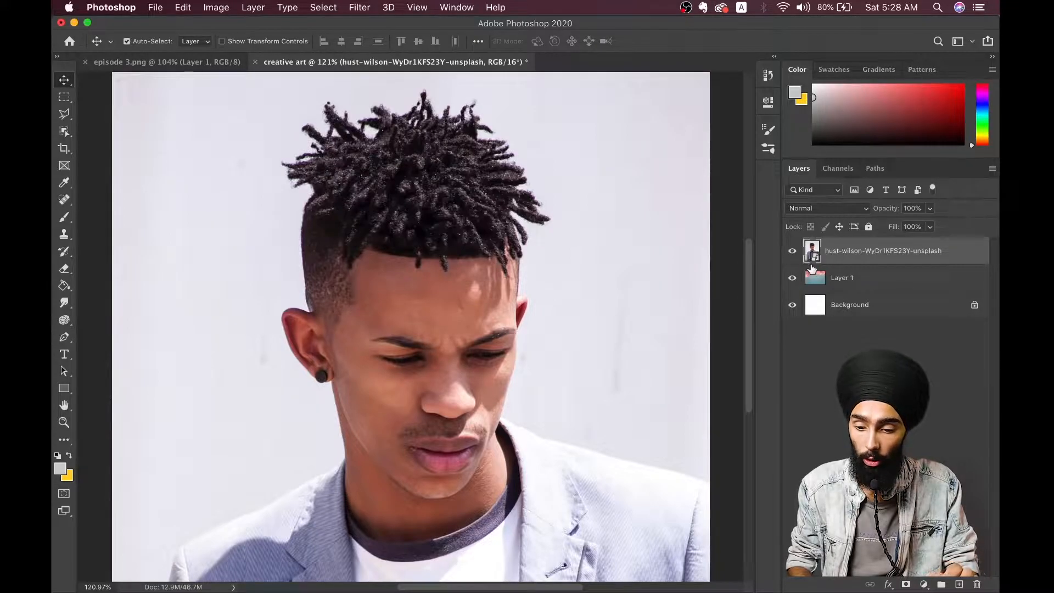
# Rasterize the placed portrait layer of the man in the blue blazer.
pyautogui.rightClick(849, 262)
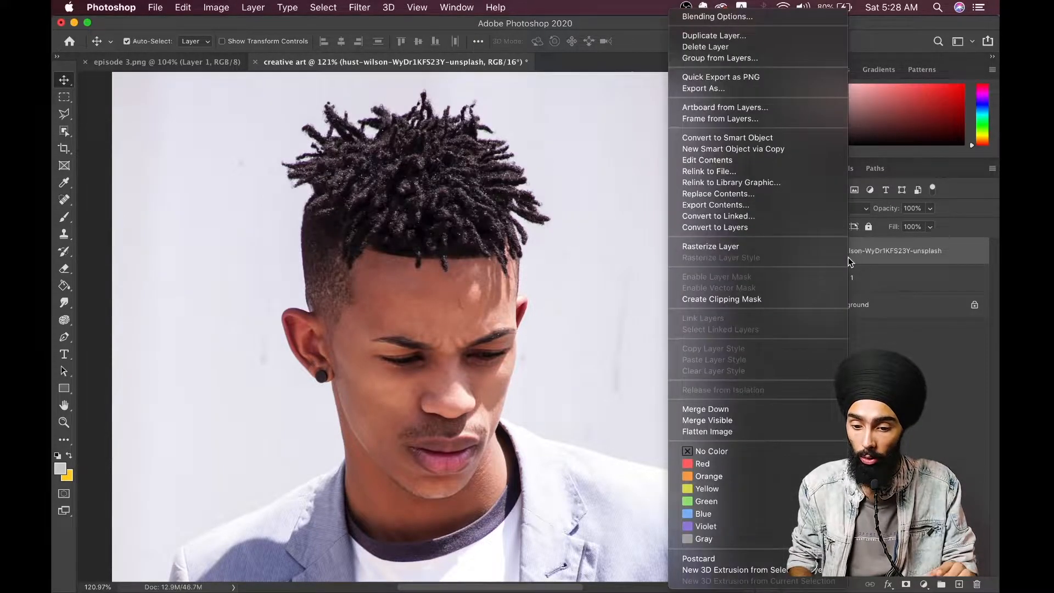
pyautogui.click(760, 250)
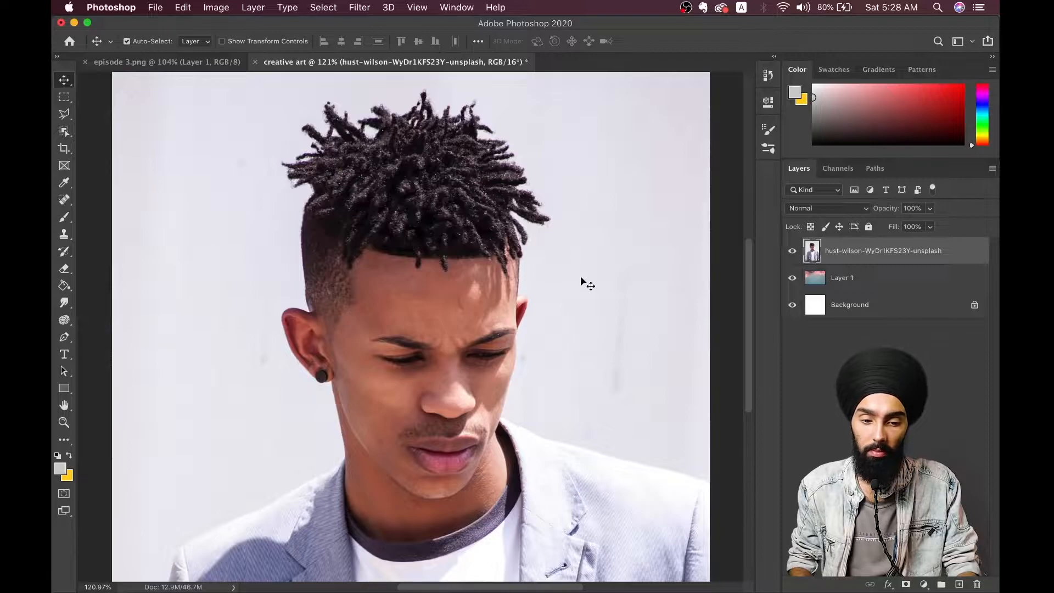
pyautogui.scroll(-3, 581, 275)
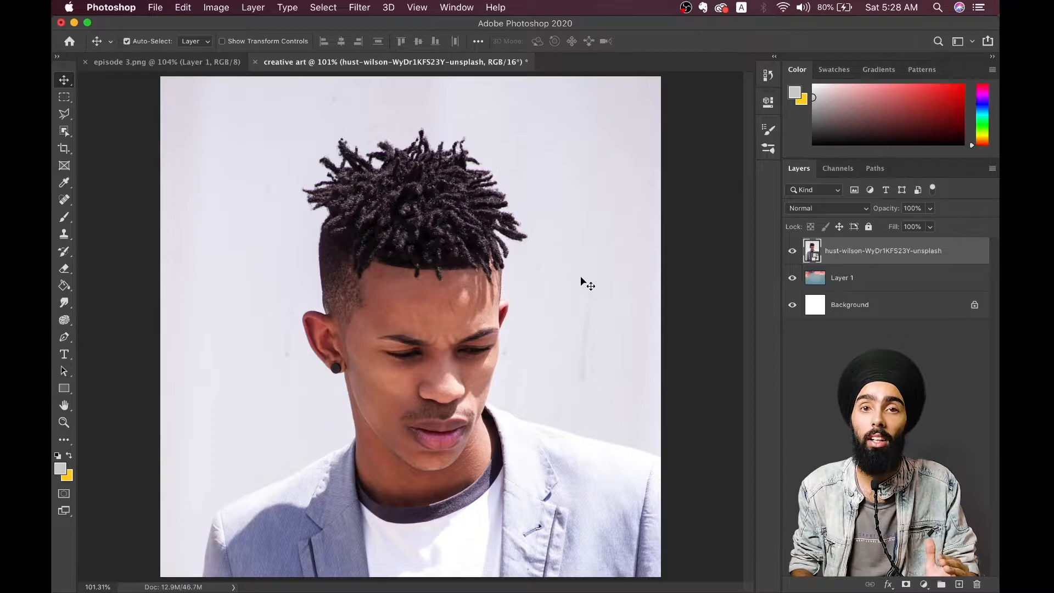
pyautogui.rightClick(856, 251)
pyautogui.click(775, 251)
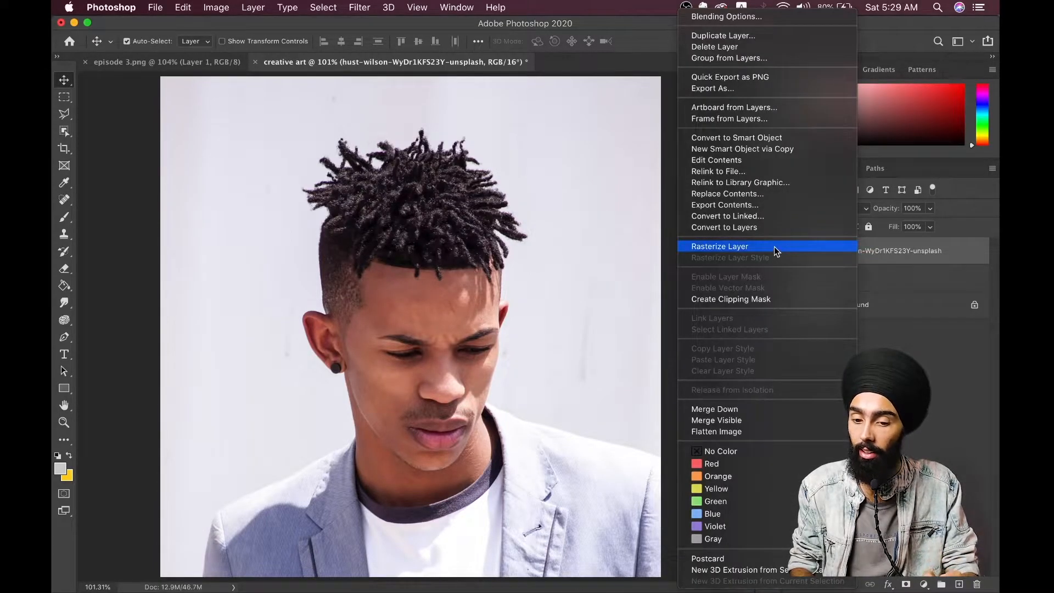
# With the Pen tool in Path mode, start a path just below the black earring and trace the neck edge down to the blazer collar.
pyautogui.scroll(4, 449, 375)
pyautogui.scroll(4, 450, 376)
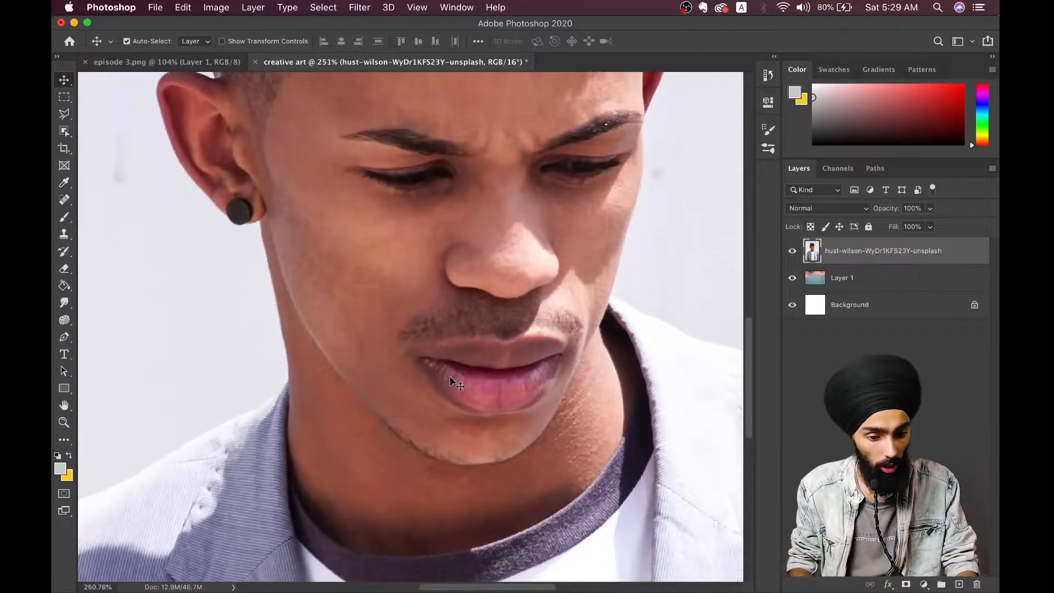
pyautogui.click(69, 340)
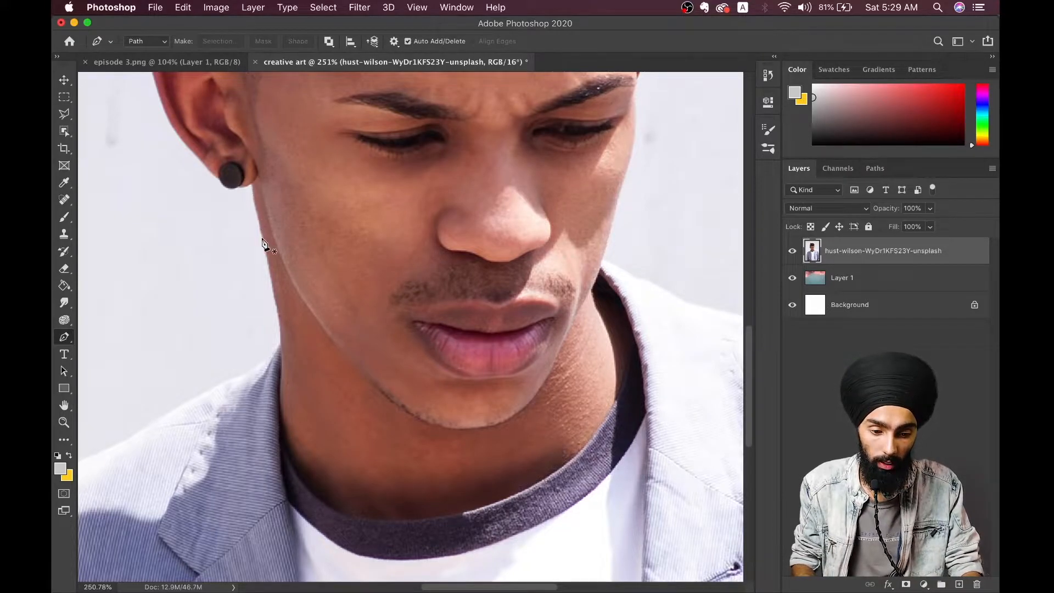
pyautogui.scroll(-1, 285, 343)
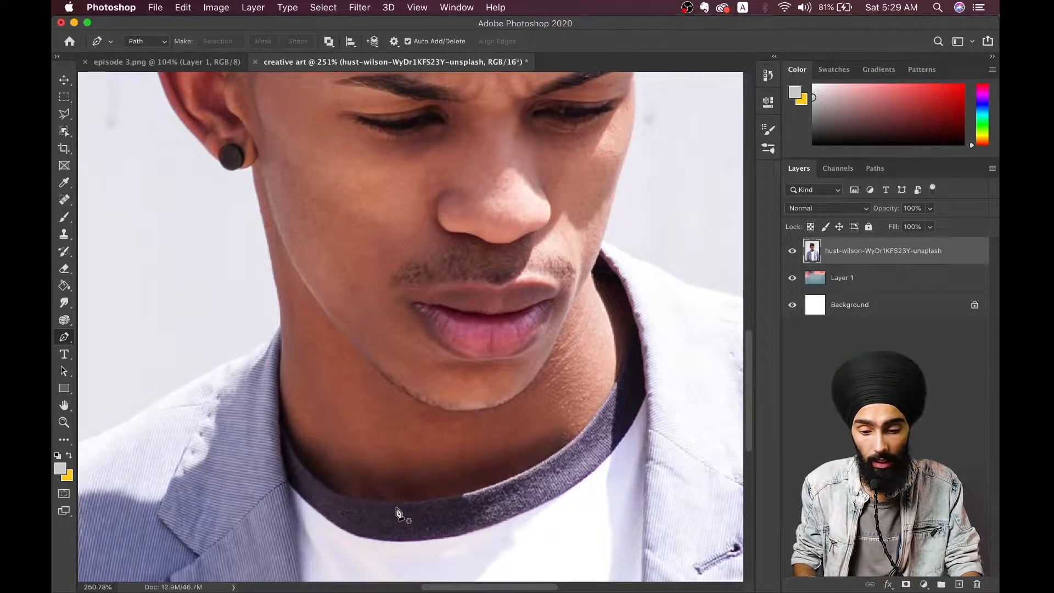
pyautogui.scroll(-3, 614, 278)
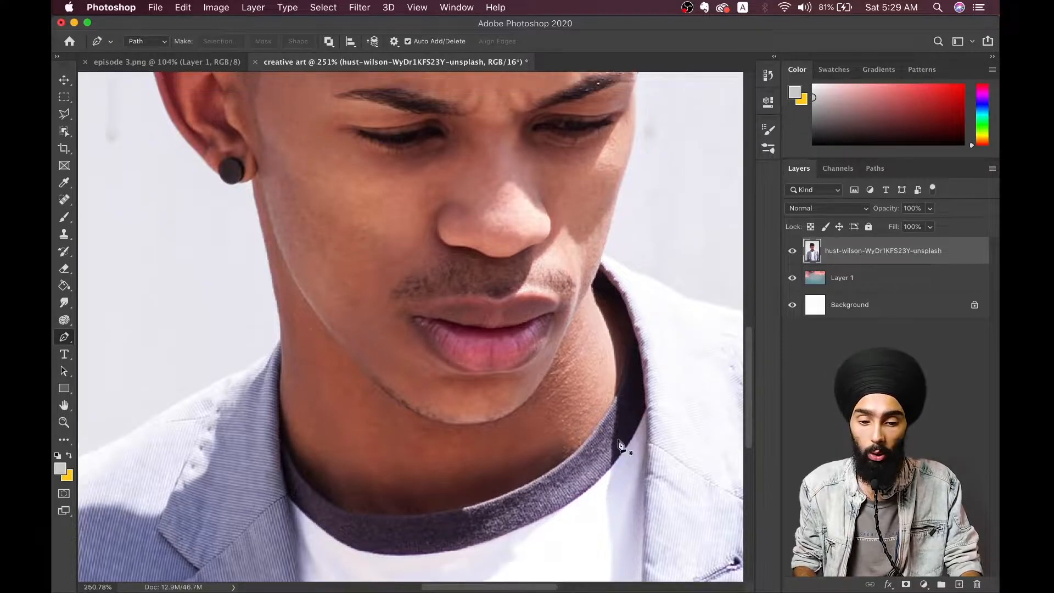
pyautogui.scroll(3, 327, 327)
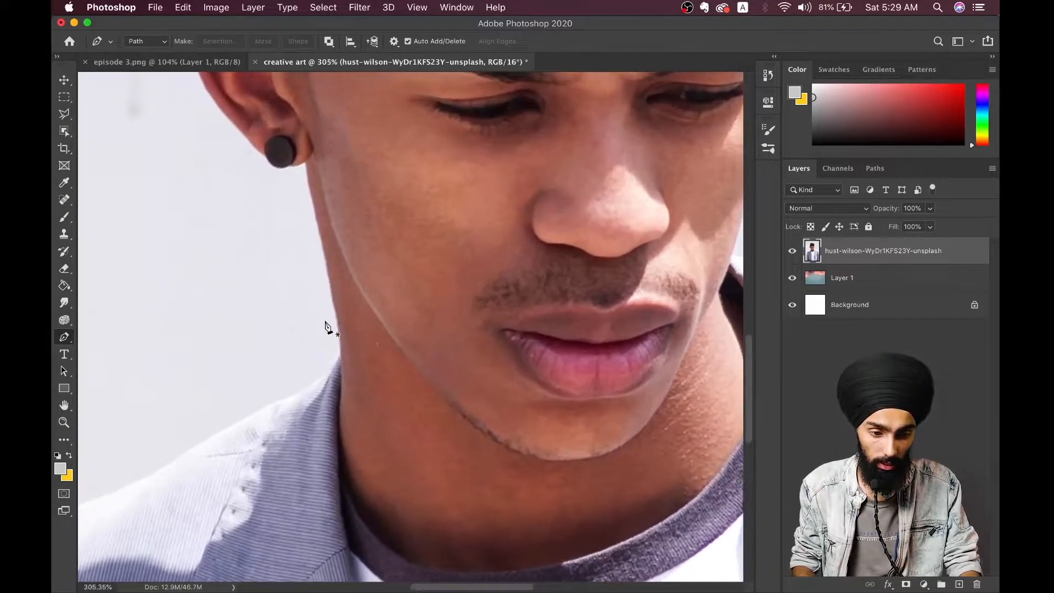
pyautogui.click(146, 42)
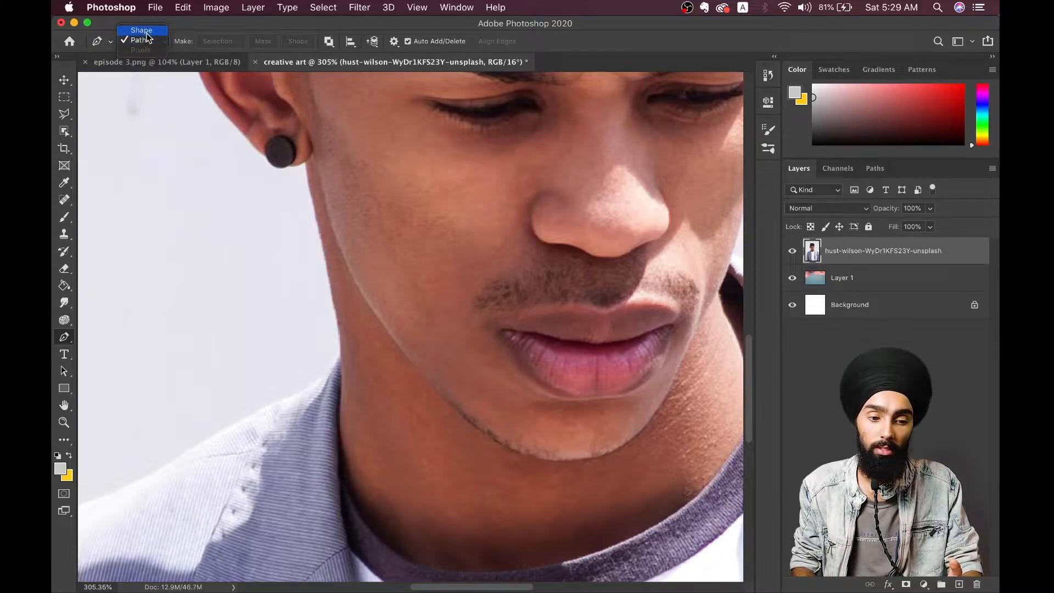
pyautogui.click(146, 32)
pyautogui.click(146, 41)
pyautogui.scroll(4, 295, 285)
pyautogui.click(268, 102)
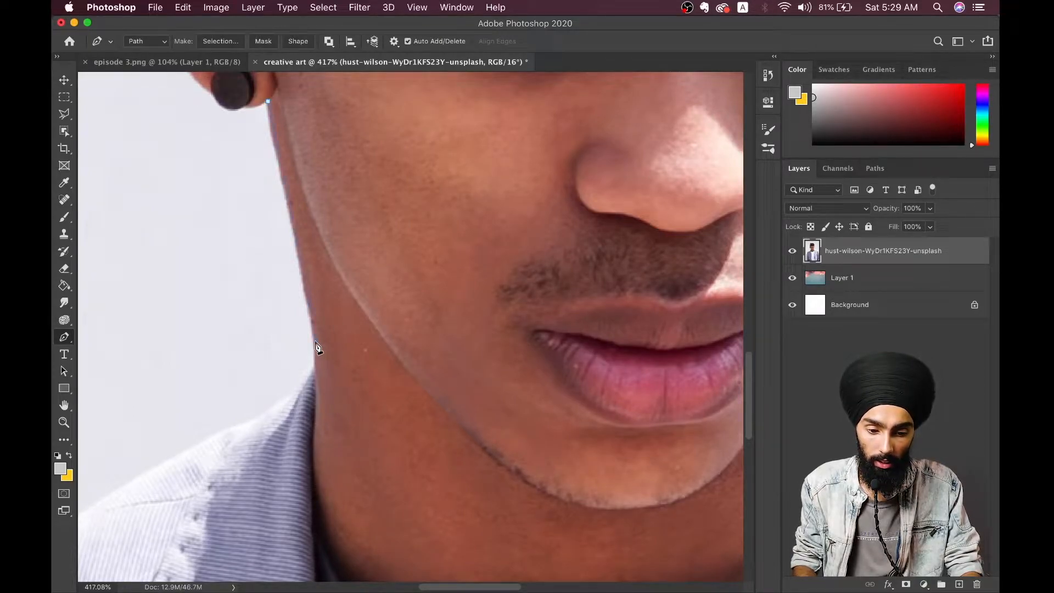
pyautogui.moveTo(311, 418); pyautogui.dragTo(318, 446)
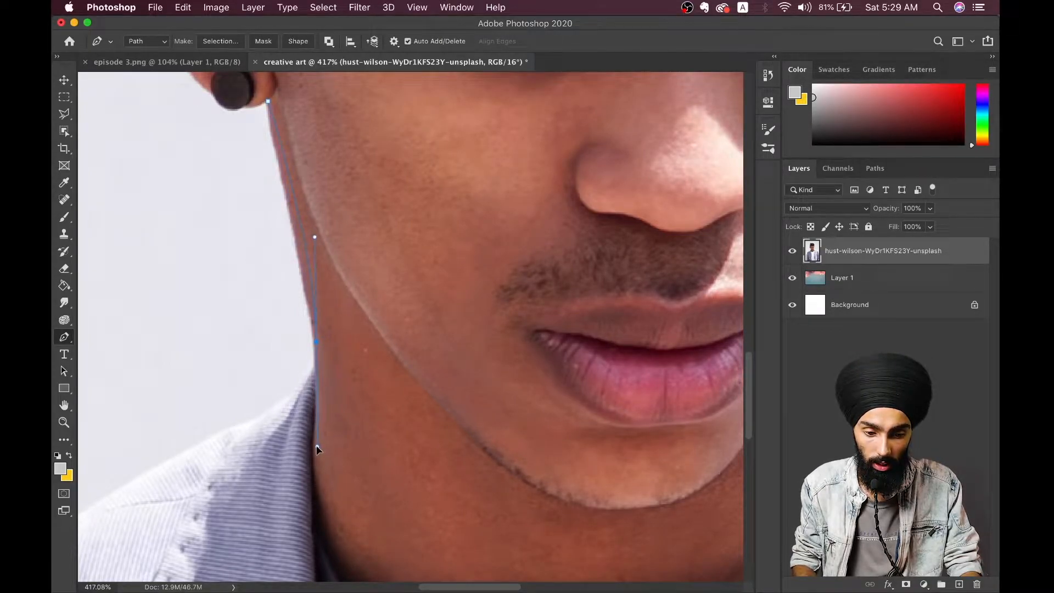
# Continue the path along the T-shirt neckline, around the dark inner collar and up to where the blazer meets the jaw.
pyautogui.scroll(-3, 317, 446)
pyautogui.hscroll(2, 318, 453)
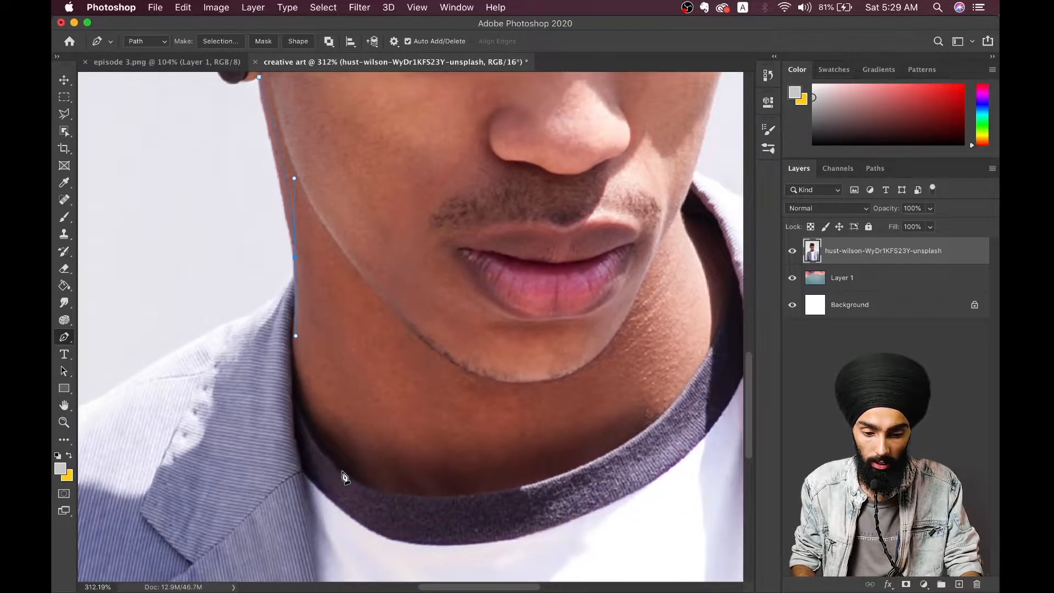
pyautogui.moveTo(346, 474); pyautogui.dragTo(409, 523)
pyautogui.moveTo(579, 464); pyautogui.dragTo(620, 447)
pyautogui.hscroll(5, 623, 453)
pyautogui.scroll(2, 623, 453)
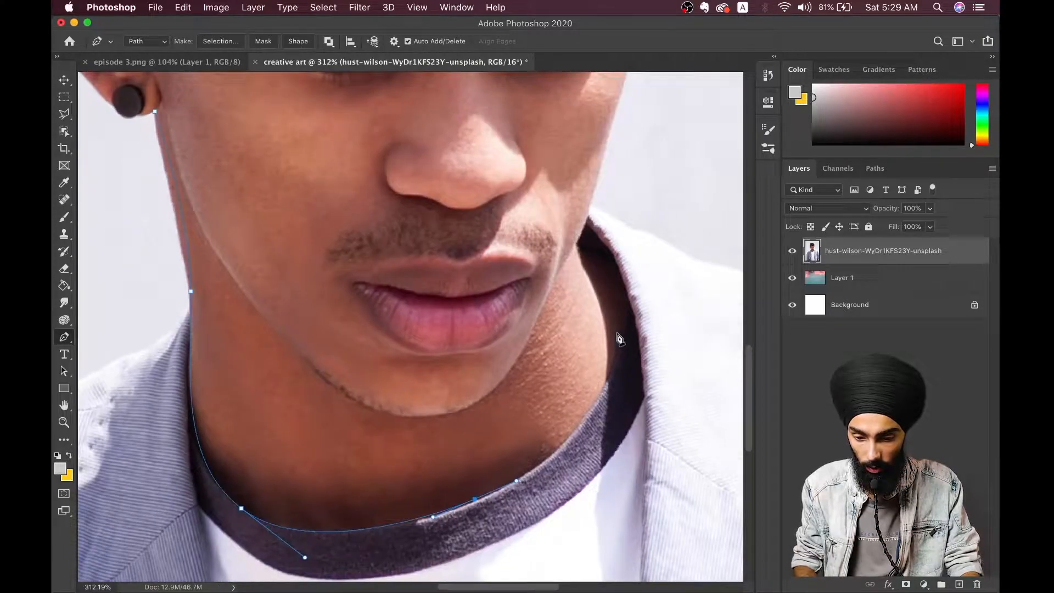
pyautogui.moveTo(620, 349); pyautogui.dragTo(641, 258)
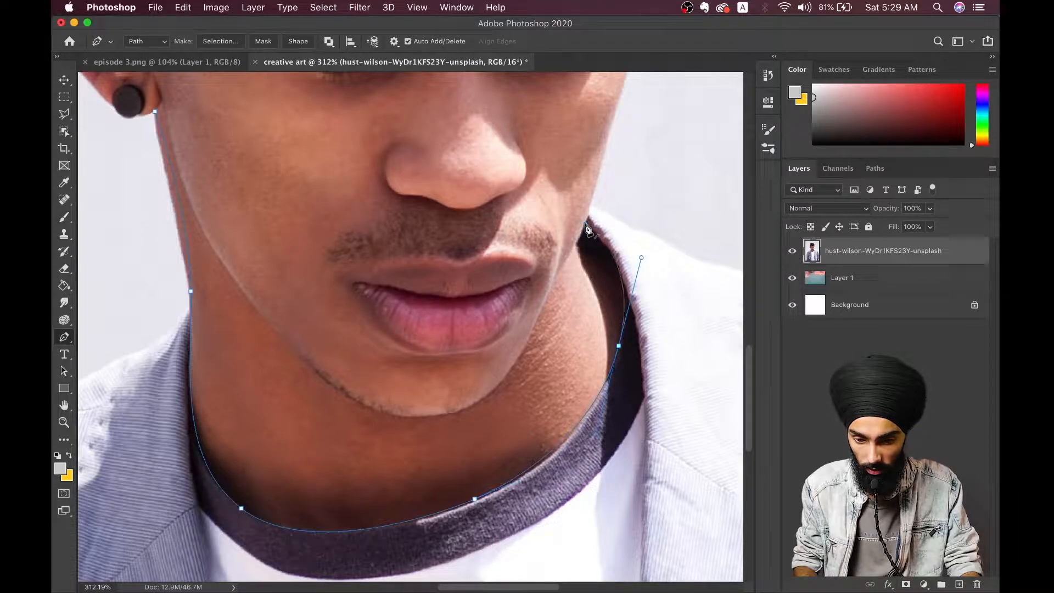
pyautogui.click(586, 223)
# Trace the path up the cheek to the far ear beside the eyebrow, and remove the last anchor's outgoing handle.
pyautogui.scroll(4, 593, 209)
pyautogui.hscroll(2, 592, 208)
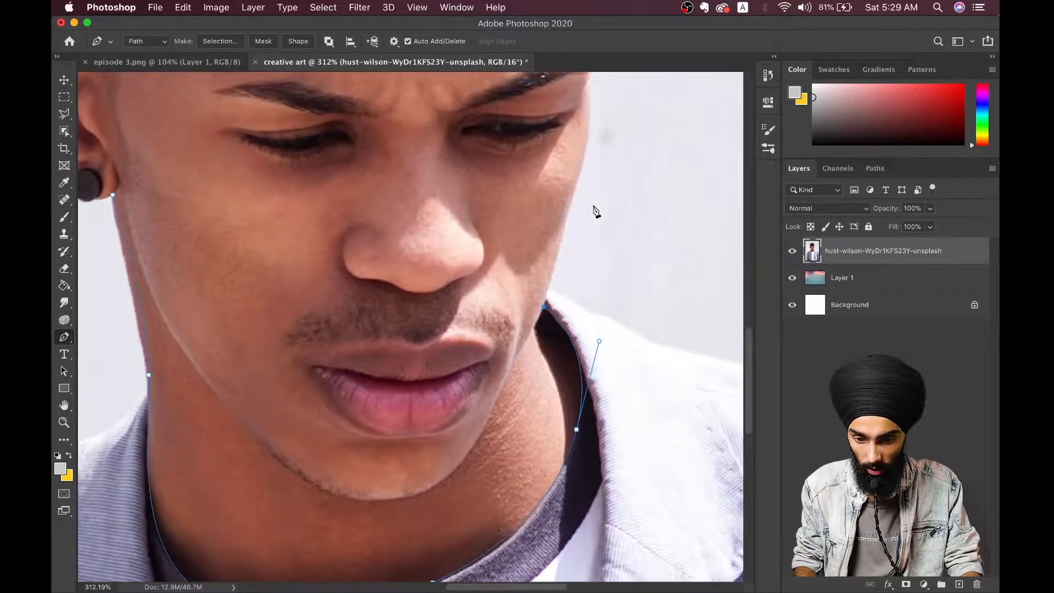
pyautogui.click(565, 226)
pyautogui.moveTo(565, 221); pyautogui.dragTo(569, 211)
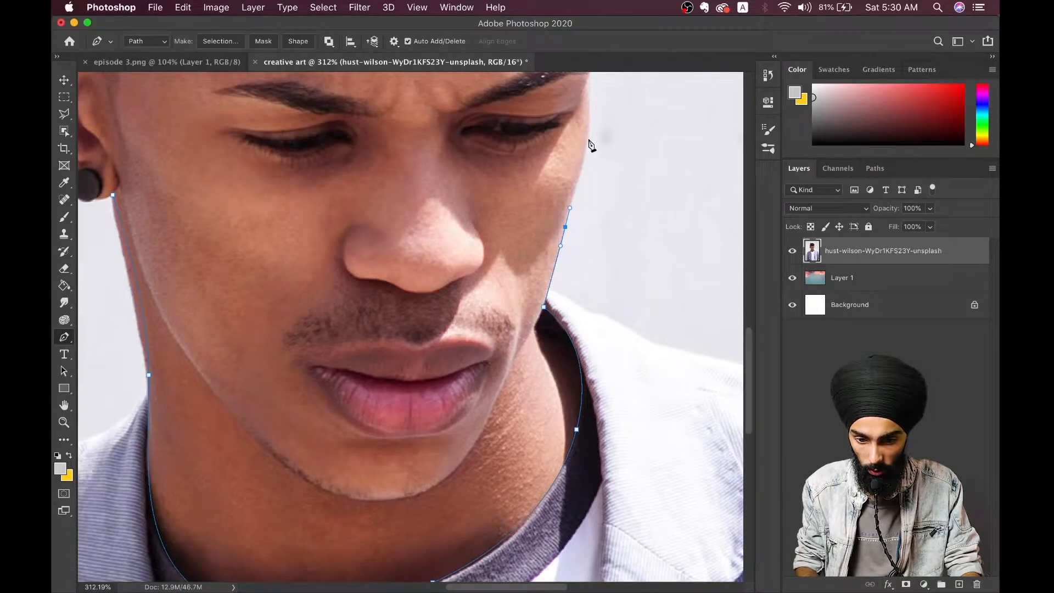
pyautogui.moveTo(588, 137); pyautogui.dragTo(588, 128)
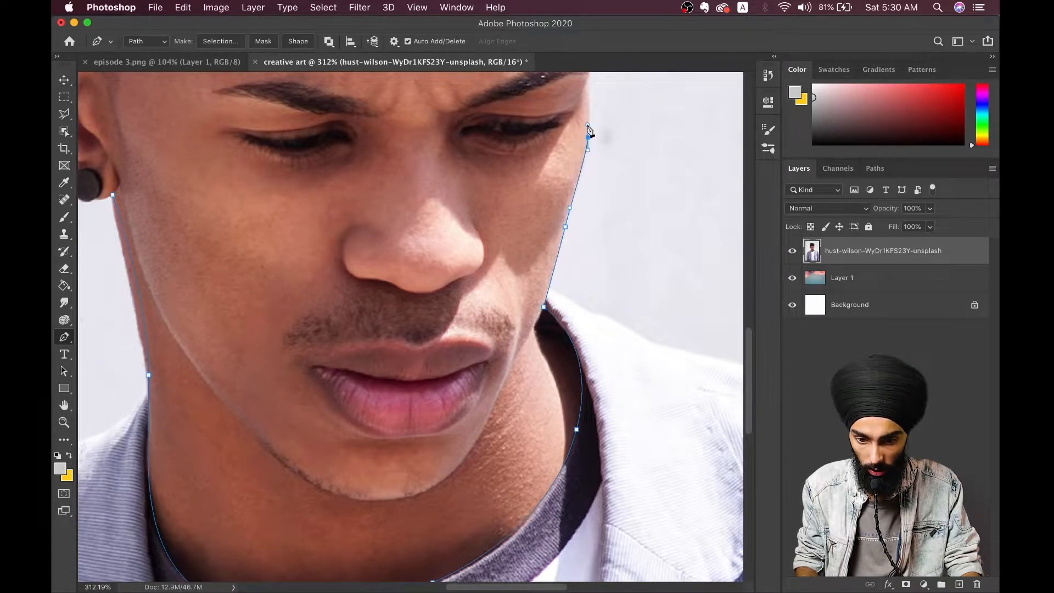
pyautogui.scroll(3, 588, 127)
pyautogui.scroll(-3, 587, 126)
pyautogui.scroll(3, 532, 193)
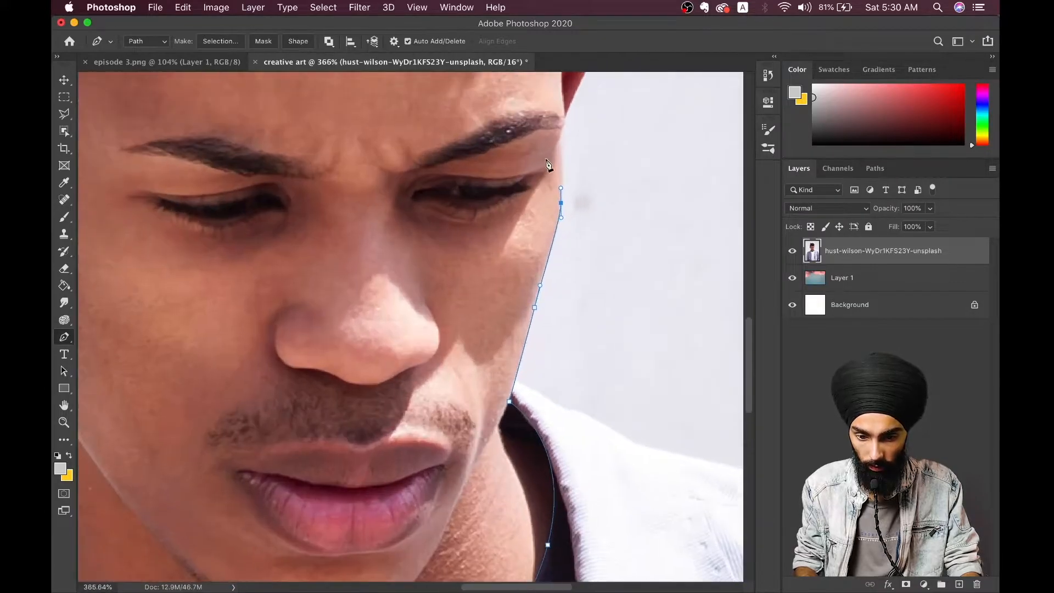
pyautogui.moveTo(564, 115); pyautogui.dragTo(568, 99)
pyautogui.rightClick(567, 117)
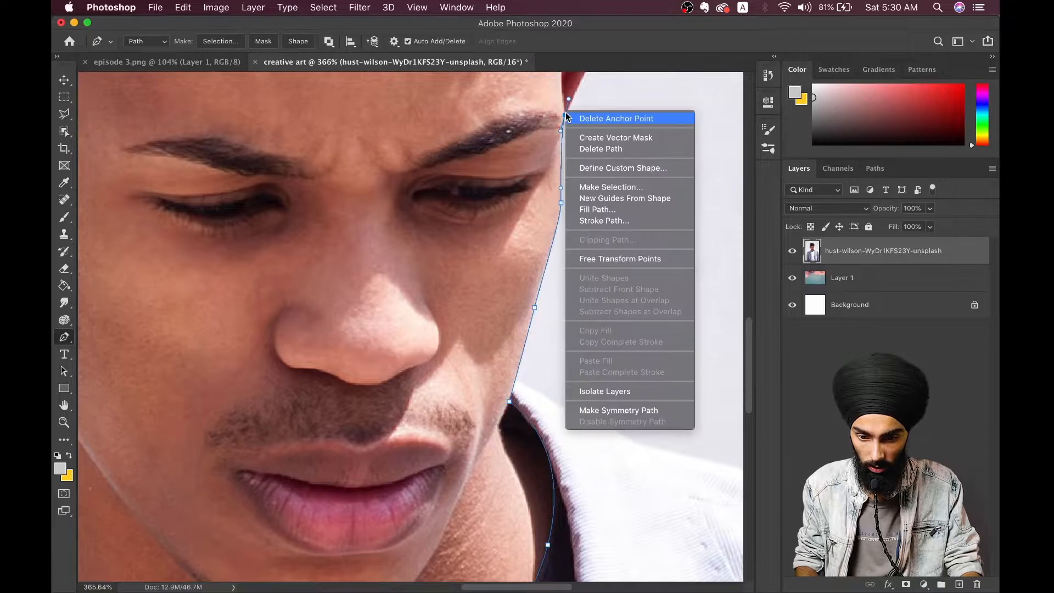
pyautogui.click(562, 116)
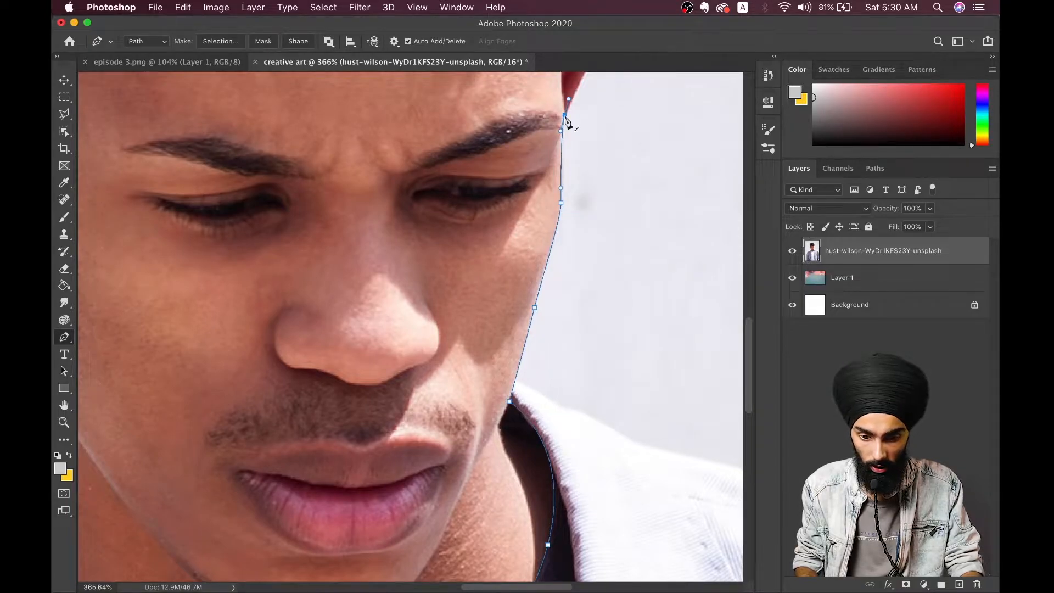
# Run the path with straight segments outside the canvas around the shoulders and background, and close it at the earlobe.
pyautogui.scroll(-10, 566, 119)
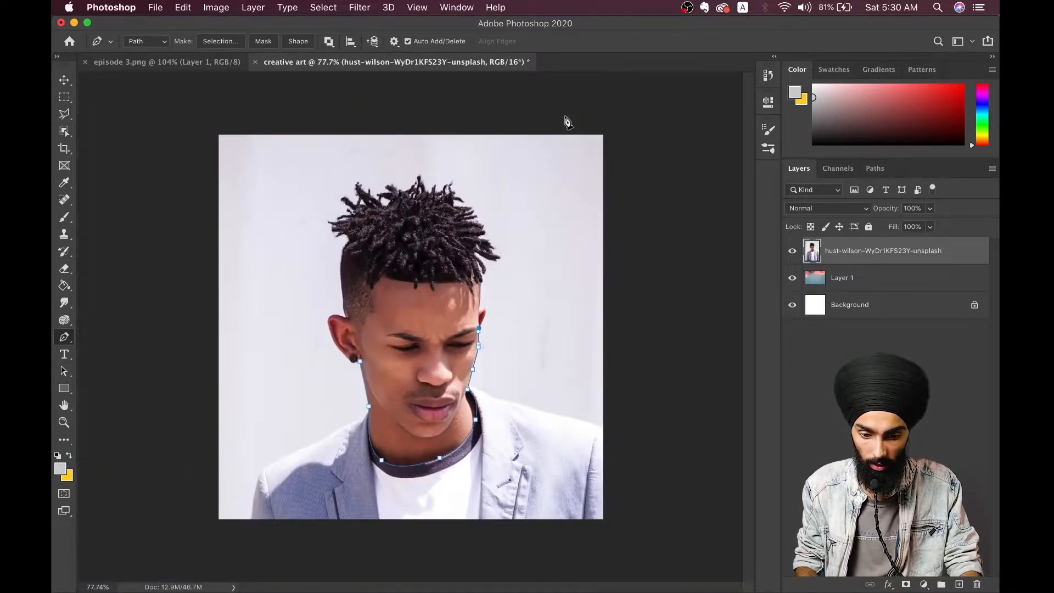
pyautogui.click(665, 303)
pyautogui.click(613, 551)
pyautogui.click(184, 537)
pyautogui.click(208, 360)
pyautogui.click(336, 379)
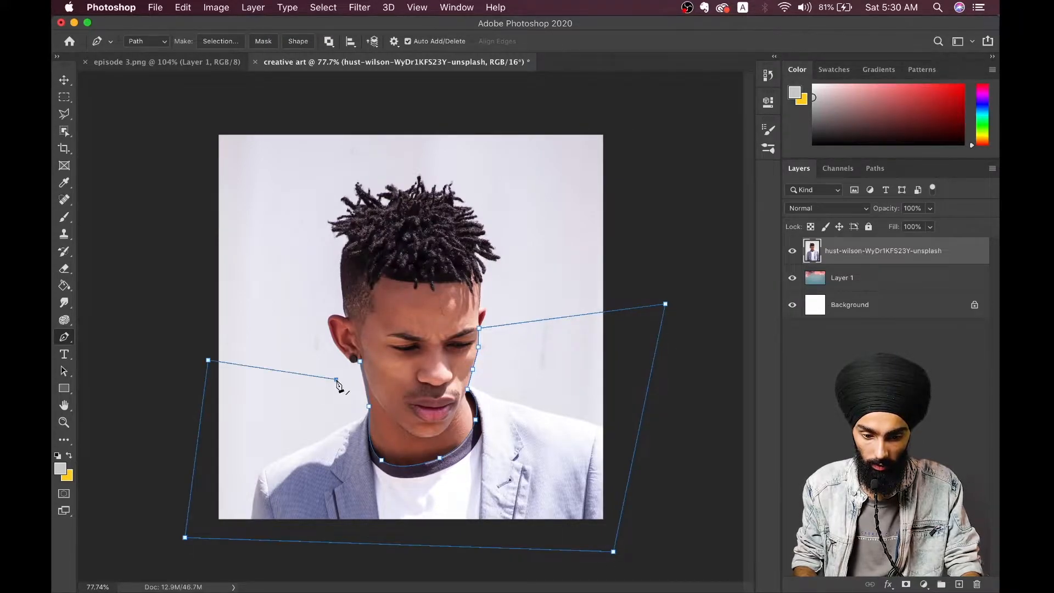
pyautogui.scroll(3, 338, 384)
pyautogui.click(332, 379)
pyautogui.scroll(-2, 430, 430)
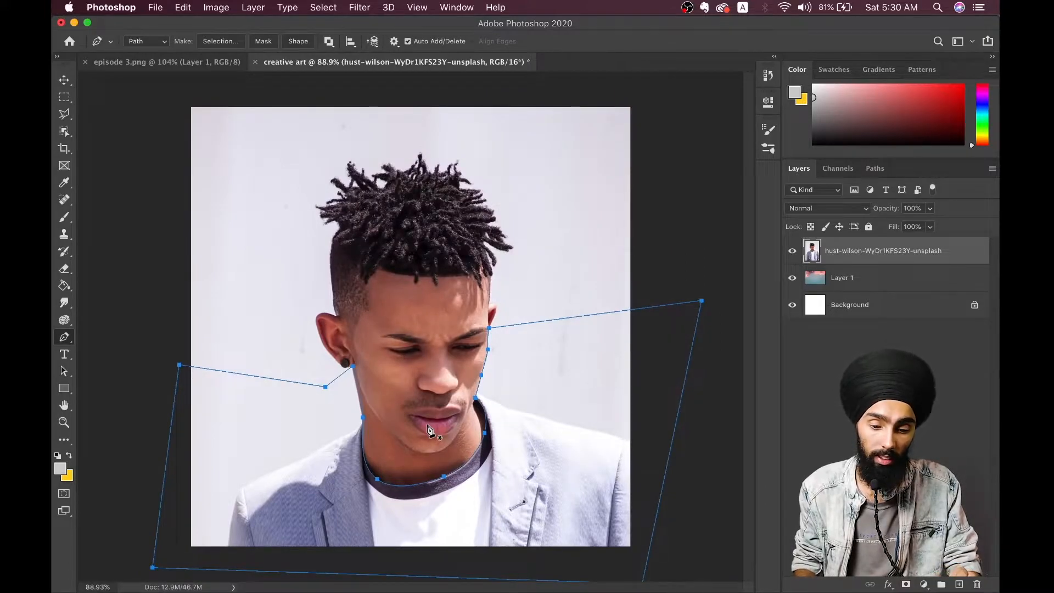
# Turn the path into a selection with a 0-pixel feather, delete the enclosed blazer and background, and deselect.
pyautogui.rightClick(489, 418)
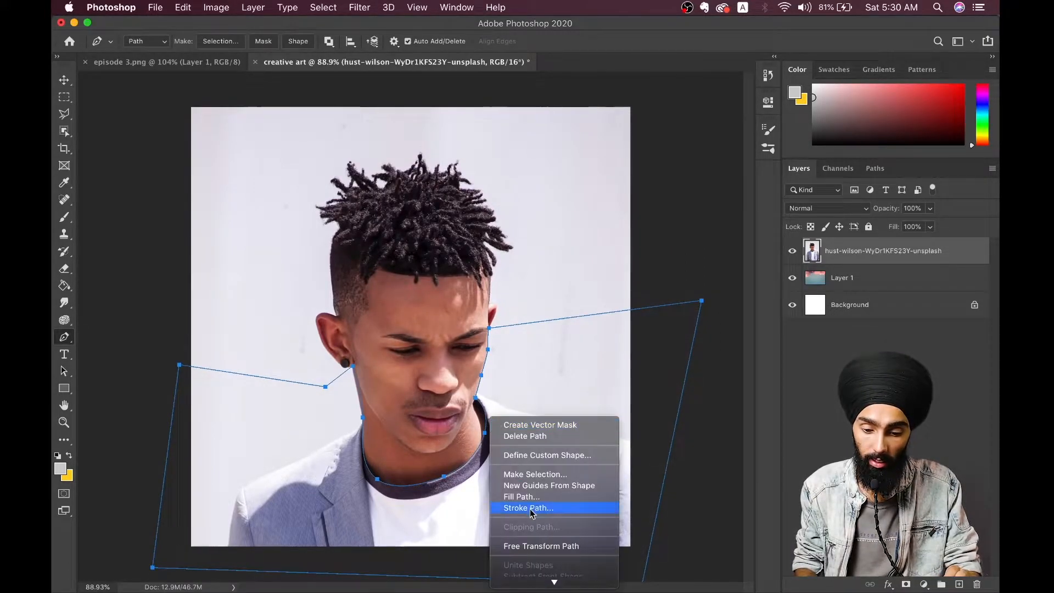
pyautogui.click(533, 479)
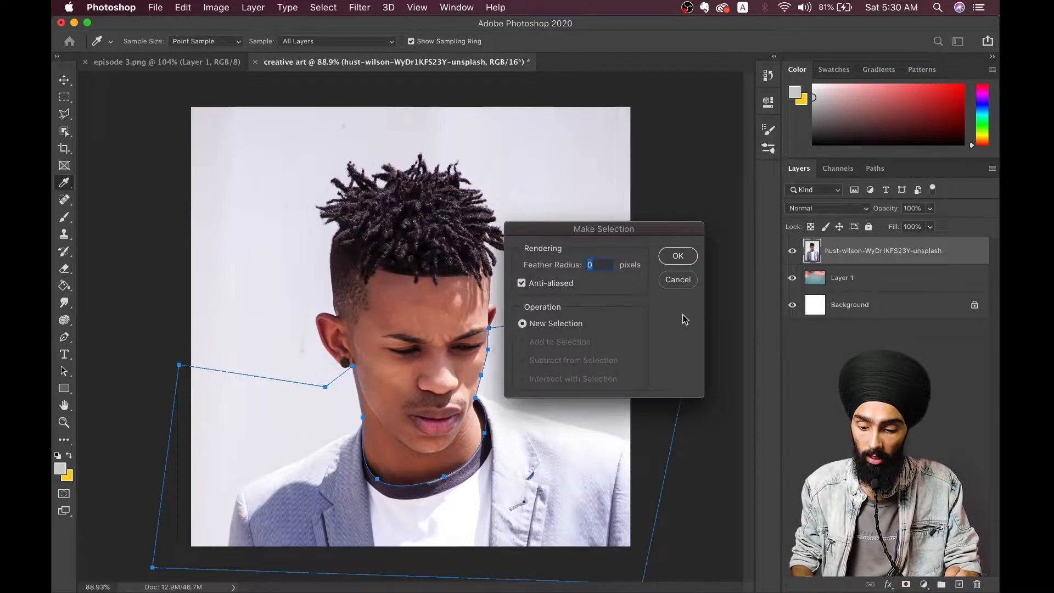
pyautogui.press('Return')
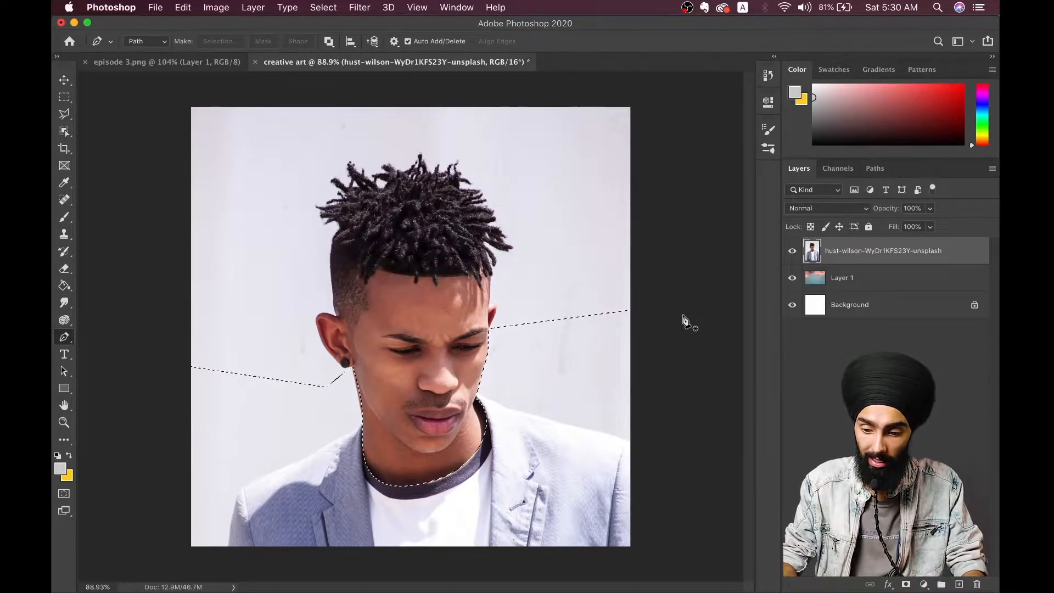
pyautogui.press('Delete')
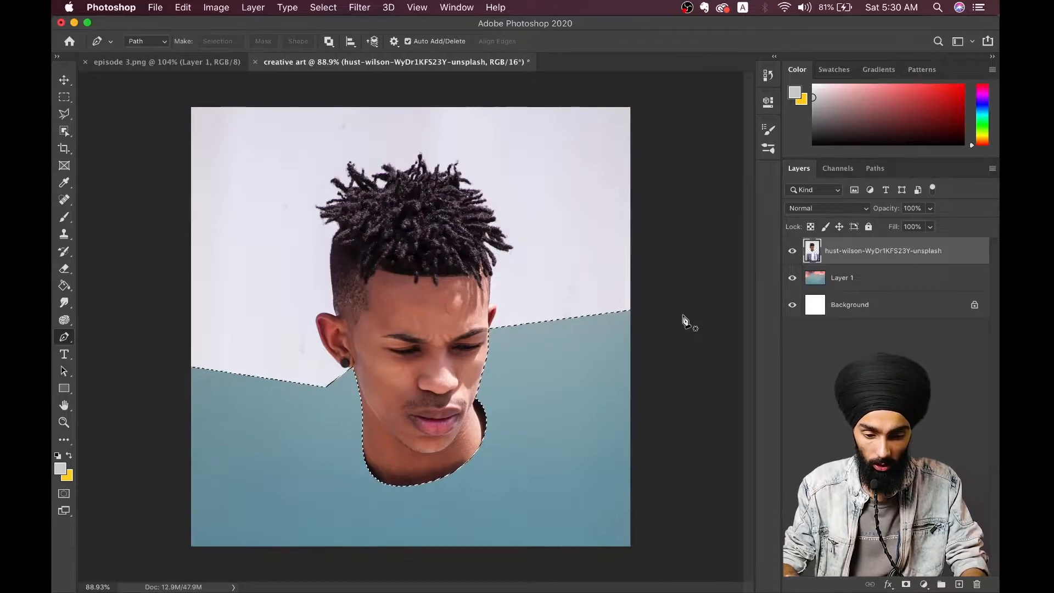
pyautogui.press('super+d')
# Select the Eraser and examine the cut-out edges around the neck, jaw, near ear and hair.
pyautogui.scroll(5, 439, 472)
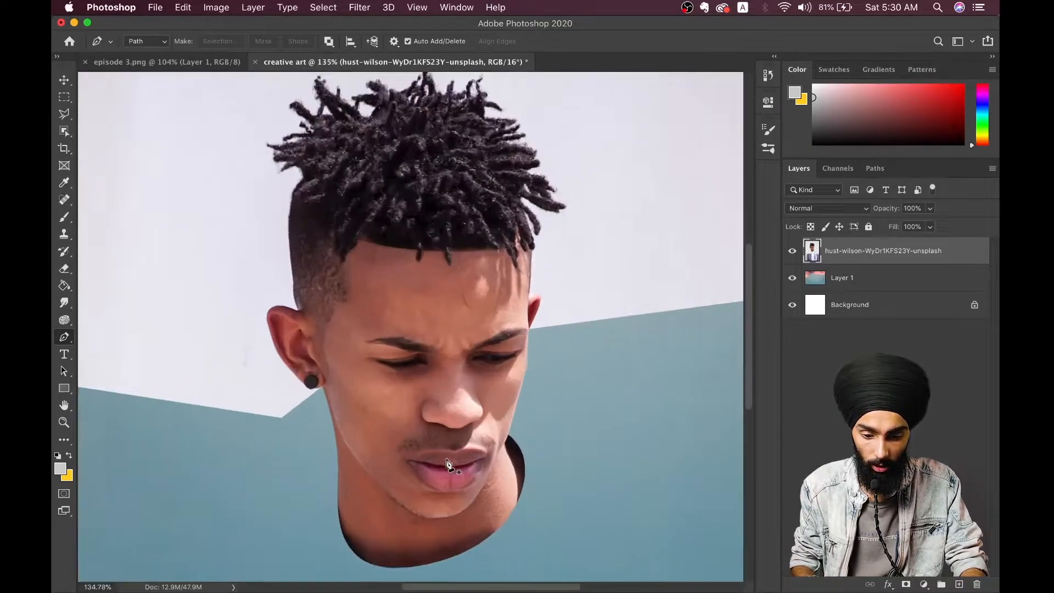
pyautogui.scroll(2, 448, 465)
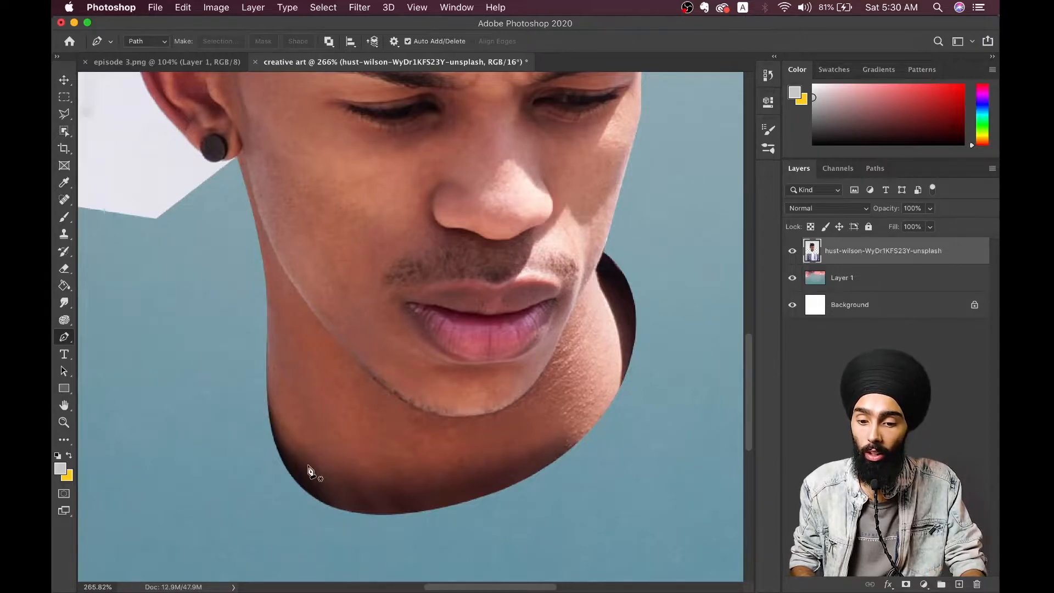
pyautogui.scroll(-6, 308, 470)
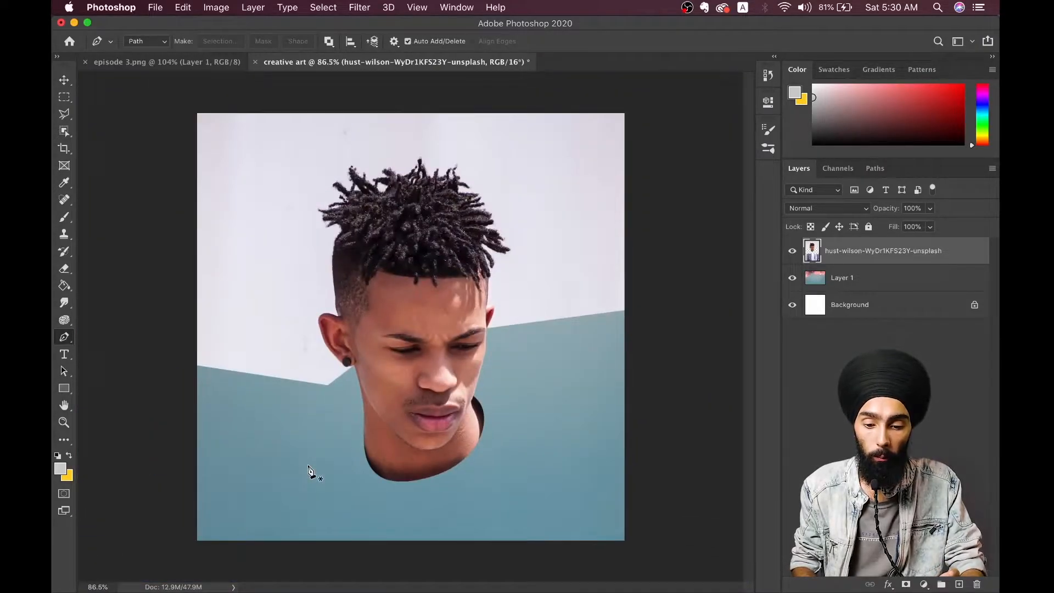
pyautogui.scroll(1, 308, 470)
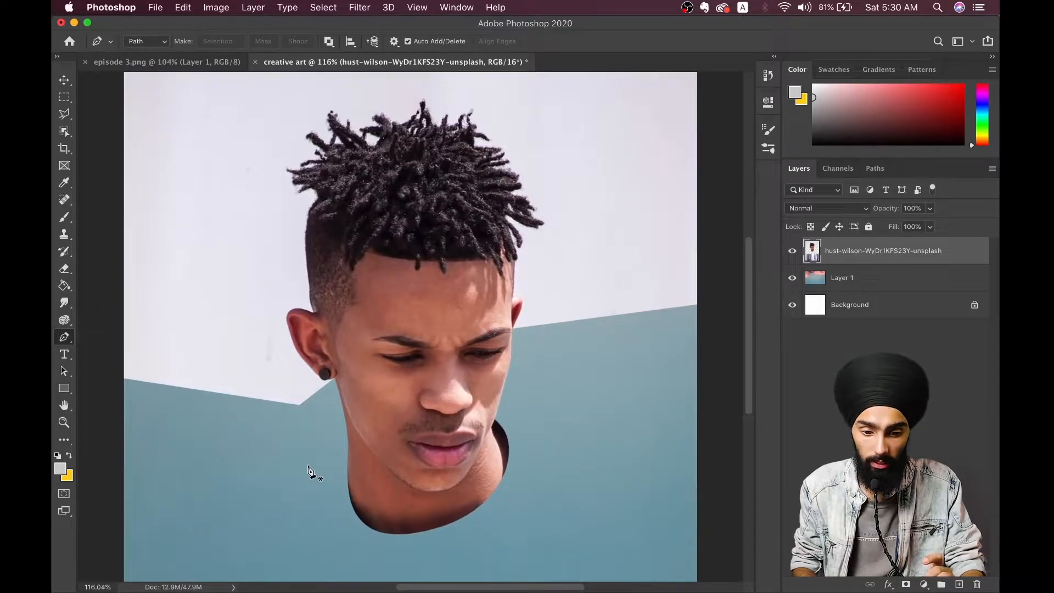
pyautogui.scroll(1, 176, 426)
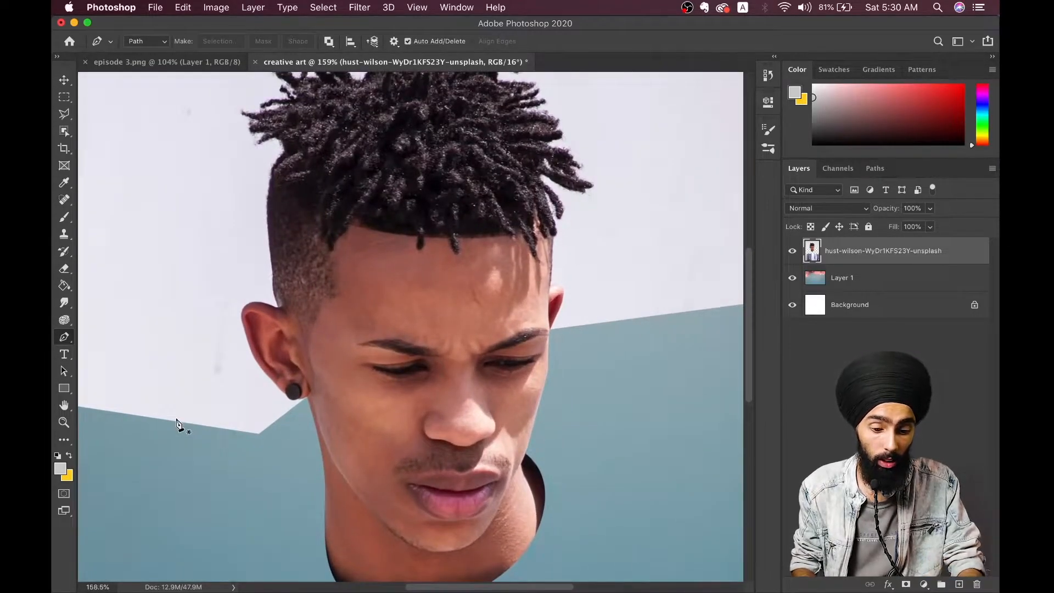
pyautogui.press('e')
pyautogui.scroll(3, 176, 422)
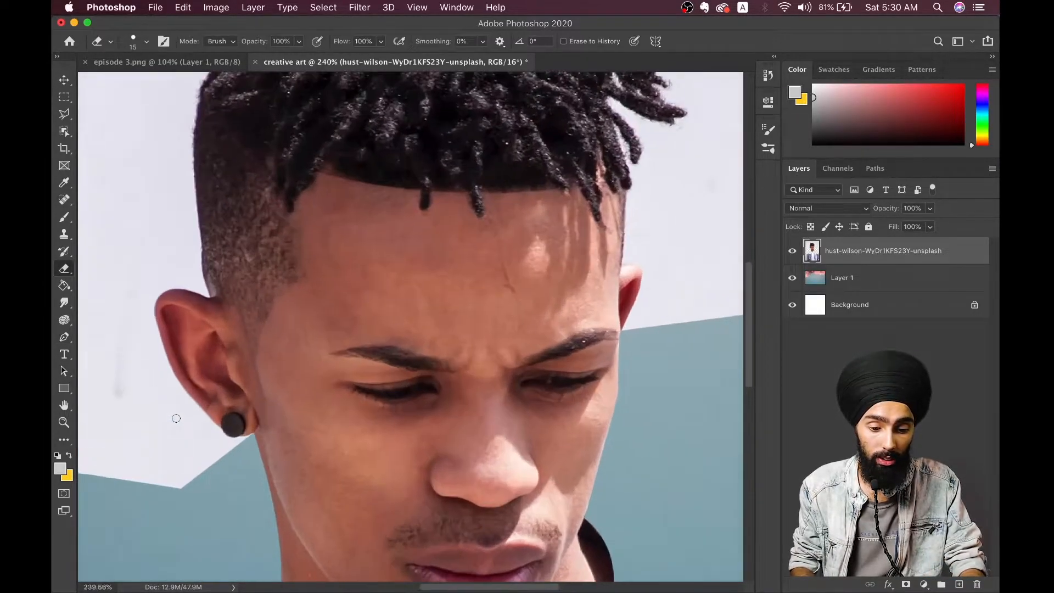
pyautogui.scroll(1, 177, 418)
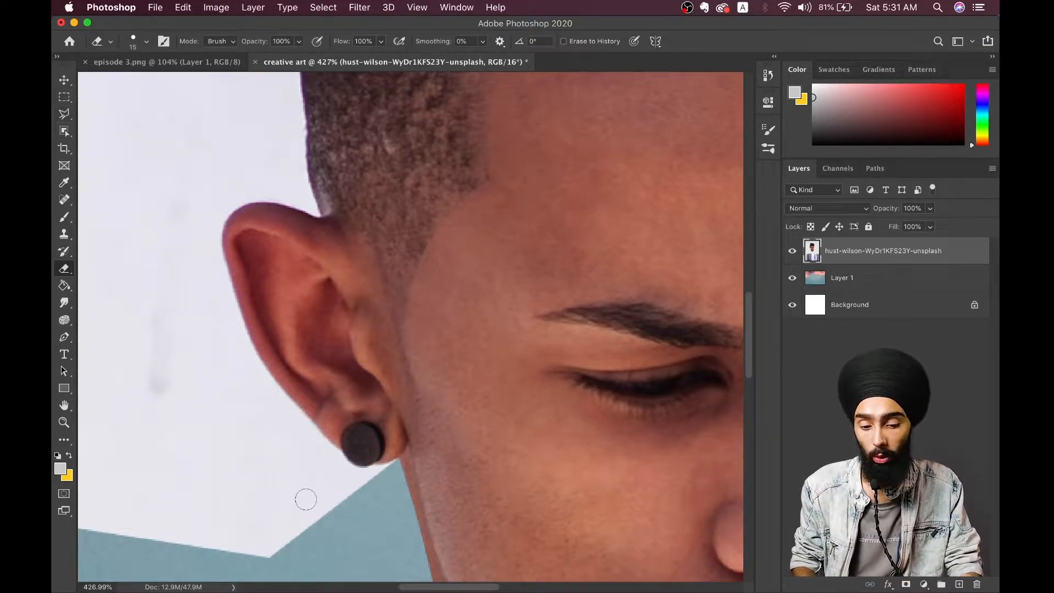
pyautogui.hscroll(1, 305, 498)
pyautogui.scroll(-1, 305, 499)
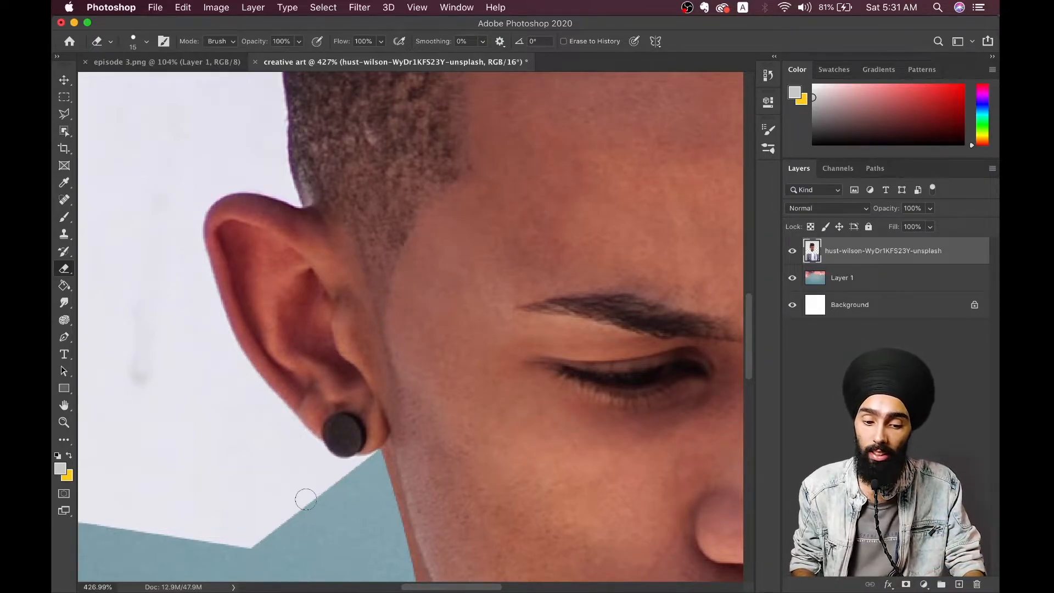
pyautogui.scroll(-3, 305, 498)
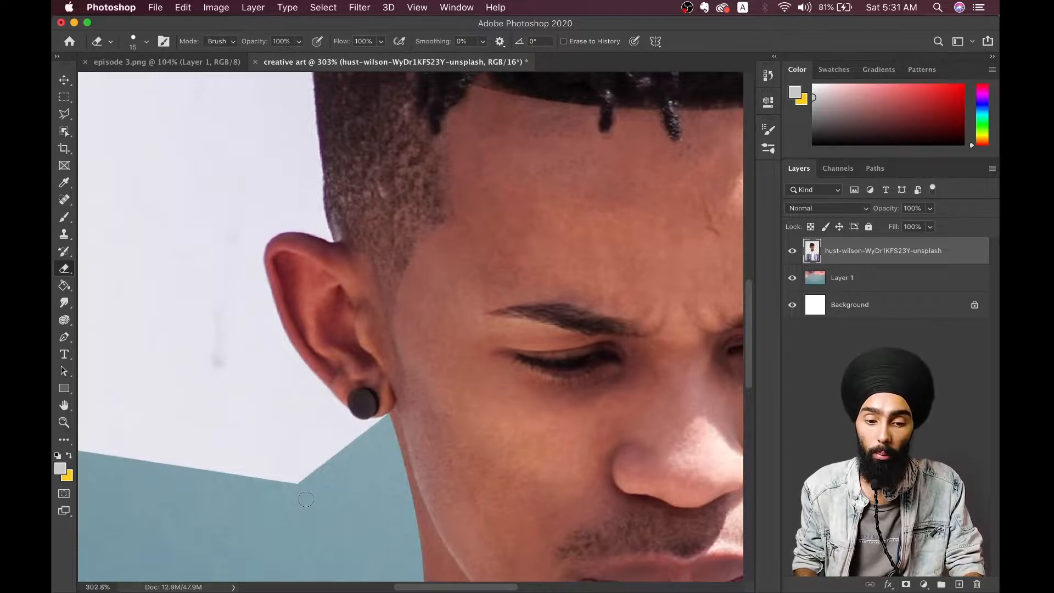
pyautogui.scroll(-3, 306, 498)
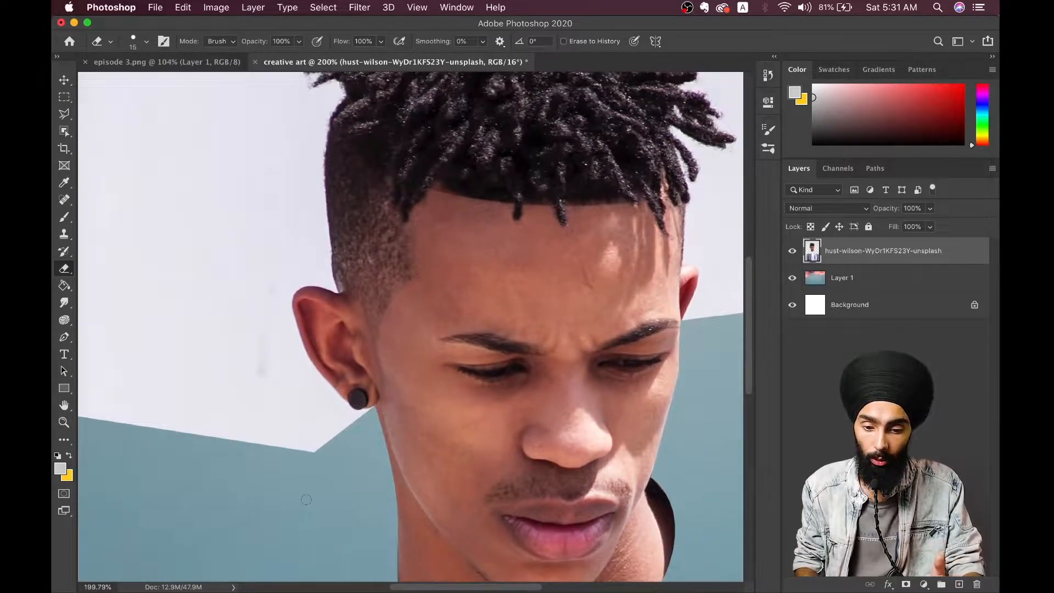
pyautogui.scroll(-2, 305, 499)
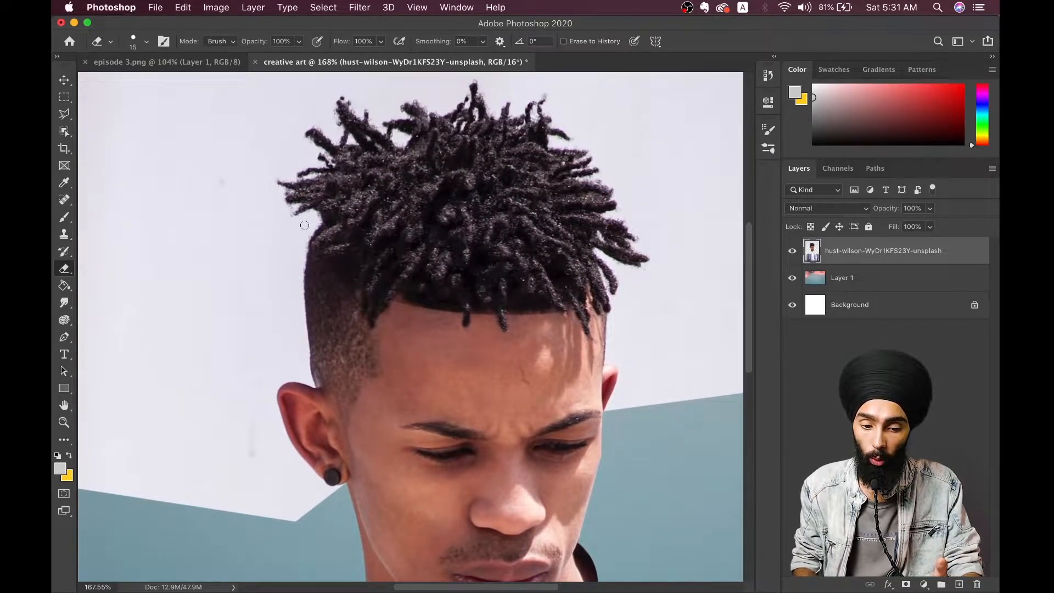
# Try a winding eraser stroke across the hair, undo it, and look at the open head in episode 3.png.
pyautogui.moveTo(308, 227)
pyautogui.mouseDown()
pyautogui.moveTo(378, 259)
pyautogui.moveTo(432, 262)
pyautogui.moveTo(589, 241)
pyautogui.moveTo(634, 218)
pyautogui.moveTo(342, 172)
pyautogui.moveTo(393, 122)
pyautogui.moveTo(570, 164)
pyautogui.moveTo(593, 190)
pyautogui.mouseUp()
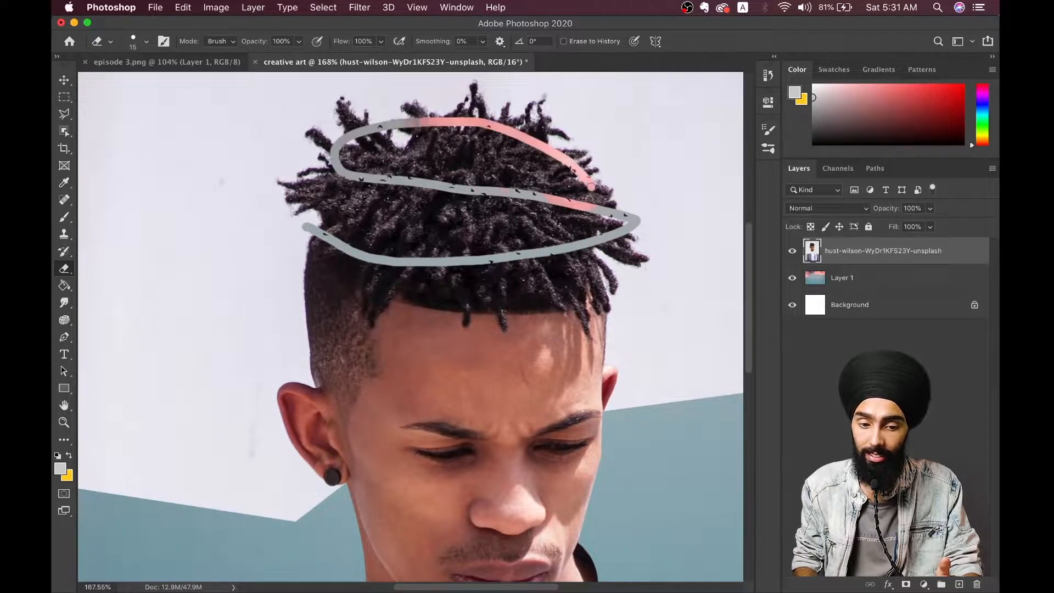
pyautogui.click(230, 64)
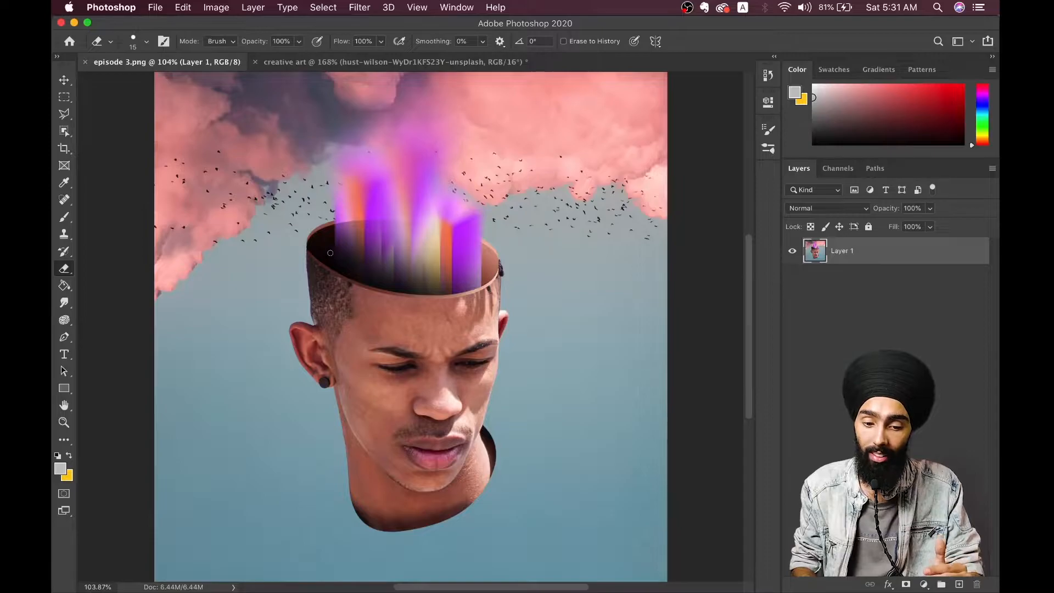
pyautogui.click(327, 59)
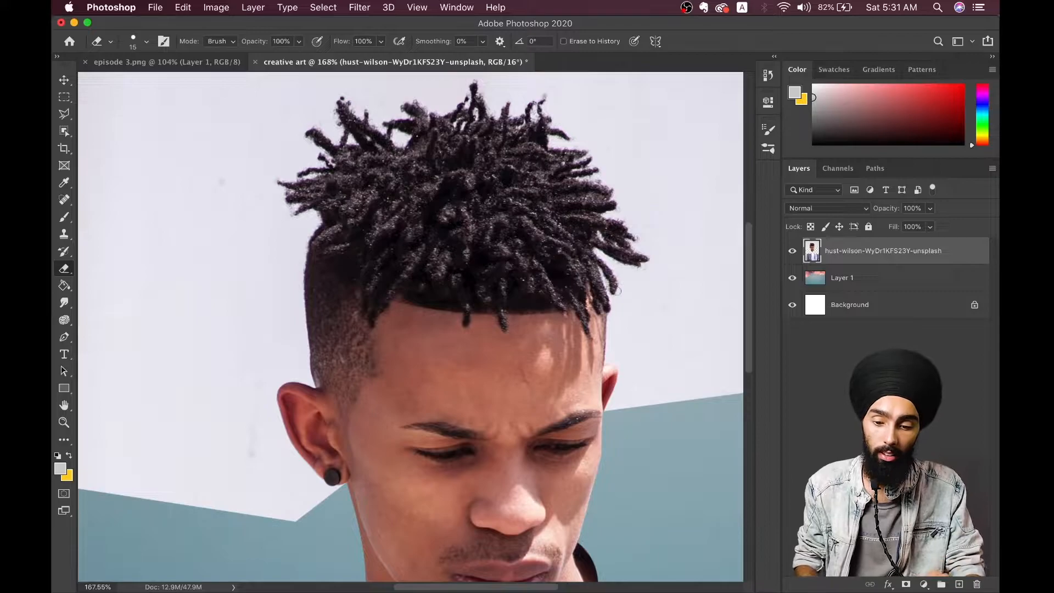
# Erase a thin strip of background along the outer edge of the near ear with the 15-pixel Eraser.
pyautogui.scroll(5, 271, 498)
pyautogui.scroll(-2, 272, 499)
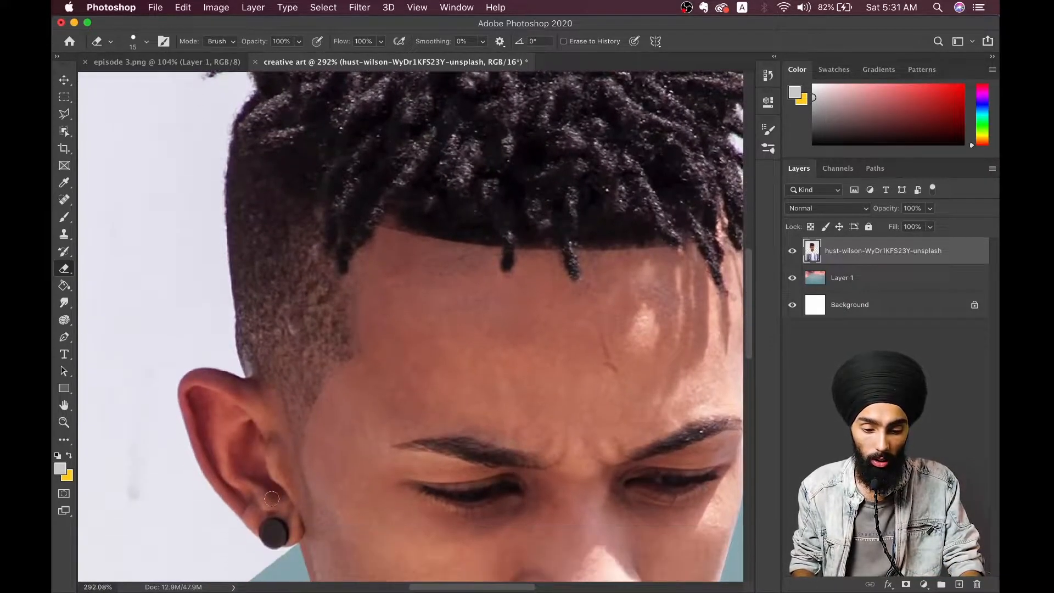
pyautogui.scroll(3, 272, 498)
pyautogui.scroll(6, 272, 498)
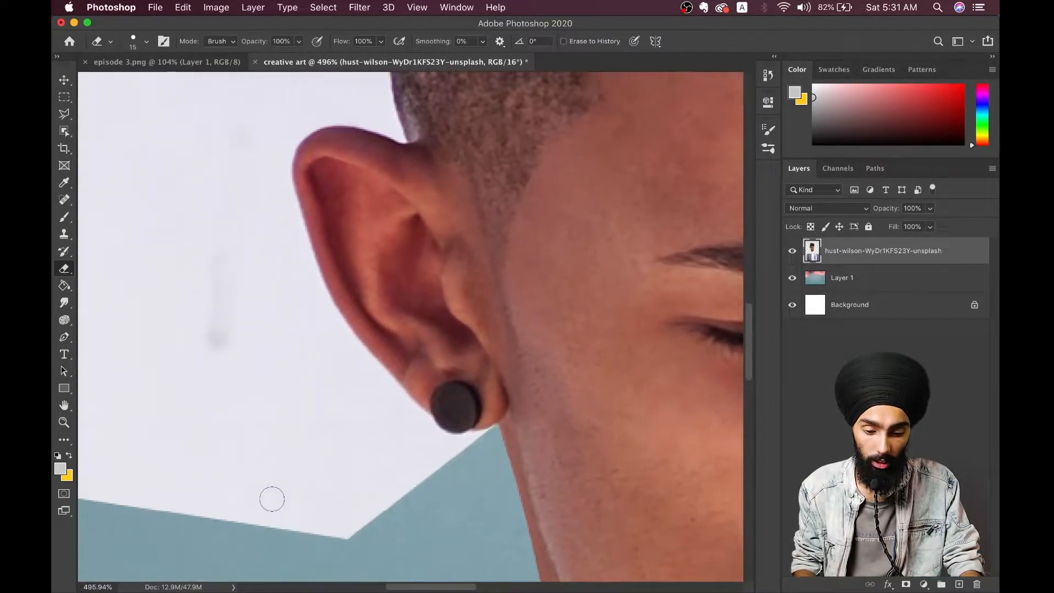
pyautogui.moveTo(586, 496)
pyautogui.mouseDown()
pyautogui.moveTo(621, 479)
pyautogui.moveTo(607, 489)
pyautogui.moveTo(542, 487)
pyautogui.moveTo(385, 307)
pyautogui.mouseUp()
pyautogui.scroll(5, 329, 183)
pyautogui.moveTo(397, 469)
pyautogui.mouseDown()
pyautogui.moveTo(324, 283)
pyautogui.moveTo(327, 236)
pyautogui.moveTo(357, 200)
pyautogui.moveTo(428, 188)
pyautogui.moveTo(489, 209)
pyautogui.mouseUp()
pyautogui.scroll(5, 489, 209)
# Continue erasing the background strip from the top of the near ear up the shaved side of the head.
pyautogui.moveTo(513, 347); pyautogui.dragTo(493, 174)
pyautogui.scroll(4, 489, 178)
pyautogui.scroll(6, 484, 183)
pyautogui.moveTo(495, 510); pyautogui.dragTo(471, 147)
pyautogui.scroll(3, 470, 147)
pyautogui.moveTo(459, 242); pyautogui.dragTo(469, 171)
pyautogui.scroll(-9, 467, 181)
pyautogui.moveTo(474, 305); pyautogui.dragTo(485, 394)
# Erase a matching strip in connected straight strokes along the far temple and around the far ear.
pyautogui.hscroll(20, 485, 395)
pyautogui.hscroll(-3, 485, 394)
pyautogui.click(403, 93)
pyautogui.keyDown('shift'); pyautogui.click(388, 302); pyautogui.keyUp('shift')
pyautogui.keyDown('shift'); pyautogui.click(415, 304); pyautogui.keyUp('shift')
pyautogui.keyDown('shift'); pyautogui.click(439, 314); pyautogui.keyUp('shift')
pyautogui.keyDown('shift'); pyautogui.click(448, 328); pyautogui.keyUp('shift')
pyautogui.keyDown('shift'); pyautogui.click(449, 347); pyautogui.keyUp('shift')
pyautogui.keyDown('shift'); pyautogui.click(439, 396); pyautogui.keyUp('shift')
pyautogui.keyDown('shift'); pyautogui.click(385, 520); pyautogui.keyUp('shift')
# Switch to the Polygonal Lasso and examine the erased strips beside both ears and along the head.
pyautogui.scroll(-6, 545, 334)
pyautogui.hscroll(-8, 545, 334)
pyautogui.scroll(6, 545, 334)
pyautogui.scroll(4, 544, 334)
pyautogui.press('l')
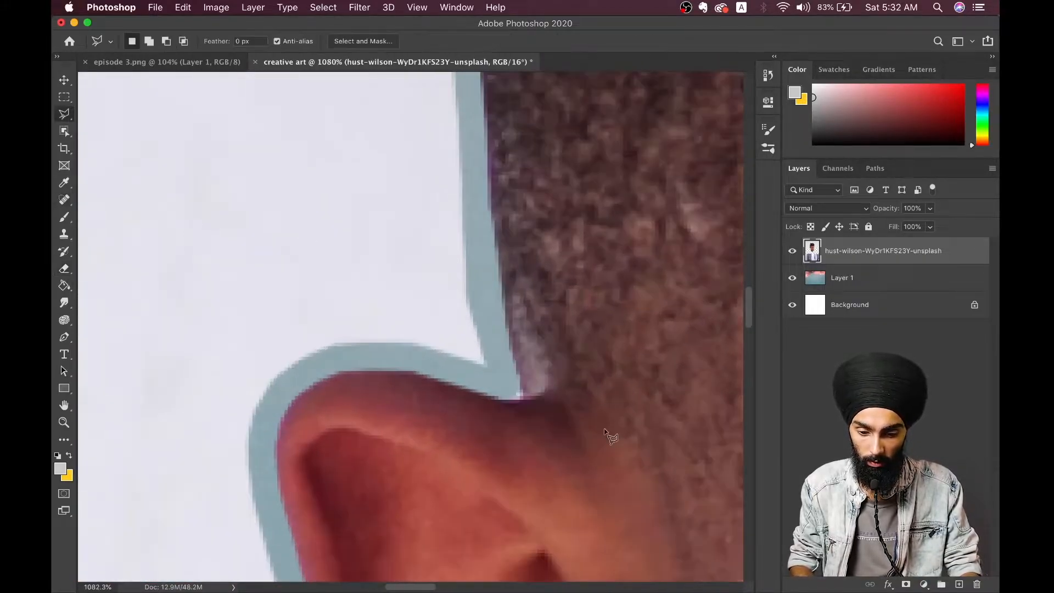
pyautogui.scroll(5, 611, 437)
pyautogui.scroll(-10, 570, 409)
pyautogui.hscroll(10, 570, 408)
pyautogui.hscroll(10, 570, 409)
pyautogui.scroll(7, 482, 347)
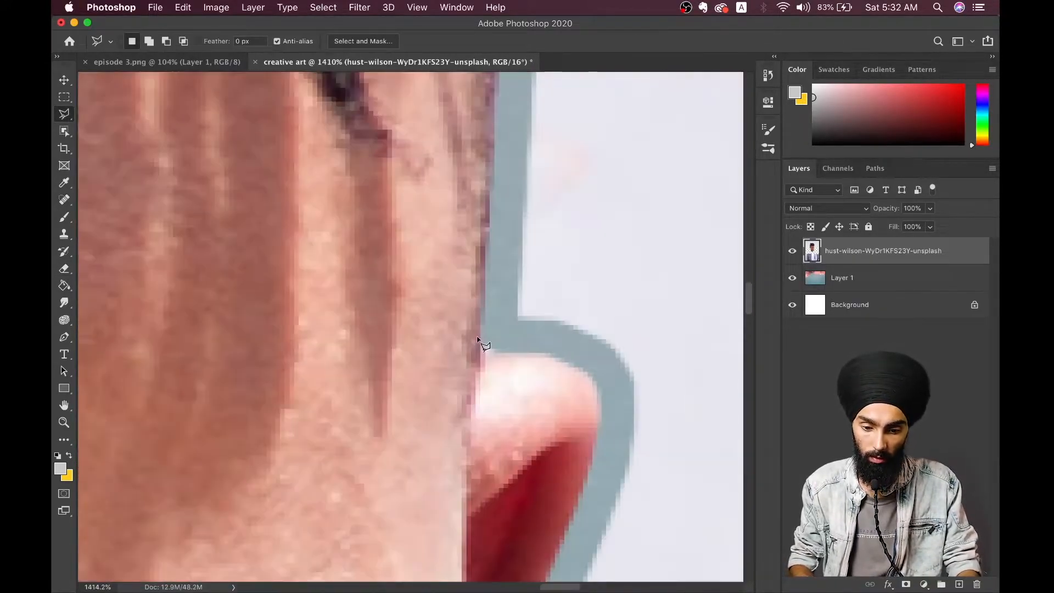
pyautogui.scroll(-10, 505, 332)
pyautogui.hscroll(-6, 513, 328)
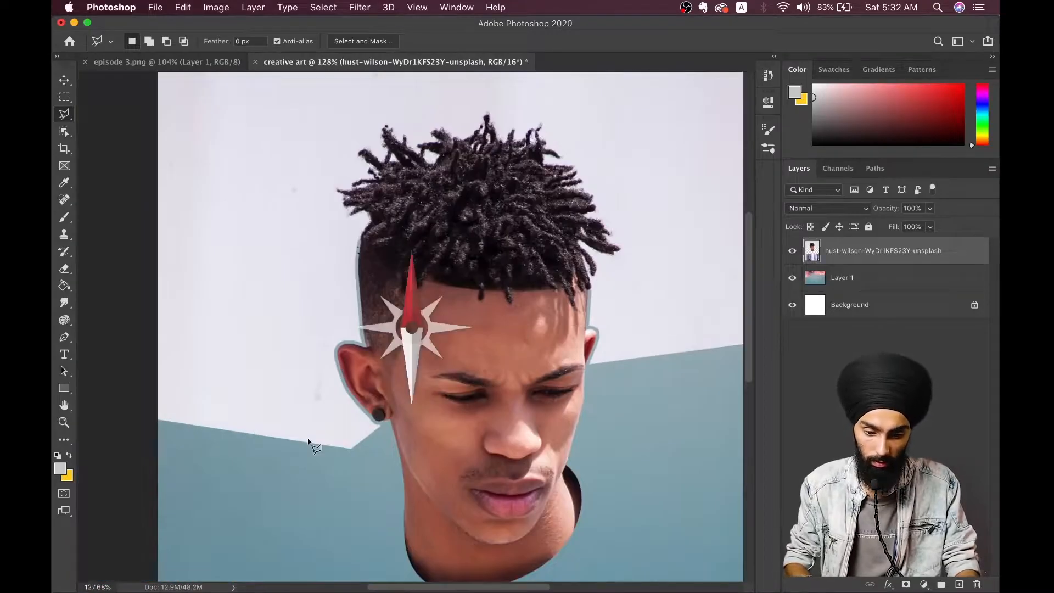
# Start a polygonal selection with 0 px feather along the erased strip, from the earlobe around the near ear.
pyautogui.scroll(6, 308, 443)
pyautogui.click(365, 536)
pyautogui.click(347, 525)
pyautogui.click(335, 519)
pyautogui.click(326, 506)
pyautogui.click(281, 458)
pyautogui.click(258, 391)
pyautogui.click(269, 362)
pyautogui.click(296, 359)
pyautogui.click(317, 369)
# Continue the polygonal selection up the side of the head and loosely around the hair.
pyautogui.scroll(2, 307, 308)
pyautogui.scroll(2, 303, 330)
pyautogui.click(306, 294)
pyautogui.hscroll(6, 385, 132)
pyautogui.click(531, 198)
pyautogui.click(611, 358)
pyautogui.click(566, 414)
# Continue the polygonal selection down the far temple and around the far ear to the cheek.
pyautogui.click(523, 442)
pyautogui.scroll(-3, 523, 444)
pyautogui.click(517, 425)
pyautogui.click(535, 429)
pyautogui.click(541, 440)
pyautogui.click(517, 505)
# Close the polygonal selection around the outside of the canvas, and delete the enclosed light background.
pyautogui.press('super+minus')
pyautogui.press('super+minus')
pyautogui.press('super+minus')
pyautogui.click(655, 480)
pyautogui.click(645, 103)
pyautogui.click(86, 122)
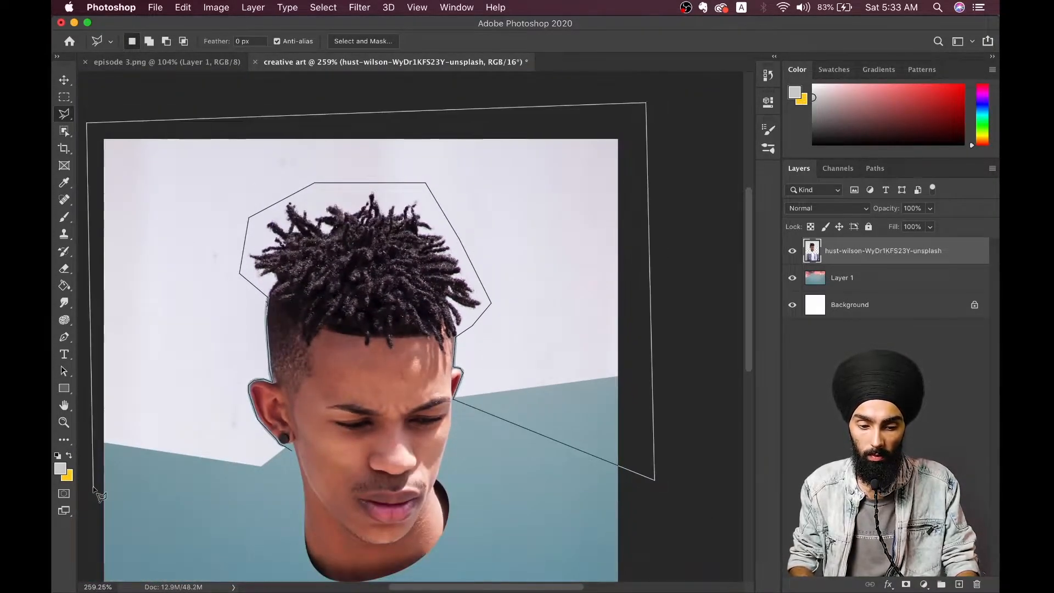
pyautogui.click(98, 490)
pyautogui.doubleClick(296, 493)
pyautogui.press('Delete')
pyautogui.press('super+d')
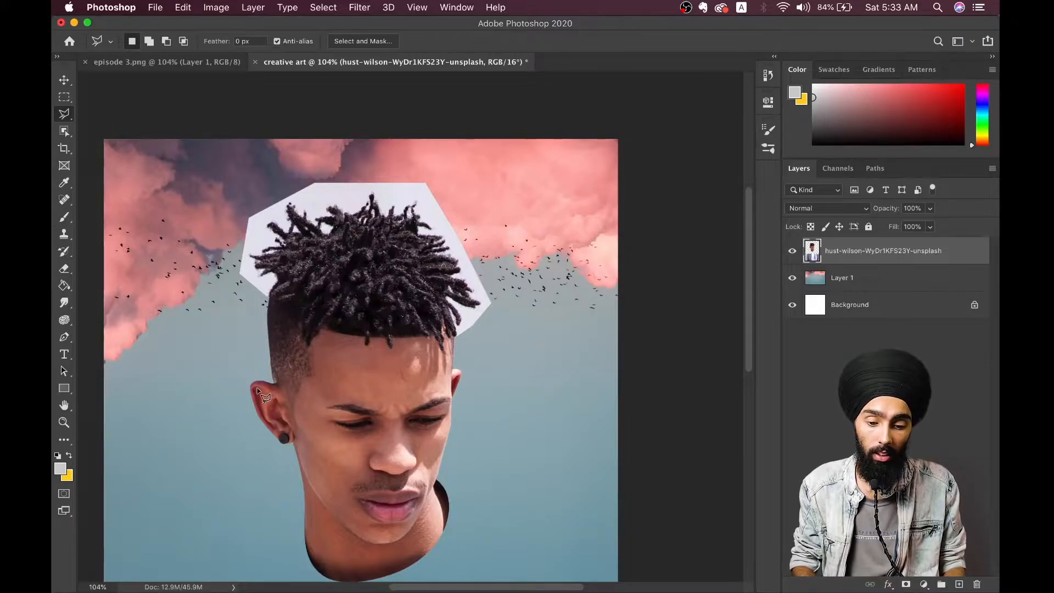
# Examine the cut-out head and compare it with the open skull in episode 3.png.
pyautogui.scroll(3, 442, 392)
pyautogui.scroll(-3, 441, 392)
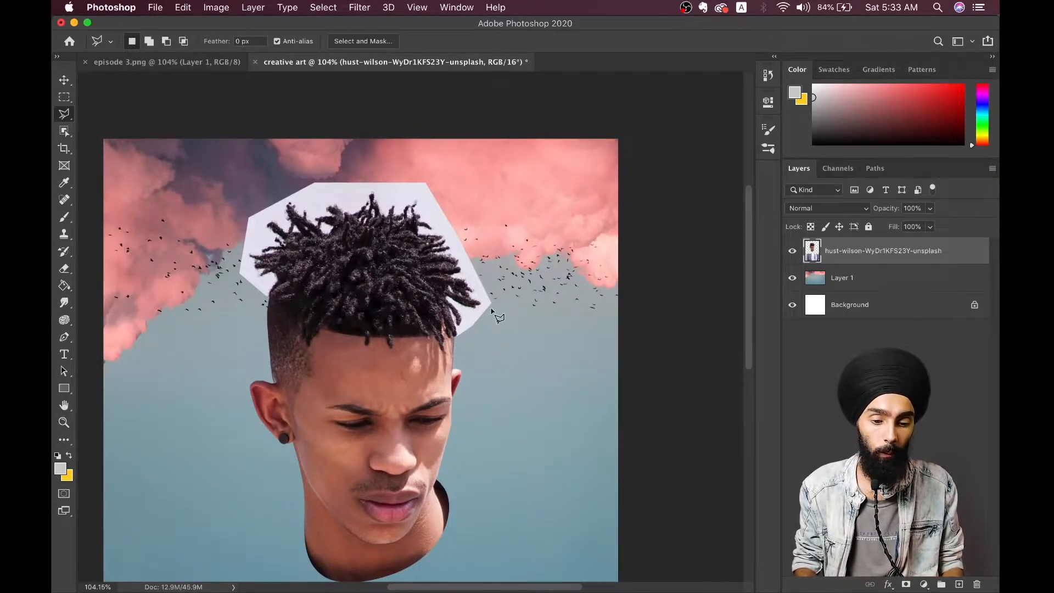
pyautogui.scroll(2, 409, 333)
pyautogui.click(64, 80)
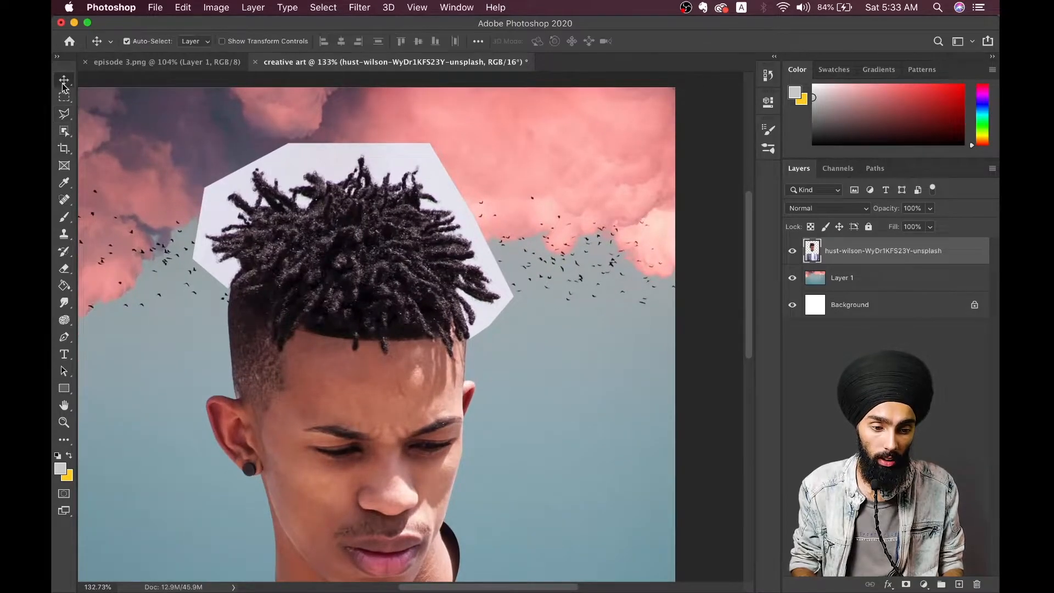
pyautogui.click(138, 65)
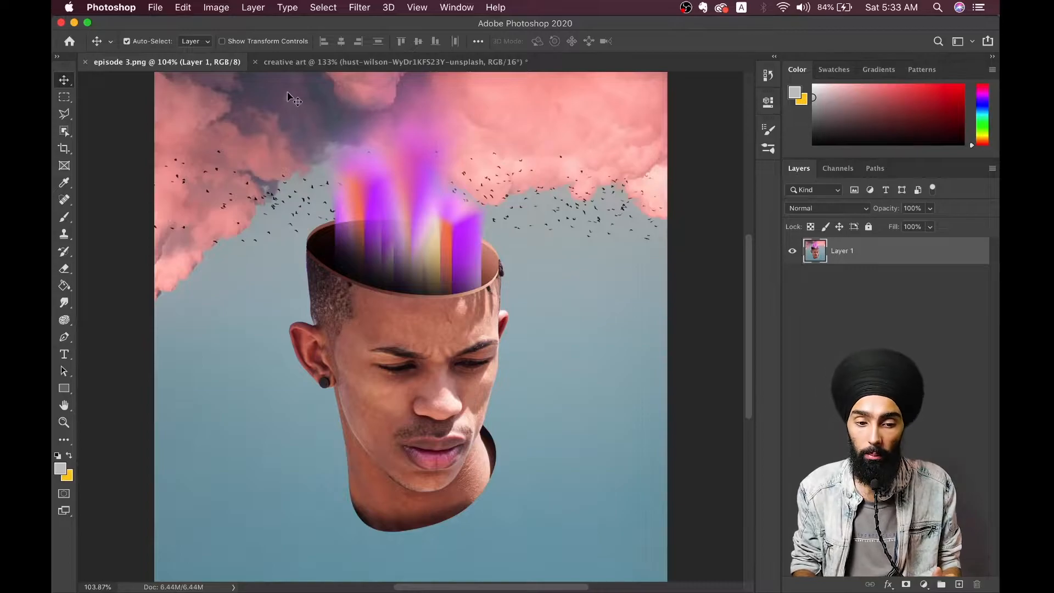
pyautogui.click(329, 61)
pyautogui.scroll(1, 368, 248)
pyautogui.scroll(-1, 368, 248)
pyautogui.click(174, 66)
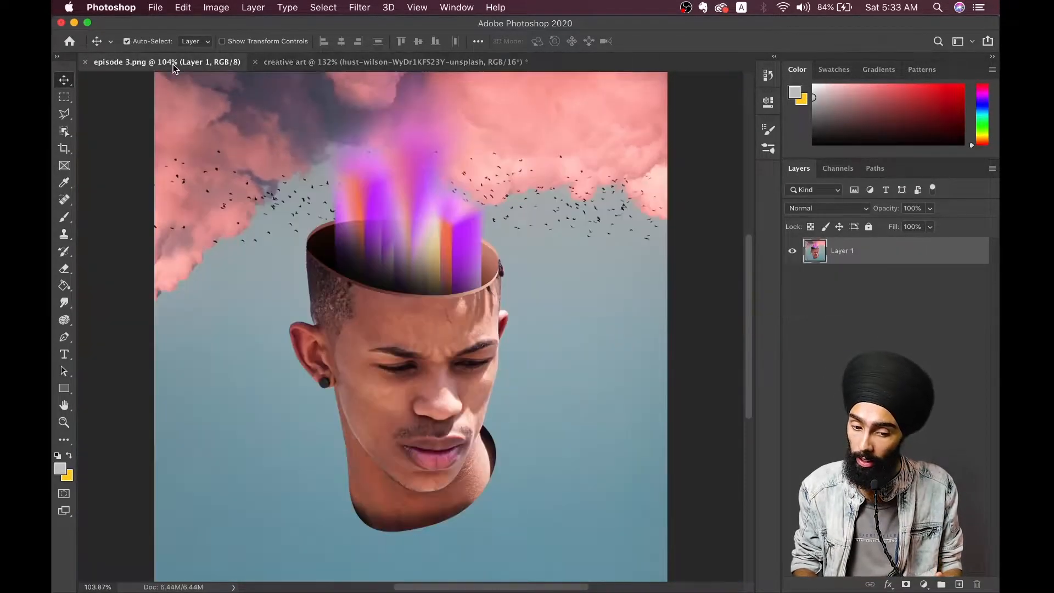
pyautogui.click(345, 62)
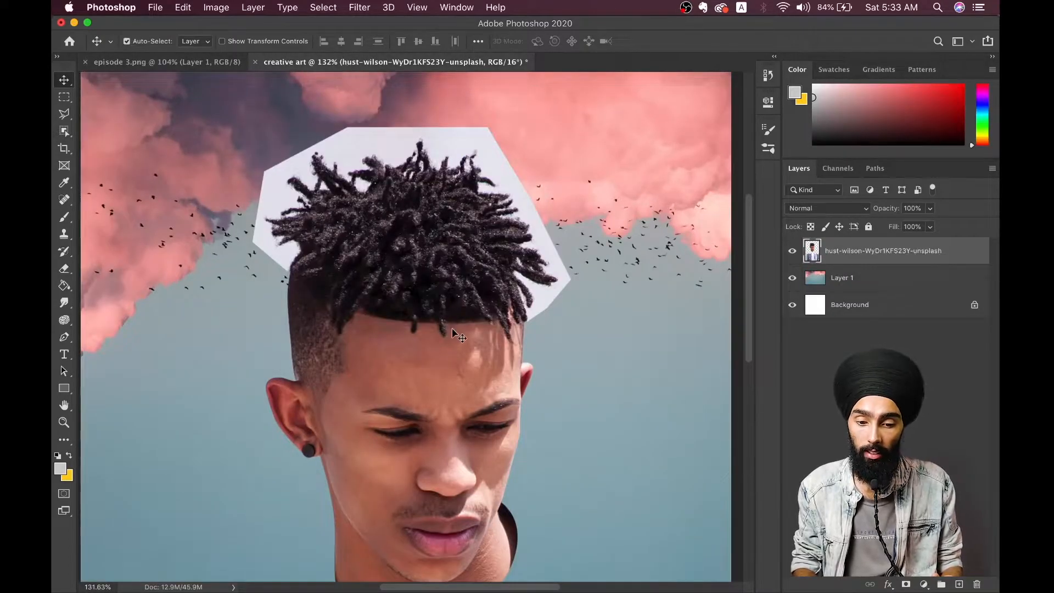
# Draw a curved Pen path from the near side of the head across the forehead to the far temple, removing the last outgoing handle.
pyautogui.scroll(2, 453, 332)
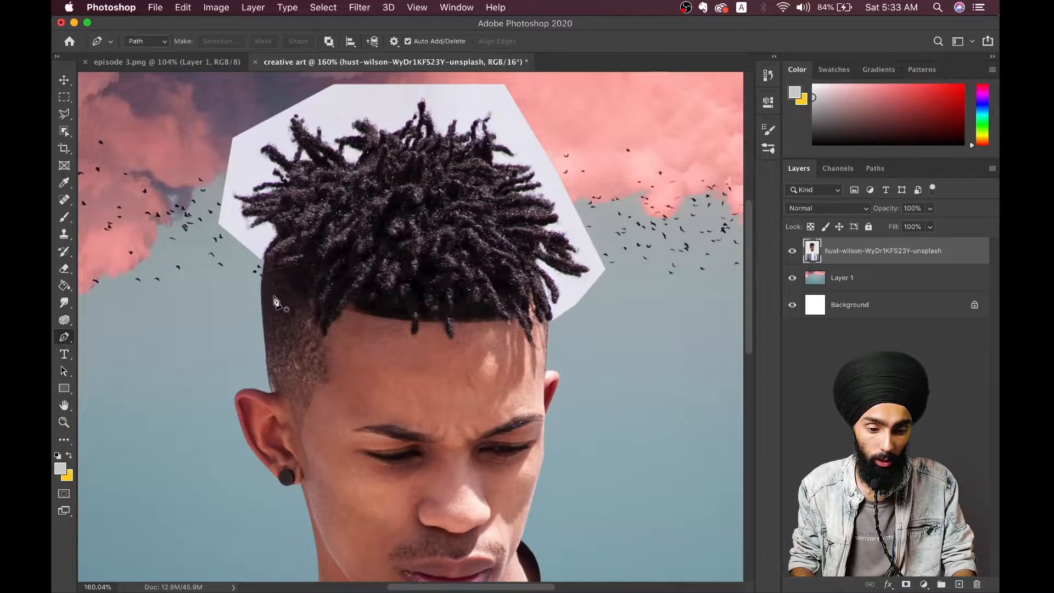
pyautogui.moveTo(262, 275); pyautogui.dragTo(263, 286)
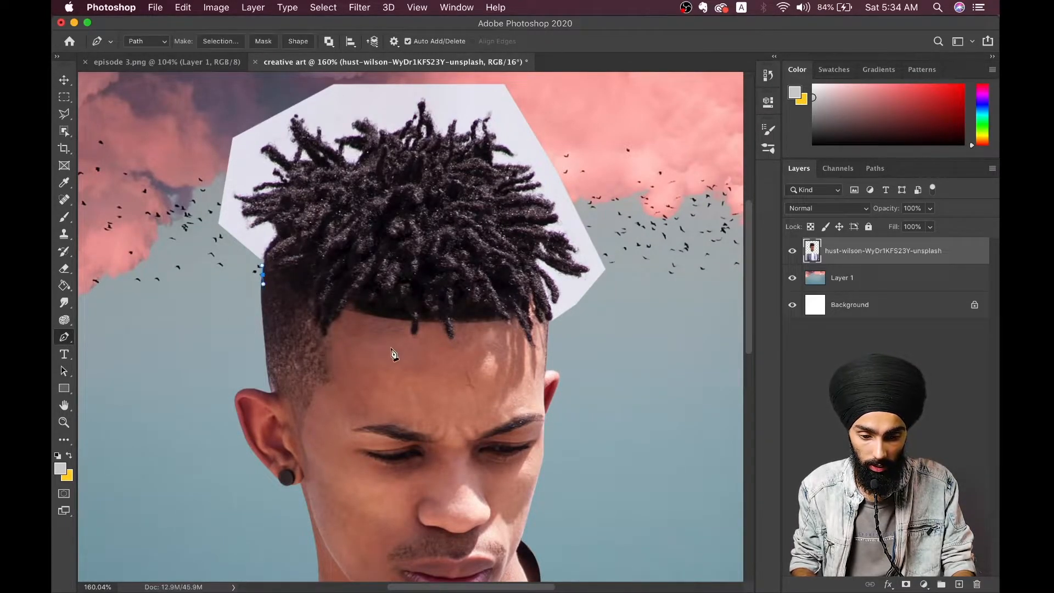
pyautogui.moveTo(422, 360); pyautogui.dragTo(498, 369)
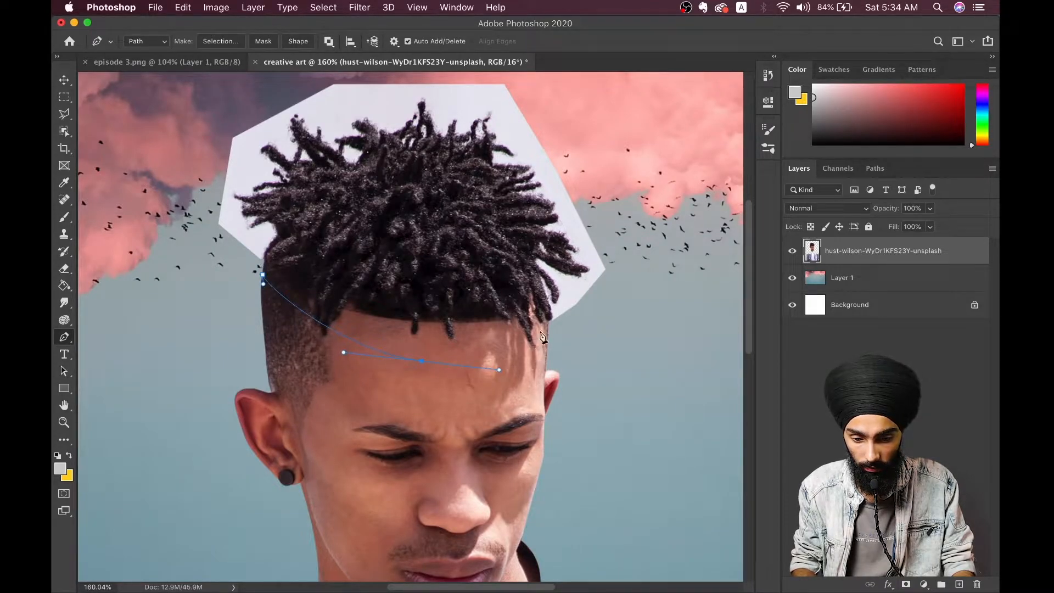
pyautogui.moveTo(549, 316); pyautogui.dragTo(546, 285)
pyautogui.keyDown('alt'); pyautogui.click(548, 317); pyautogui.keyUp('alt')
# Run the path with straight segments loosely around the hair and close it at the near side of the head.
pyautogui.click(611, 345)
pyautogui.press('super+minus')
pyautogui.click(593, 254)
pyautogui.click(464, 165)
pyautogui.click(280, 169)
pyautogui.click(246, 264)
pyautogui.click(248, 356)
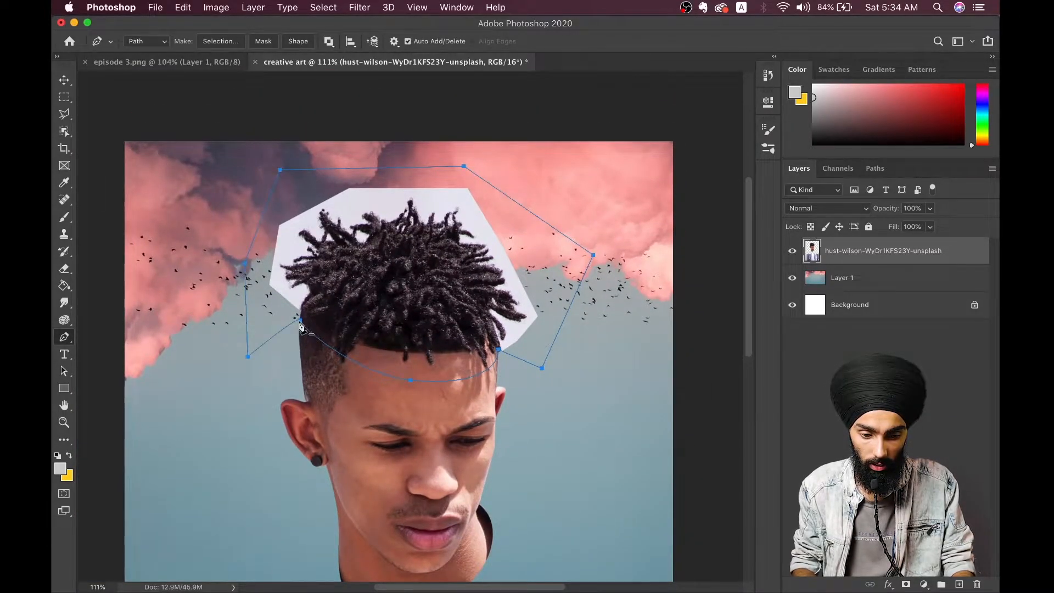
# Turn the path into a selection with a 0-pixel feather, and delete the enclosed hair and top of the head.
pyautogui.rightClick(301, 324)
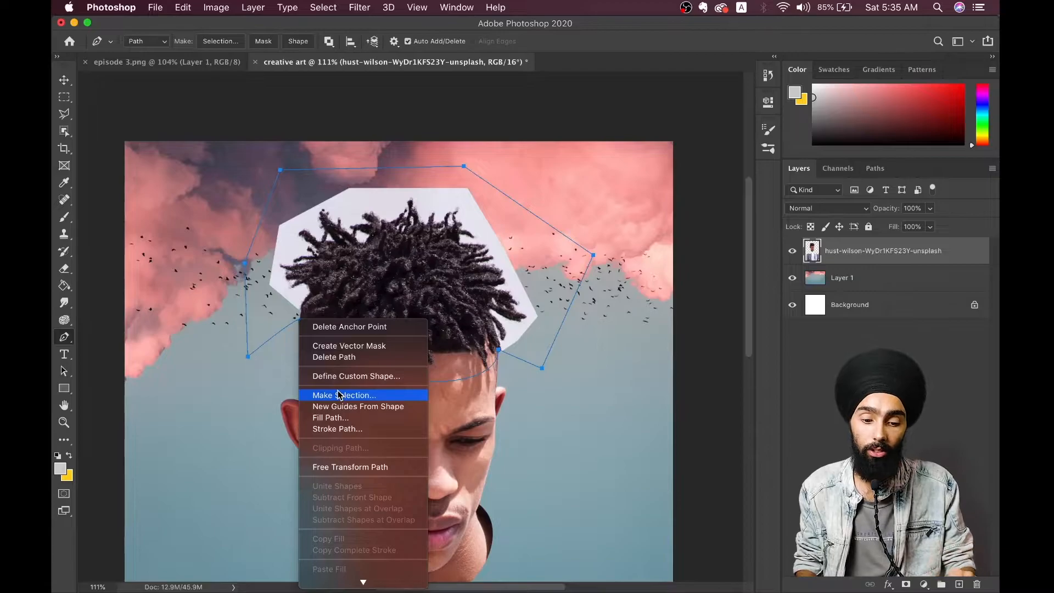
pyautogui.click(340, 394)
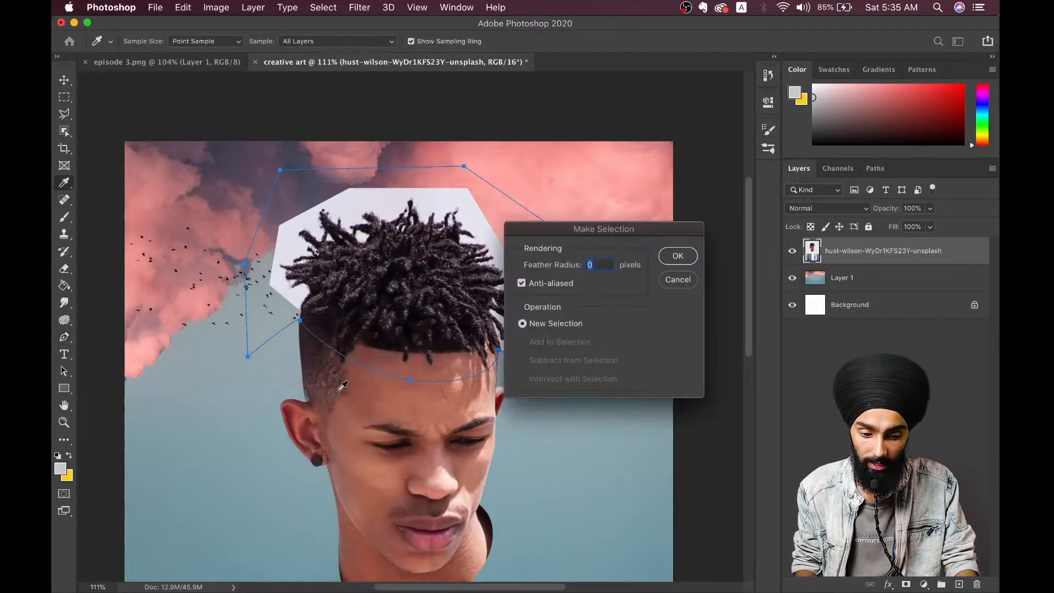
pyautogui.click(679, 255)
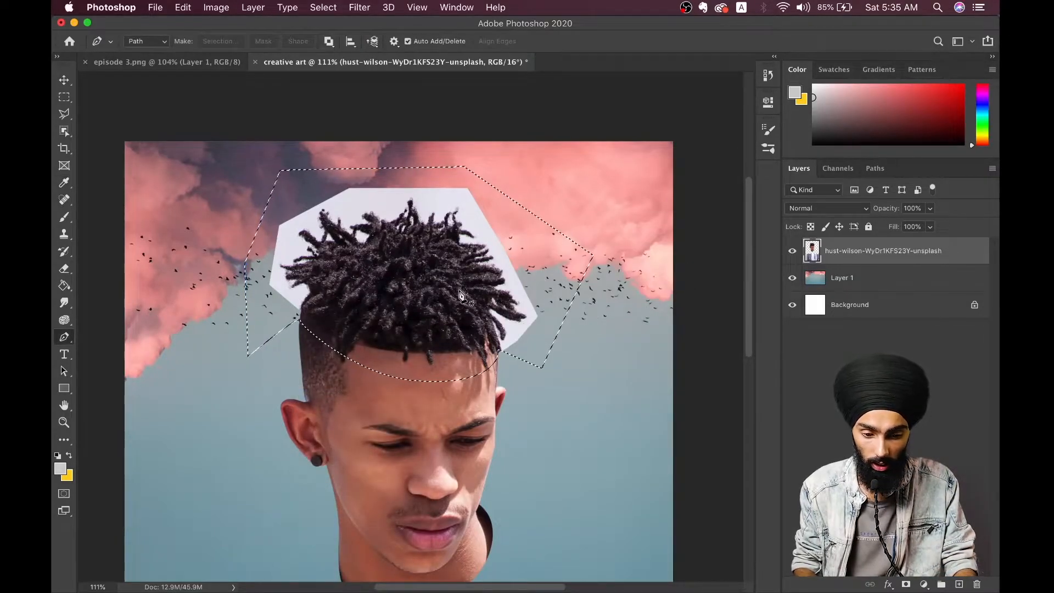
pyautogui.press('BackSpace')
pyautogui.press('super+d')
# Inspect the curved head cut and compare it with the skull opening in episode 3.png.
pyautogui.scroll(-2, 525, 351)
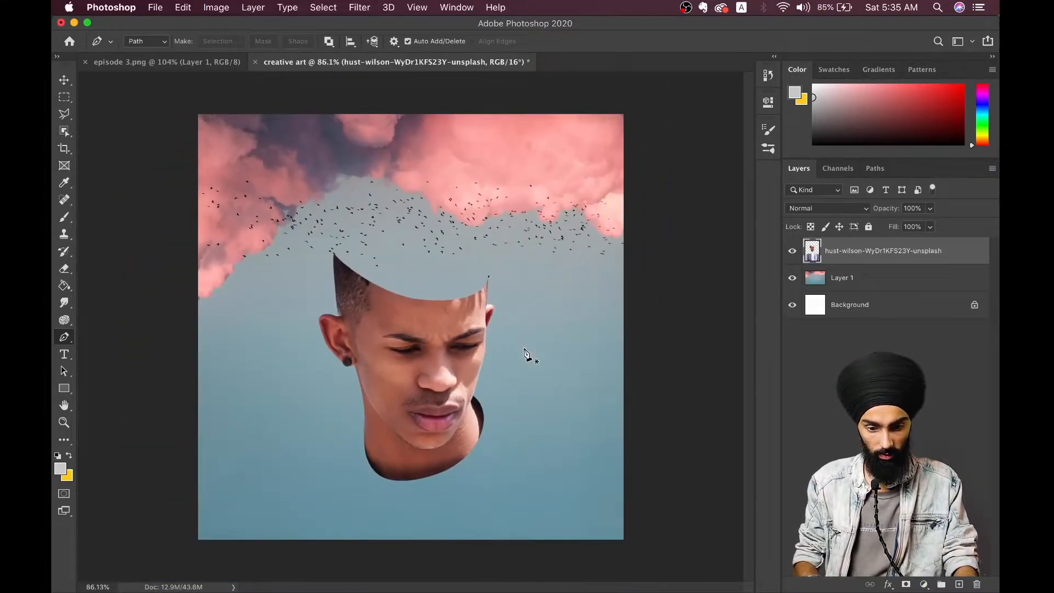
pyautogui.scroll(5, 525, 351)
pyautogui.click(180, 61)
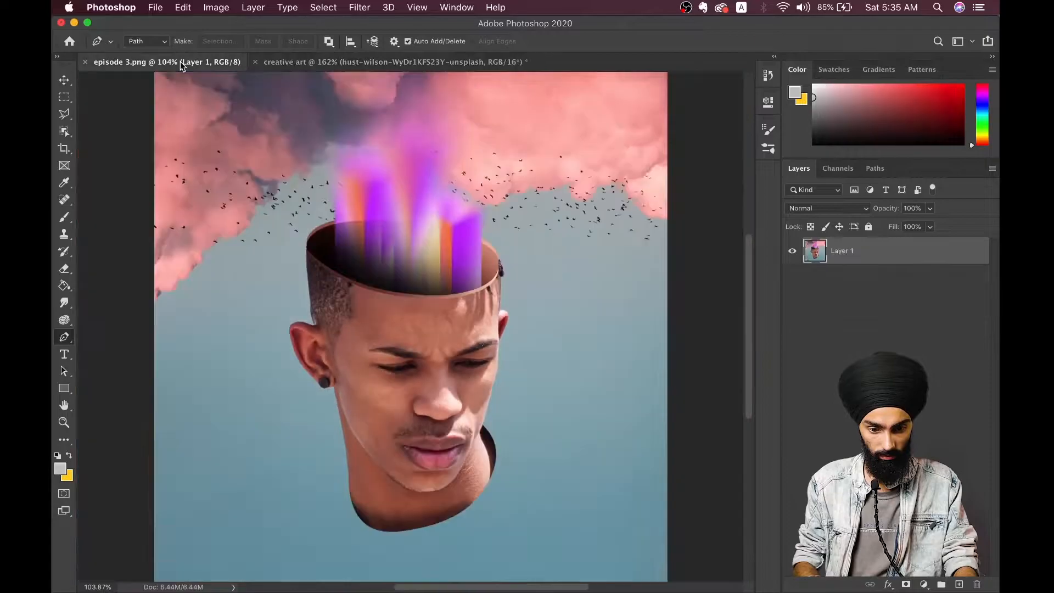
# Erase the stray dark speck at the far temple tip of the head cut with a slightly larger eraser brush.
pyautogui.click(333, 69)
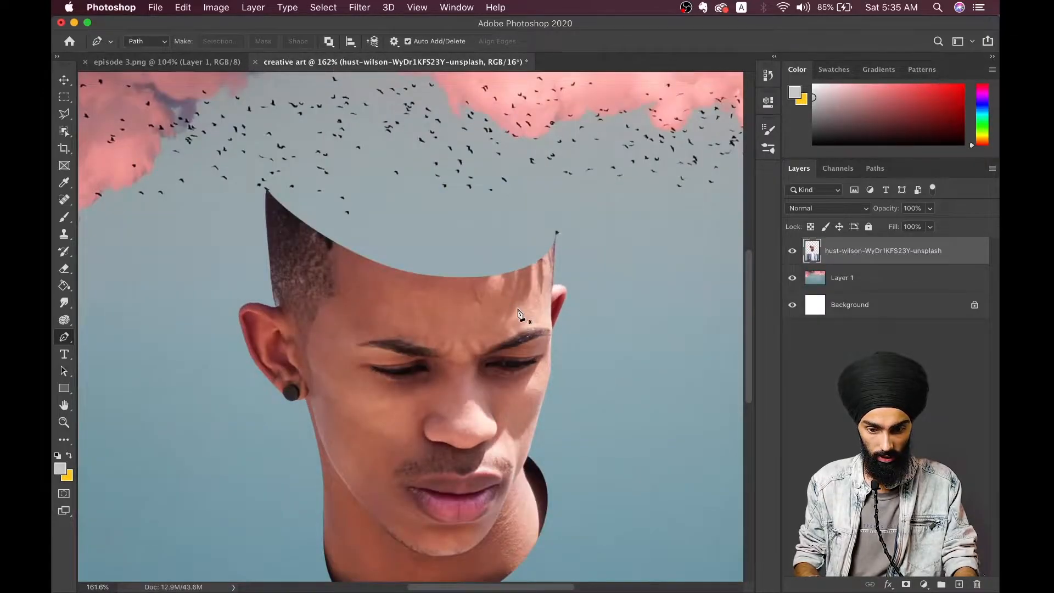
pyautogui.scroll(3, 531, 131)
pyautogui.press('e')
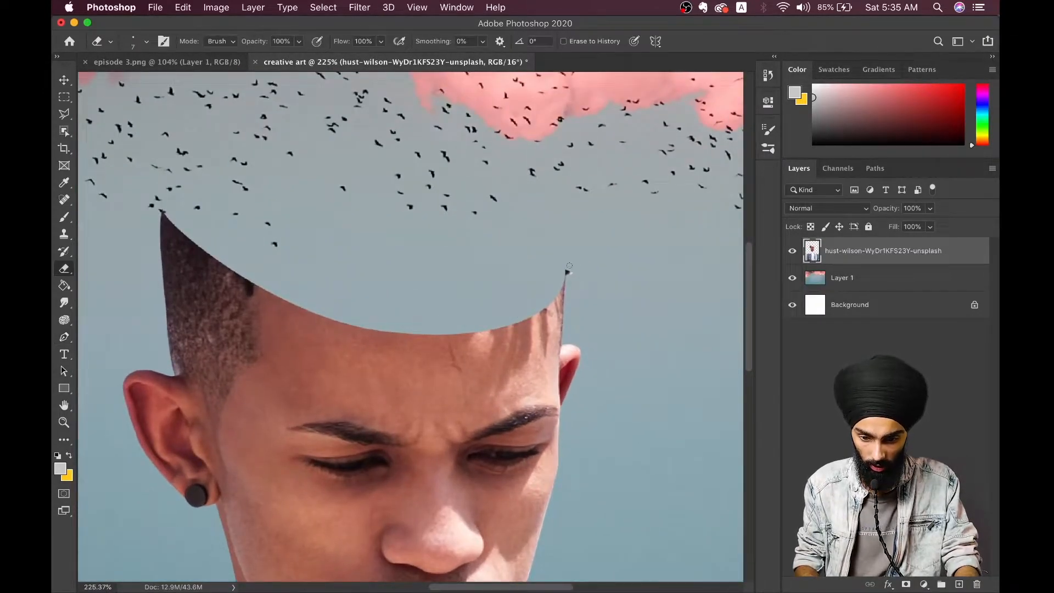
pyautogui.press(']')
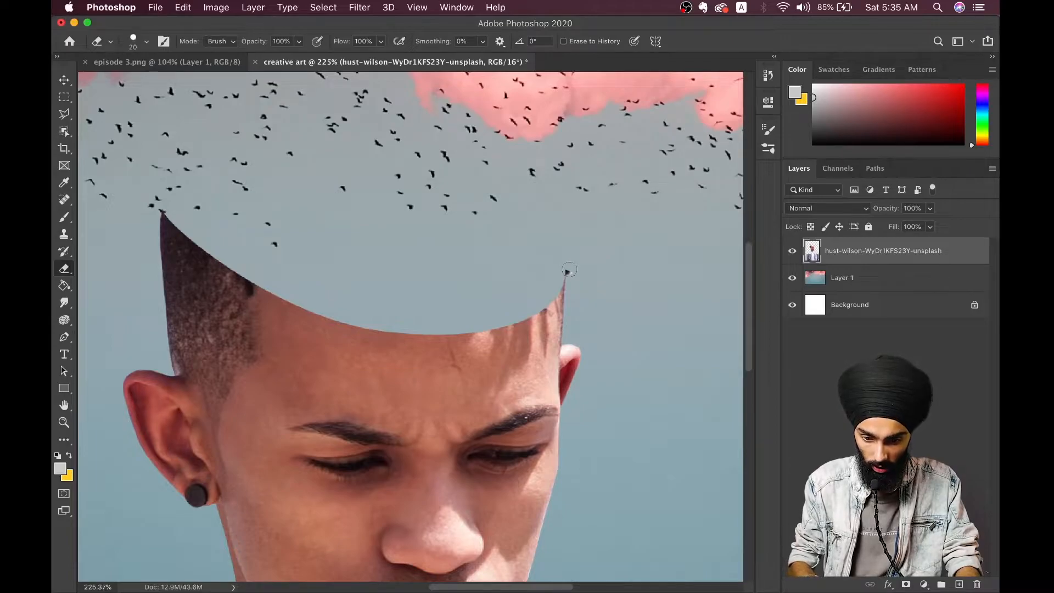
# Draw a closed Pen path that follows the cut from the near side to mid-forehead and returns with straight segments above the head.
pyautogui.click(64, 340)
pyautogui.click(162, 218)
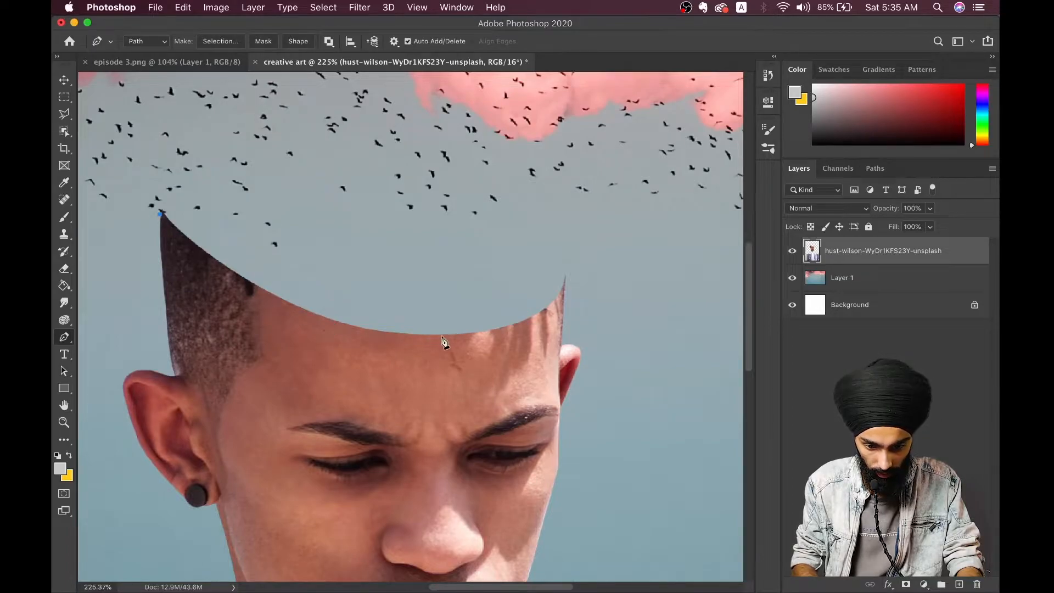
pyautogui.moveTo(443, 334); pyautogui.dragTo(636, 344)
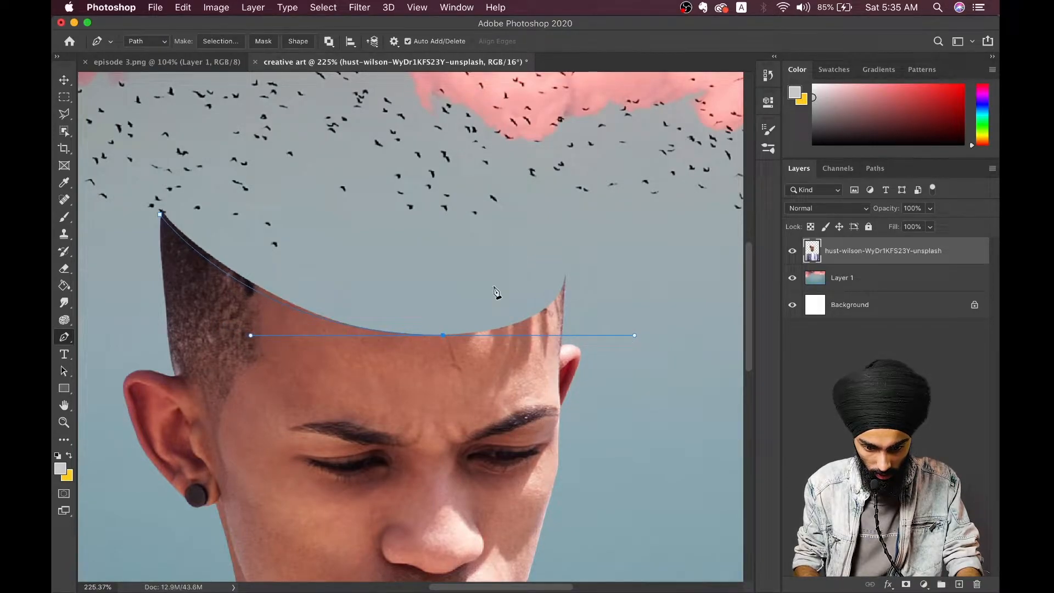
pyautogui.keyDown('alt'); pyautogui.click(443, 335); pyautogui.keyUp('alt')
pyautogui.click(433, 257)
pyautogui.click(271, 170)
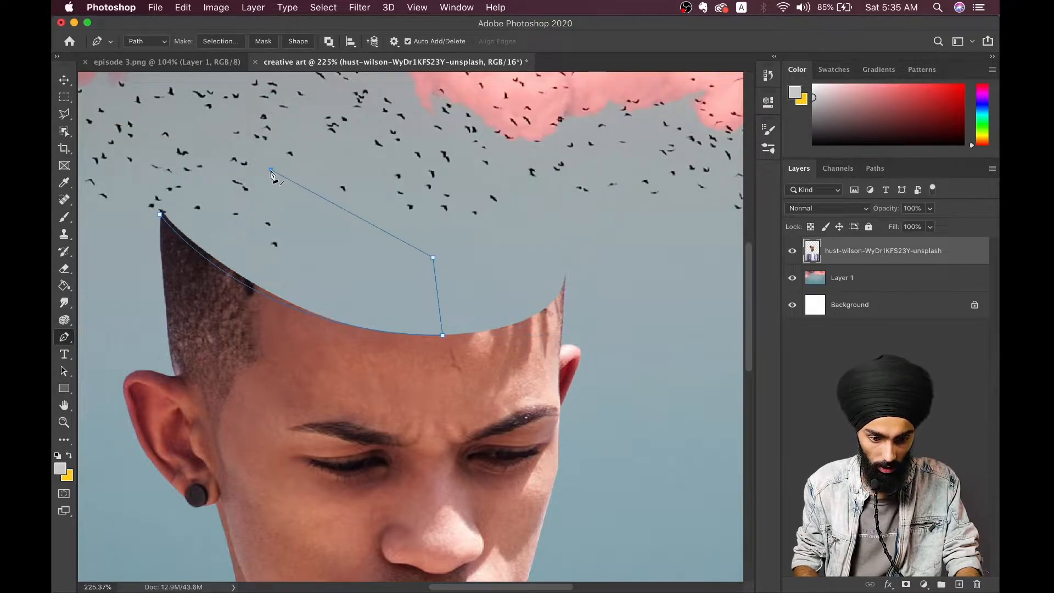
pyautogui.click(125, 141)
pyautogui.click(121, 218)
pyautogui.click(160, 214)
# Turn the path into a selection with a 0-pixel feather to trim the near half of the cut edge, and deselect.
pyautogui.rightClick(248, 238)
pyautogui.click(293, 289)
pyautogui.write('0')
pyautogui.press('Return')
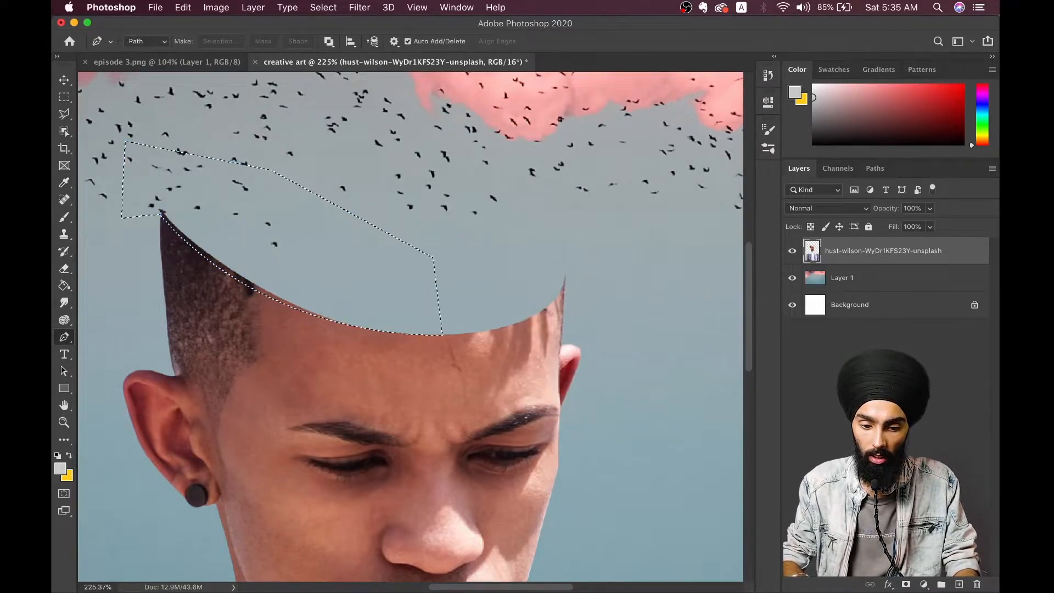
pyautogui.press('super+d')
# Compare the head cut with episode 3.png, and add an empty layer between the portrait and the sky layer.
pyautogui.scroll(-10, 411, 326)
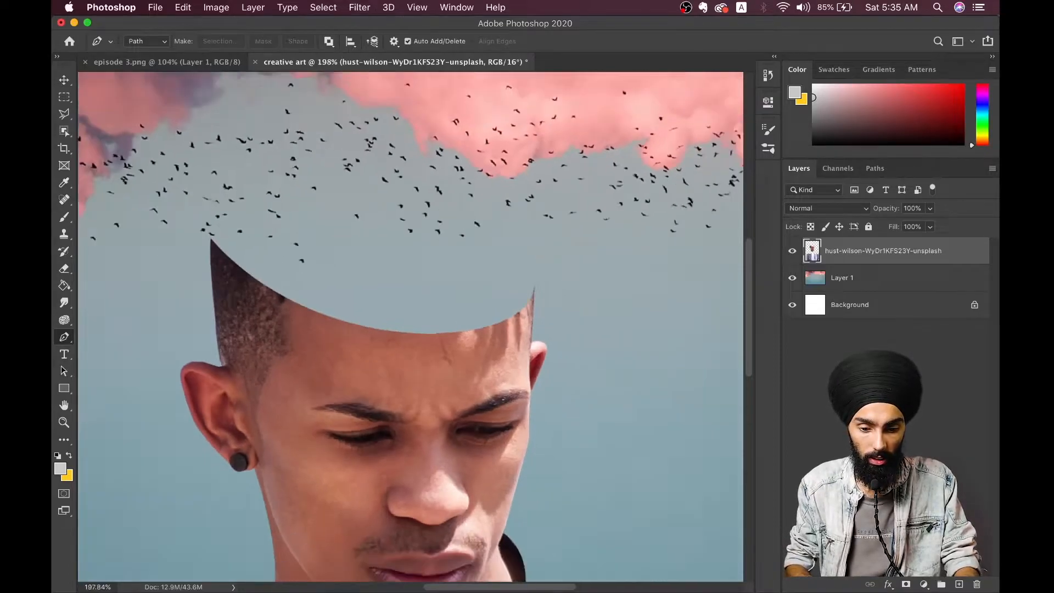
pyautogui.click(220, 62)
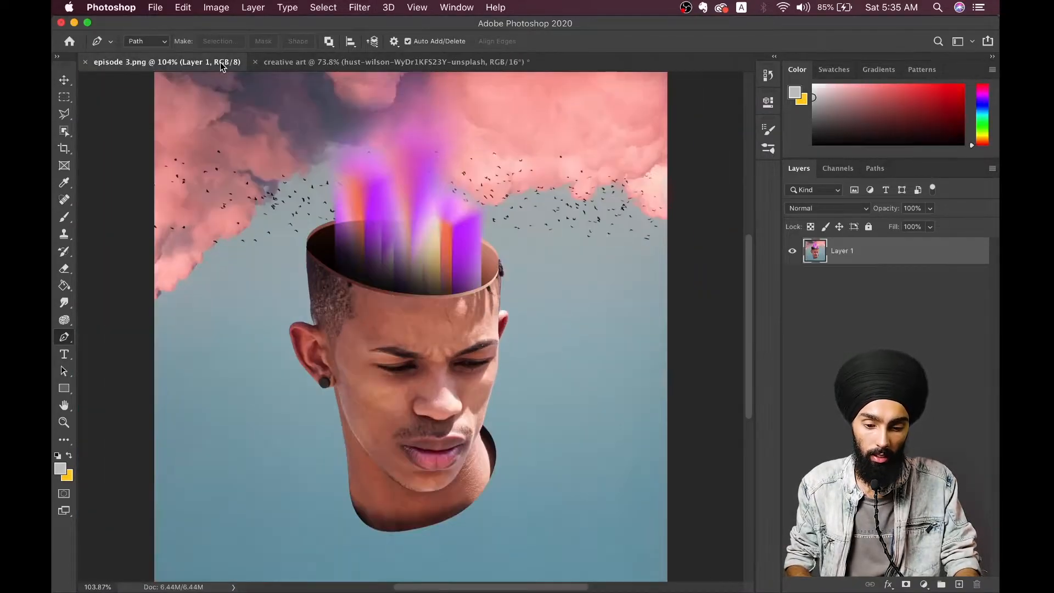
pyautogui.click(335, 58)
pyautogui.scroll(2, 464, 360)
pyautogui.scroll(2, 464, 359)
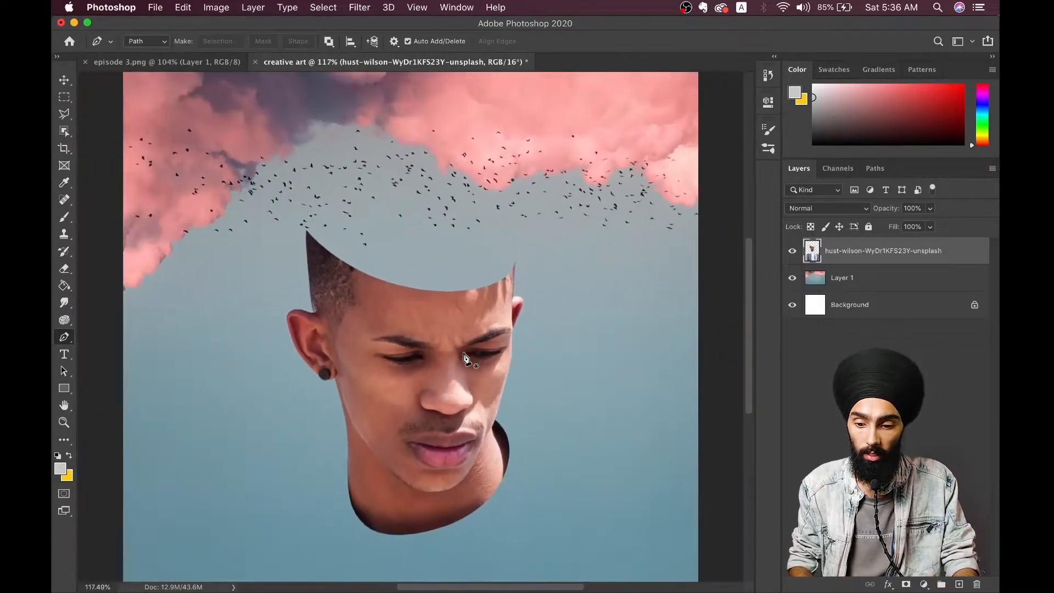
pyautogui.click(64, 81)
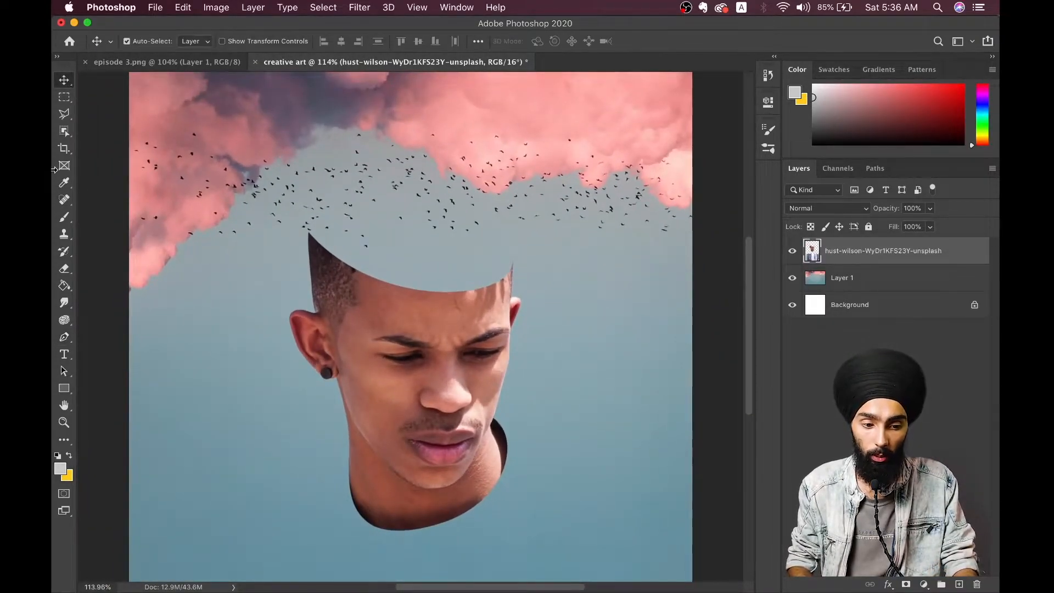
pyautogui.click(65, 151)
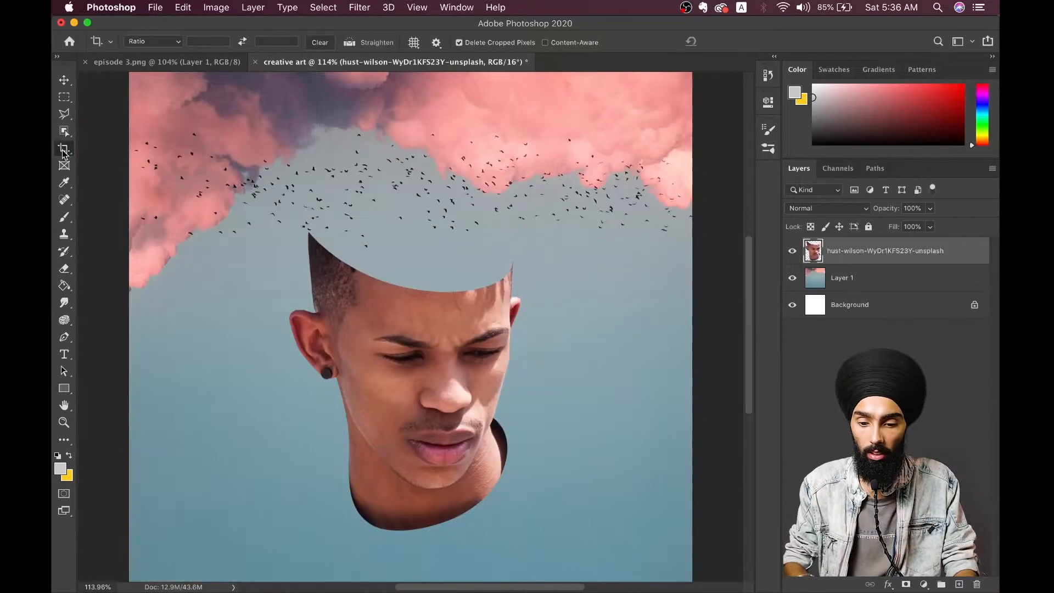
pyautogui.click(893, 290)
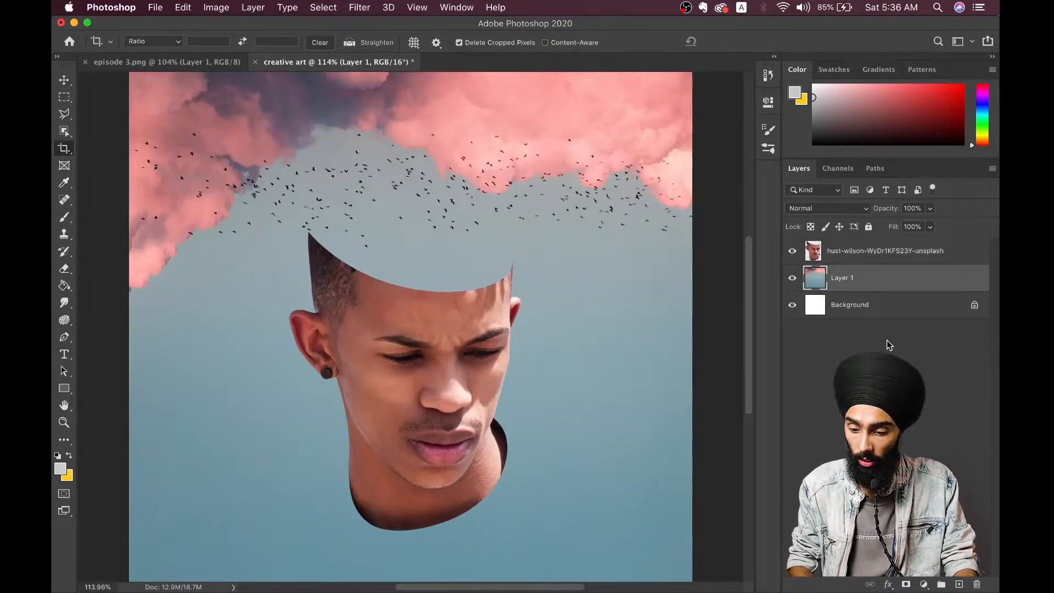
pyautogui.click(961, 585)
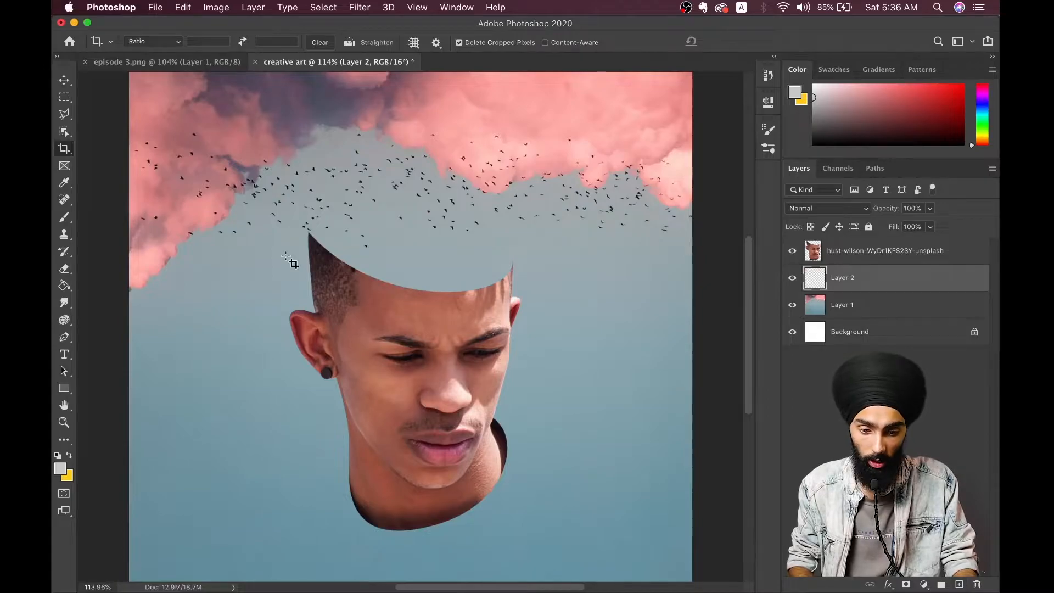
# Switch the Pen tool to Shape mode and check the back rim of the skull opening in episode 3.png.
pyautogui.scroll(5, 287, 257)
pyautogui.scroll(1, 287, 257)
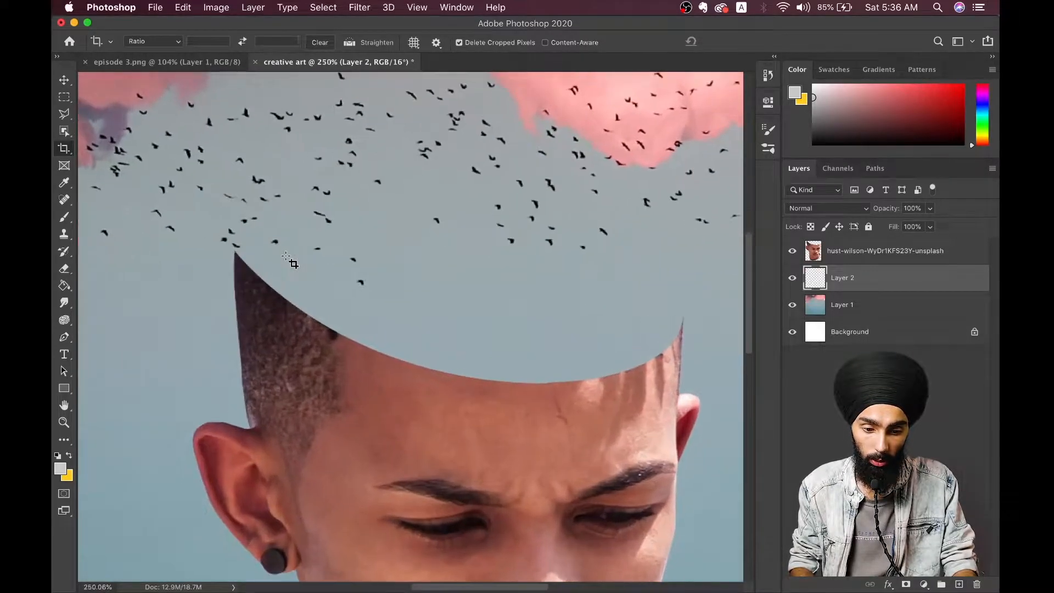
pyautogui.click(64, 339)
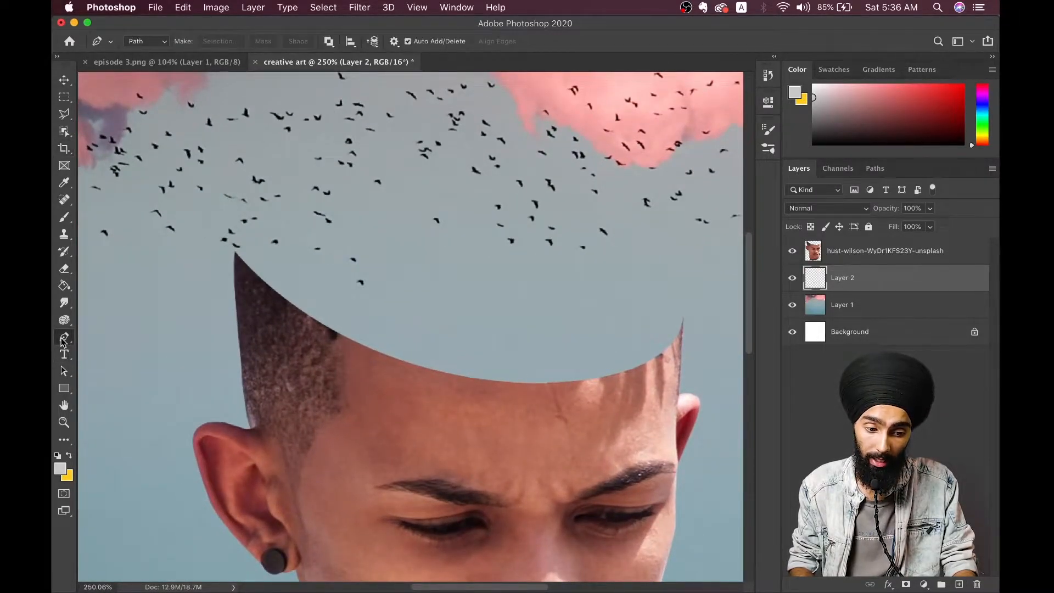
pyautogui.click(144, 43)
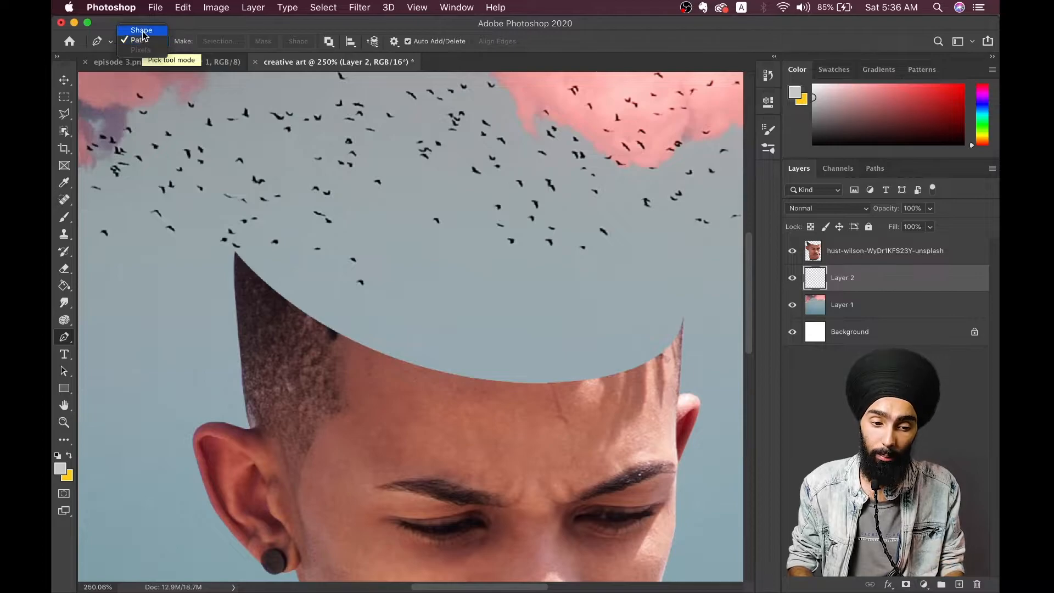
pyautogui.click(141, 30)
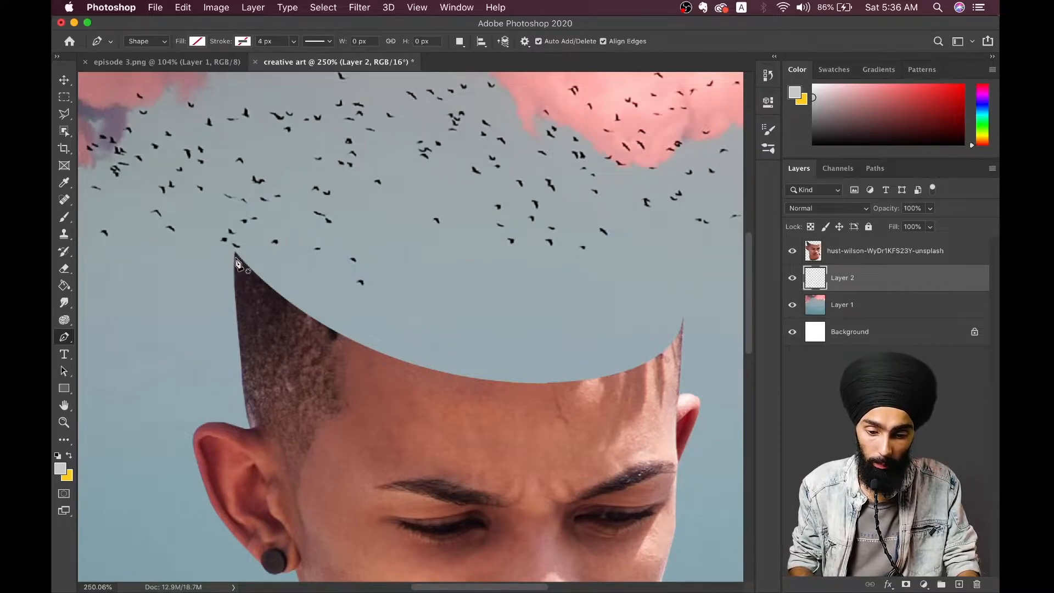
pyautogui.scroll(-5, 236, 256)
pyautogui.click(198, 63)
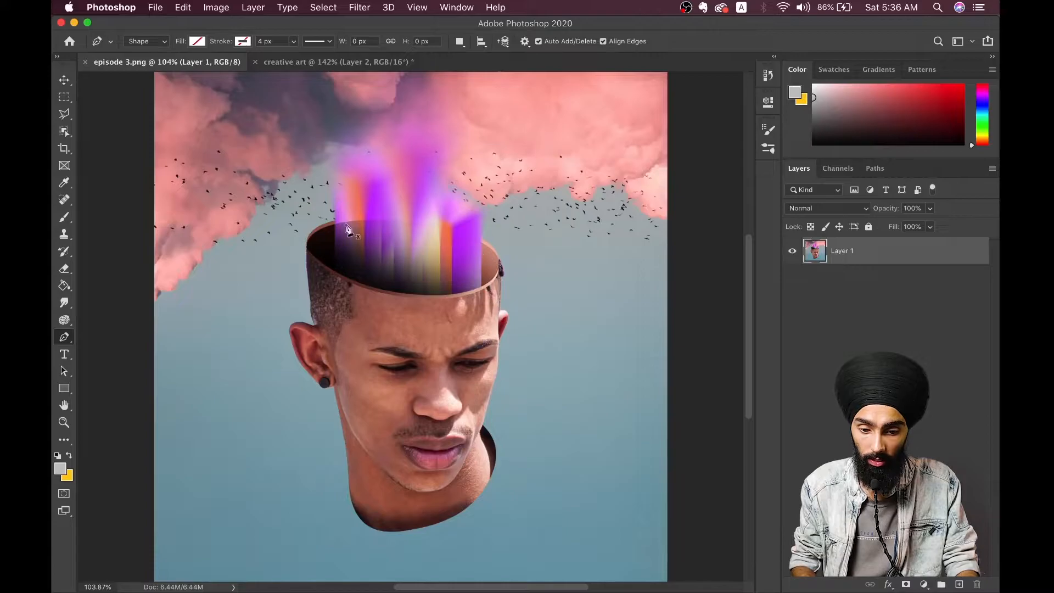
pyautogui.click(291, 62)
pyautogui.scroll(2, 308, 299)
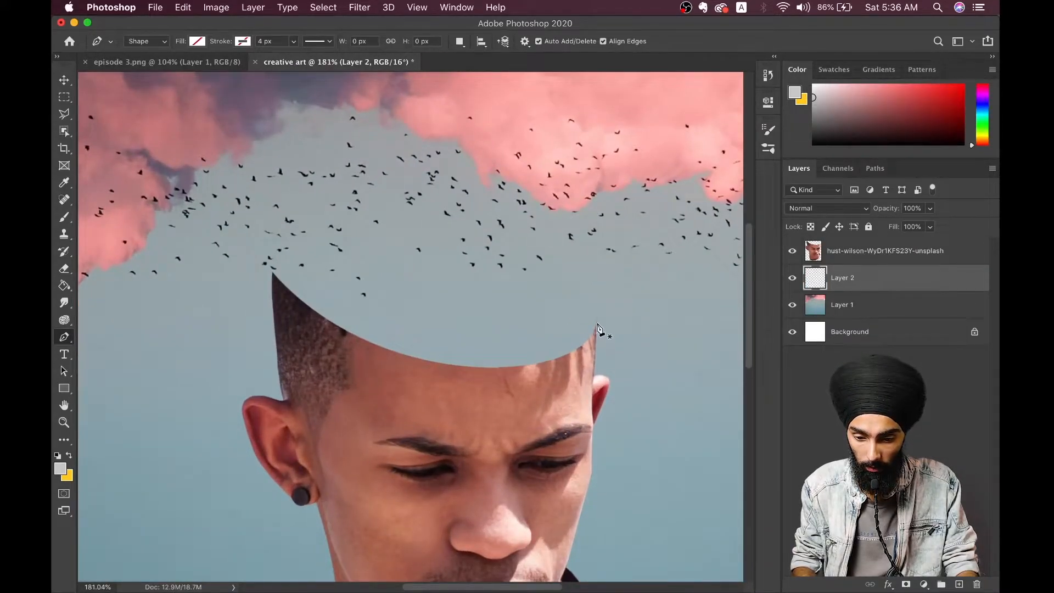
pyautogui.click(597, 322)
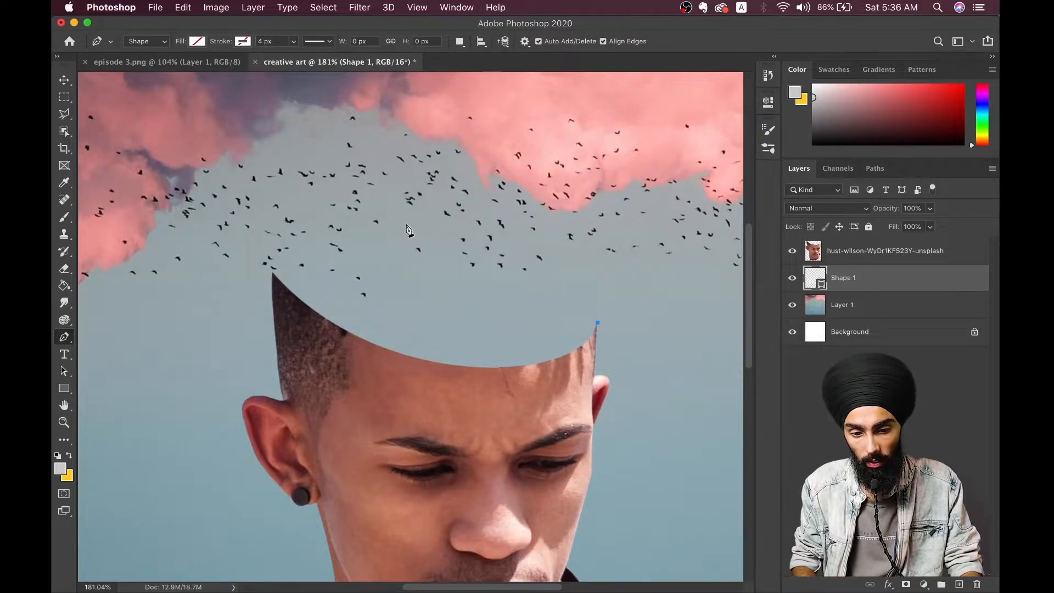
pyautogui.moveTo(394, 201); pyautogui.dragTo(212, 187)
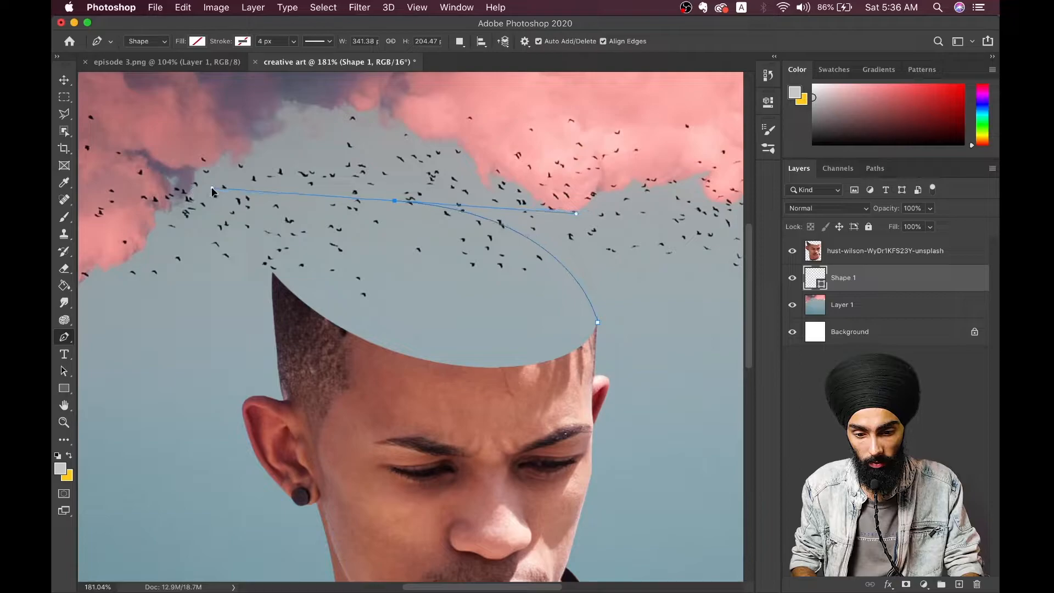
pyautogui.click(273, 277)
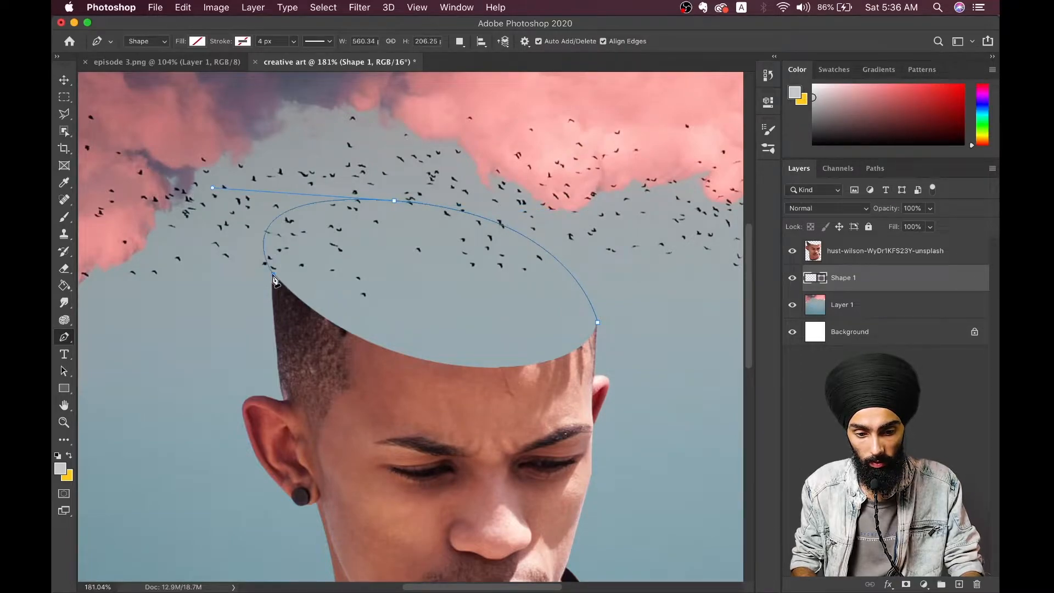
pyautogui.scroll(-3, 273, 279)
pyautogui.scroll(3, 273, 278)
pyautogui.hscroll(1, 273, 279)
pyautogui.press('super+z')
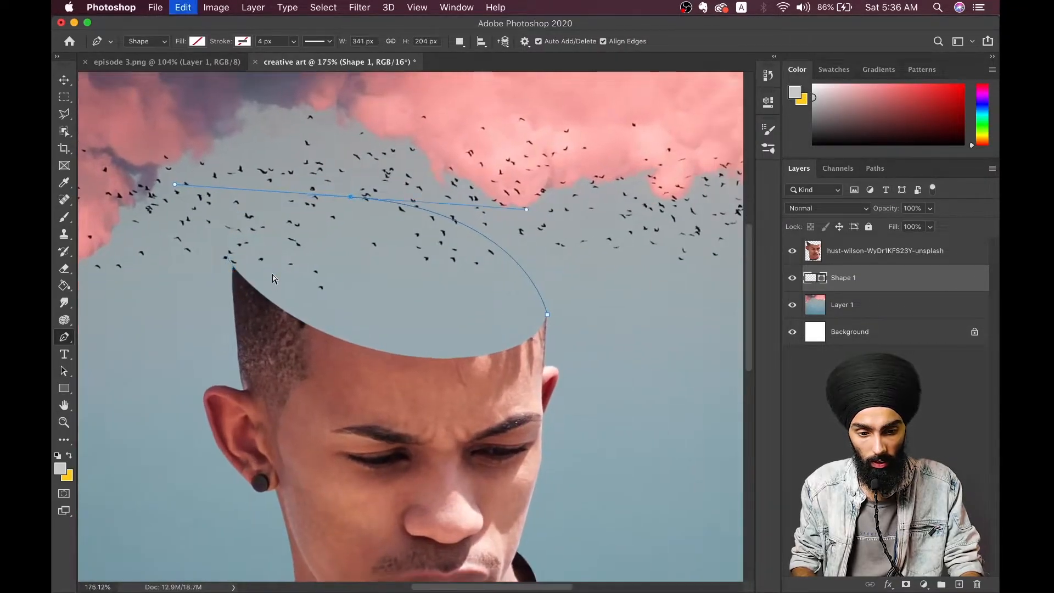
pyautogui.press('super+z')
pyautogui.press('super+z')
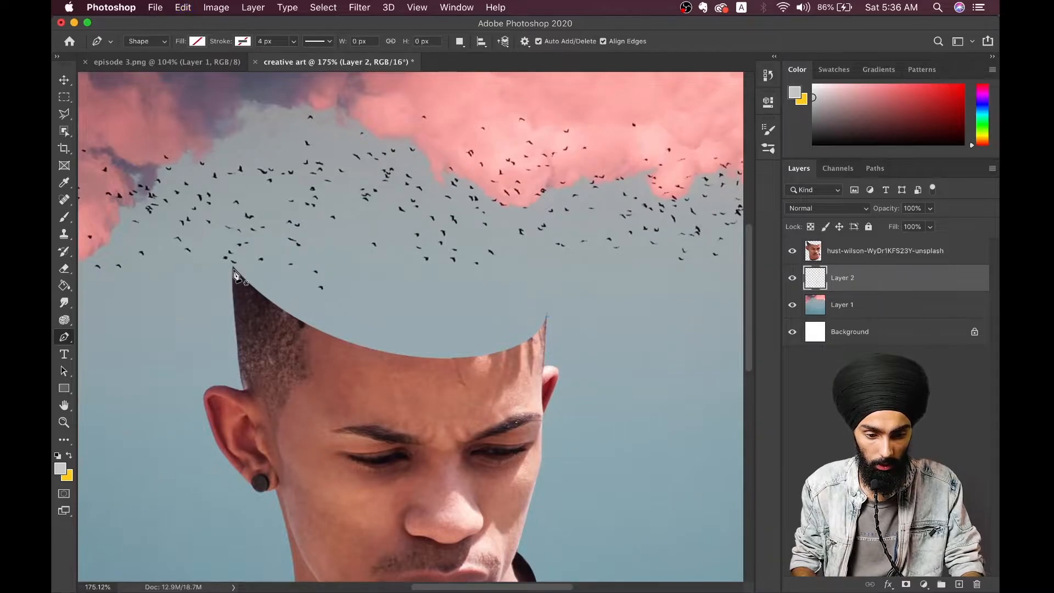
pyautogui.click(234, 269)
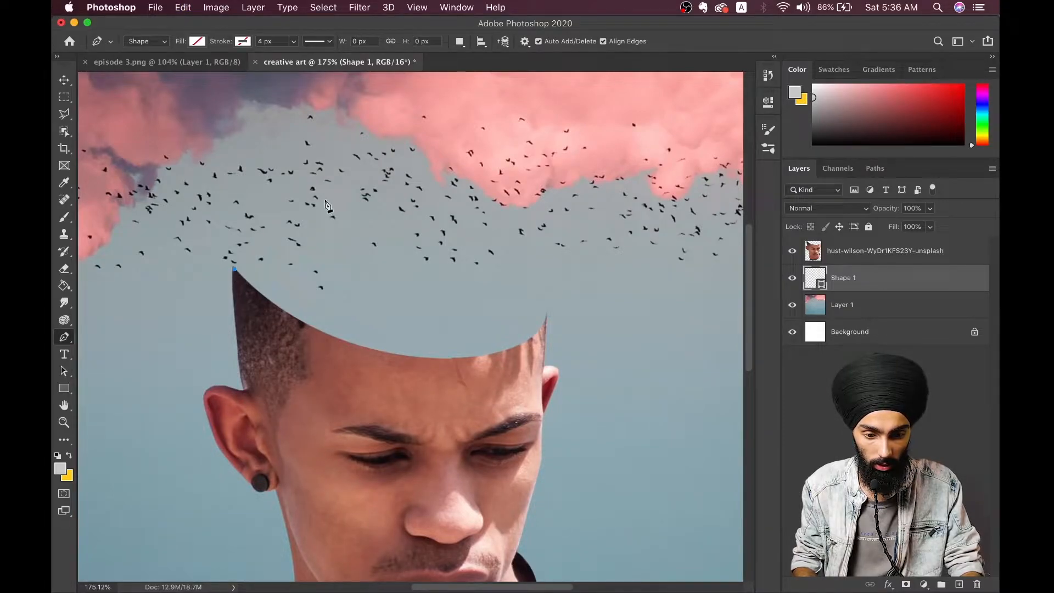
pyautogui.moveTo(357, 190); pyautogui.dragTo(504, 191)
pyautogui.moveTo(546, 320); pyautogui.dragTo(543, 351)
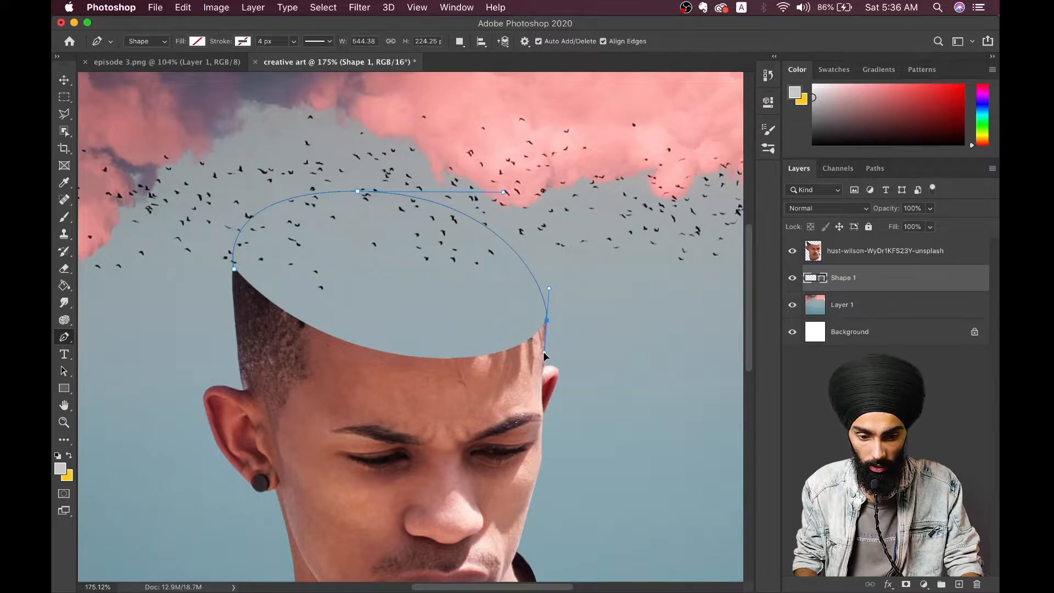
pyautogui.scroll(-3, 545, 355)
pyautogui.scroll(3, 545, 357)
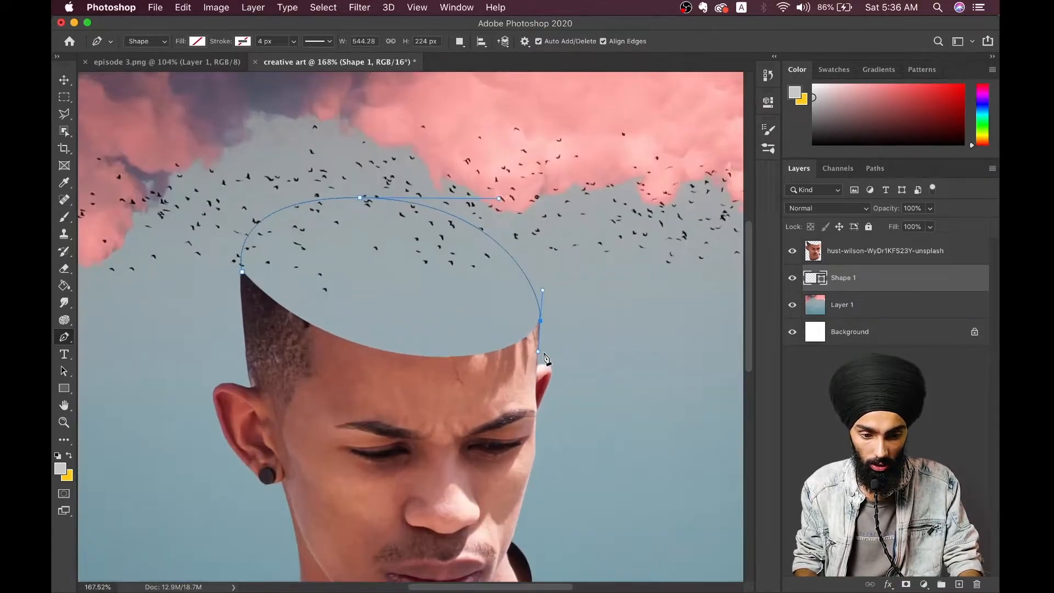
pyautogui.press('super+z')
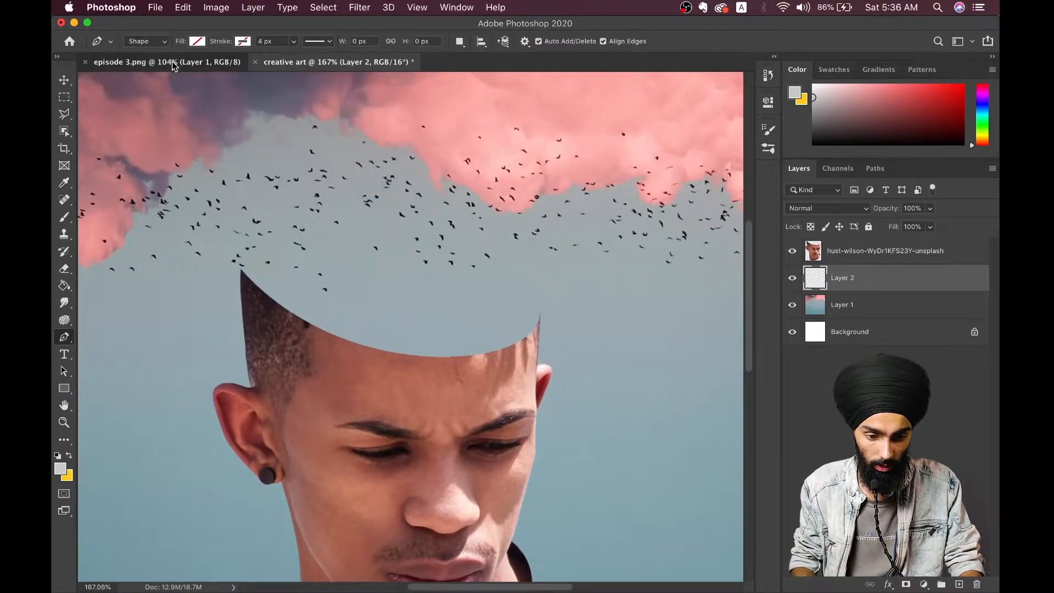
# Draw the back rim of the skull opening as a Pen shape curving from the near corner of the cut to the far temple.
pyautogui.click(174, 64)
pyautogui.click(289, 66)
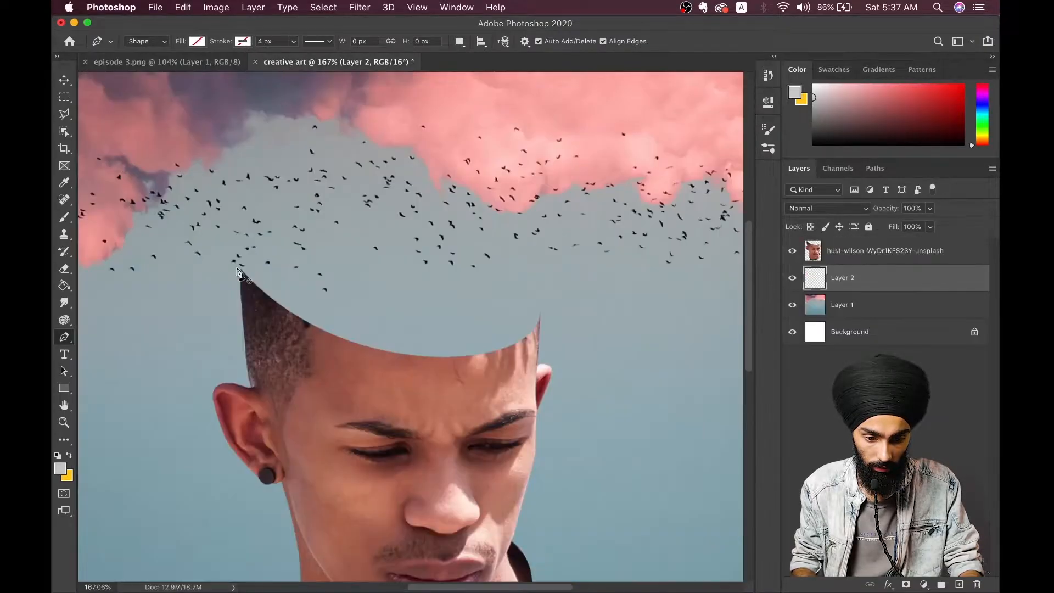
pyautogui.scroll(3, 238, 271)
pyautogui.click(170, 253)
pyautogui.scroll(-3, 171, 252)
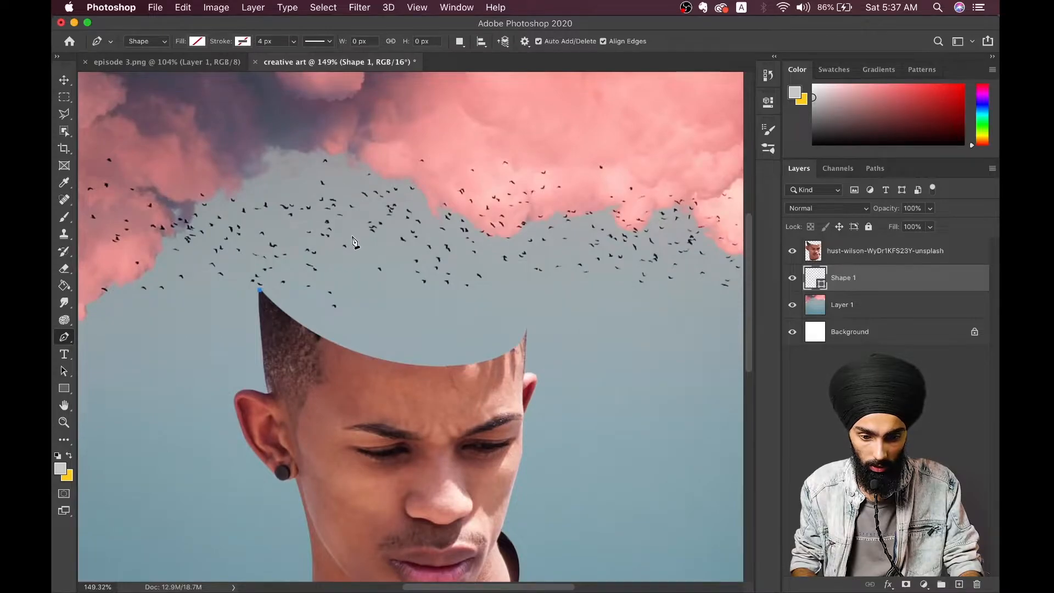
pyautogui.moveTo(348, 237); pyautogui.dragTo(449, 235)
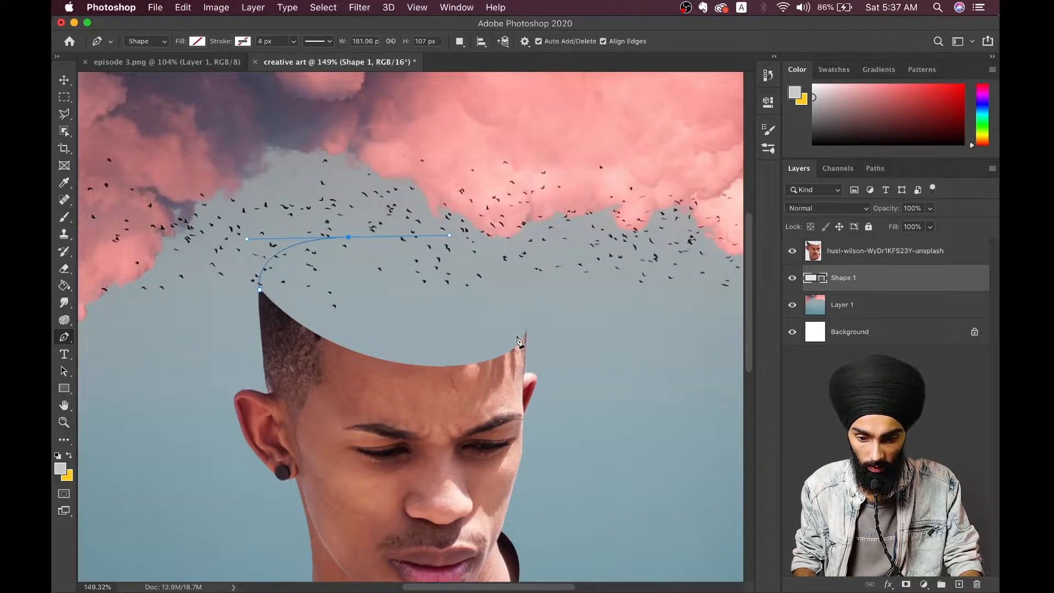
pyautogui.moveTo(526, 334); pyautogui.dragTo(524, 367)
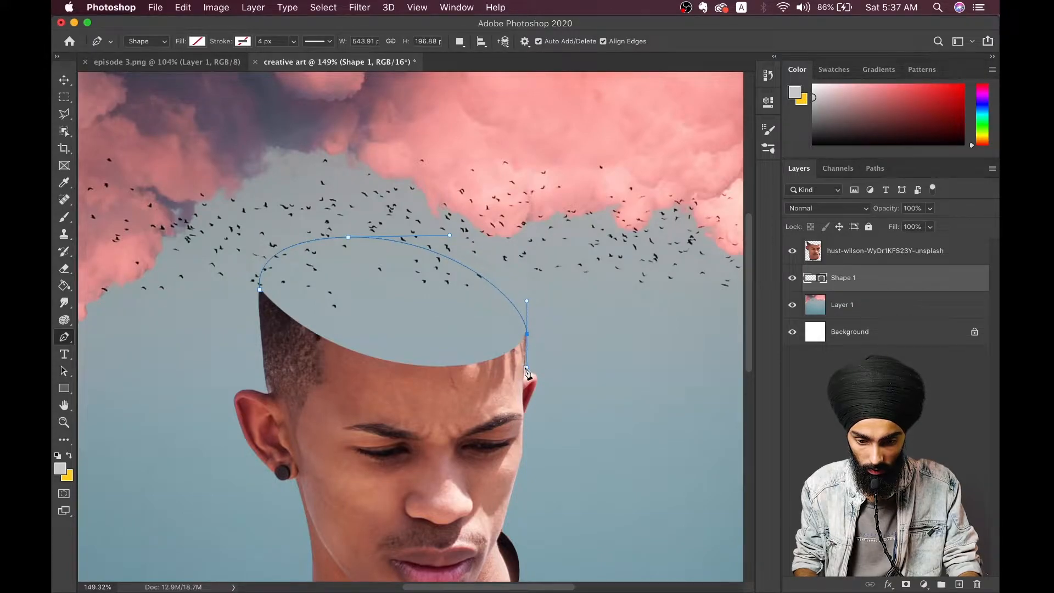
# Run the shape's outline down inside the forehead and back along the near hairline, and close it at the starting corner.
pyautogui.moveTo(525, 367); pyautogui.dragTo(526, 372)
pyautogui.click(489, 388)
pyautogui.click(367, 383)
pyautogui.click(286, 339)
pyautogui.click(269, 312)
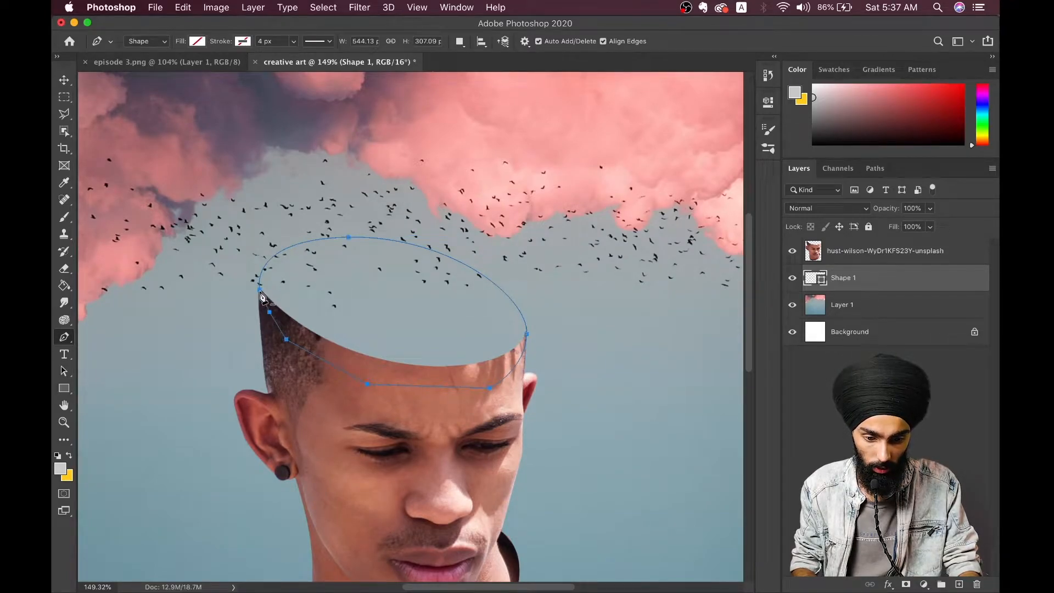
# Fill the skull-opening shape with a dark brown sampled from the man's hairline.
pyautogui.scroll(-3, 360, 354)
pyautogui.click(199, 43)
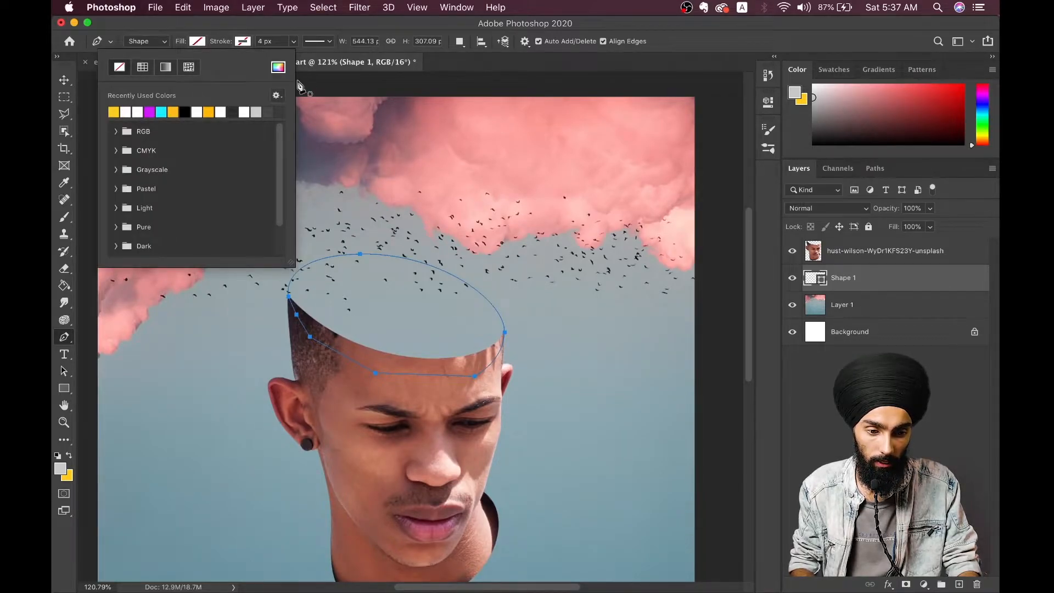
pyautogui.click(278, 67)
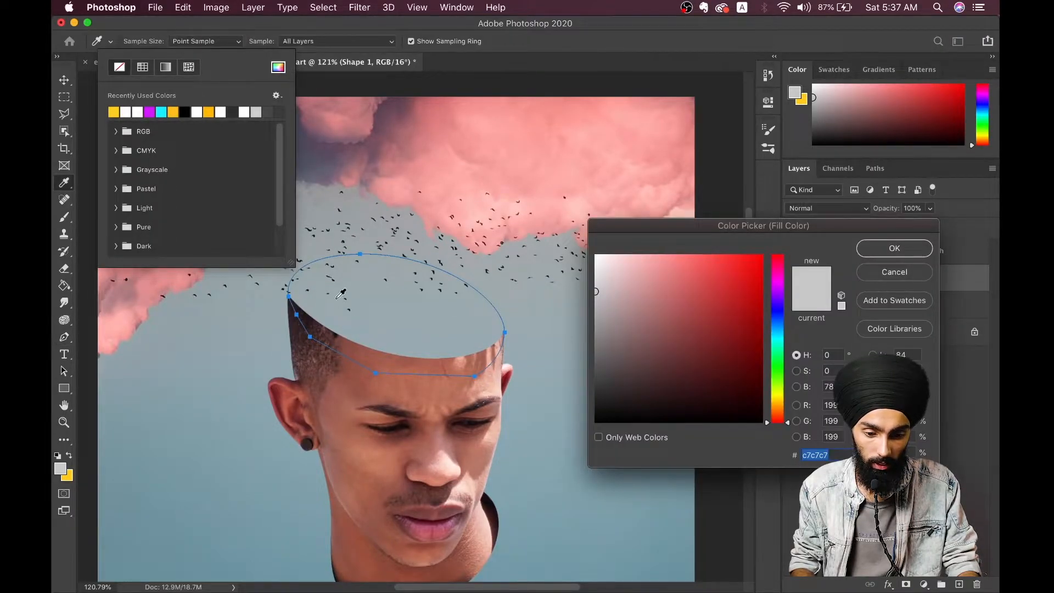
pyautogui.click(336, 337)
pyautogui.click(883, 250)
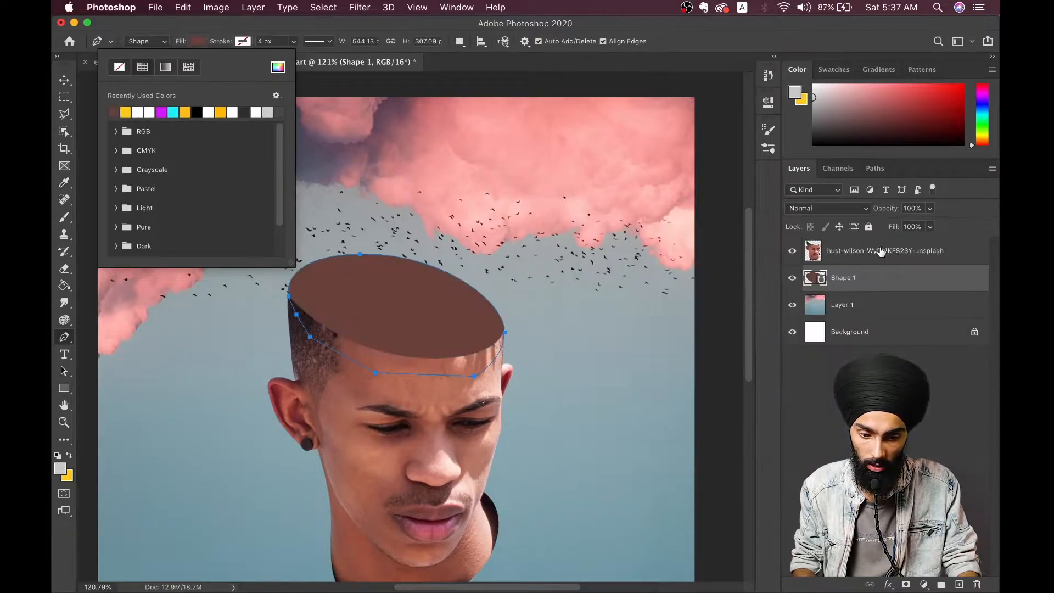
pyautogui.click(63, 80)
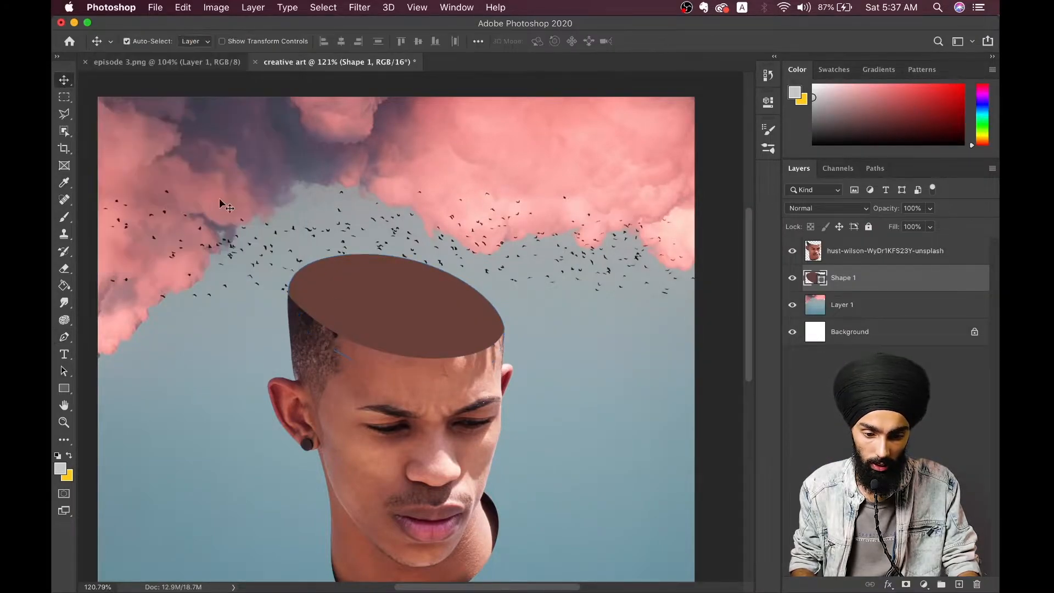
# Compare the skull opening with episode 3.png, and use Free Transform to lower the brown shape's top edge slightly.
pyautogui.scroll(-5, 403, 362)
pyautogui.scroll(4, 403, 361)
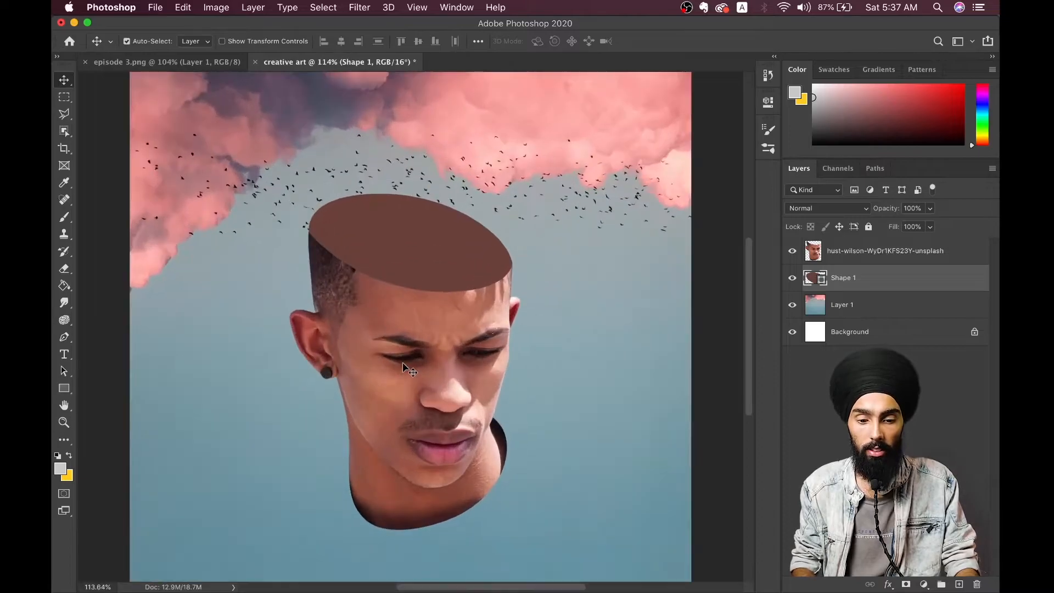
pyautogui.scroll(2, 409, 370)
pyautogui.click(193, 61)
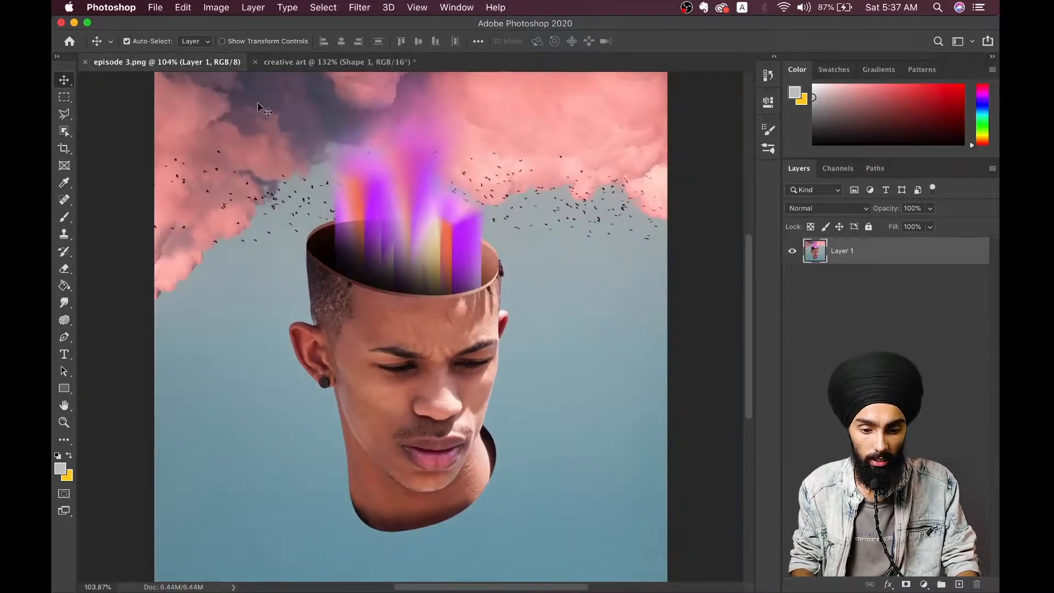
pyautogui.click(331, 62)
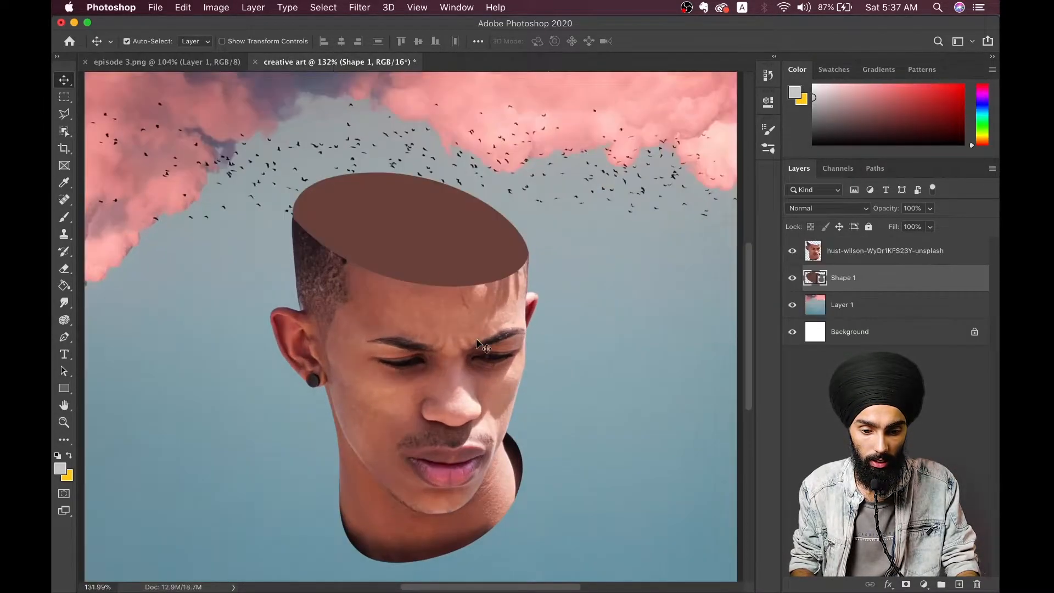
pyautogui.scroll(2, 476, 343)
pyautogui.hotkey('ctrl', 't')
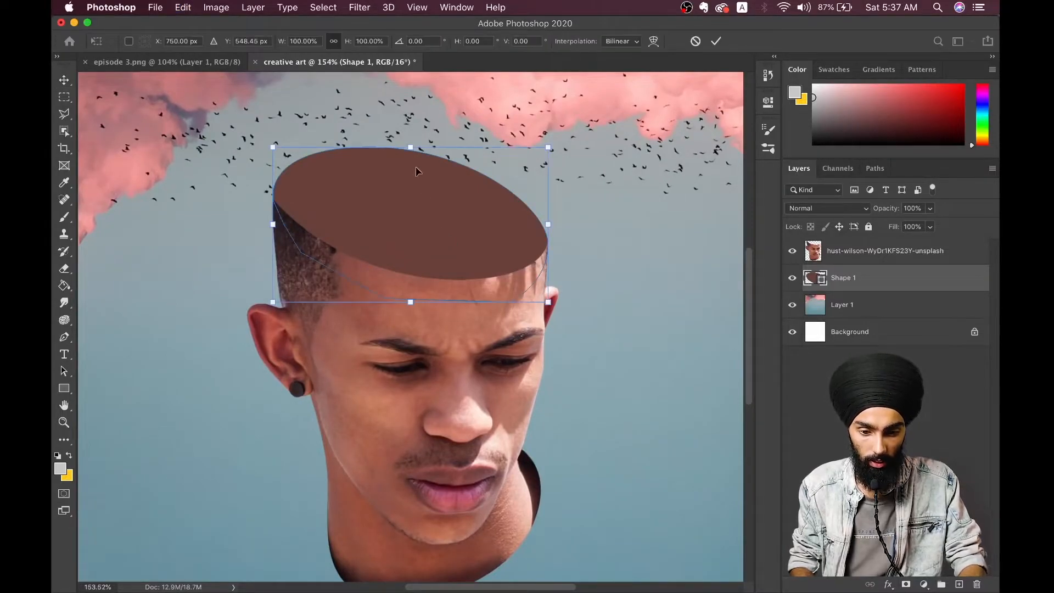
pyautogui.moveTo(412, 147); pyautogui.dragTo(412, 159)
pyautogui.press('Return')
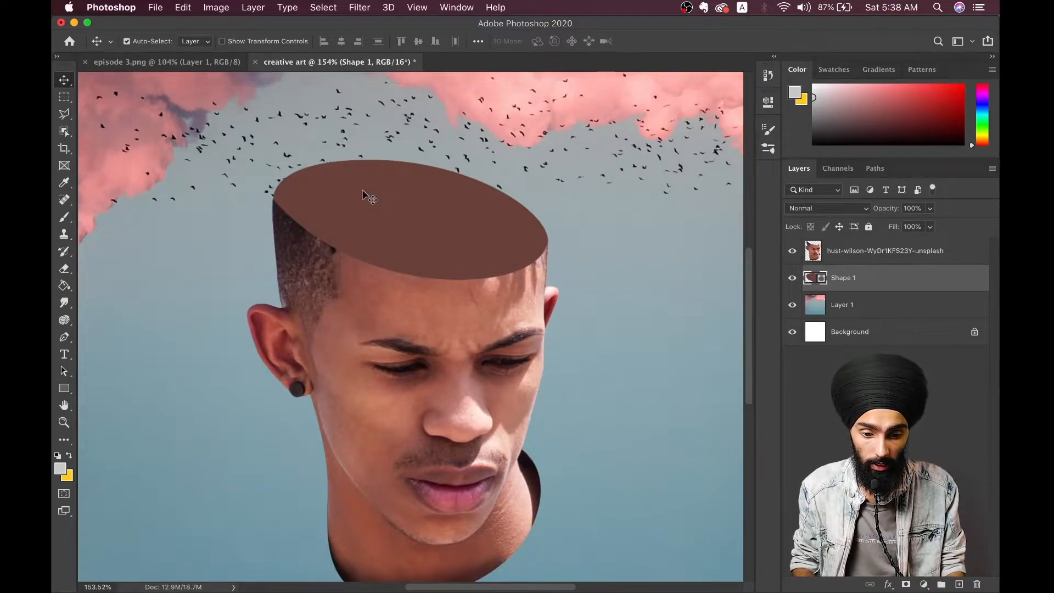
# Rasterize the Shape 1 layer.
pyautogui.scroll(1, 370, 185)
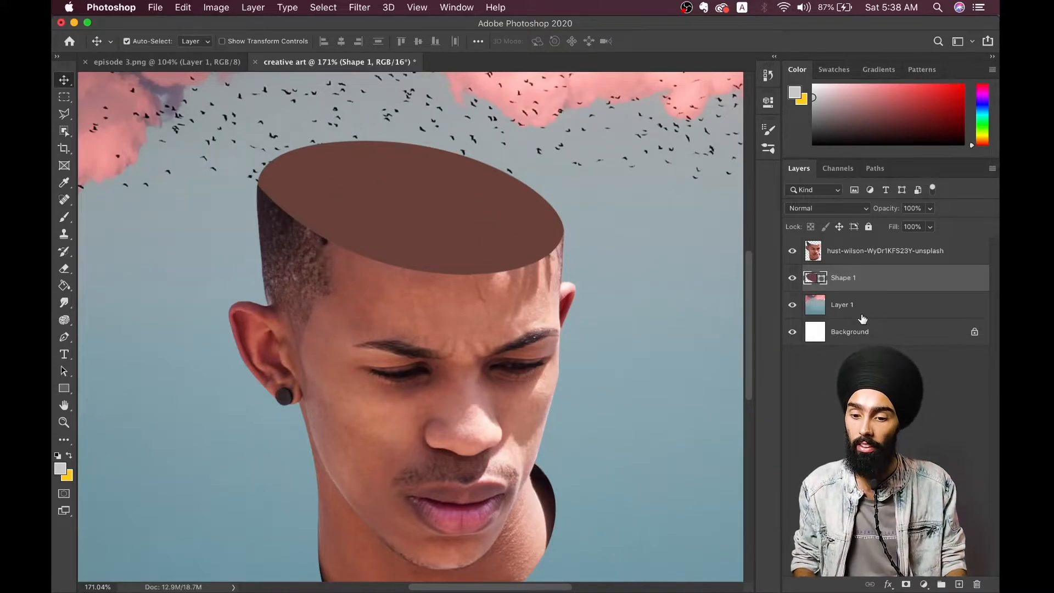
pyautogui.rightClick(867, 284)
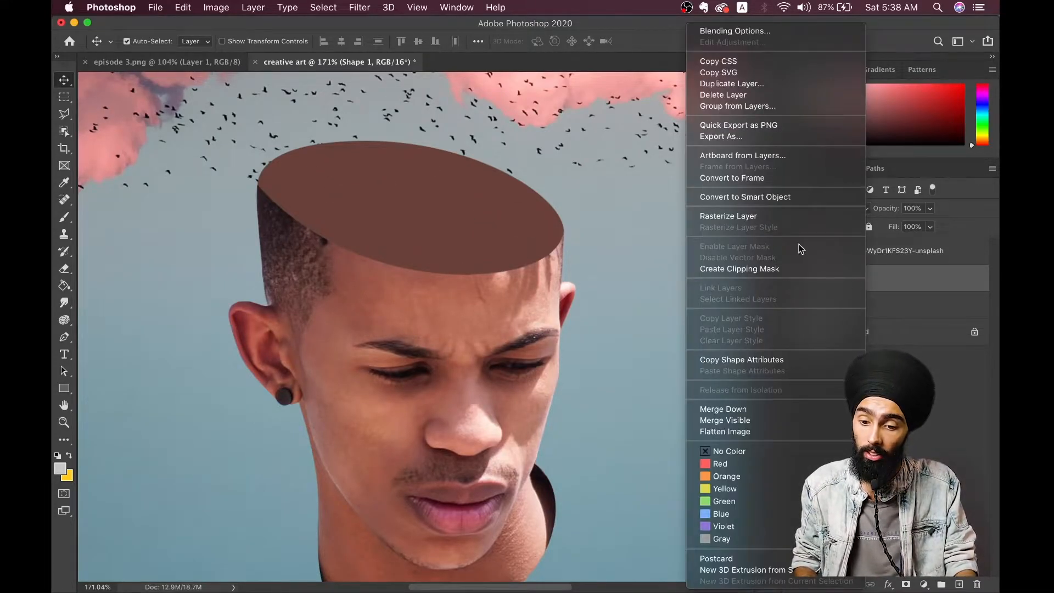
pyautogui.click(783, 218)
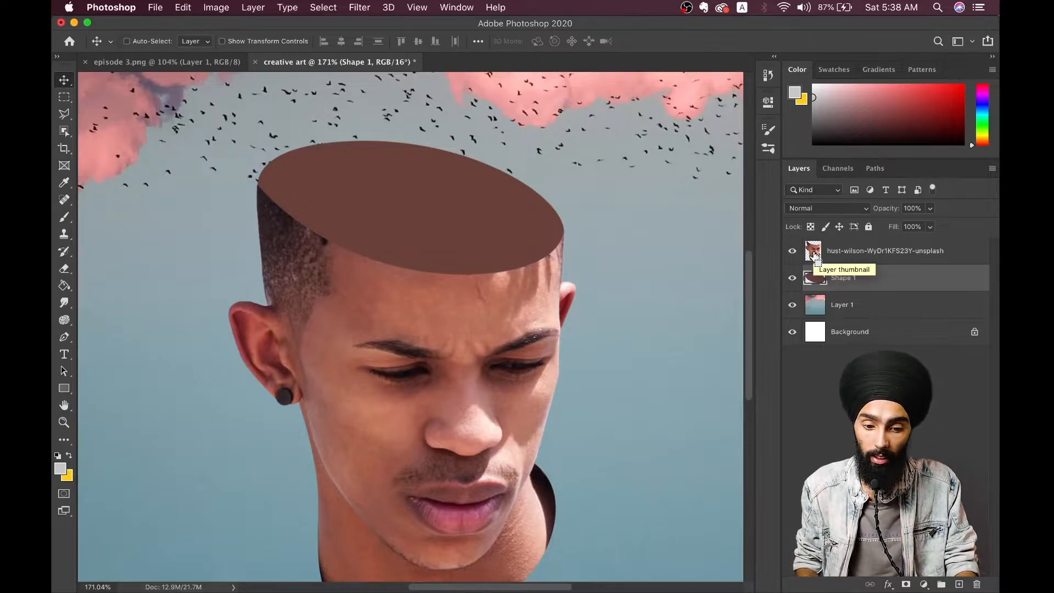
pyautogui.keyDown('super'); pyautogui.click(814, 253); pyautogui.keyUp('super')
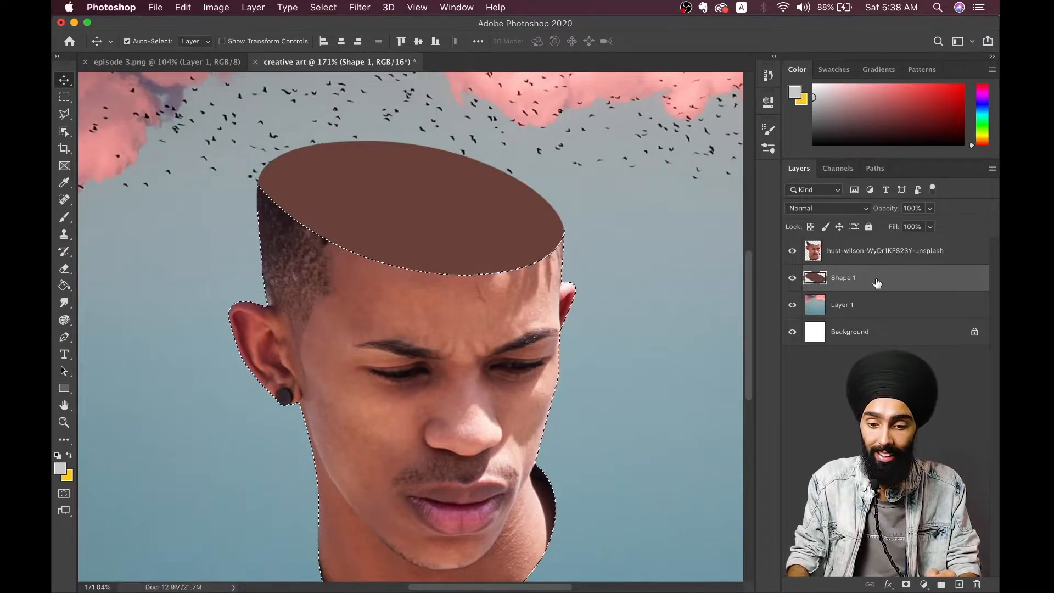
pyautogui.press('super+d')
pyautogui.moveTo(435, 211); pyautogui.dragTo(435, 201)
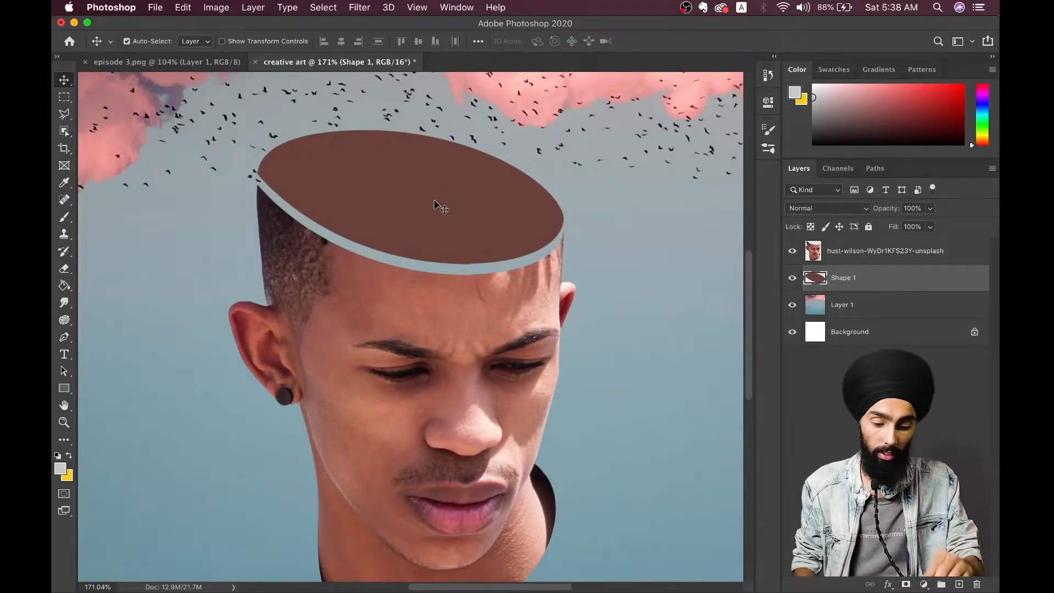
pyautogui.press('super+z')
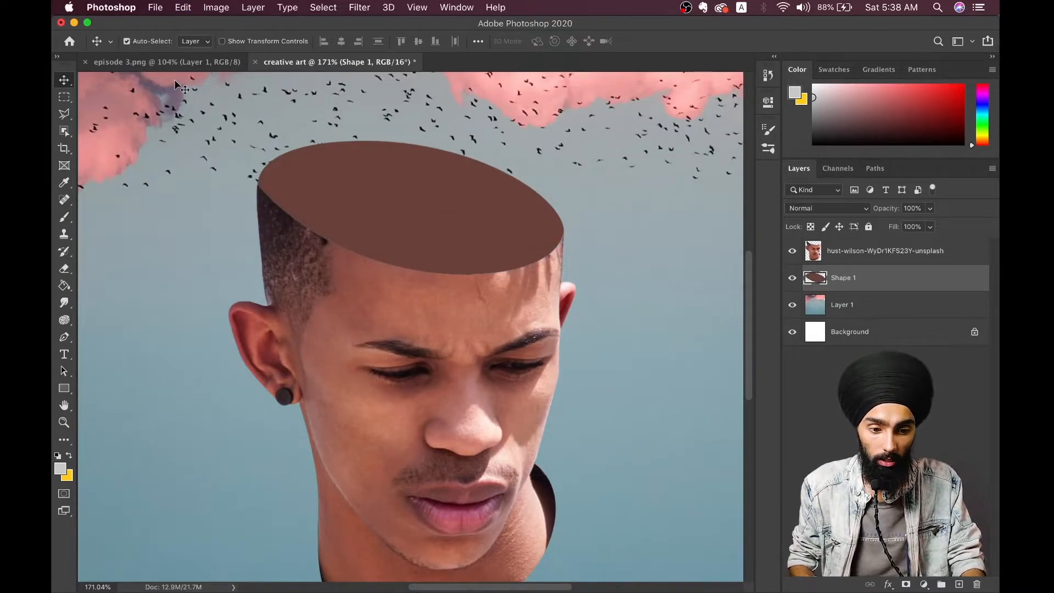
# Check the skull rim in episode 3.png, and try nudging the brown shape five steps up and back down.
pyautogui.click(174, 62)
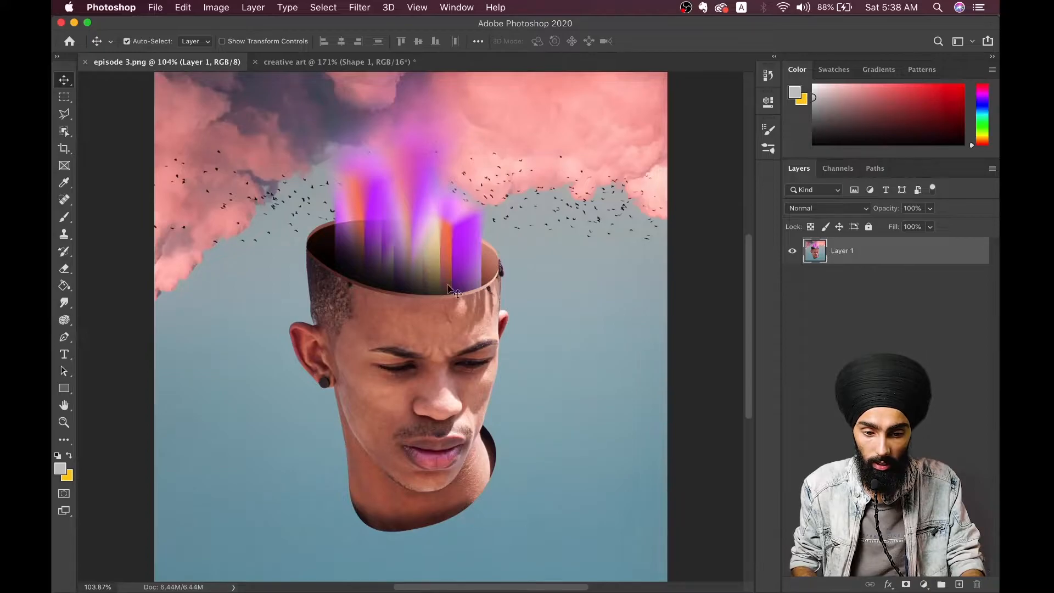
pyautogui.click(308, 63)
pyautogui.scroll(-3, 423, 325)
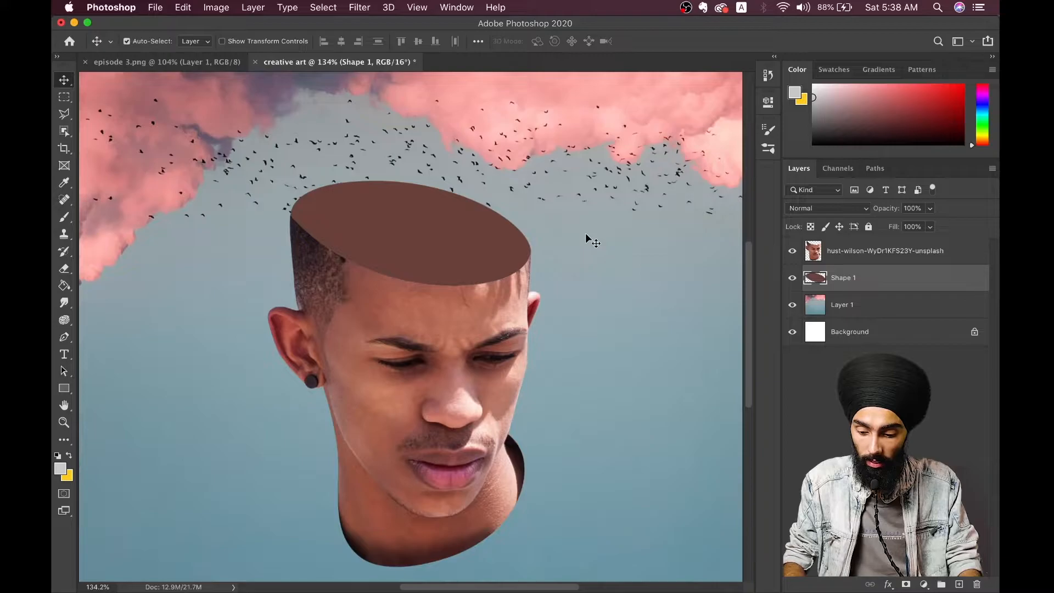
pyautogui.press('Up')
pyautogui.press('Up')
pyautogui.press('Up')
pyautogui.press('Up')
pyautogui.press('Up')
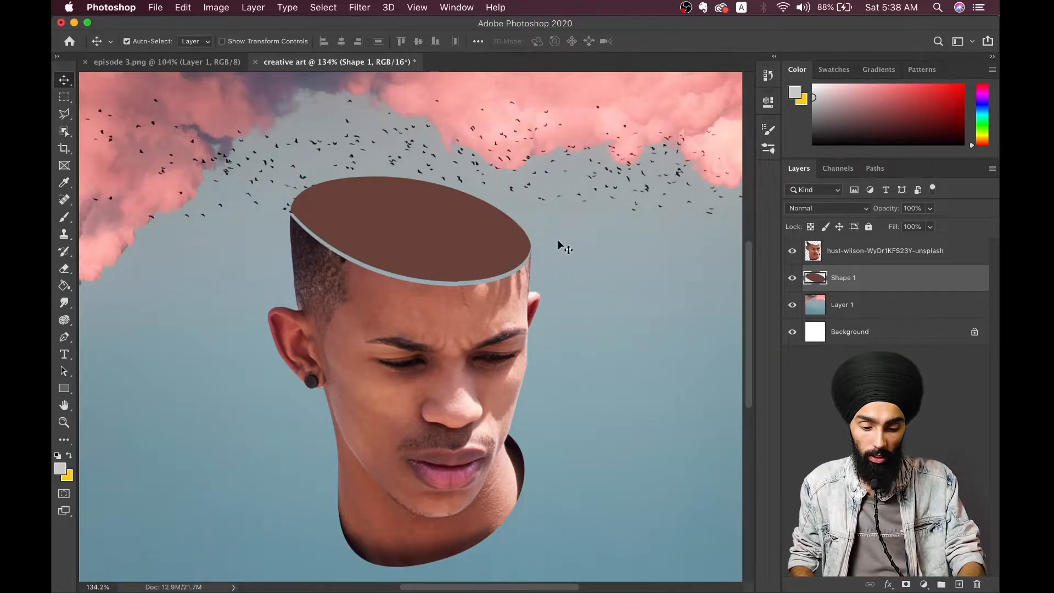
pyautogui.press('Down')
pyautogui.press('Down')
pyautogui.press('Down')
pyautogui.press('Down')
pyautogui.press('Down')
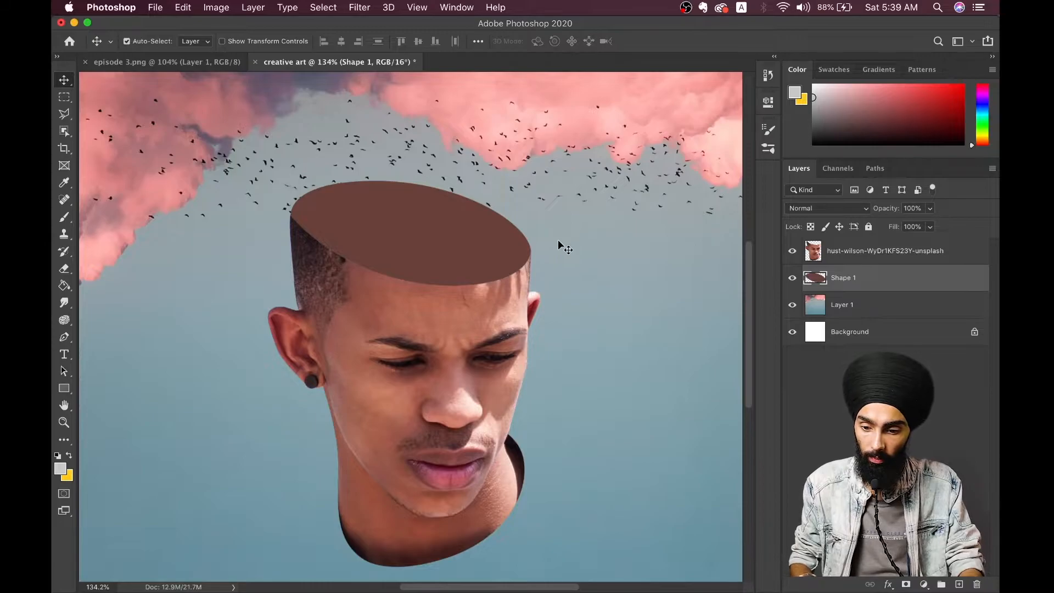
# Duplicate the Shape 1 layer and nudge the copy slightly upward to leave a thin rim along the front edge.
pyautogui.press('super+j')
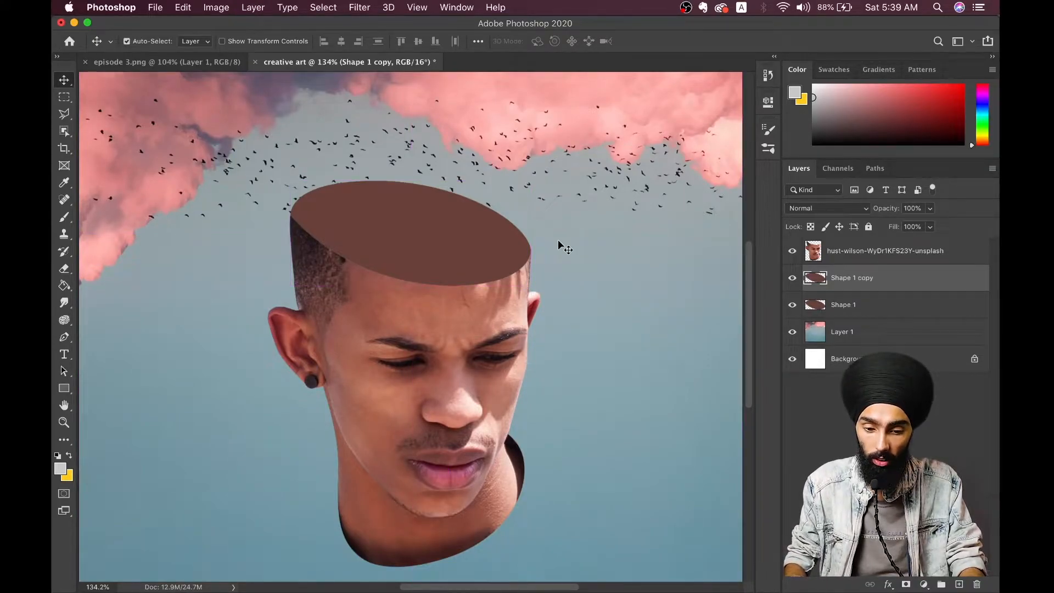
pyautogui.press('Up')
pyautogui.press('Up')
pyautogui.press('Up')
pyautogui.press('Up')
pyautogui.press('Up')
pyautogui.press('Up')
pyautogui.scroll(2, 493, 281)
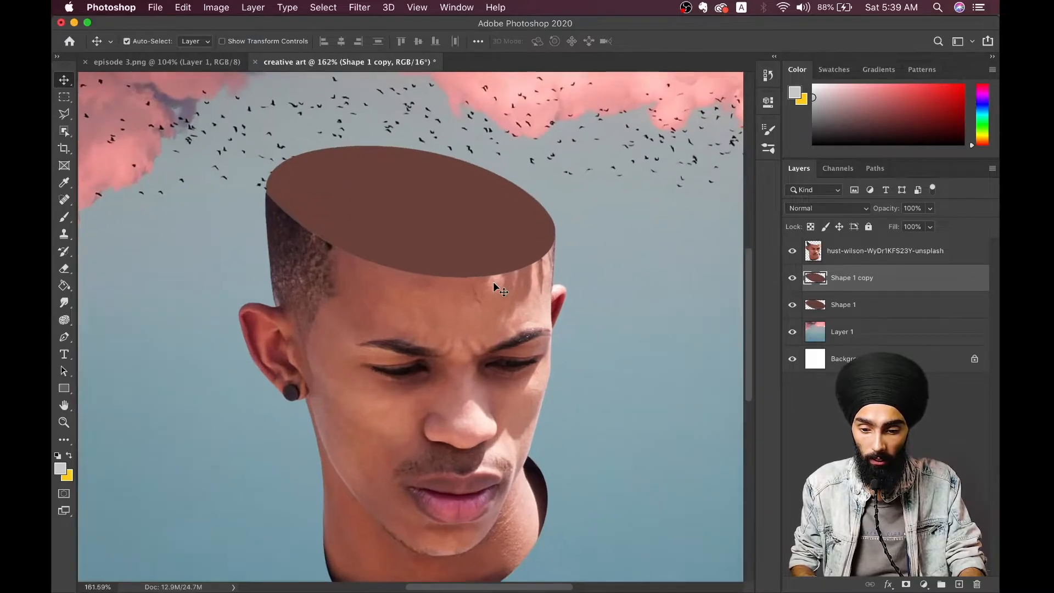
# Load the Shape 1 layer's outline as a selection, paint its front edge light grey with a 125 px brush, and deselect.
pyautogui.click(816, 306)
pyautogui.press('super')
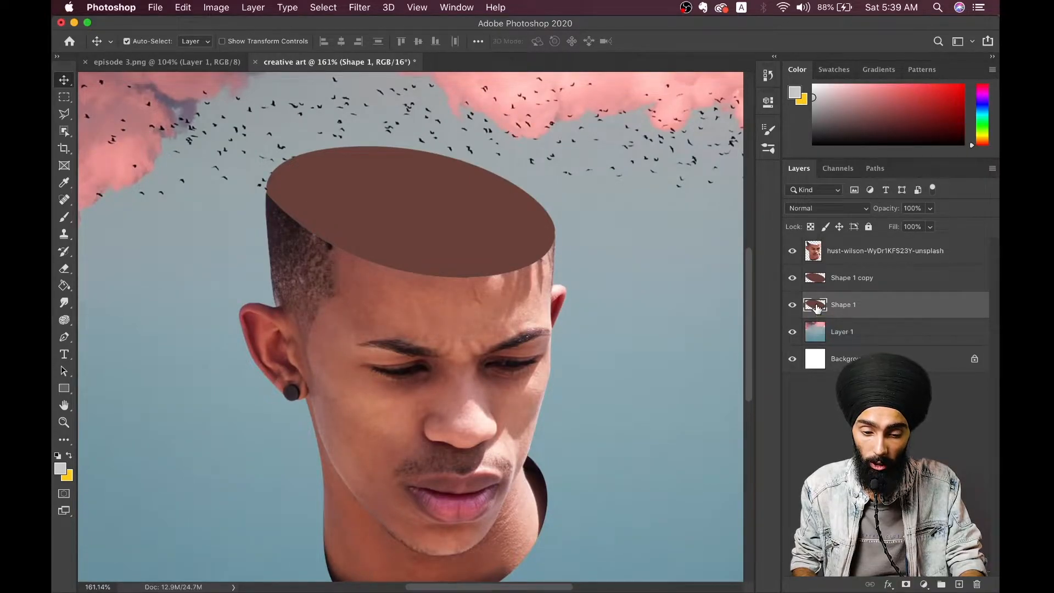
pyautogui.press('super')
pyautogui.keyDown('super'); pyautogui.click(813, 308); pyautogui.keyUp('super')
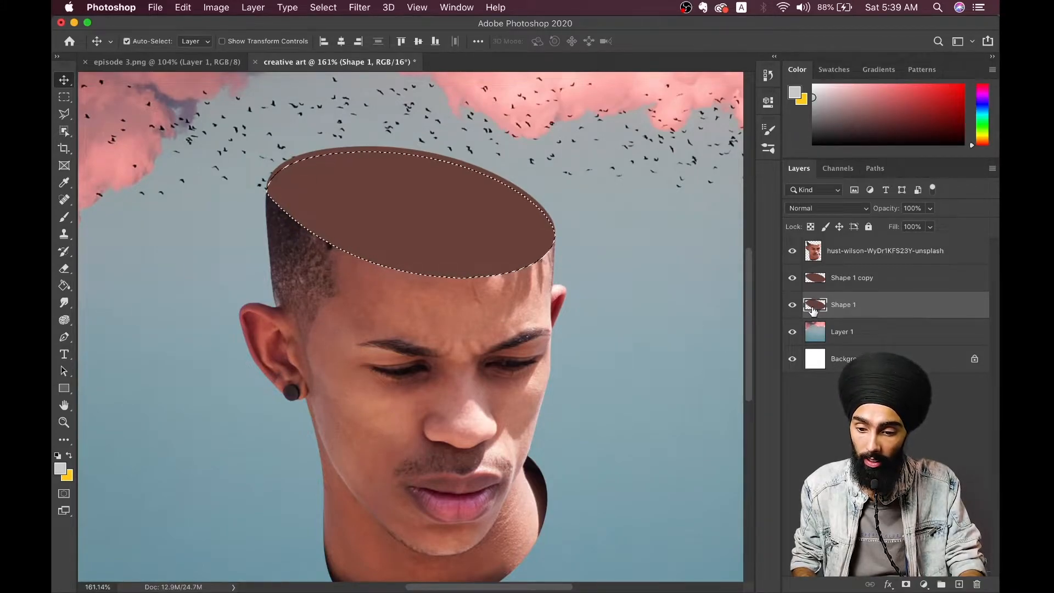
pyautogui.press('b')
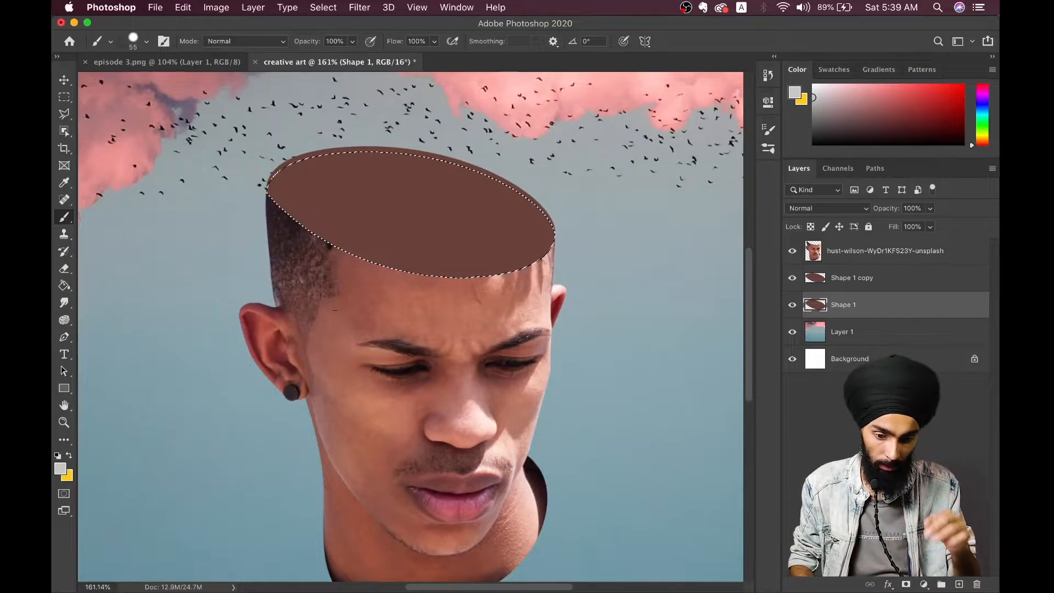
pyautogui.press(']')
pyautogui.press(']')
pyautogui.press(']')
pyautogui.press(']')
pyautogui.press(']')
pyautogui.press(']')
pyautogui.moveTo(401, 288)
pyautogui.mouseDown()
pyautogui.moveTo(255, 214)
pyautogui.moveTo(472, 266)
pyautogui.moveTo(535, 231)
pyautogui.moveTo(537, 243)
pyautogui.mouseUp()
pyautogui.press('super+d')
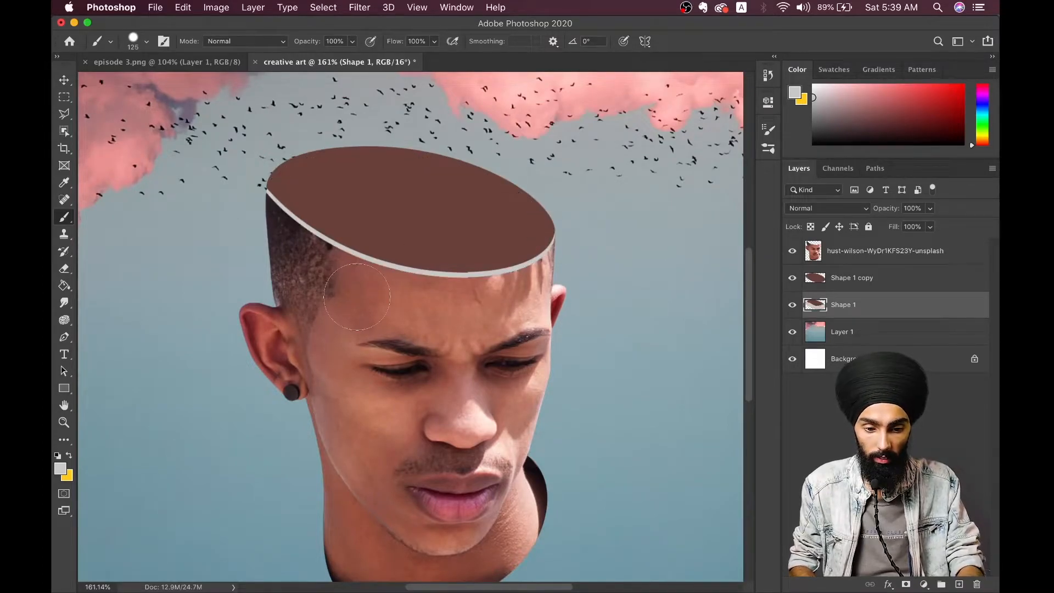
# Duplicate the Shape 1 layer again and nudge this copy up five steps to form the back rim.
pyautogui.click(64, 80)
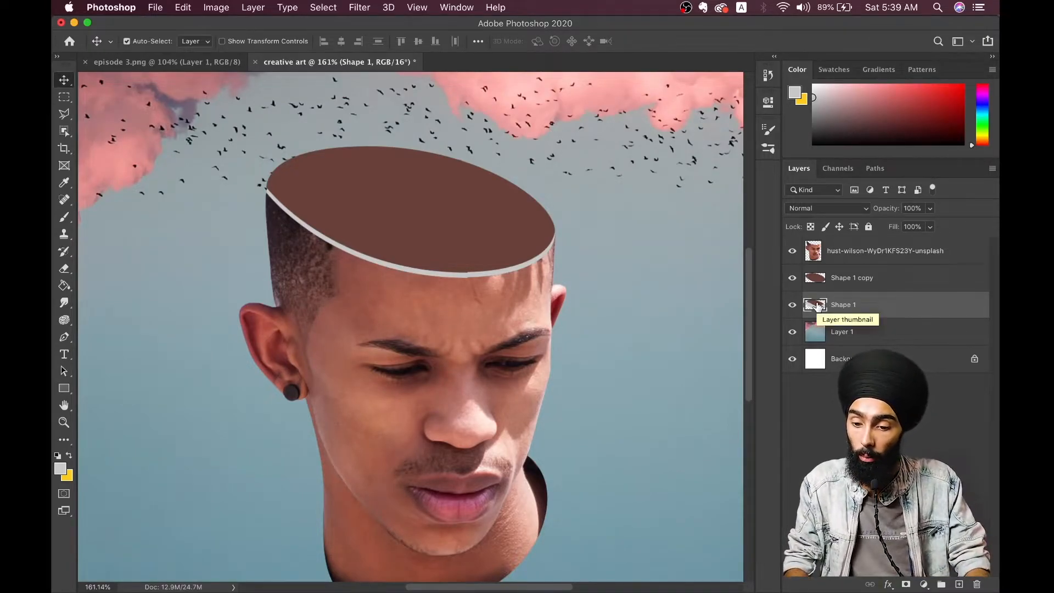
pyautogui.press('super+j')
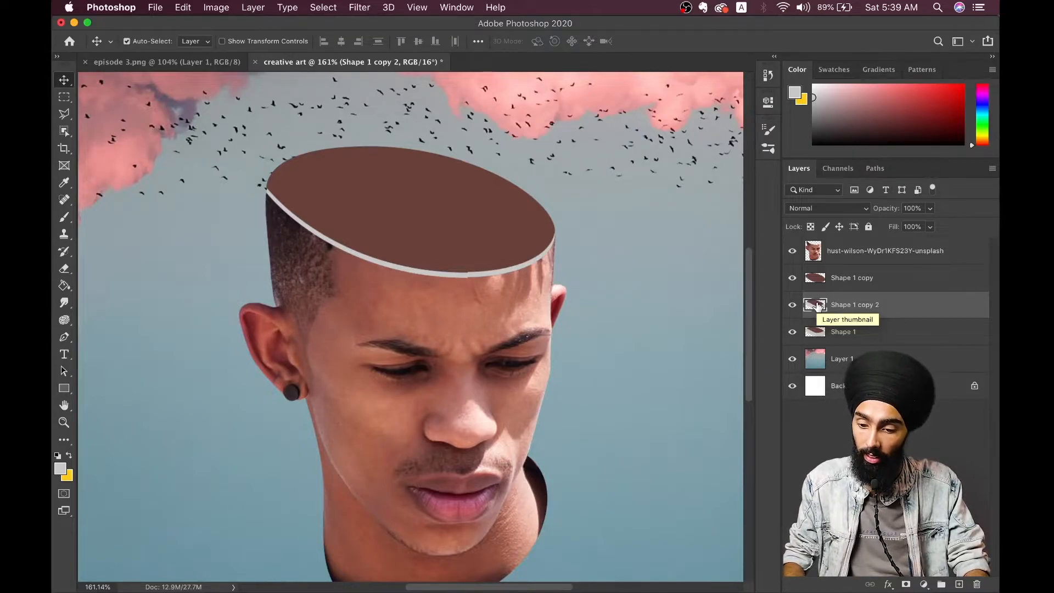
pyautogui.press('Up')
pyautogui.press('Up')
pyautogui.press('Up')
pyautogui.press('Up')
pyautogui.press('Up')
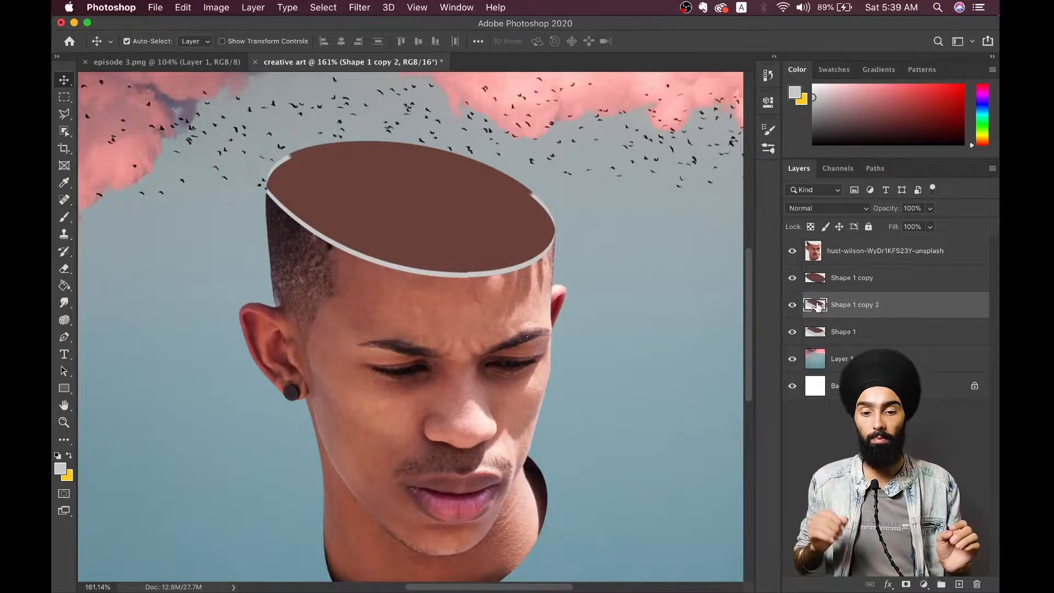
# Nudge the Shape 1 copy 2 layer five steps down and up again to compare the back rim.
pyautogui.press('Down')
pyautogui.press('Down')
pyautogui.press('Down')
pyautogui.press('Down')
pyautogui.press('Down')
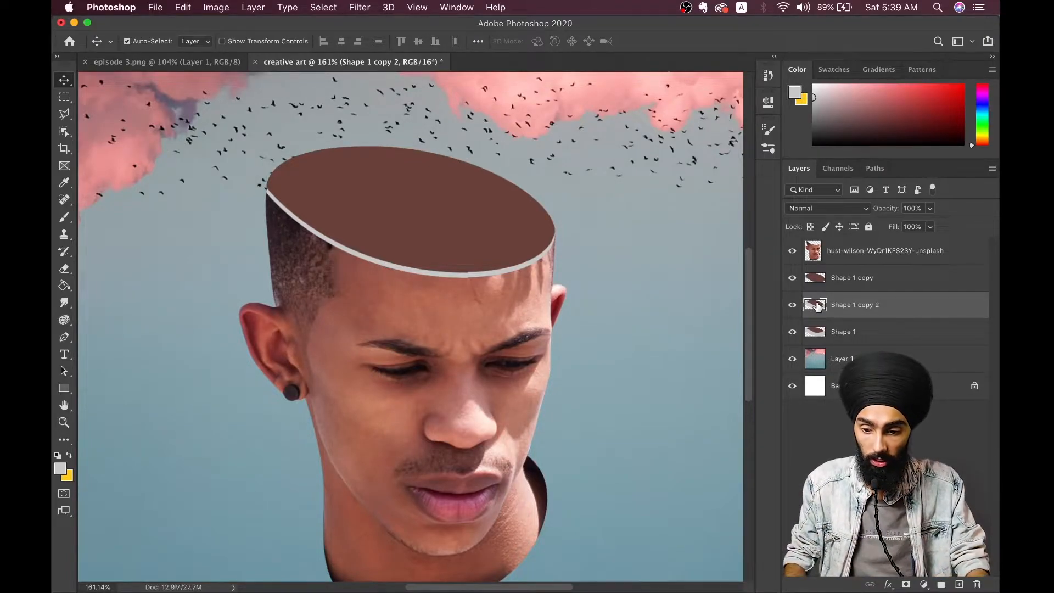
pyautogui.press('Up')
pyautogui.press('Up')
pyautogui.press('Up')
pyautogui.press('Up')
pyautogui.press('Up')
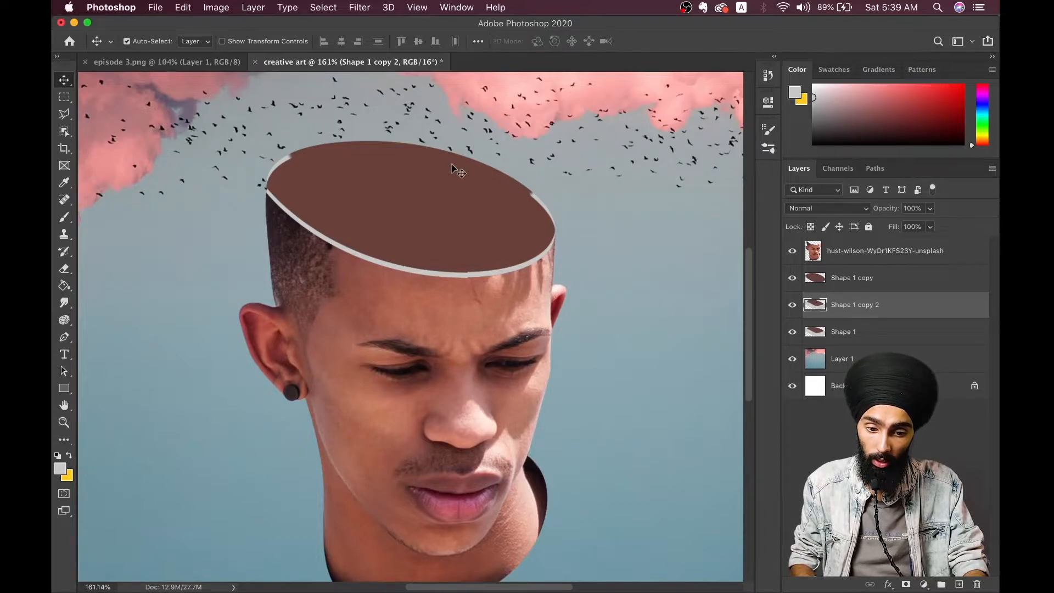
# Select the outline of Shape 1 copy 2, paint its back edge pink with the 125 px brush, deselect, and check episode 3.png.
pyautogui.keyDown('super'); pyautogui.click(814, 306); pyautogui.keyUp('super')
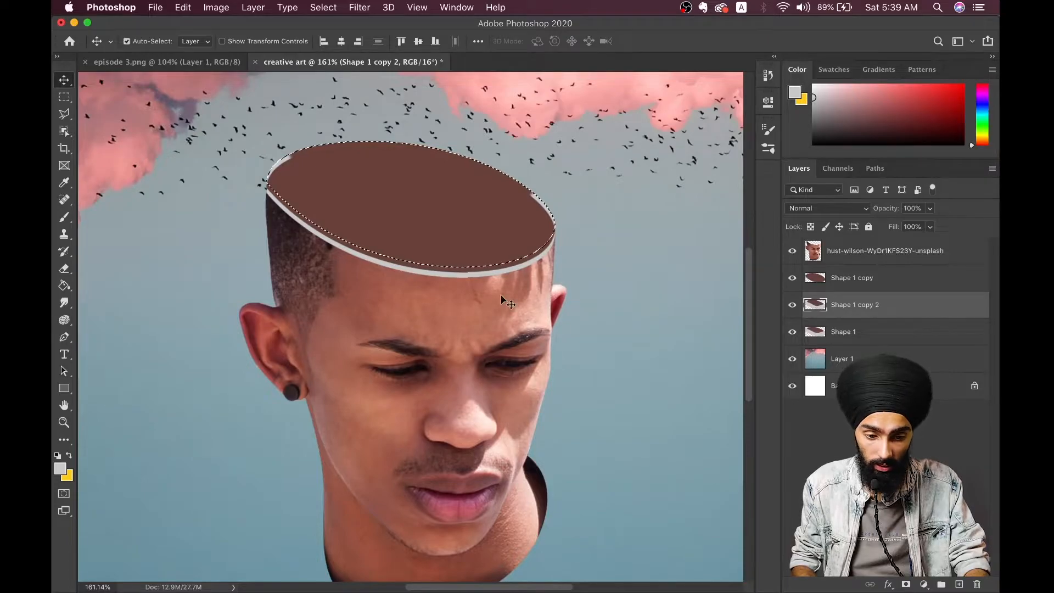
pyautogui.press('b')
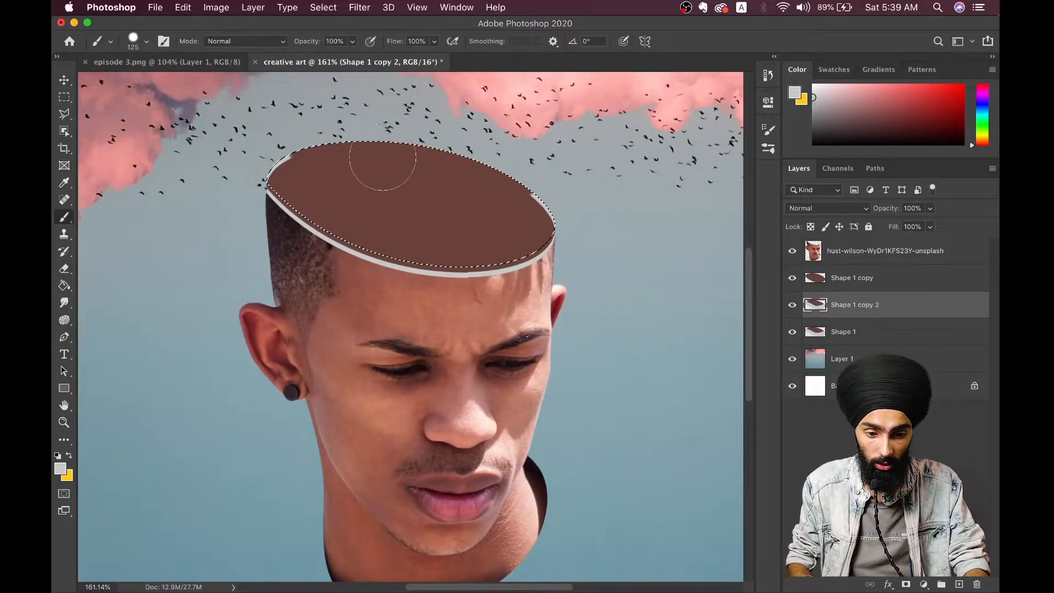
pyautogui.click(61, 472)
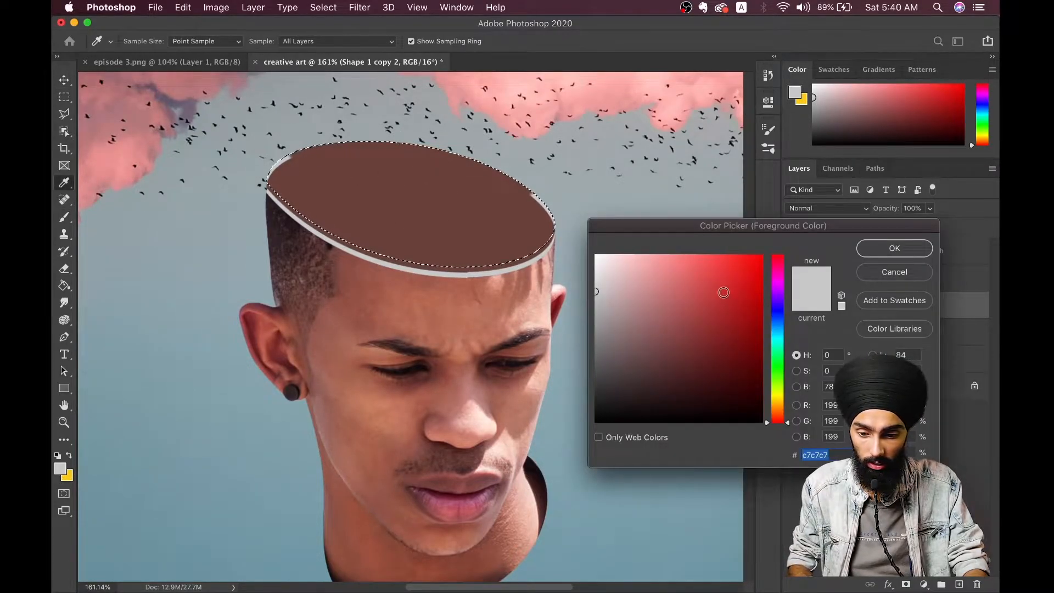
pyautogui.click(653, 273)
pyautogui.click(894, 248)
pyautogui.moveTo(556, 230)
pyautogui.mouseDown()
pyautogui.moveTo(551, 192)
pyautogui.moveTo(550, 202)
pyautogui.moveTo(398, 126)
pyautogui.moveTo(322, 146)
pyautogui.moveTo(273, 179)
pyautogui.mouseUp()
pyautogui.press('super+d')
pyautogui.scroll(-2, 578, 240)
pyautogui.scroll(-2, 578, 239)
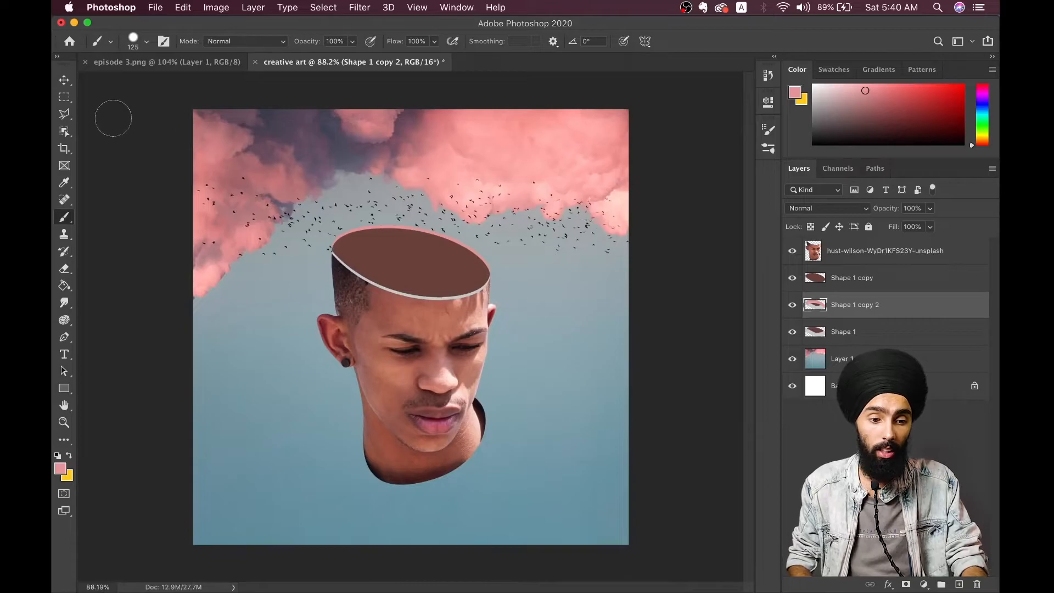
pyautogui.click(64, 80)
pyautogui.click(179, 63)
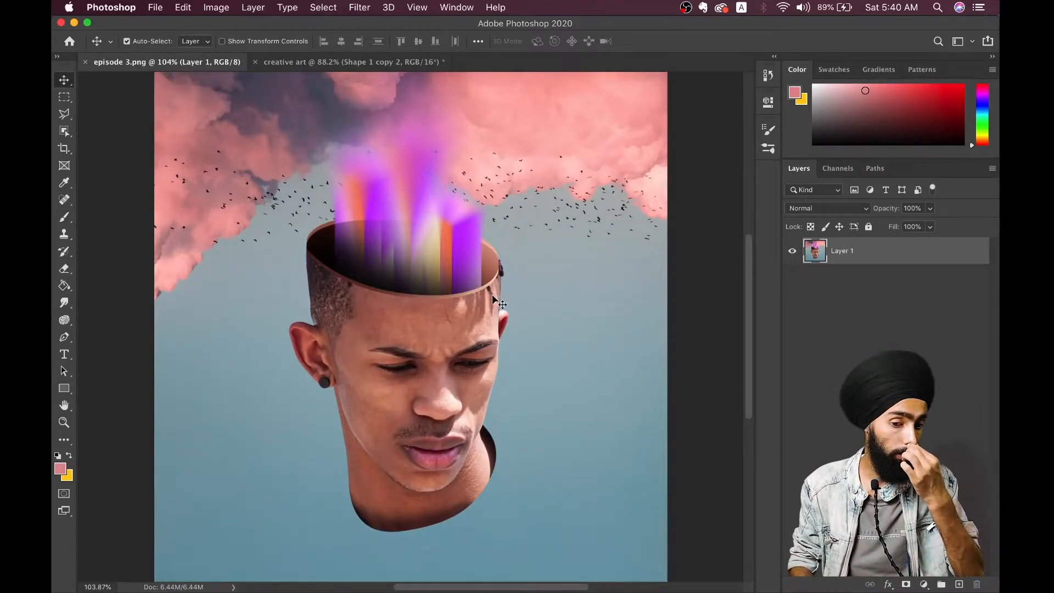
# Compare the hollow head in creative art with the finished rim and interior shading in episode 3.png.
pyautogui.click(344, 63)
pyautogui.scroll(3, 462, 310)
pyautogui.scroll(1, 393, 280)
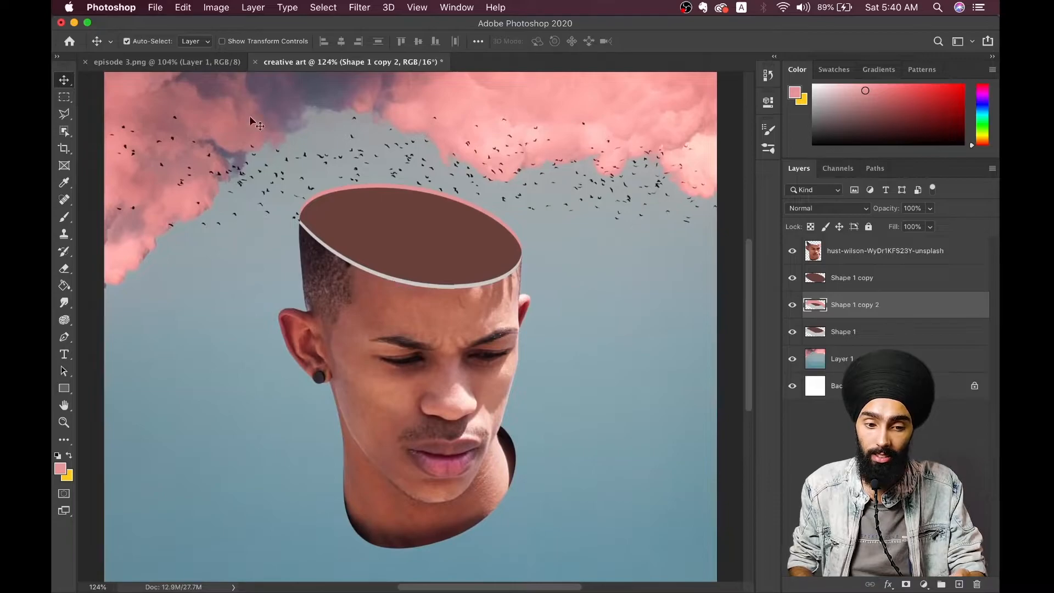
pyautogui.click(193, 61)
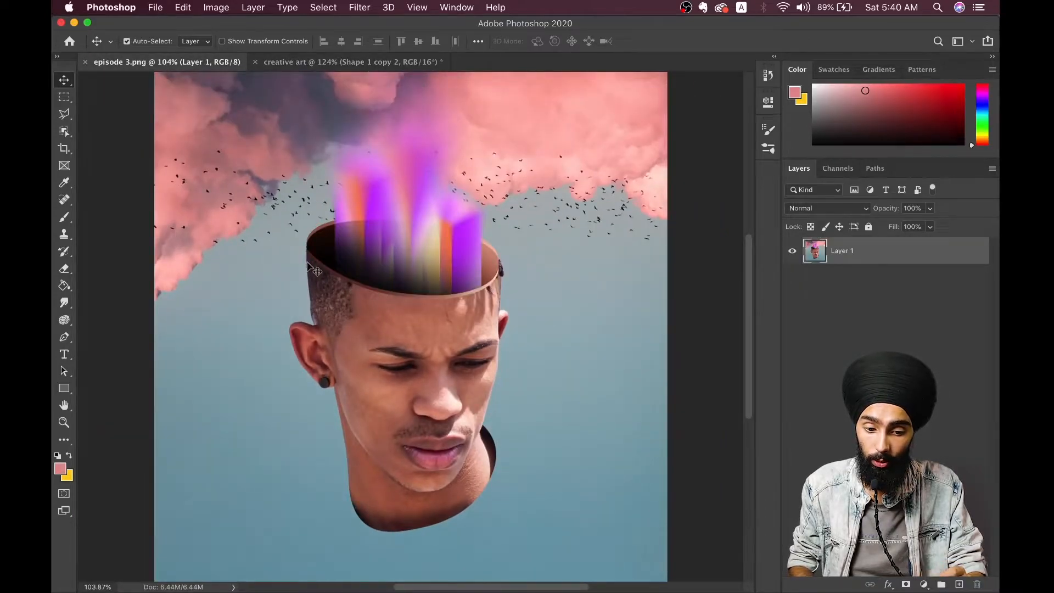
pyautogui.click(292, 62)
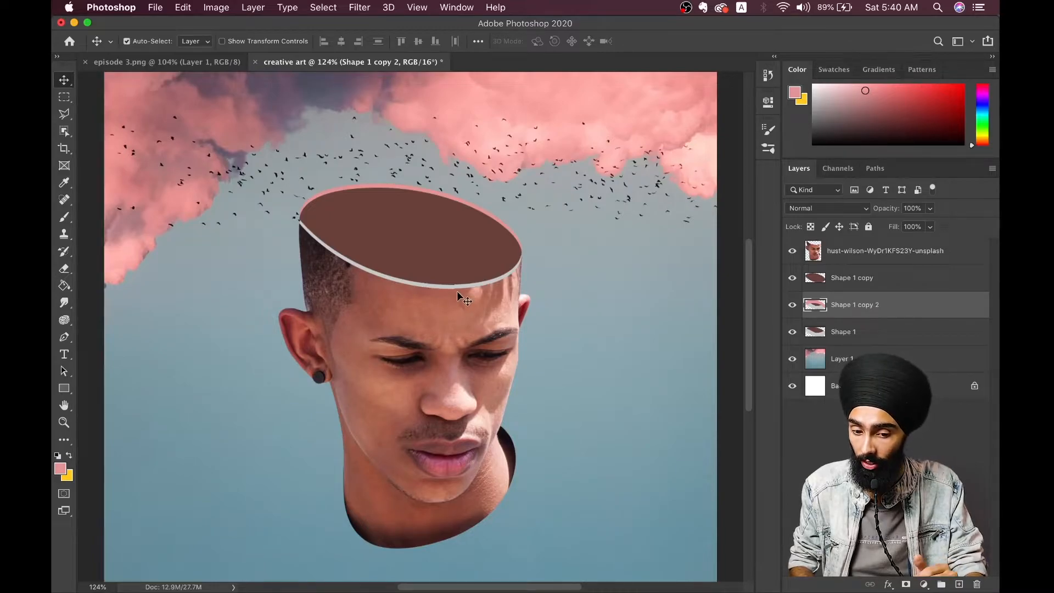
pyautogui.click(183, 63)
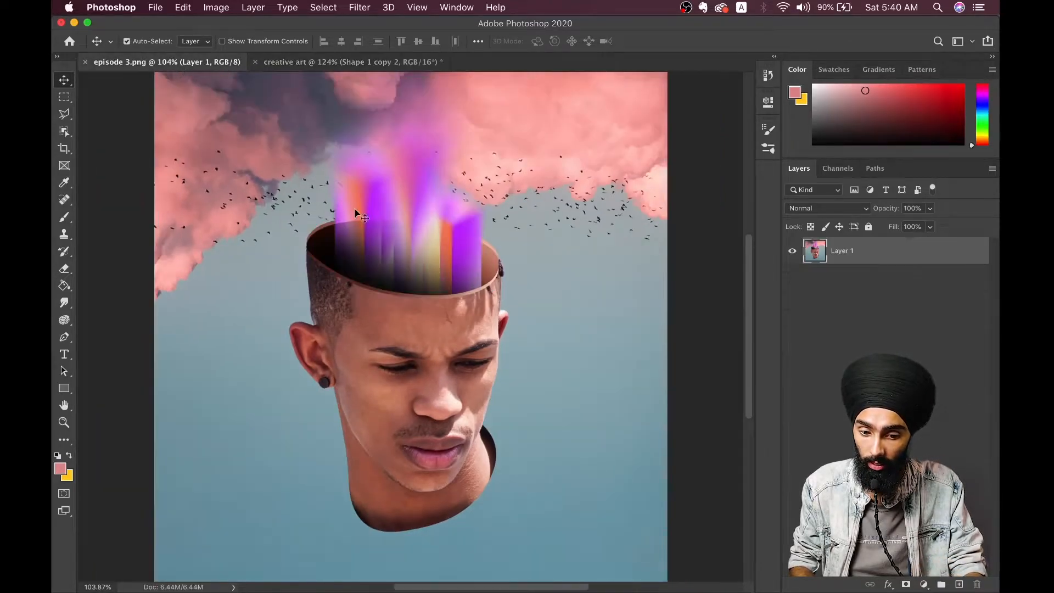
pyautogui.click(310, 61)
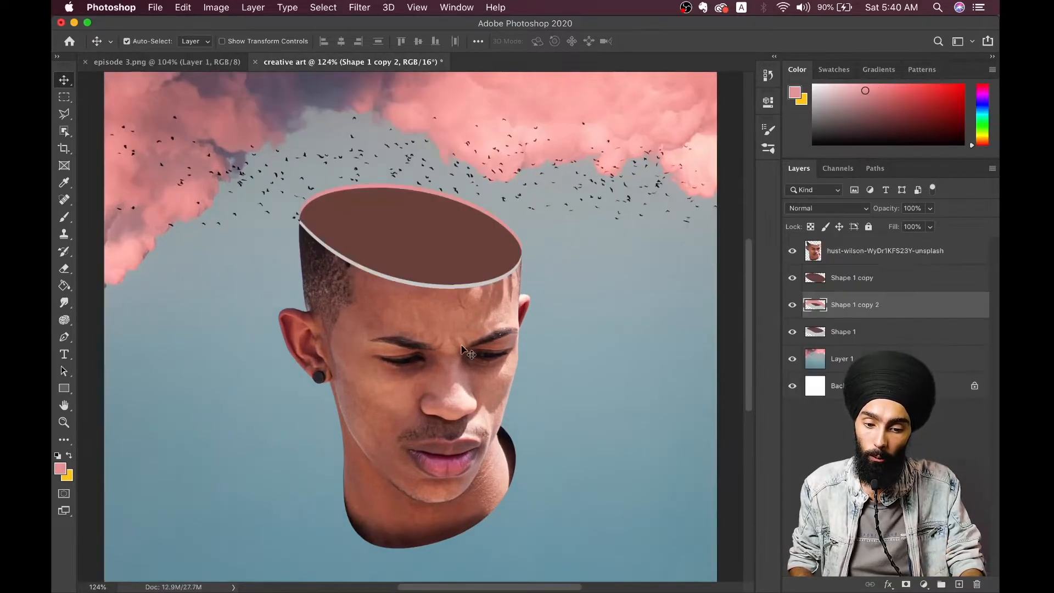
# Load the Shape 1 copy layer's outline as a selection and set the brush to 412 px with 0% hardness.
pyautogui.scroll(3, 464, 352)
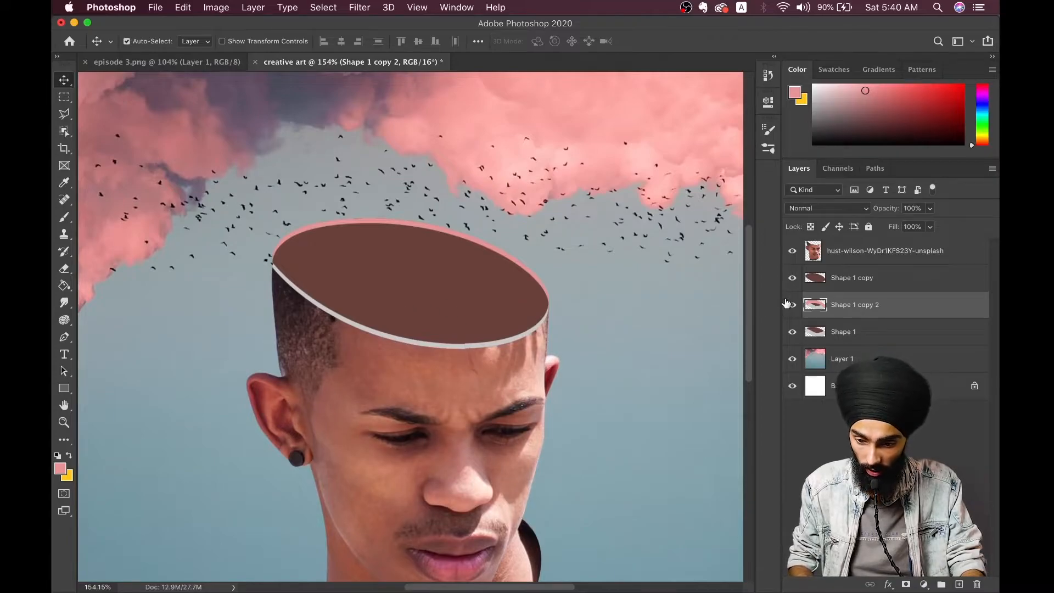
pyautogui.keyDown('super'); pyautogui.click(813, 282); pyautogui.keyUp('super')
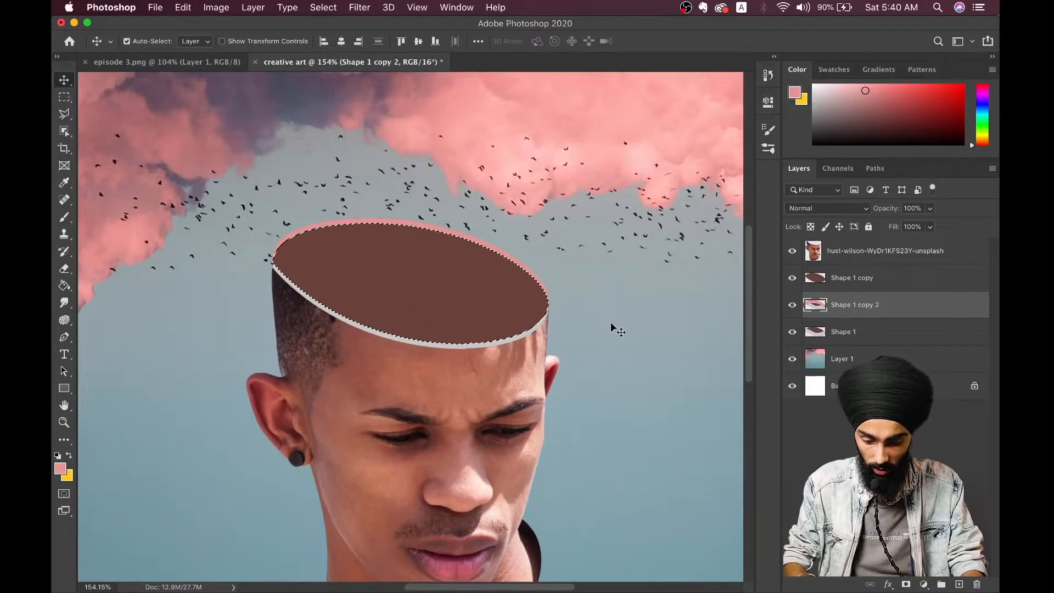
pyautogui.press('b')
pyautogui.scroll(-2, 409, 367)
pyautogui.scroll(-1, 409, 367)
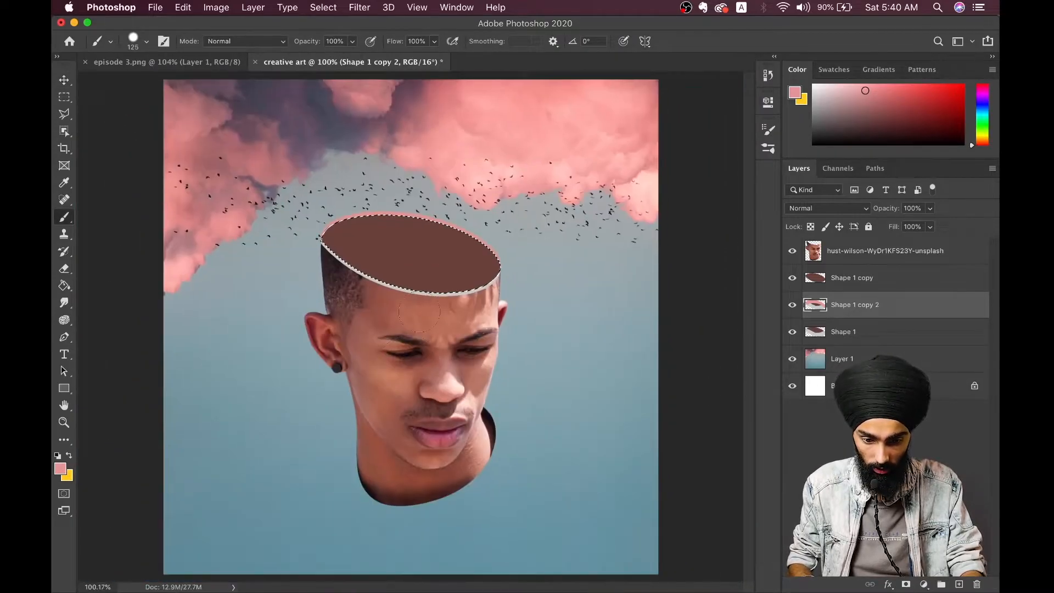
pyautogui.rightClick(418, 266)
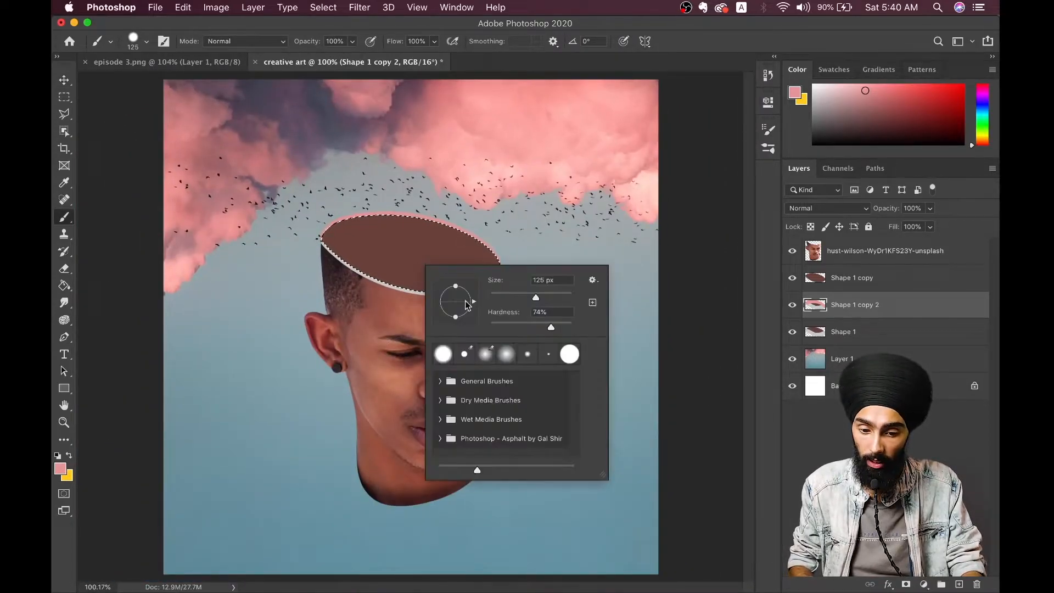
pyautogui.moveTo(503, 328); pyautogui.dragTo(485, 324)
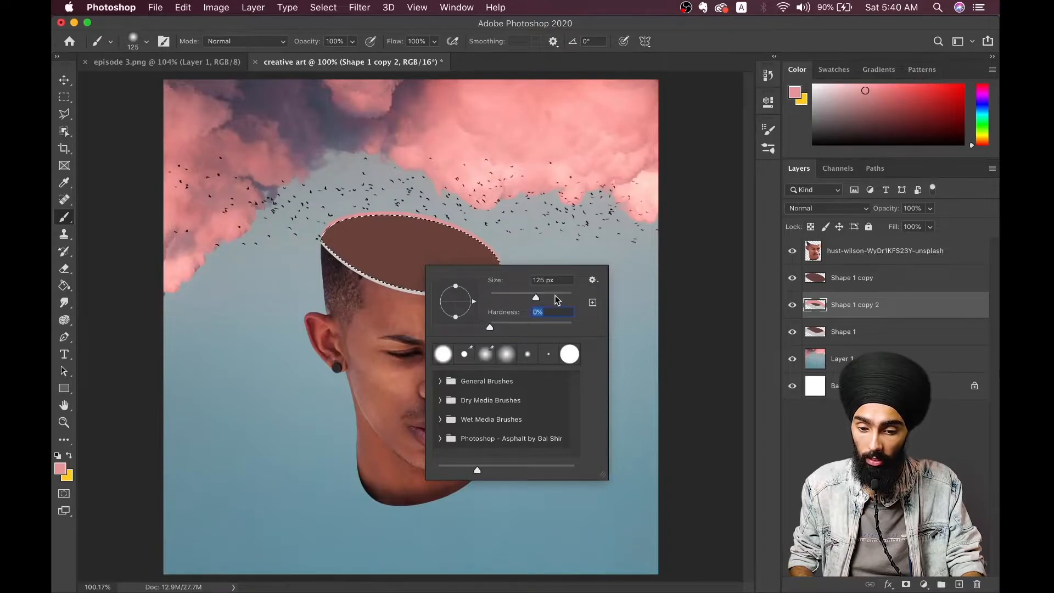
pyautogui.moveTo(552, 295); pyautogui.dragTo(561, 296)
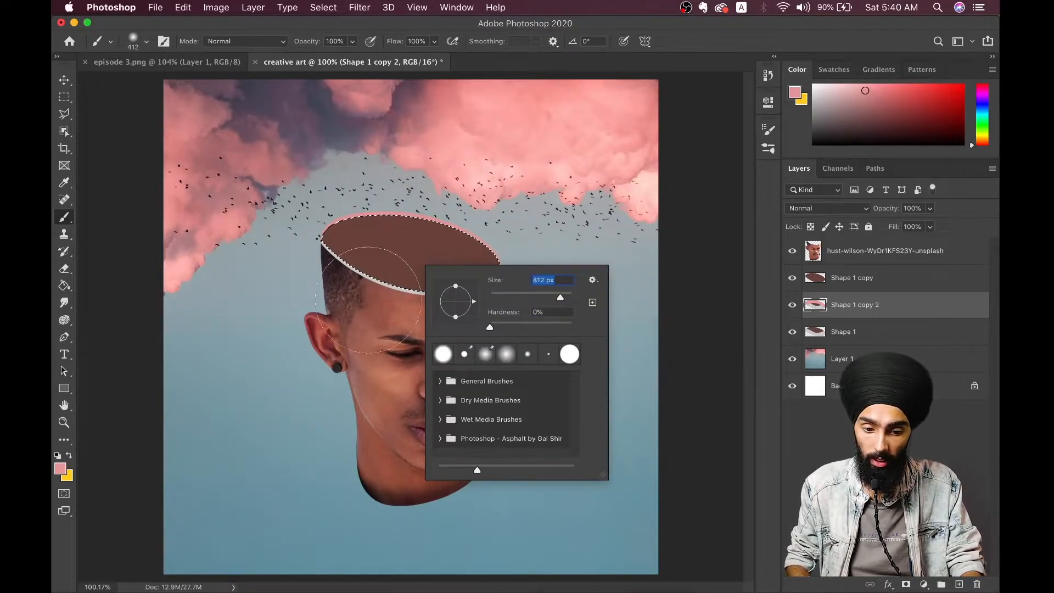
pyautogui.click(367, 303)
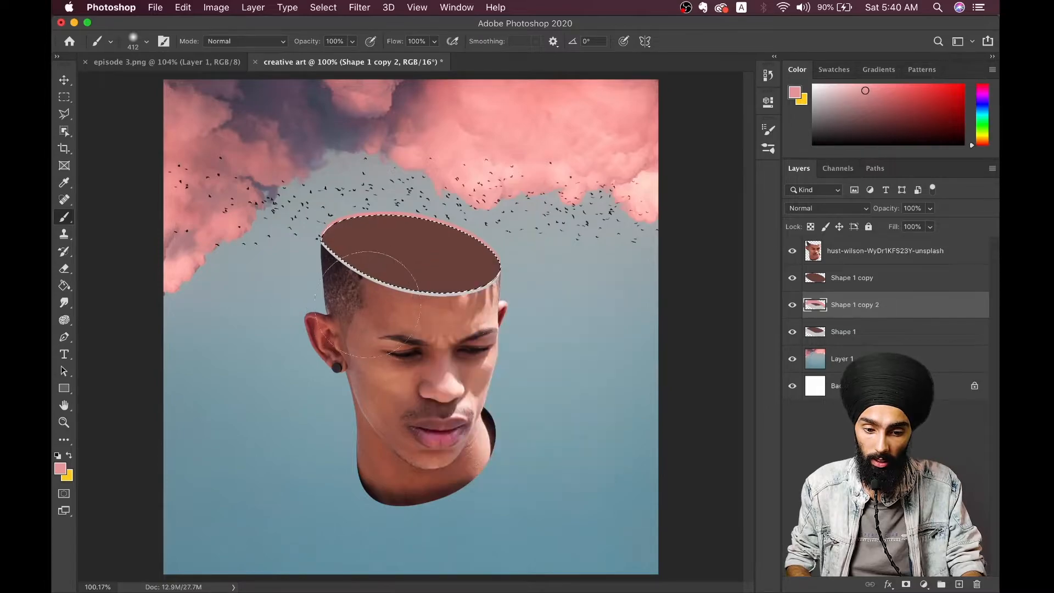
# Paint soft black (#000000) shading inside the head opening on the Shape 1 copy layer and compare it with episode 3.png.
pyautogui.click(60, 468)
pyautogui.click(491, 253)
pyautogui.moveTo(613, 410); pyautogui.dragTo(595, 422)
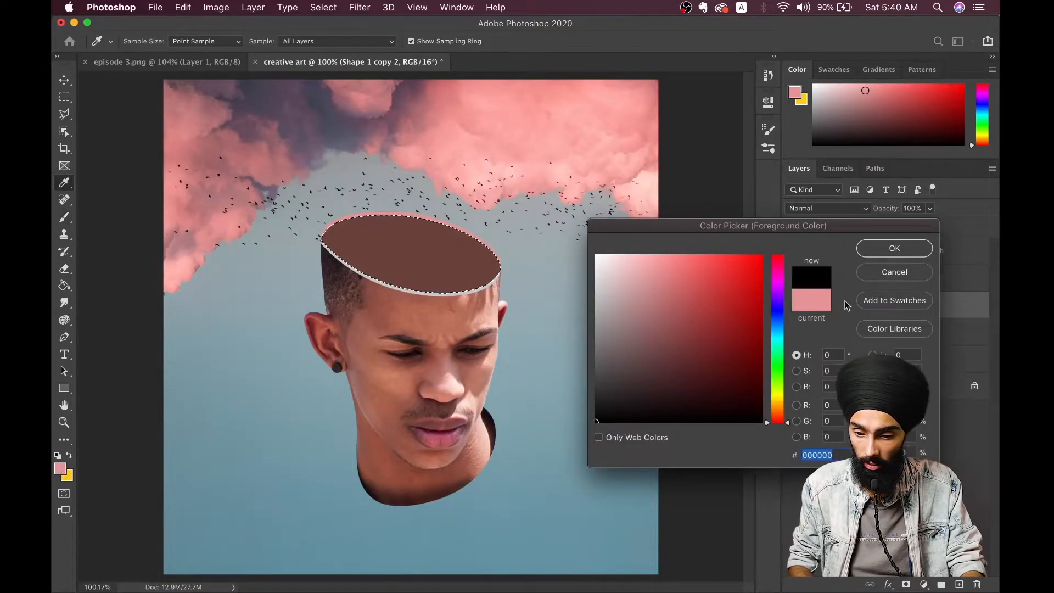
pyautogui.click(889, 249)
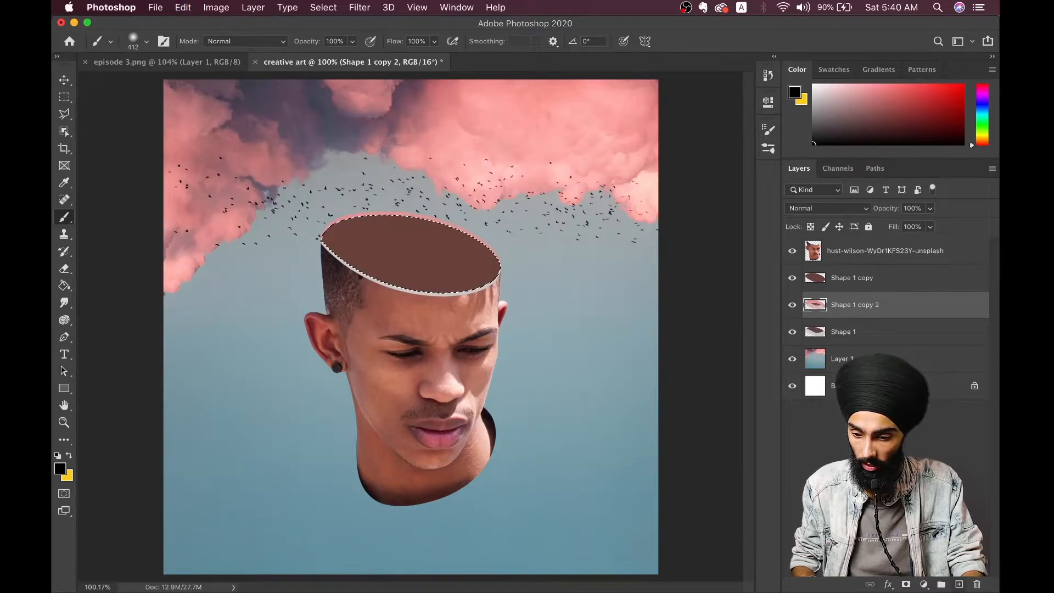
pyautogui.click(854, 281)
pyautogui.moveTo(320, 280); pyautogui.dragTo(332, 277)
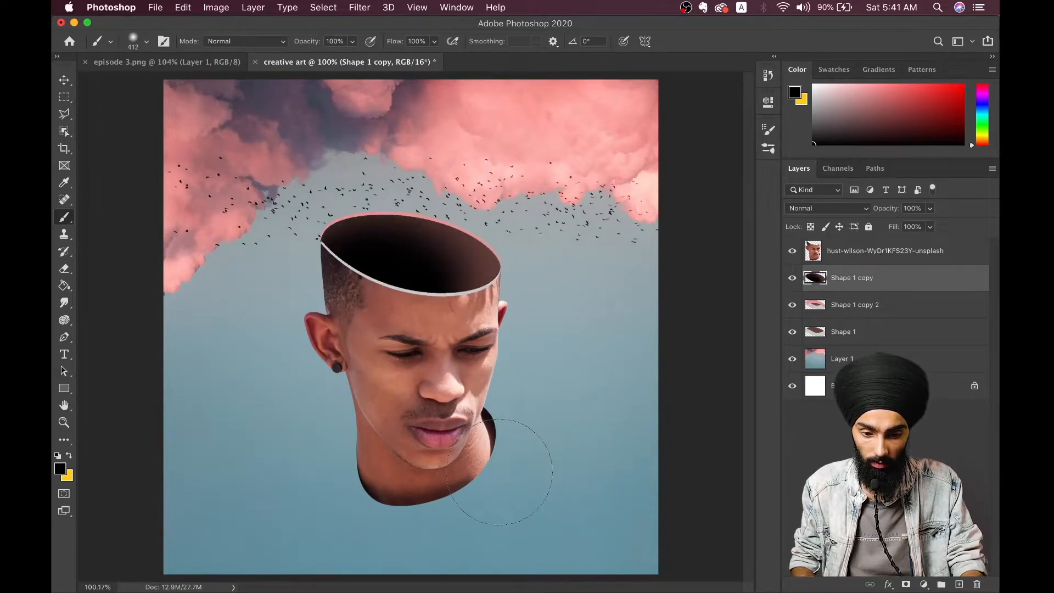
pyautogui.scroll(-3, 501, 472)
pyautogui.scroll(5, 490, 471)
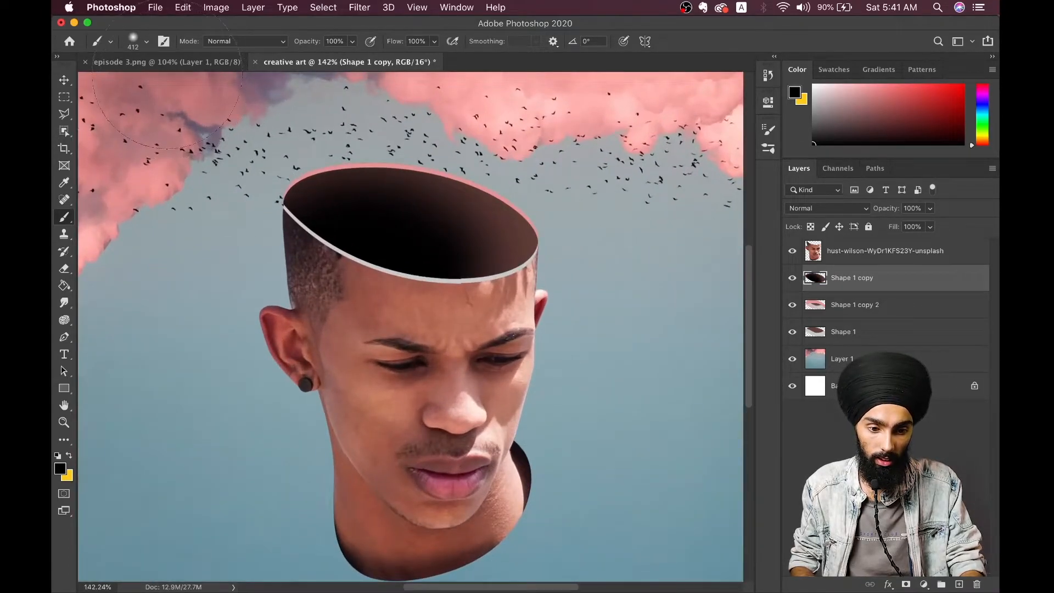
pyautogui.click(164, 61)
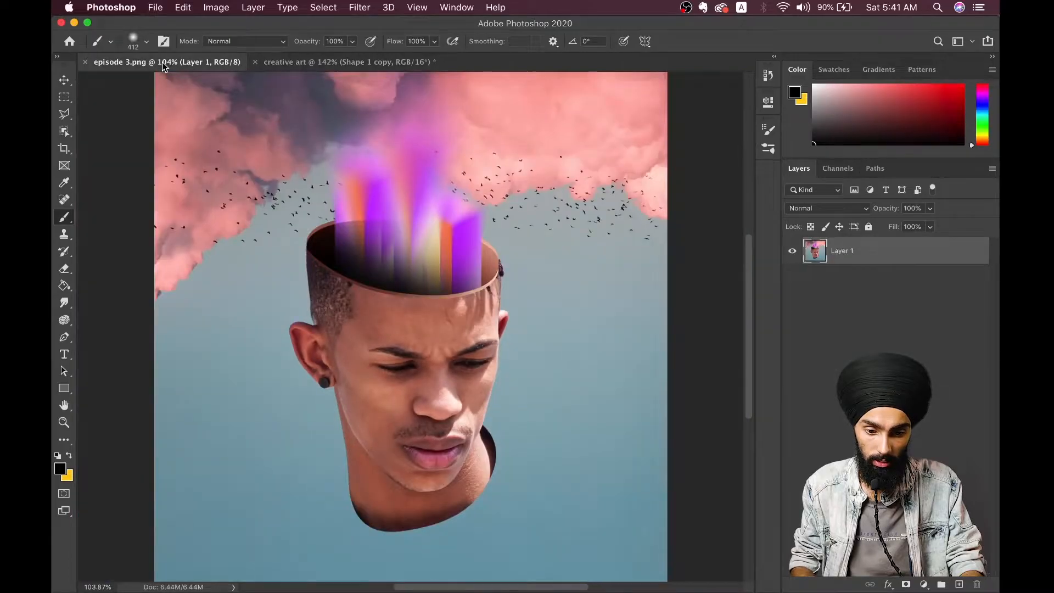
pyautogui.click(331, 64)
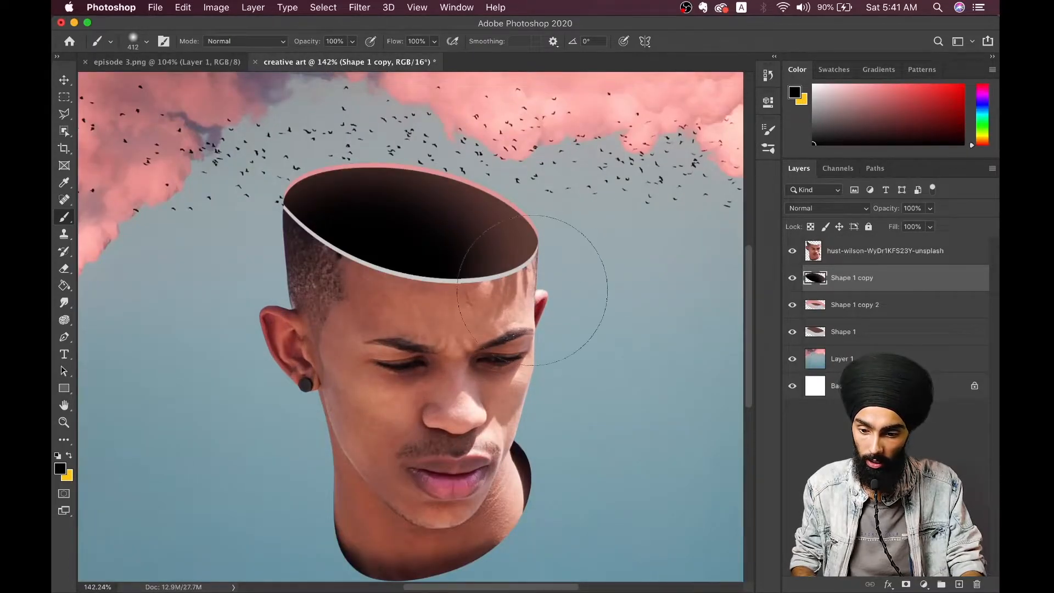
# Reselect the Shape 1 copy outline, brush sampled forehead skin tones softly over the opening's right inner wall, and deselect.
pyautogui.keyDown('super'); pyautogui.click(816, 277); pyautogui.keyUp('super')
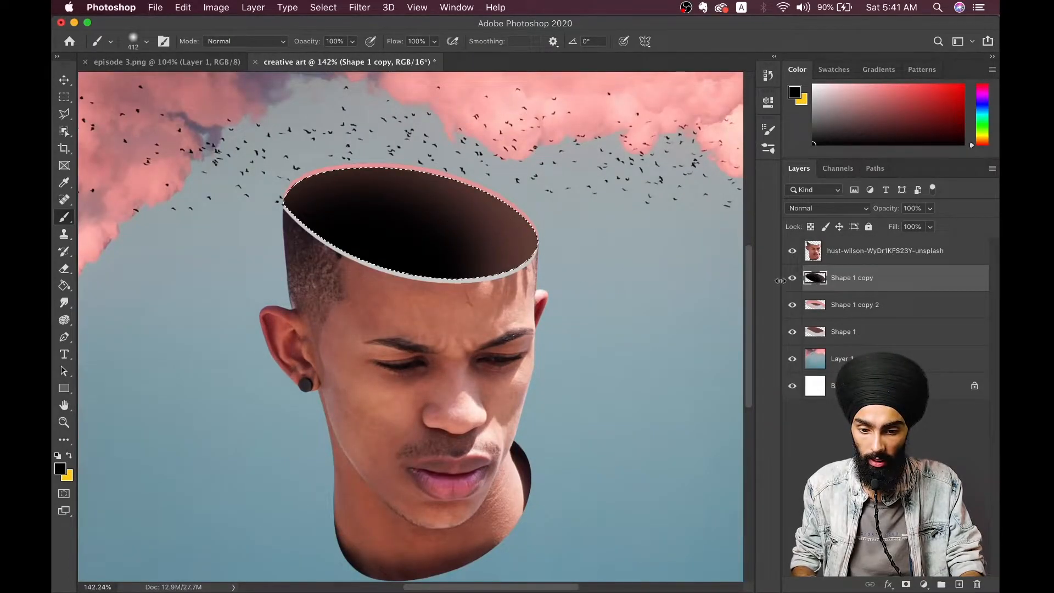
pyautogui.keyDown('alt'); pyautogui.click(532, 298); pyautogui.keyUp('alt')
pyautogui.moveTo(597, 191)
pyautogui.mouseDown()
pyautogui.moveTo(577, 168)
pyautogui.moveTo(543, 141)
pyautogui.mouseUp()
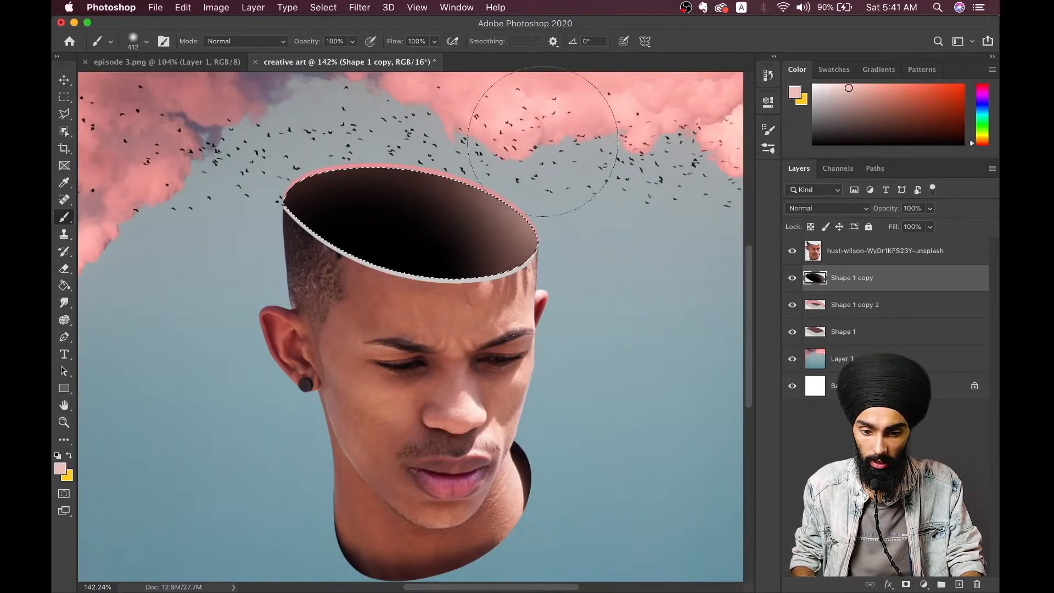
pyautogui.keyDown('alt'); pyautogui.click(497, 309); pyautogui.keyUp('alt')
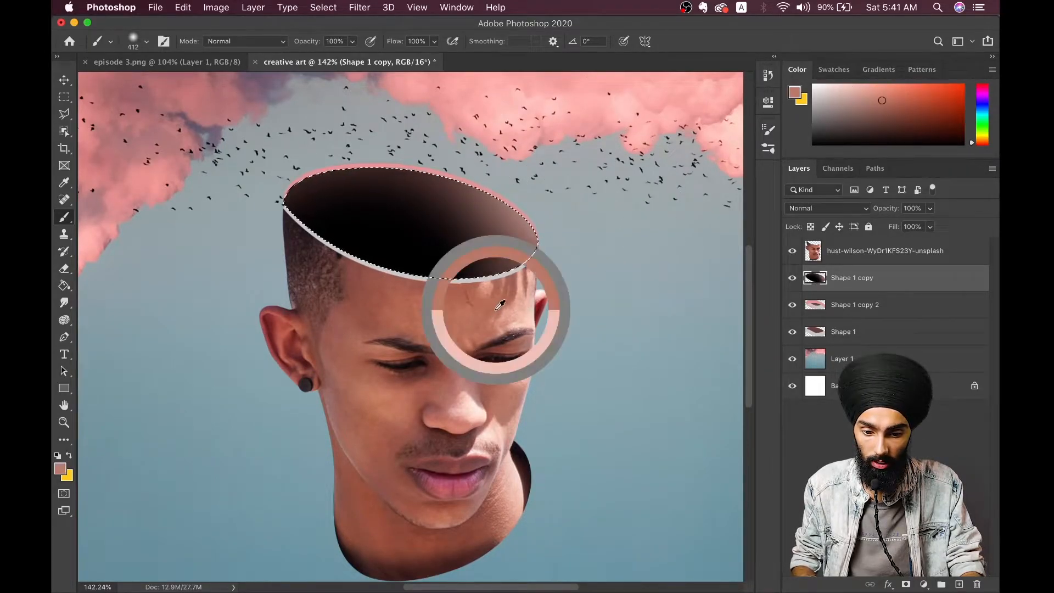
pyautogui.moveTo(594, 179); pyautogui.dragTo(607, 278)
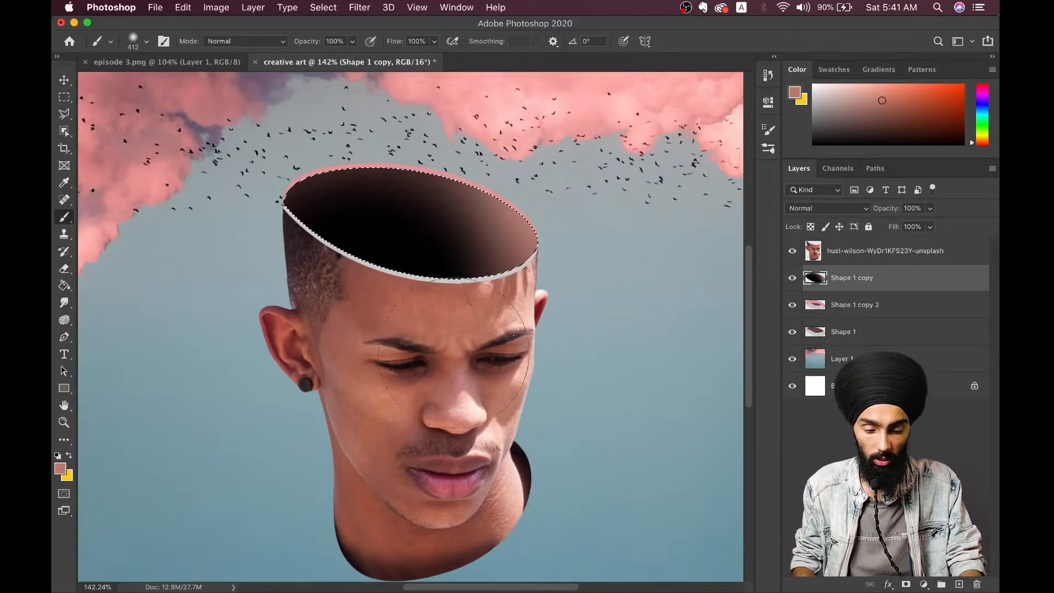
pyautogui.scroll(-3, 453, 354)
pyautogui.press('super+d')
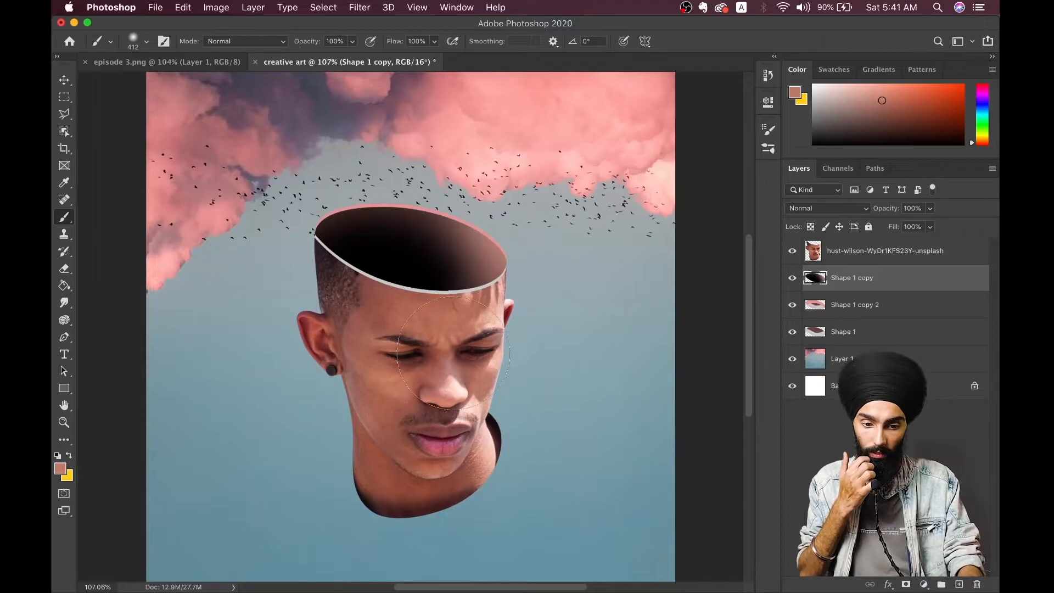
# Compare the shaded opening with episode 3.png and toggle the Shape 1 layer's visibility to identify the front rim.
pyautogui.click(64, 79)
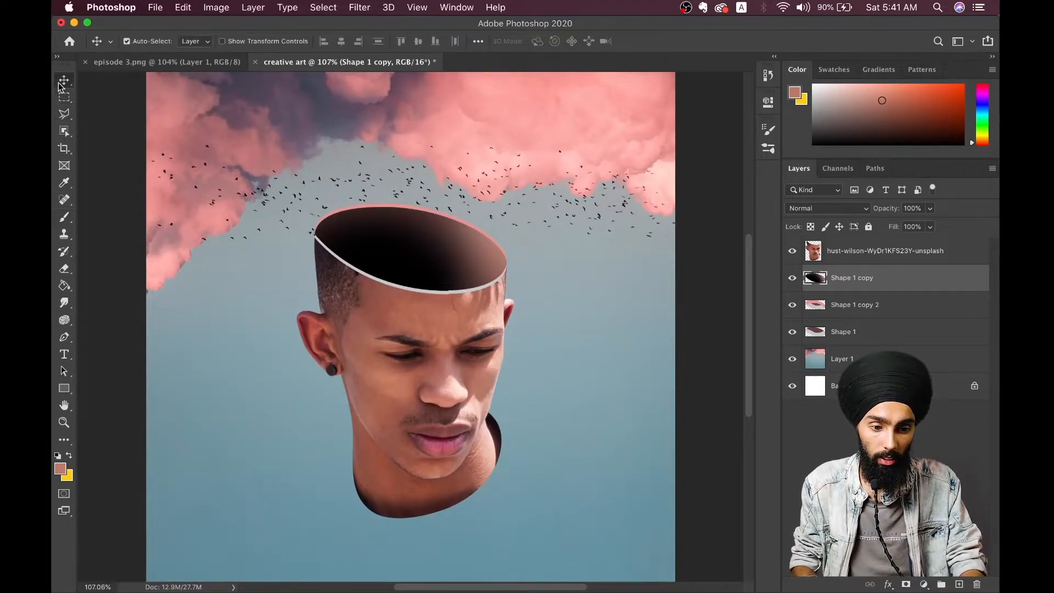
pyautogui.click(164, 61)
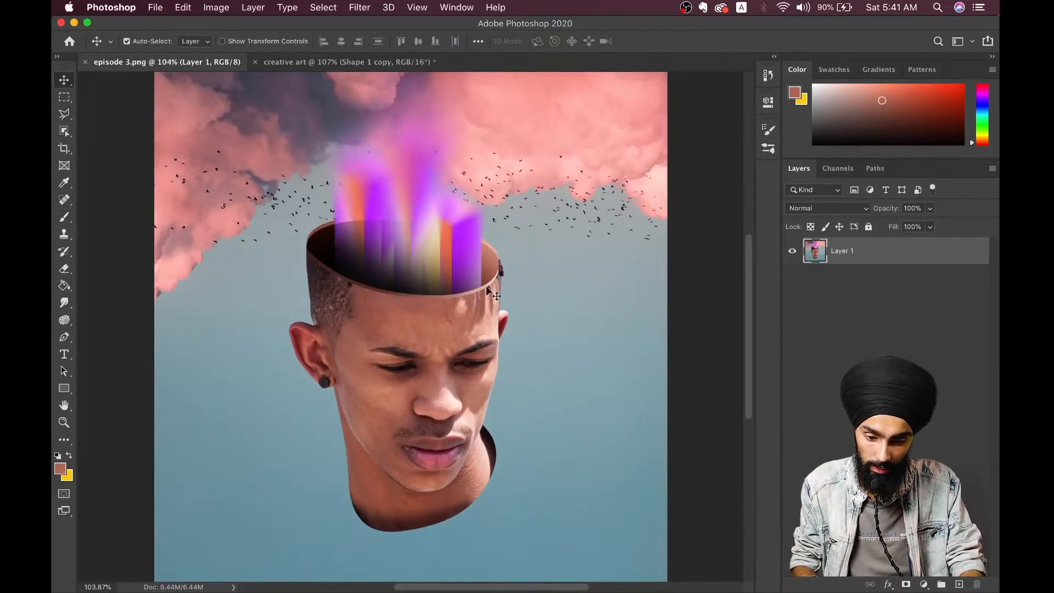
pyautogui.click(299, 61)
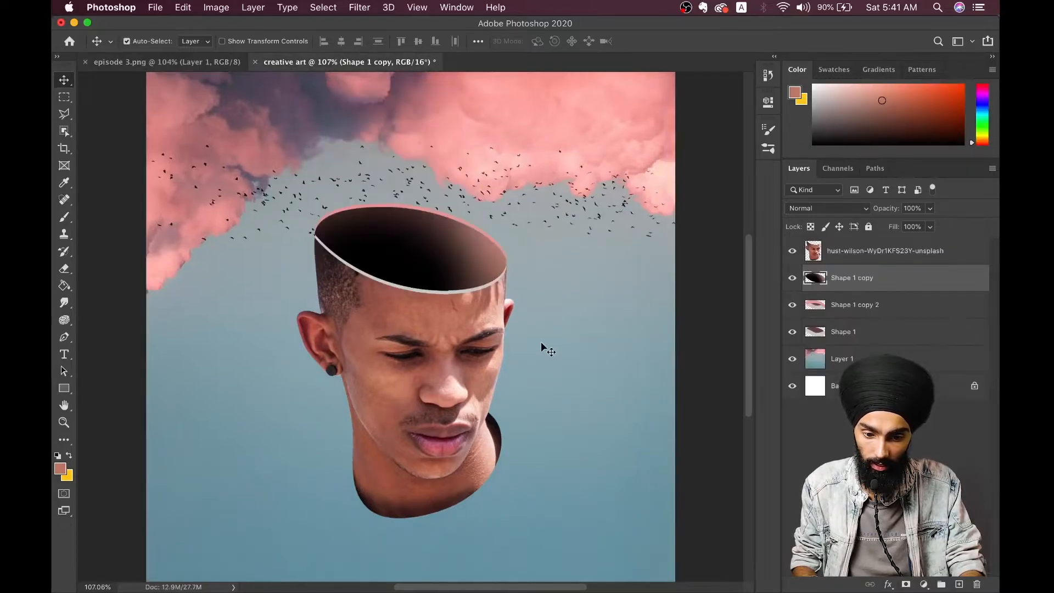
pyautogui.scroll(3, 545, 345)
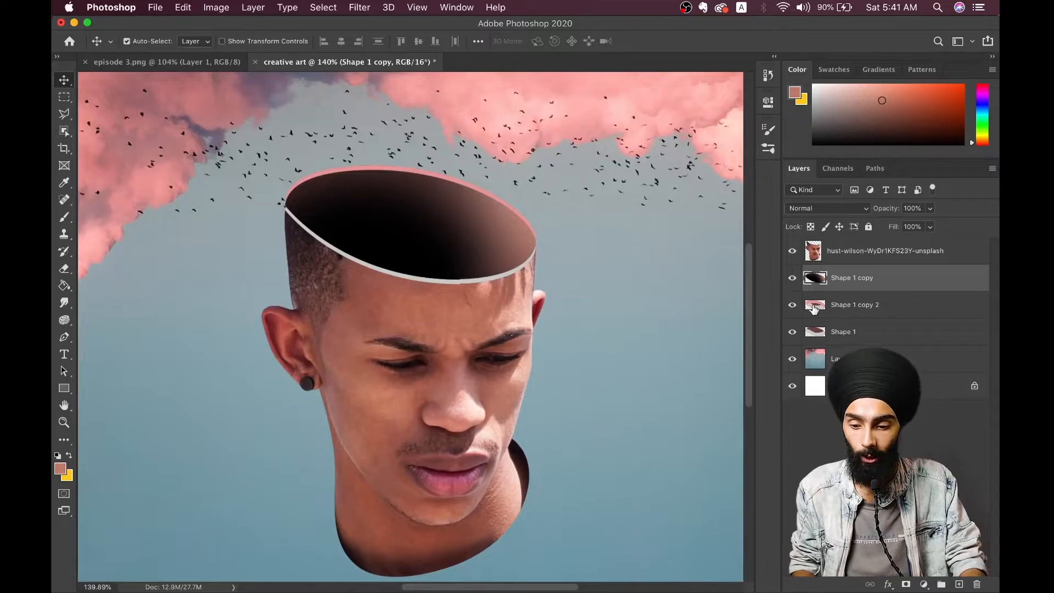
pyautogui.click(793, 332)
pyautogui.click(792, 333)
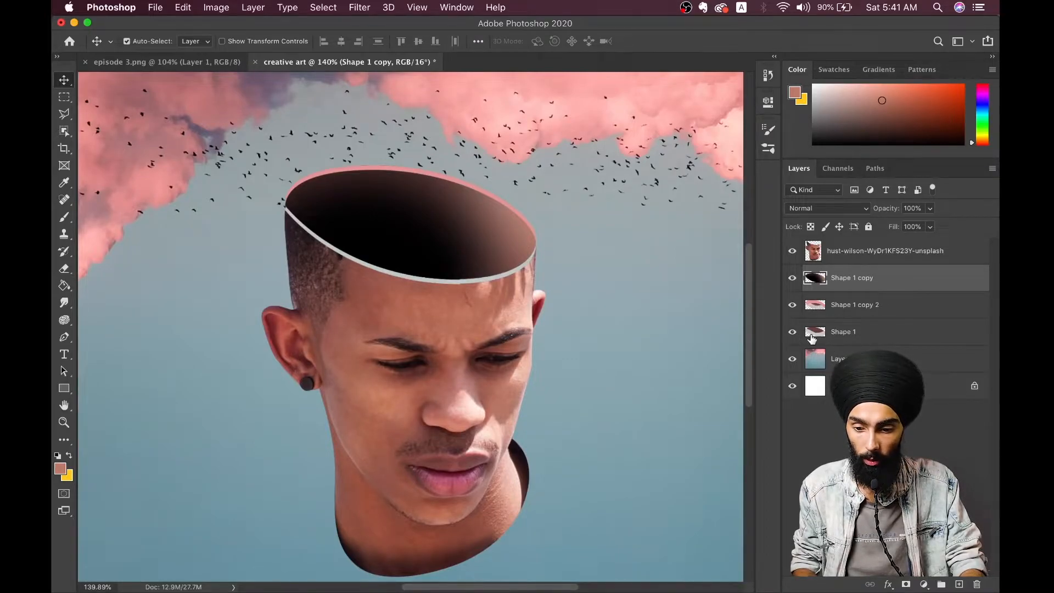
# Load the Shape 1 layer's outline as a selection, sample light forehead skin, and undo the trial stroke on Shape 1 copy.
pyautogui.keyDown('super'); pyautogui.click(813, 332); pyautogui.keyUp('super')
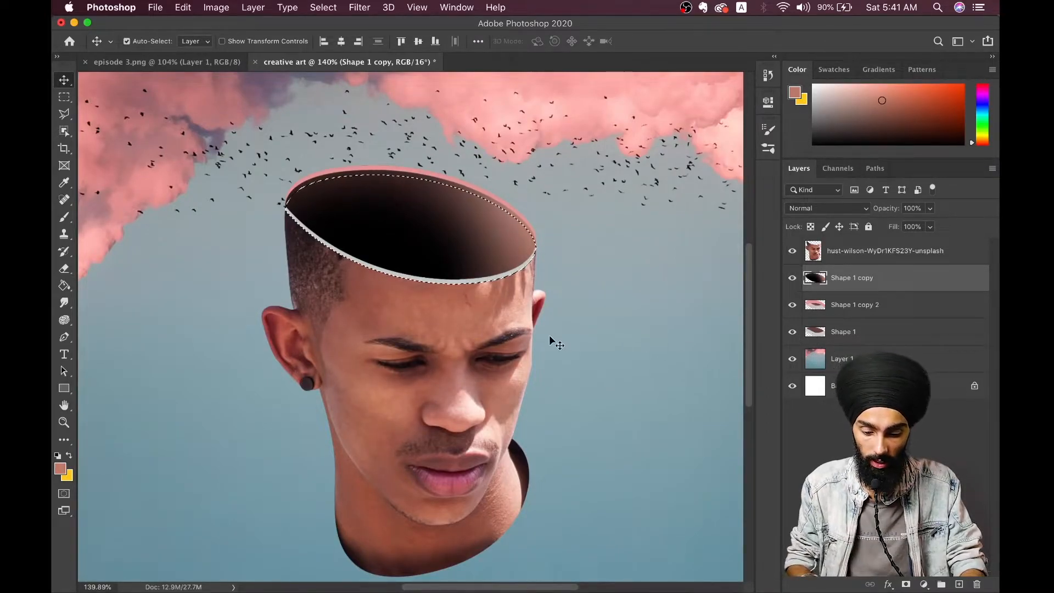
pyautogui.press('b')
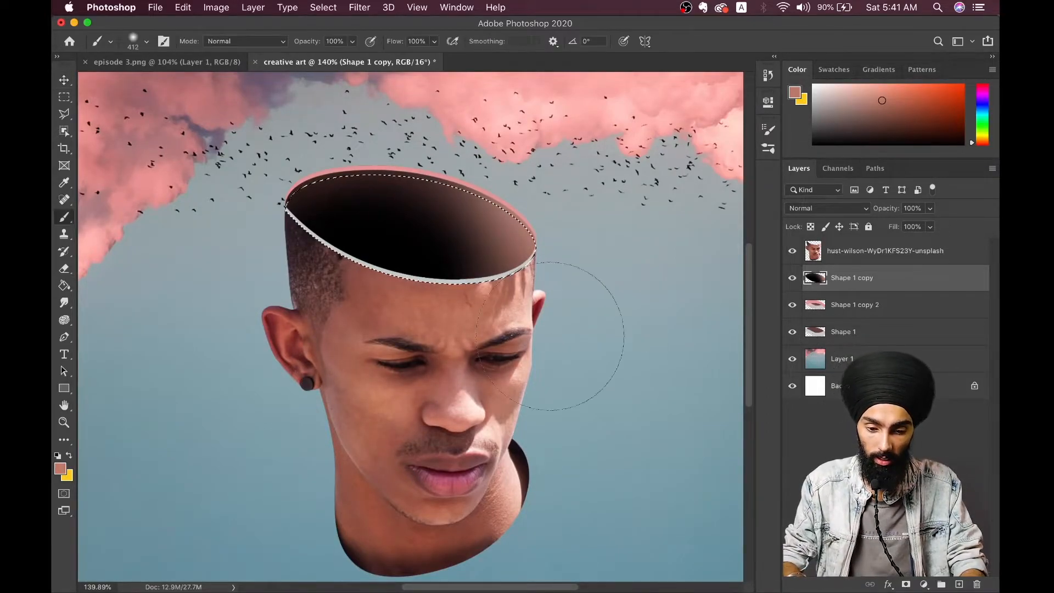
pyautogui.keyDown('alt'); pyautogui.click(516, 299); pyautogui.keyUp('alt')
pyautogui.moveTo(518, 279); pyautogui.dragTo(502, 287)
pyautogui.press('super+z')
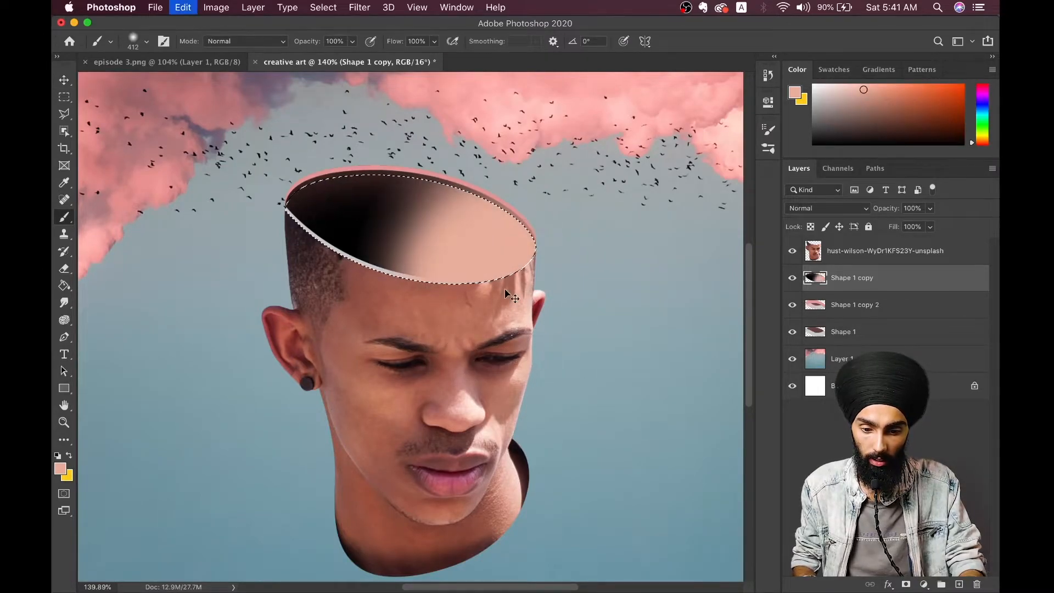
# Paint the front rim on the Shape 1 layer with sampled skin and dark hair tones, reducing the brush to 175 px, and deselect.
pyautogui.click(818, 332)
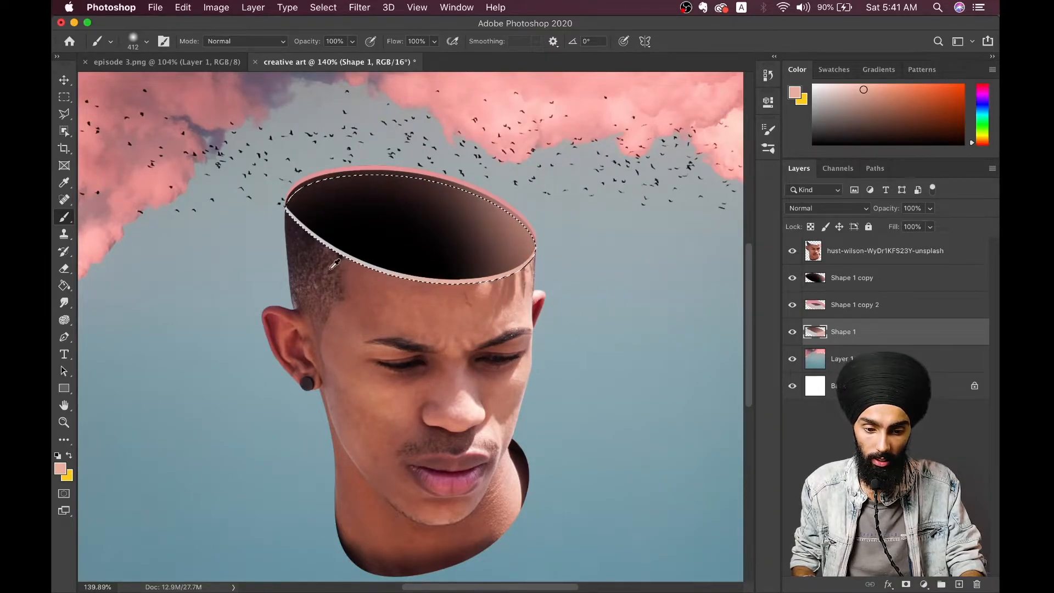
pyautogui.keyDown('alt'); pyautogui.click(354, 266); pyautogui.keyUp('alt')
pyautogui.click(339, 250)
pyautogui.press('[')
pyautogui.press('[')
pyautogui.press('[')
pyautogui.press('[')
pyautogui.press('[')
pyautogui.keyDown('alt'); pyautogui.click(310, 225); pyautogui.keyUp('alt')
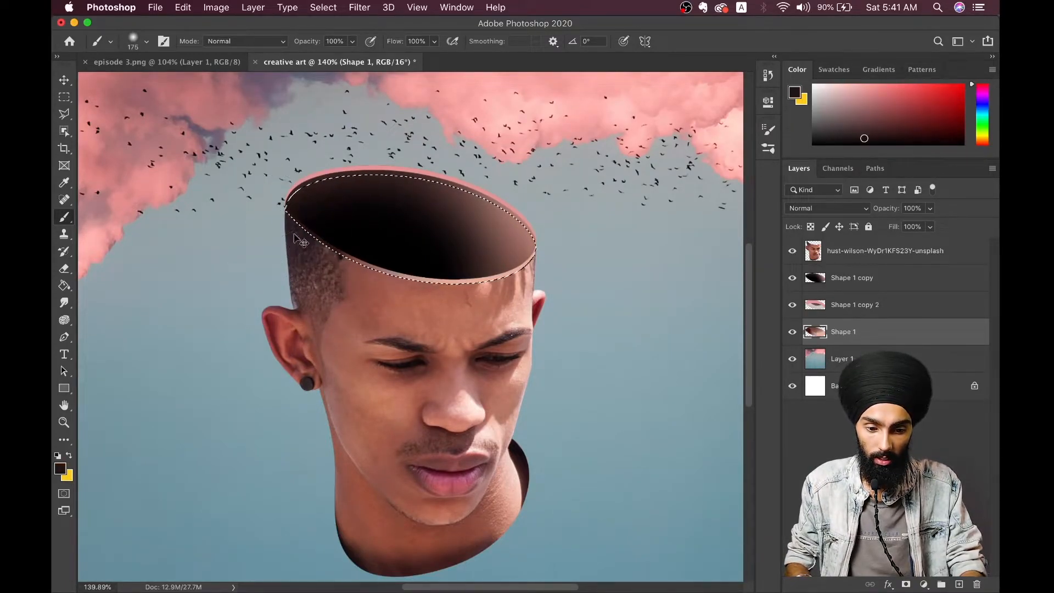
pyautogui.keyDown('alt'); pyautogui.click(328, 245); pyautogui.keyUp('alt')
pyautogui.press('super+d')
pyautogui.scroll(-2, 367, 318)
pyautogui.scroll(1, 513, 469)
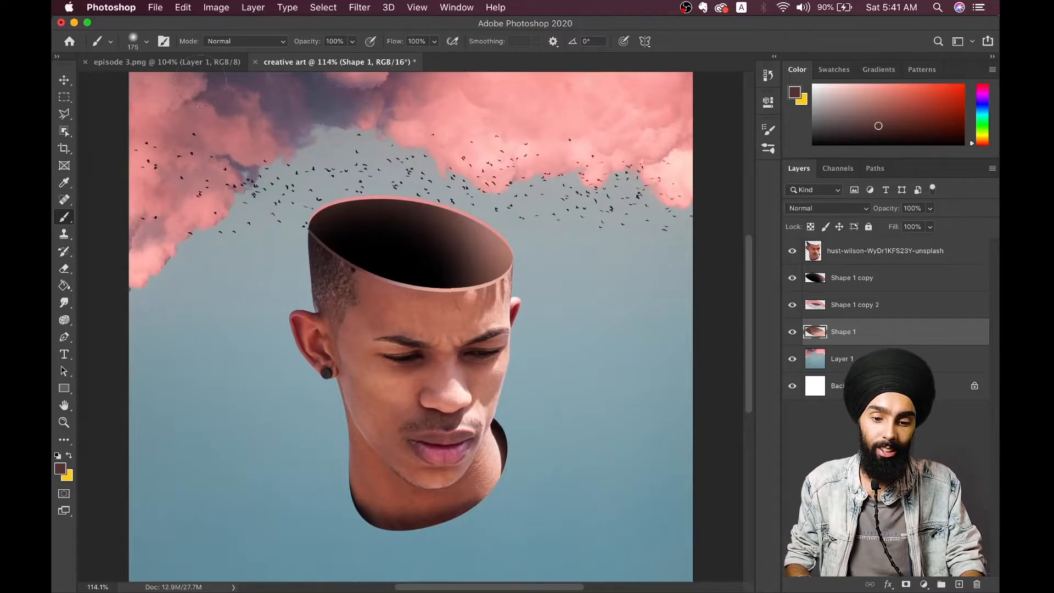
pyautogui.scroll(3, 512, 318)
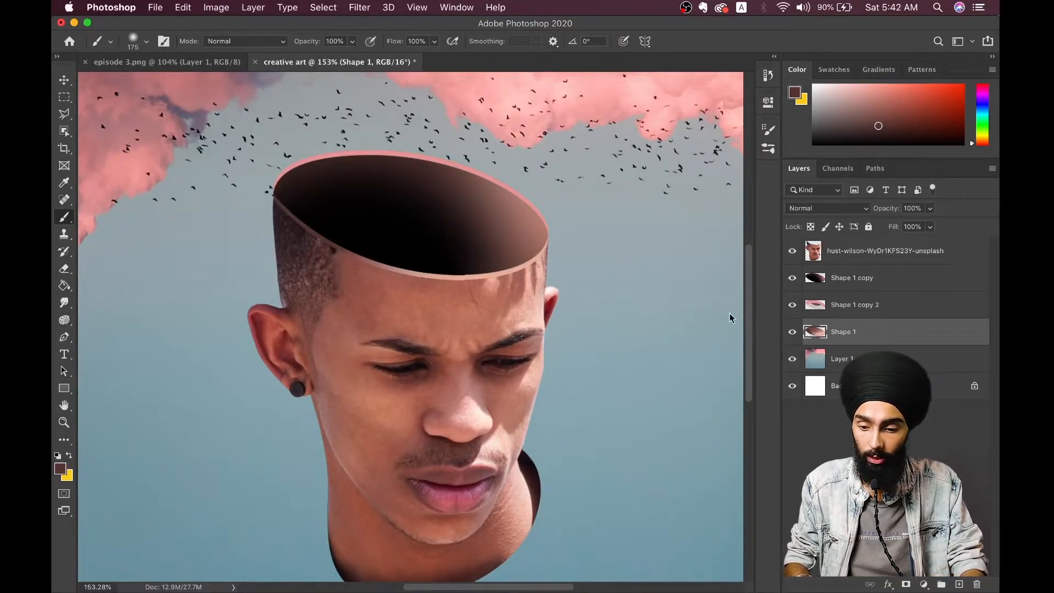
# Reload the Shape 1 layer's outline, retouch the front rim with sampled brown, dark hair and light skin tones, and deselect.
pyautogui.keyDown('super'); pyautogui.click(811, 326); pyautogui.keyUp('super')
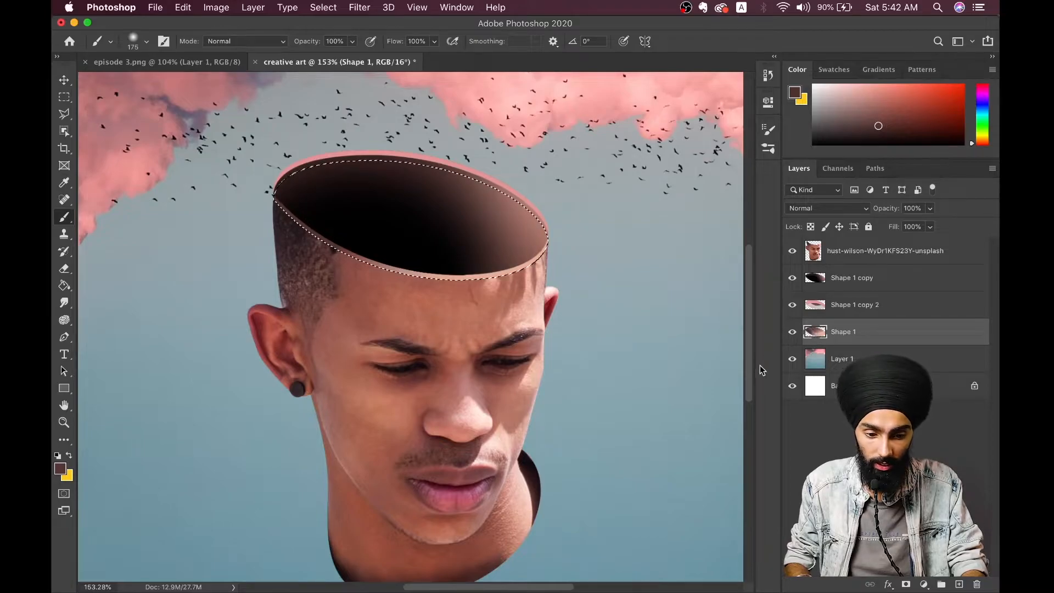
pyautogui.keyDown('alt'); pyautogui.click(340, 256); pyautogui.keyUp('alt')
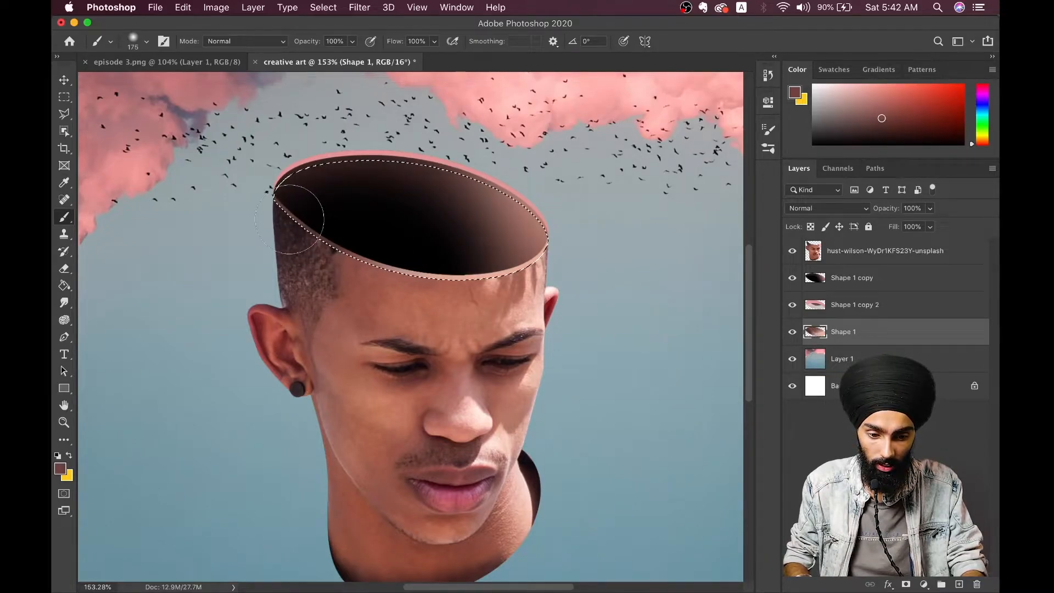
pyautogui.keyDown('alt'); pyautogui.click(333, 250); pyautogui.keyUp('alt')
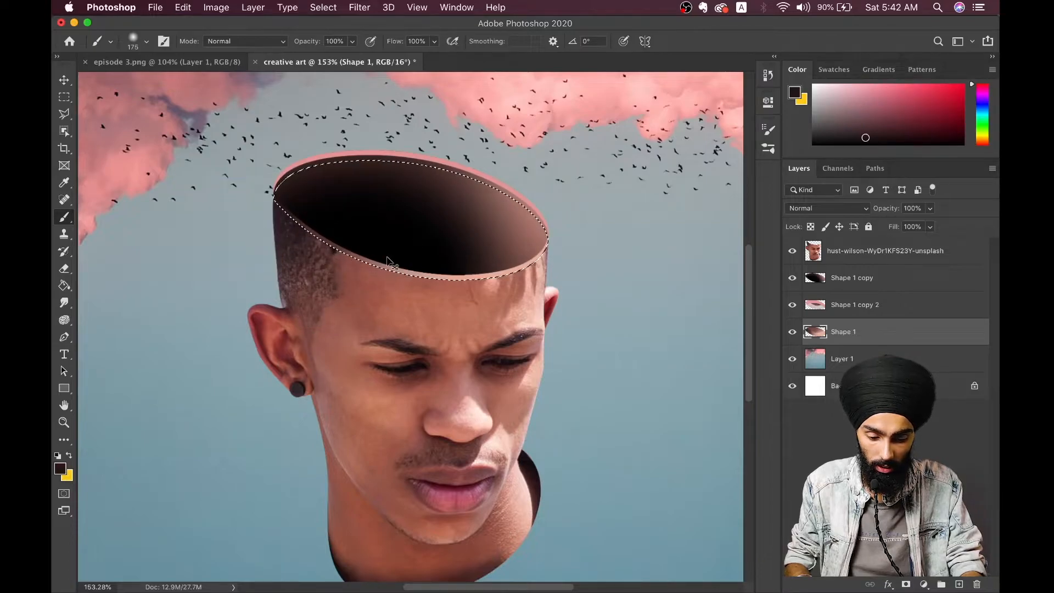
pyautogui.keyDown('alt'); pyautogui.click(547, 307); pyautogui.keyUp('alt')
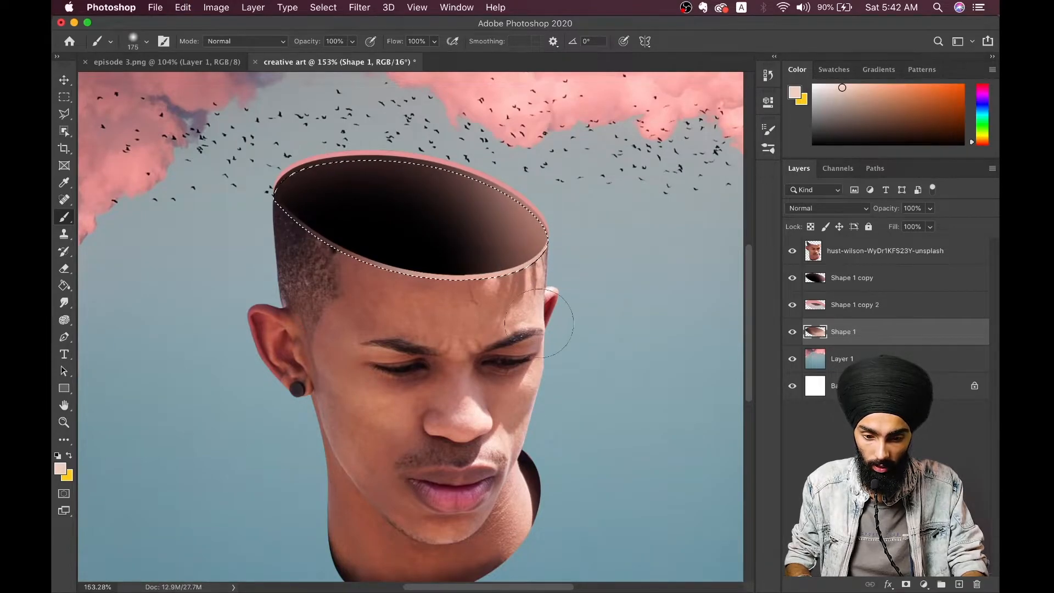
pyautogui.press('super+d')
pyautogui.scroll(-3, 485, 333)
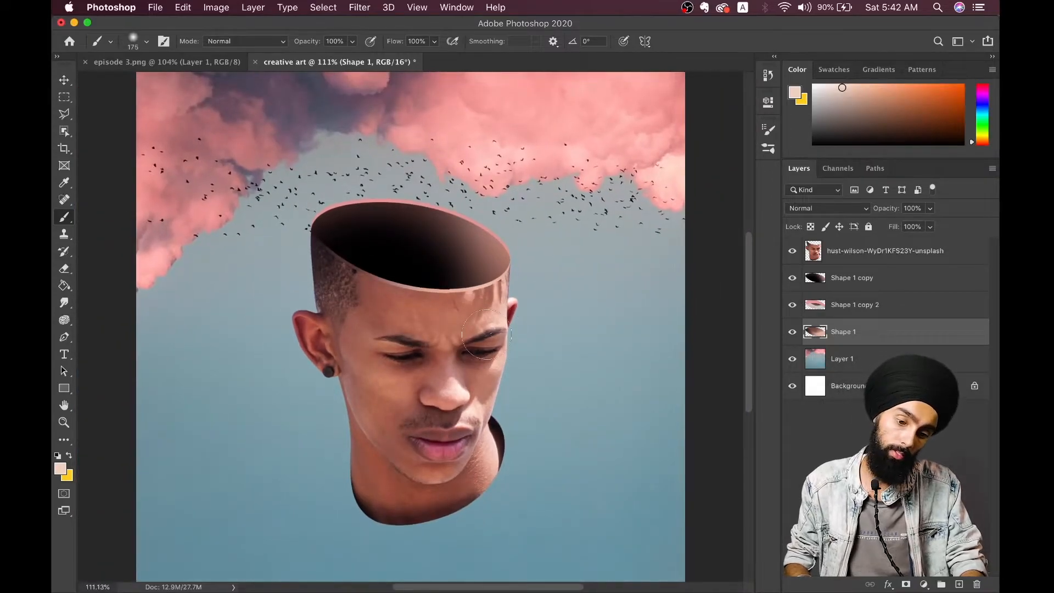
# Load the Shape 1 copy 2 outline as a selection, activate that layer, and paint the back rim with sampled dark hair tone.
pyautogui.scroll(2, 486, 334)
pyautogui.scroll(2, 372, 271)
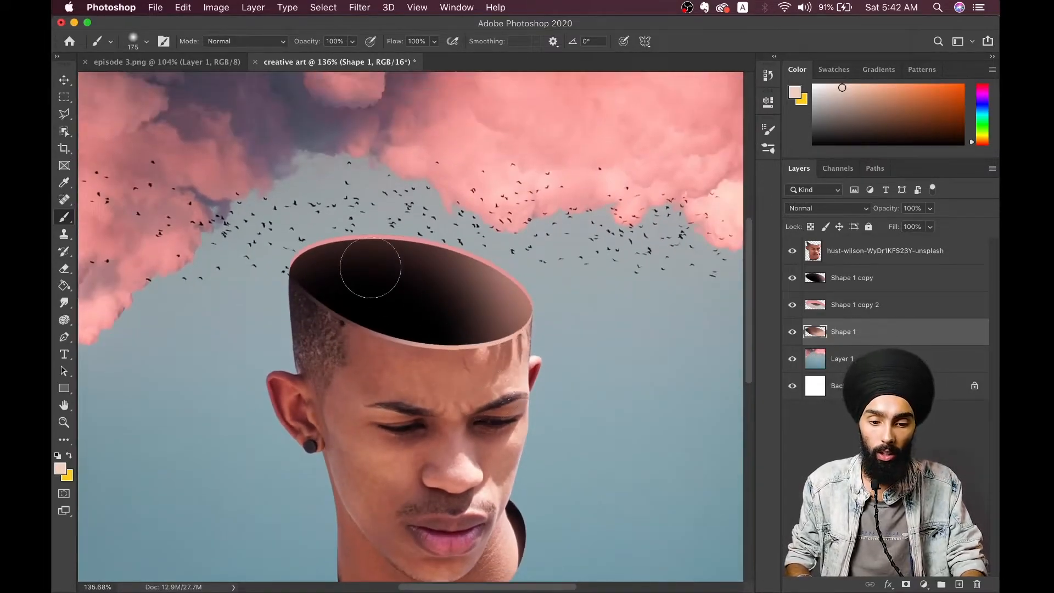
pyautogui.keyDown('super'); pyautogui.click(810, 307); pyautogui.keyUp('super')
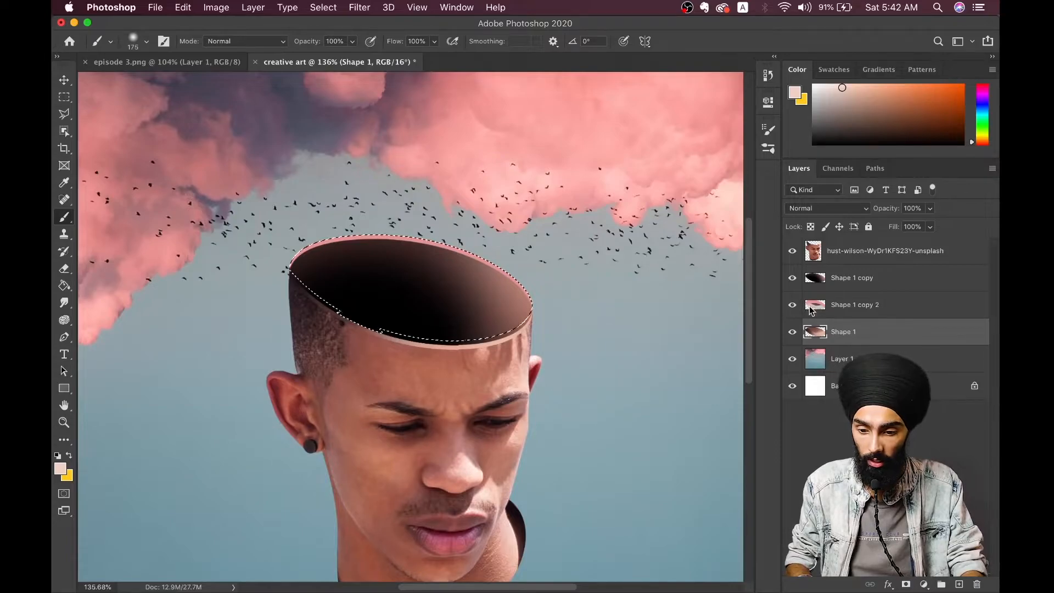
pyautogui.hotkey('alt', ']')
pyautogui.scroll(-3, 462, 299)
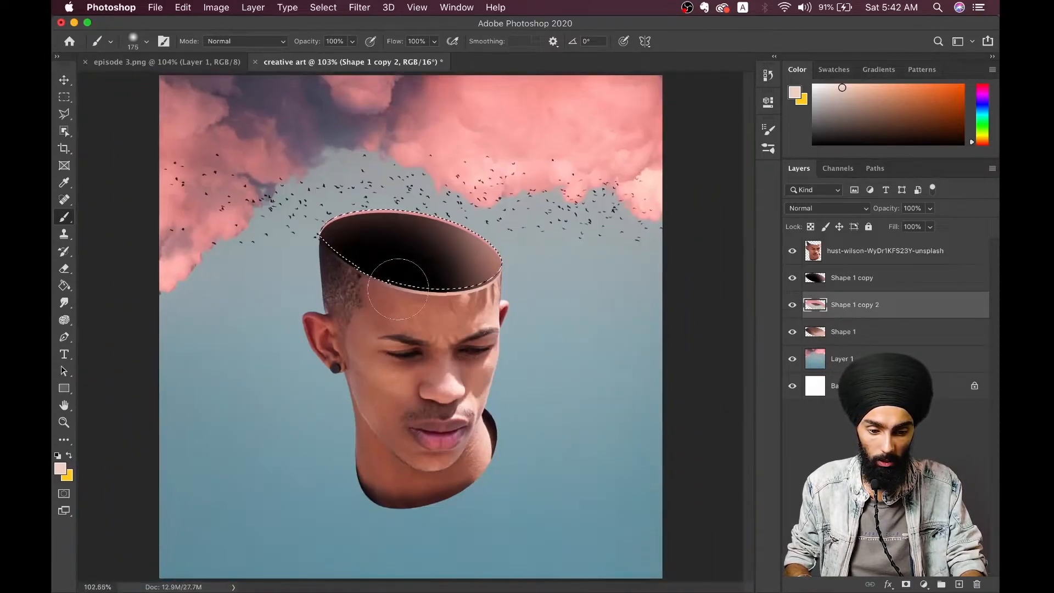
pyautogui.keyDown('alt'); pyautogui.click(345, 263); pyautogui.keyUp('alt')
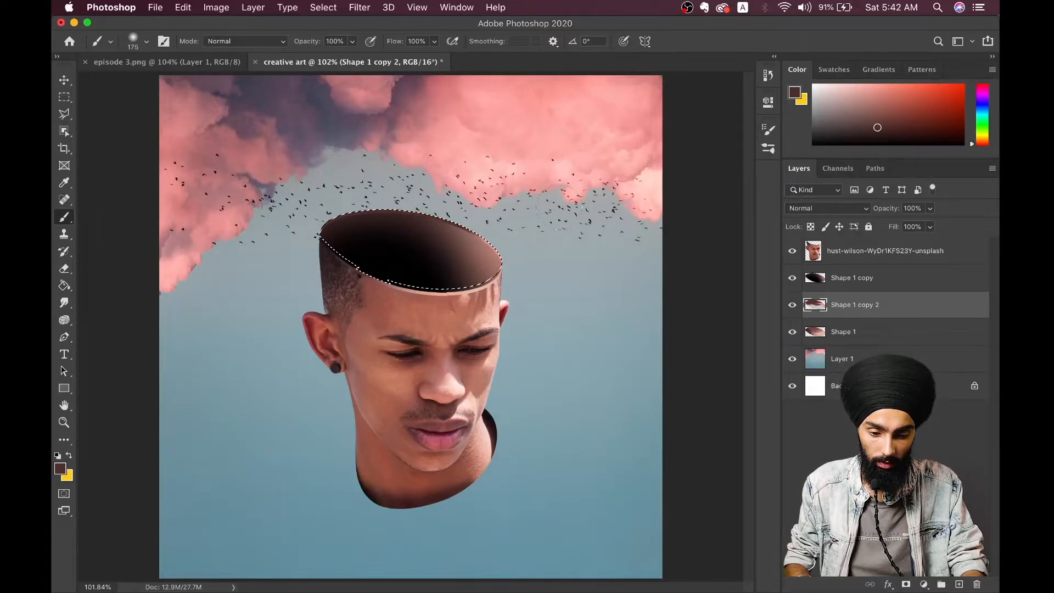
# Compare the rim with episode 3.png and brush a sampled reddish-brown skin tone over the back rim on Shape 1 copy 2.
pyautogui.click(162, 63)
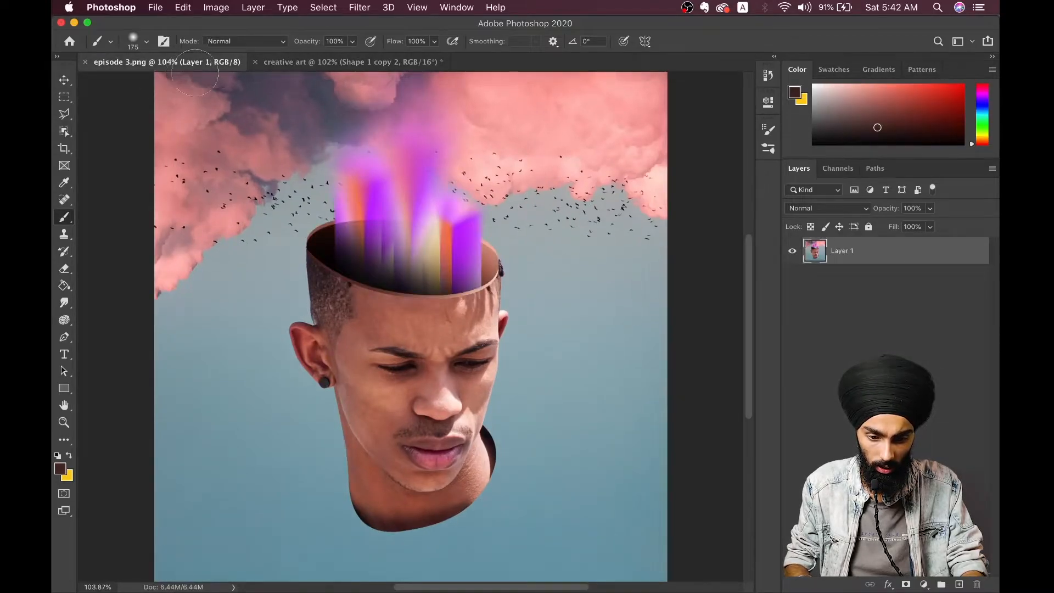
pyautogui.click(302, 61)
pyautogui.scroll(1, 393, 284)
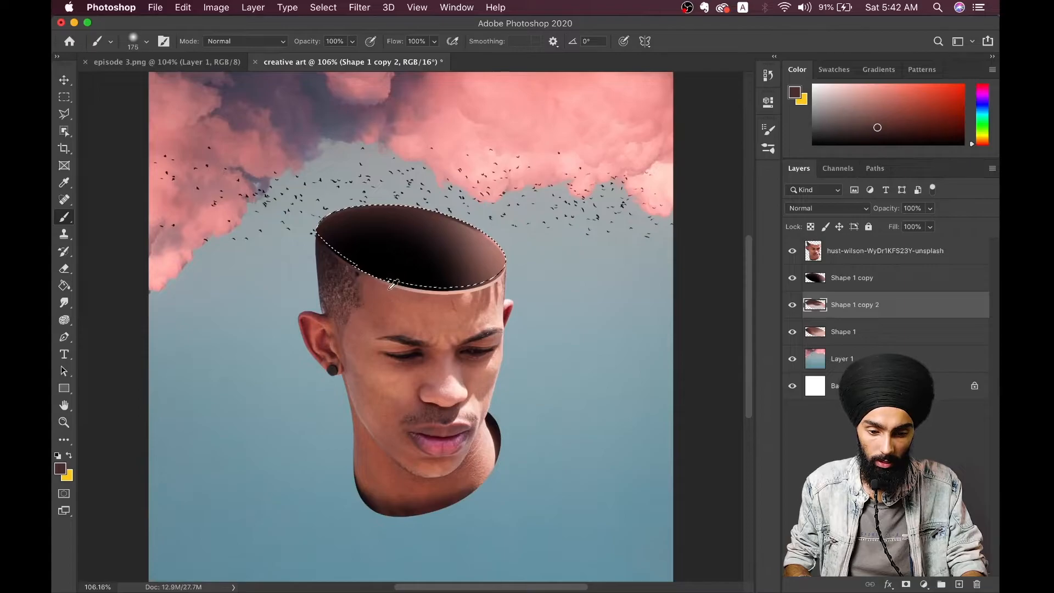
pyautogui.keyDown('alt'); pyautogui.click(393, 284); pyautogui.keyUp('alt')
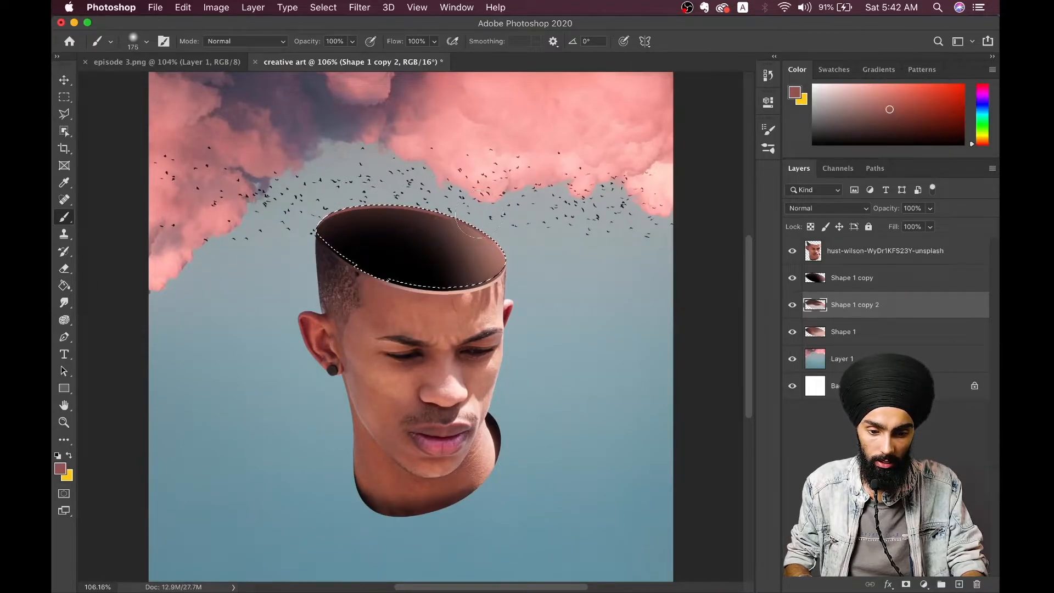
pyautogui.click(210, 59)
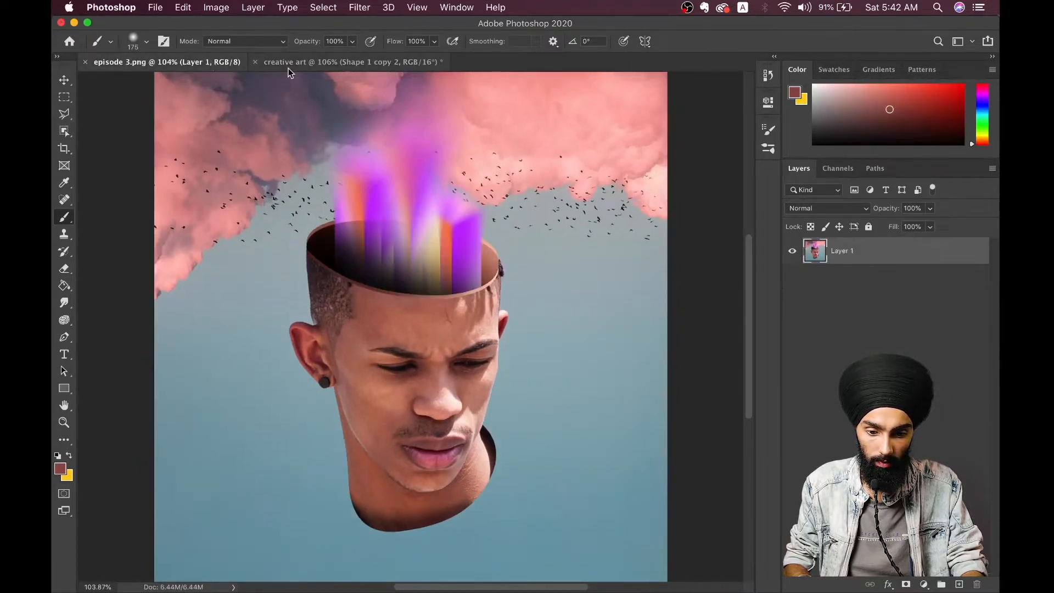
pyautogui.click(345, 67)
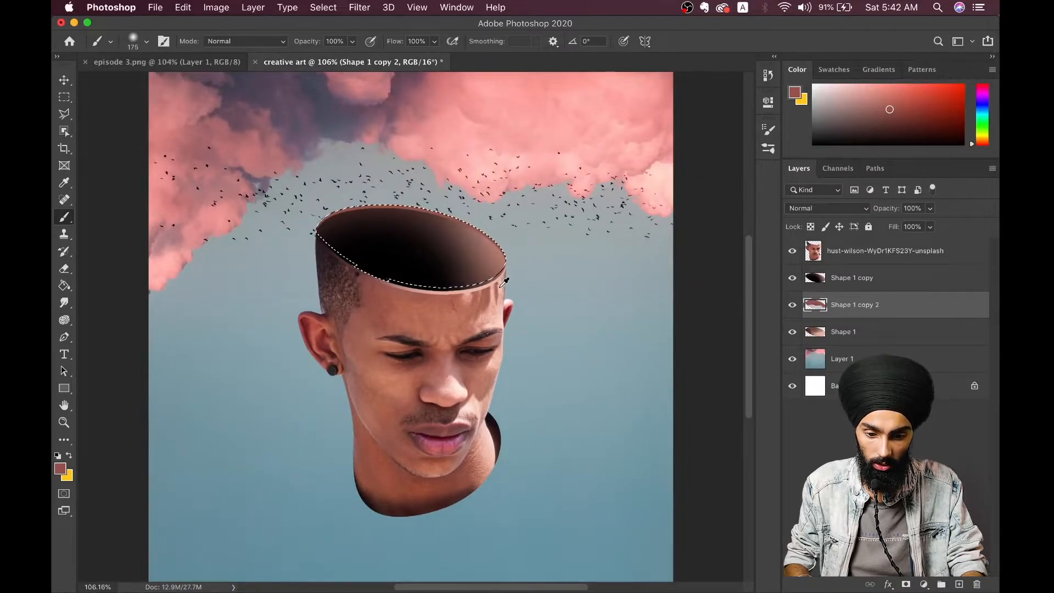
# Sample light skin from the right forehead, enlarge the brush to 500 px, and softly lighten the back rim's right end.
pyautogui.keyDown('alt'); pyautogui.click(506, 272); pyautogui.keyUp('alt')
pyautogui.press(']')
pyautogui.press(']')
pyautogui.press(']')
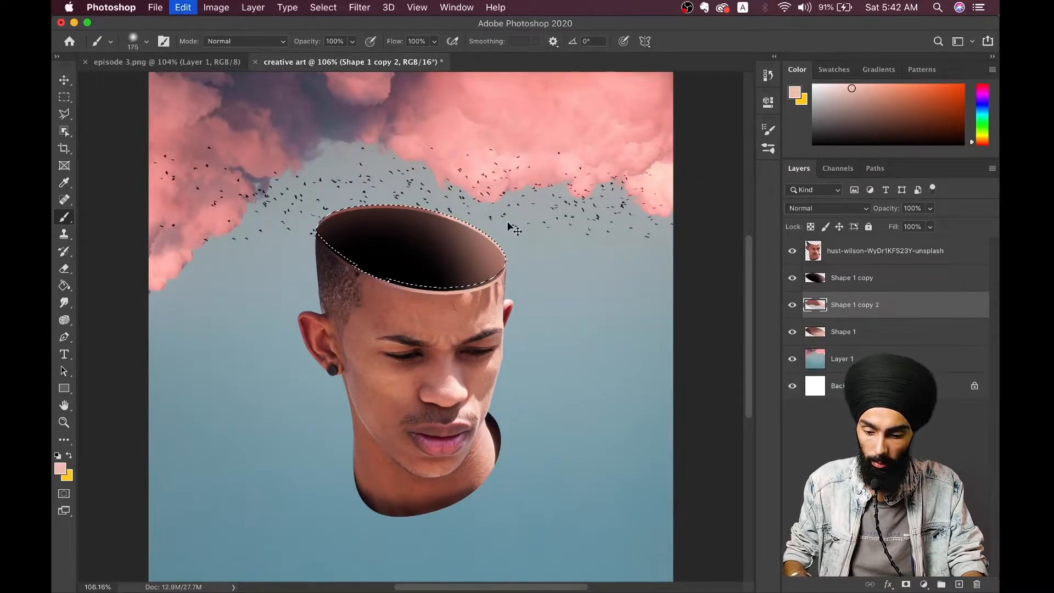
pyautogui.press(']')
pyautogui.press(']')
pyautogui.press(']')
pyautogui.click(508, 222)
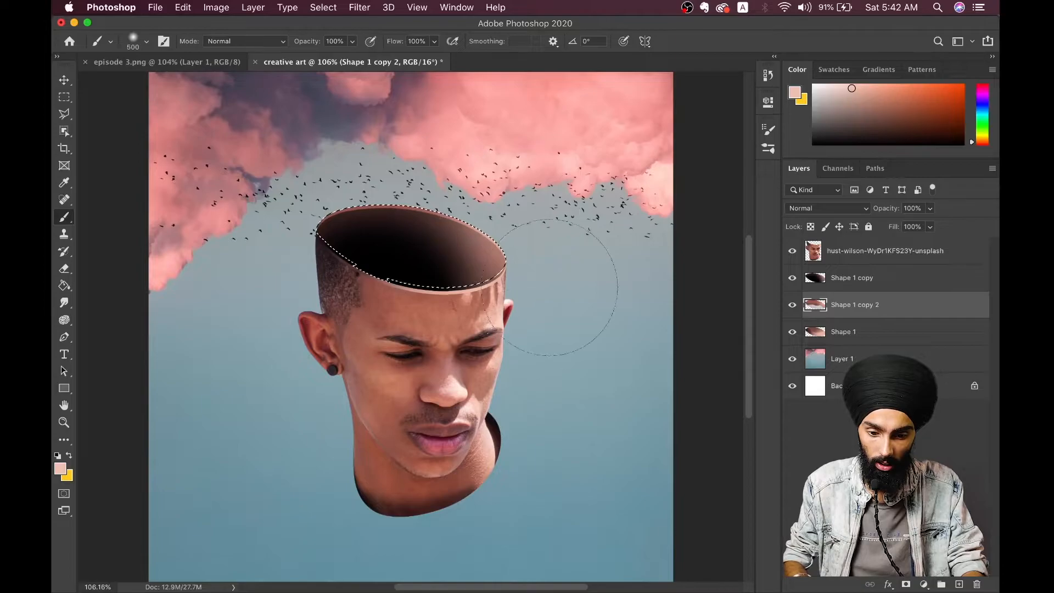
# Blend the rest of the back rim with sampled reddish-brown skin and dark hair tones, and deselect.
pyautogui.keyDown('alt'); pyautogui.click(367, 285); pyautogui.keyUp('alt')
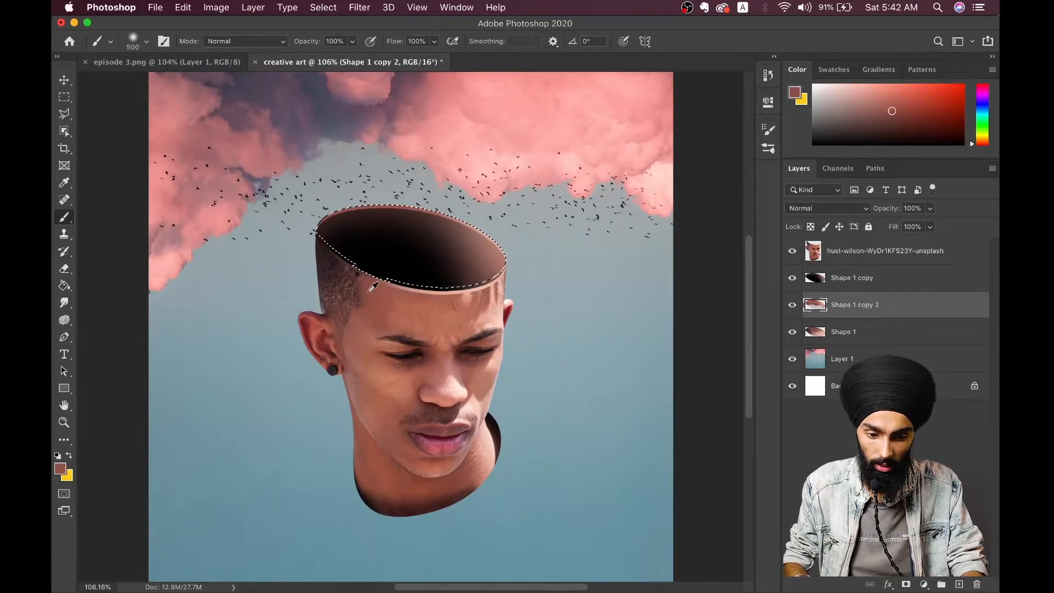
pyautogui.keyDown('alt'); pyautogui.click(347, 269); pyautogui.keyUp('alt')
pyautogui.press('super+d')
pyautogui.scroll(-2, 301, 379)
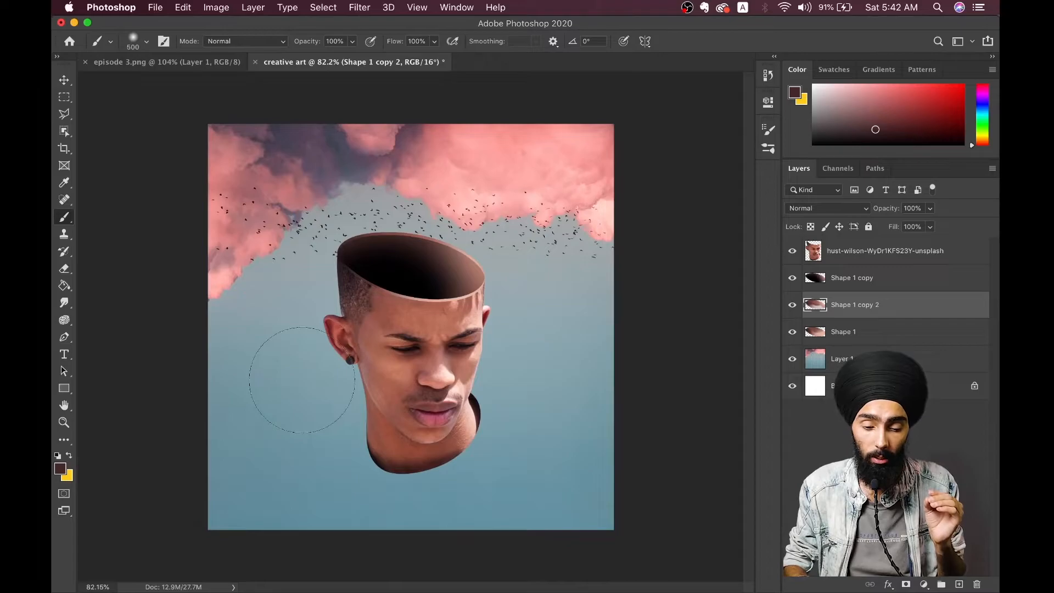
# Examine the finished rim against episode 3.png, looking at the colored bars rising from the opening.
pyautogui.click(63, 81)
pyautogui.scroll(2, 320, 253)
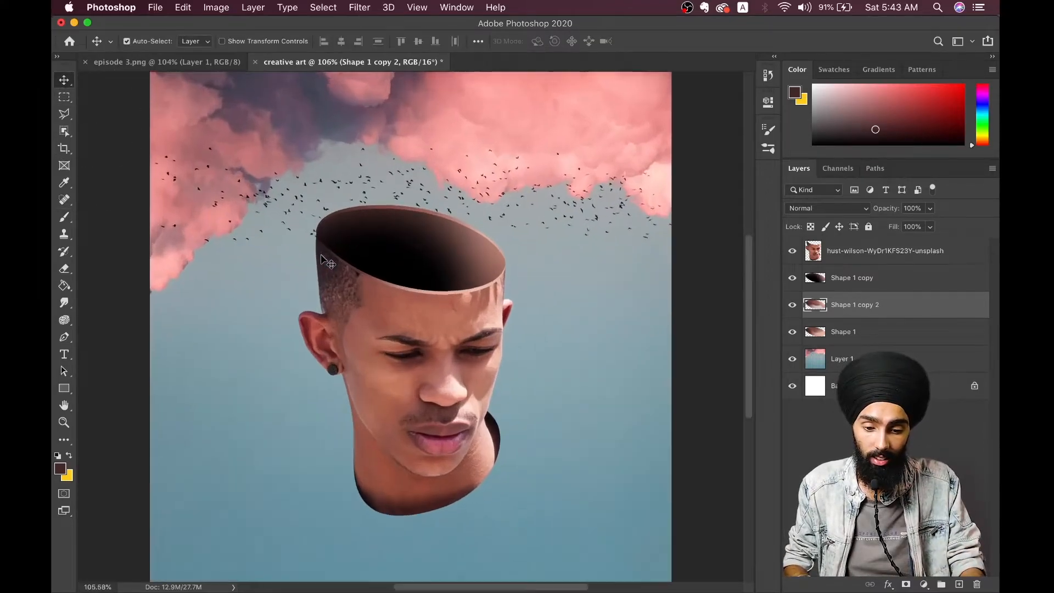
pyautogui.scroll(-1, 320, 254)
pyautogui.click(203, 61)
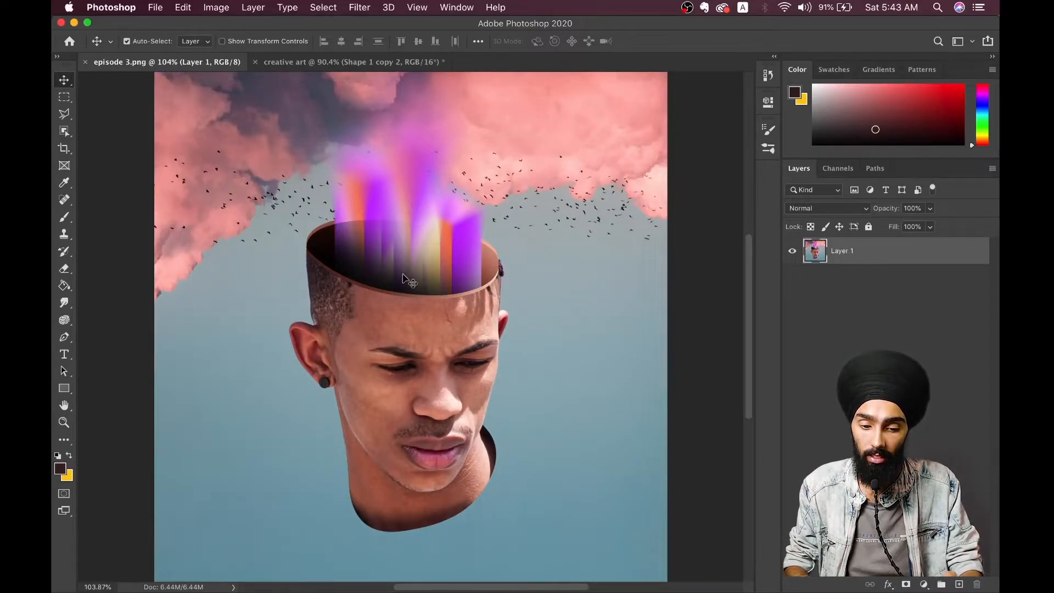
pyautogui.click(313, 64)
pyautogui.scroll(2, 358, 295)
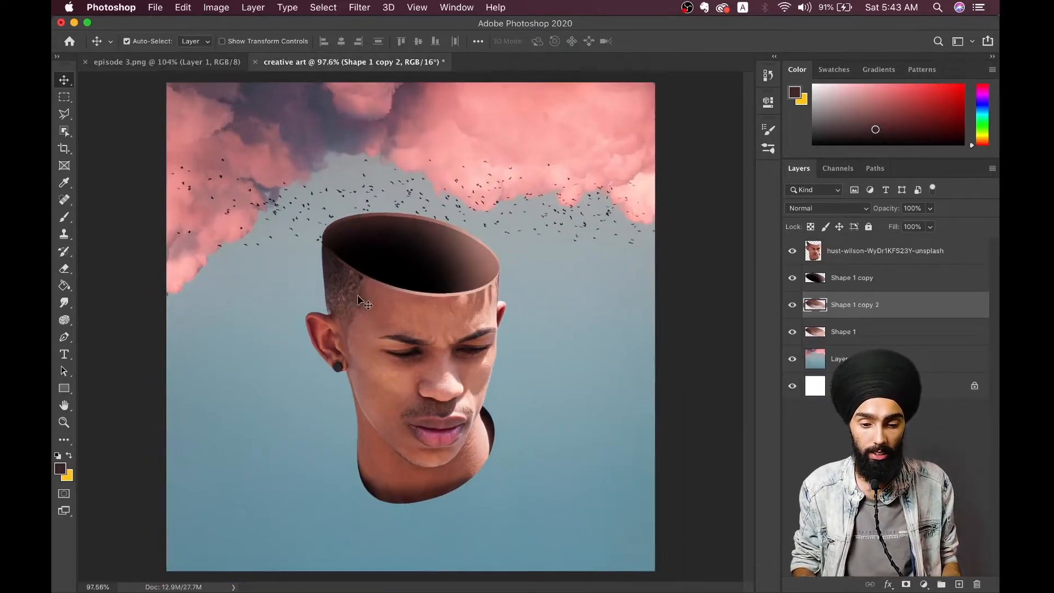
pyautogui.scroll(-2, 358, 295)
pyautogui.scroll(2, 357, 294)
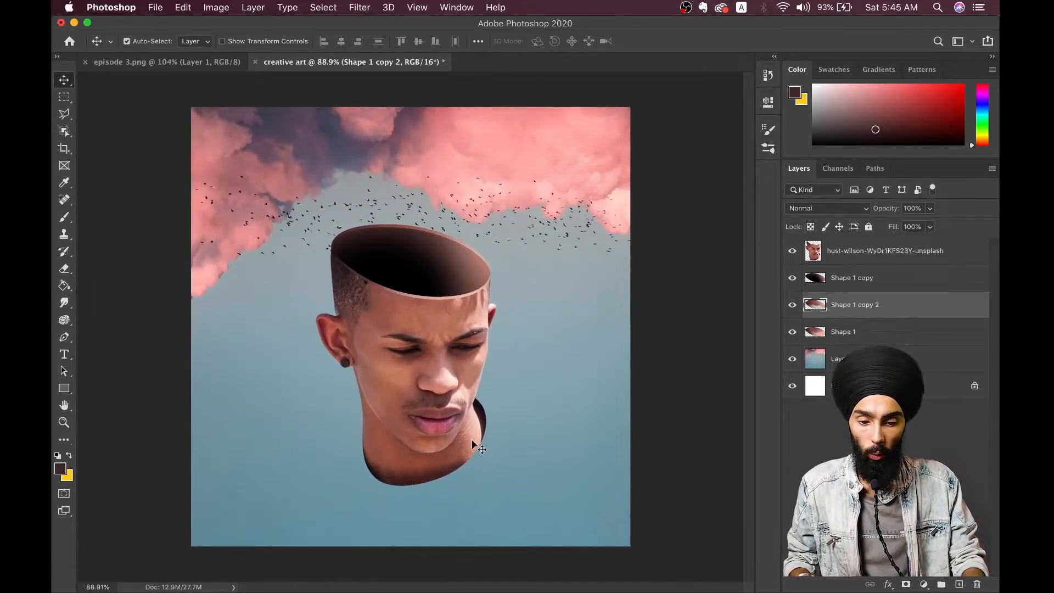
# Draw a rectangle about 79 by 391 px across the head opening and fill it with a recently used near-black brown.
pyautogui.click(64, 388)
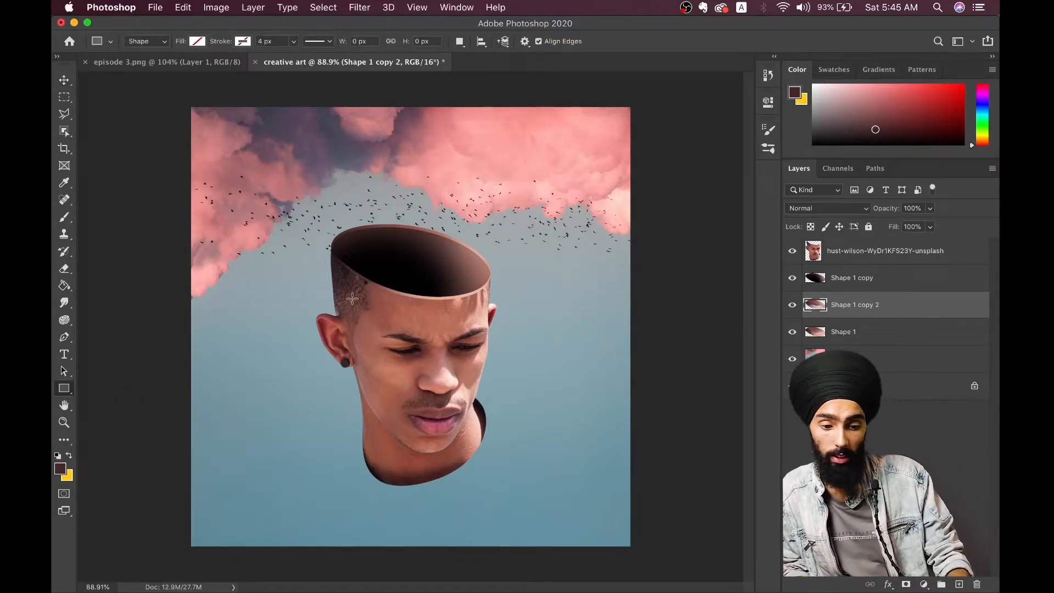
pyautogui.moveTo(426, 212); pyautogui.dragTo(450, 326)
pyautogui.scroll(2, 460, 272)
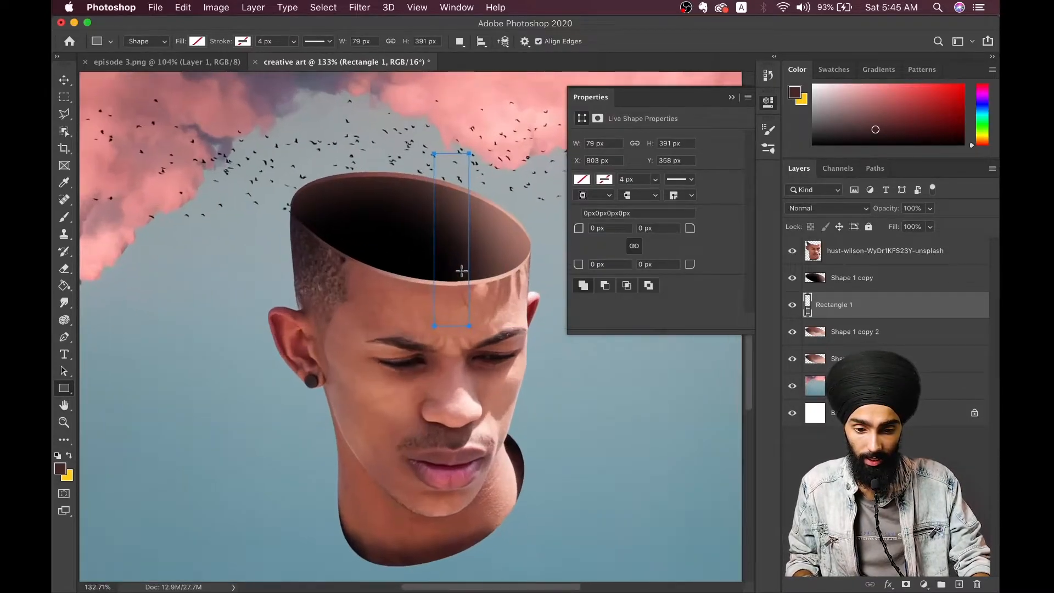
pyautogui.scroll(2, 461, 271)
pyautogui.click(582, 180)
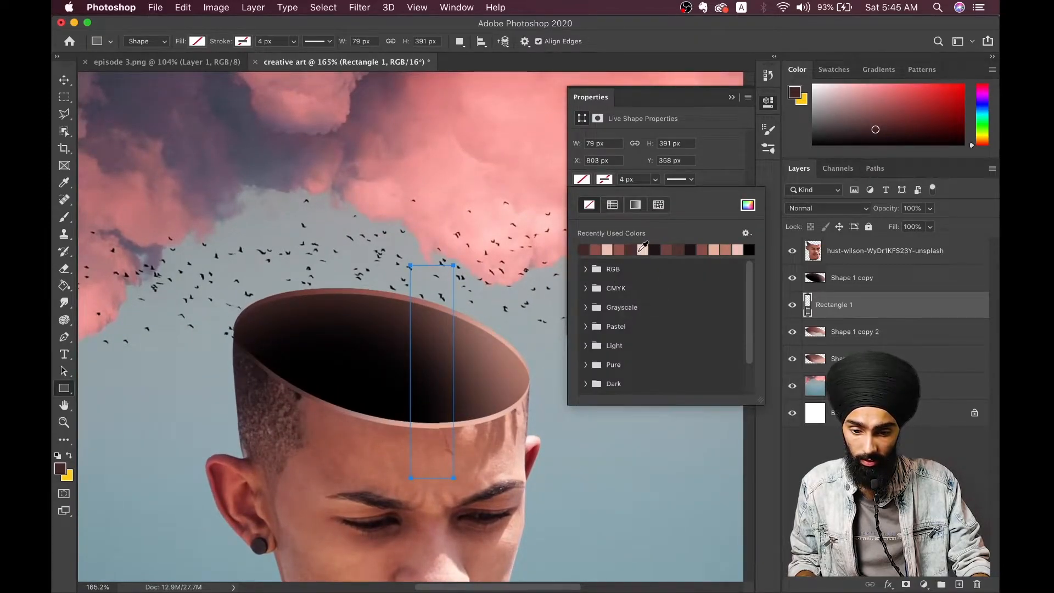
pyautogui.click(654, 250)
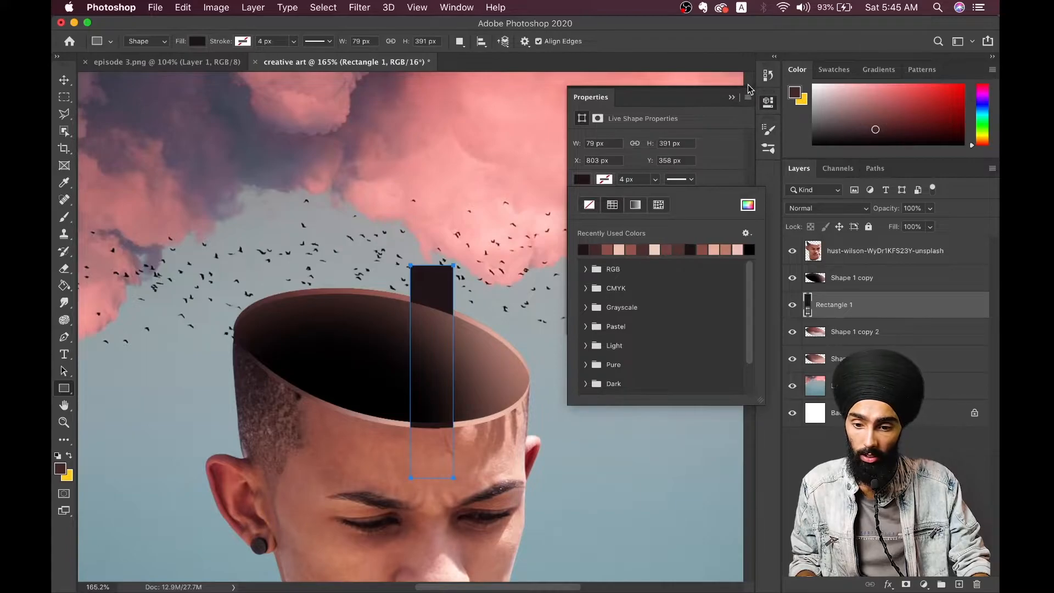
pyautogui.click(732, 97)
# Move the Rectangle 1 layer above Shape 1 copy and skew the bar's right side upward, accepting conversion to a regular path.
pyautogui.click(64, 80)
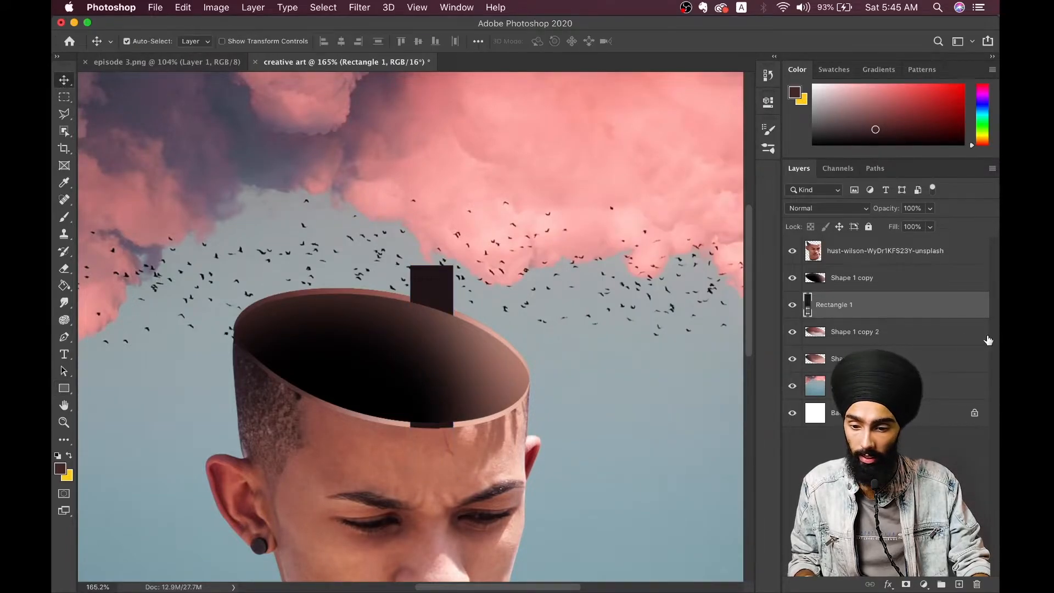
pyautogui.moveTo(883, 297); pyautogui.dragTo(877, 274)
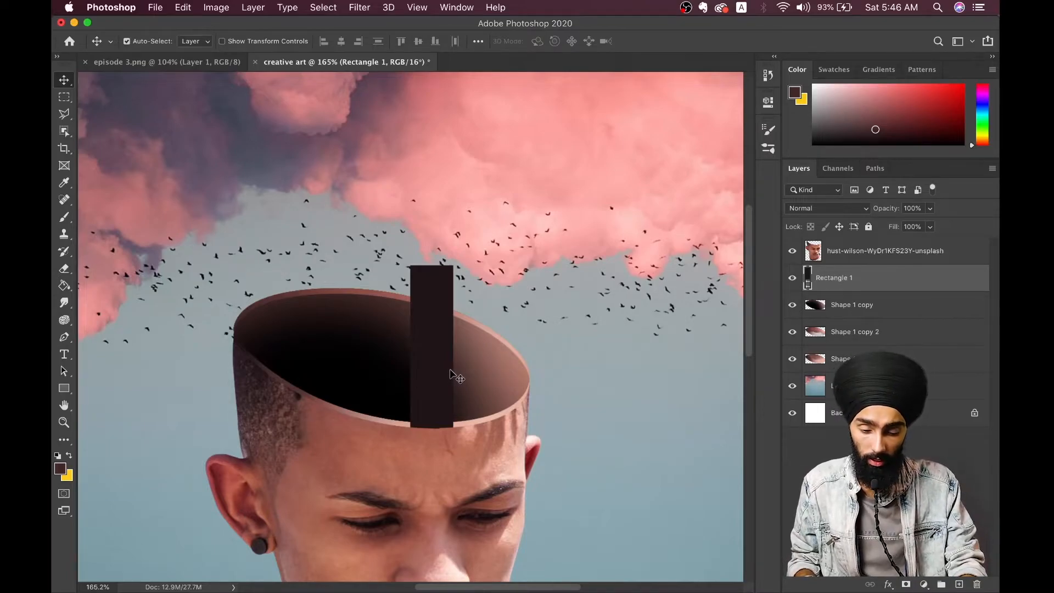
pyautogui.hotkey('ctrl', 't')
pyautogui.rightClick(438, 358)
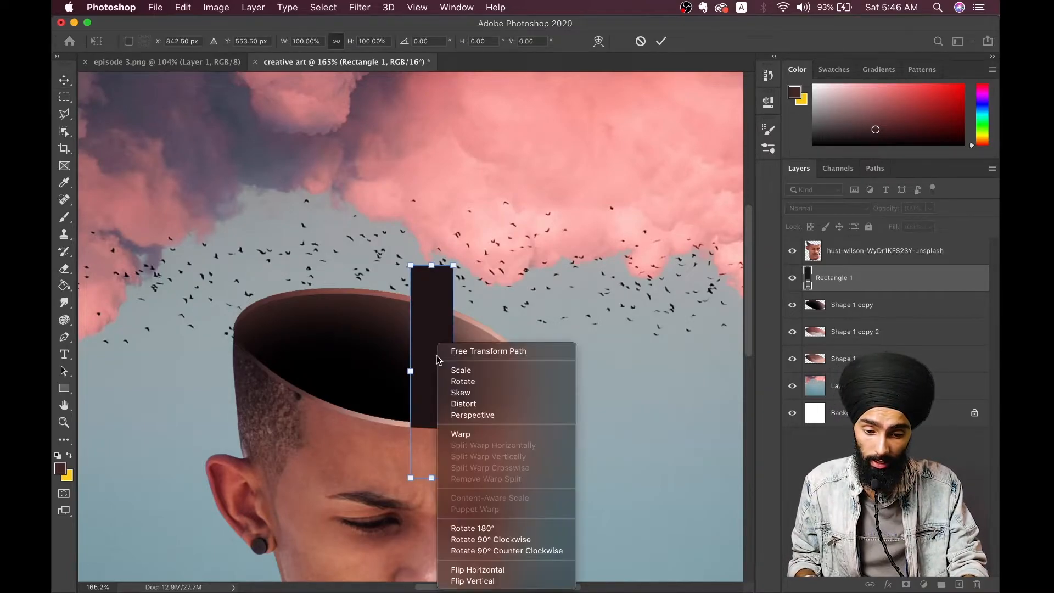
pyautogui.click(460, 393)
pyautogui.moveTo(455, 336); pyautogui.dragTo(448, 322)
pyautogui.press('Return')
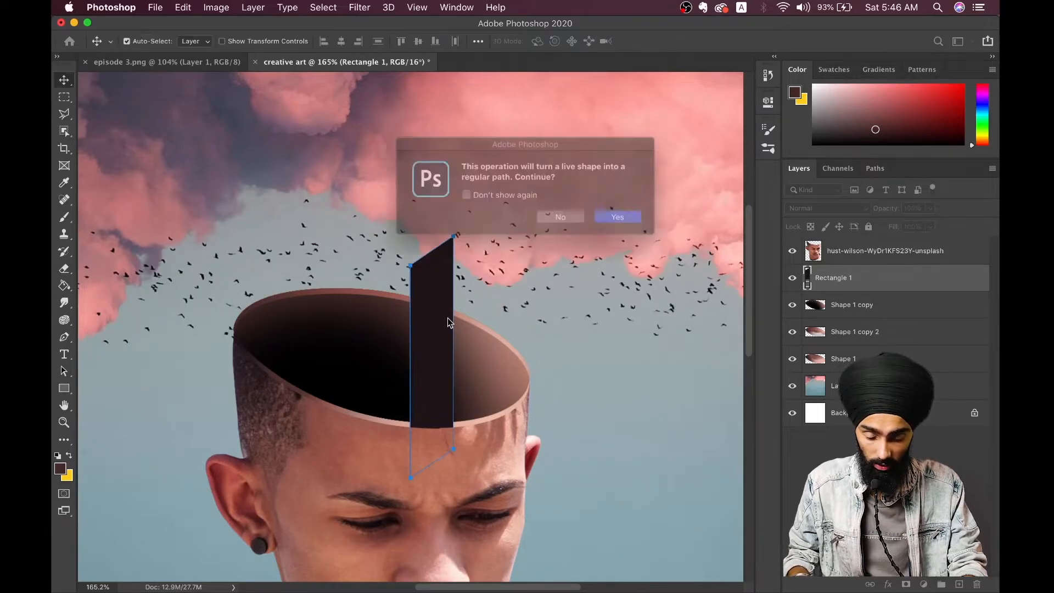
pyautogui.click(614, 222)
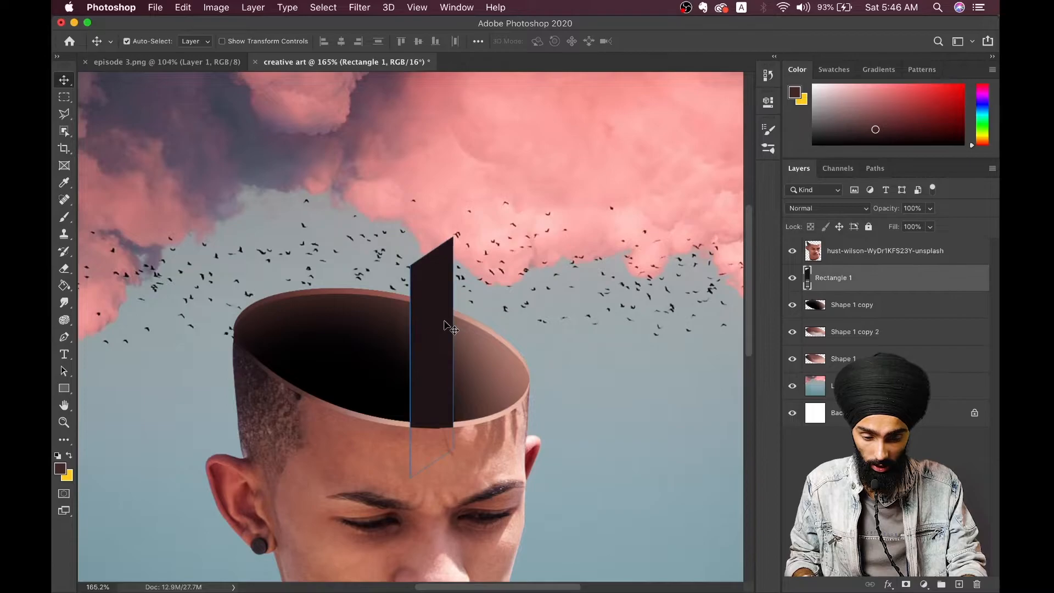
pyautogui.scroll(1, 448, 325)
pyautogui.press('super+v')
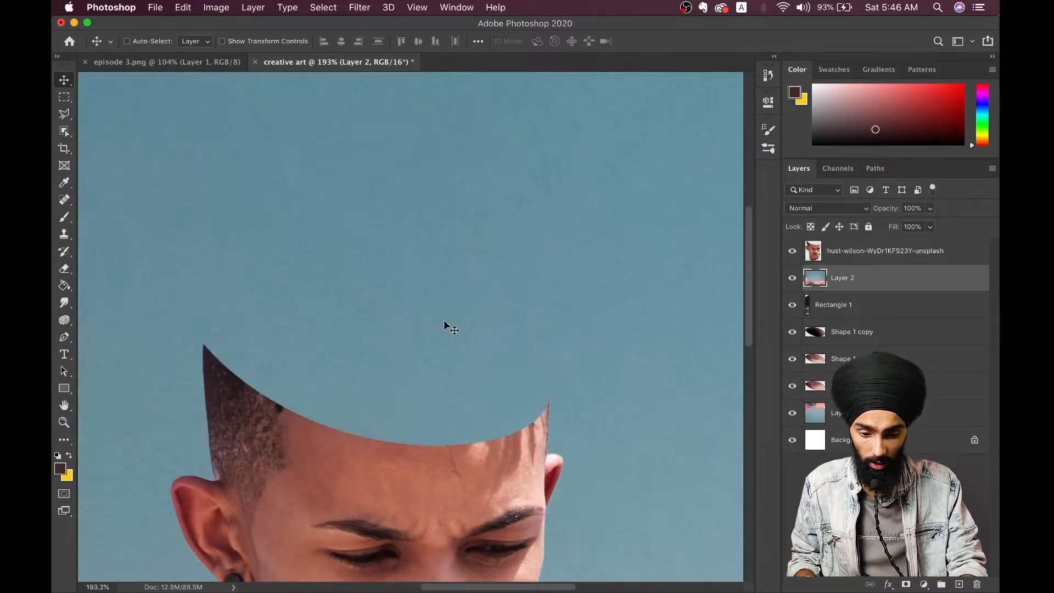
pyautogui.scroll(-3, 448, 328)
pyautogui.press('super+z')
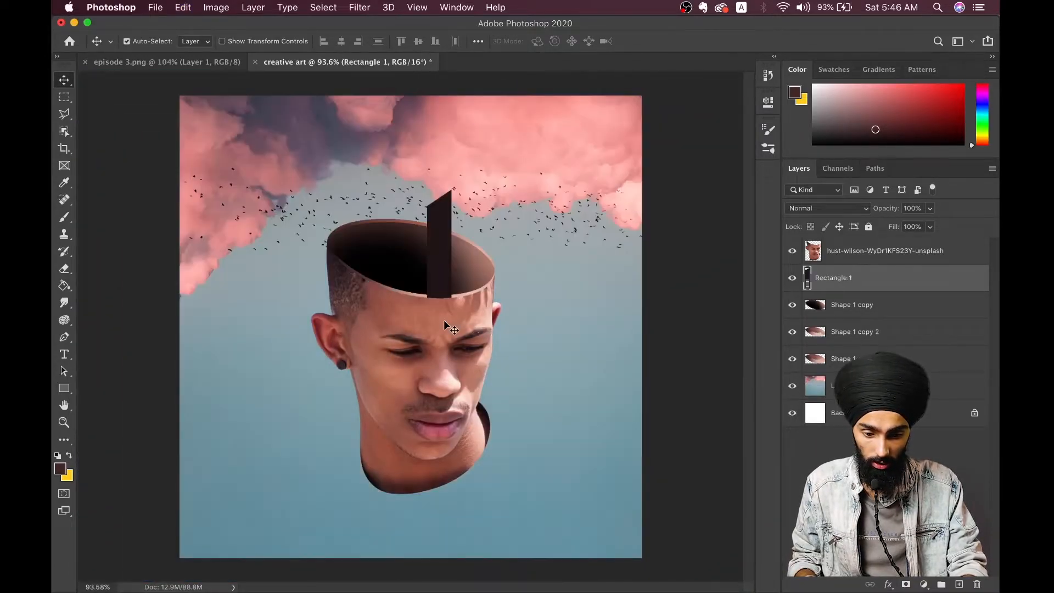
# Copy and paste the skewed bar layer and place the duplicate just left of the original inside the head opening.
pyautogui.scroll(2, 446, 325)
pyautogui.press('super+c')
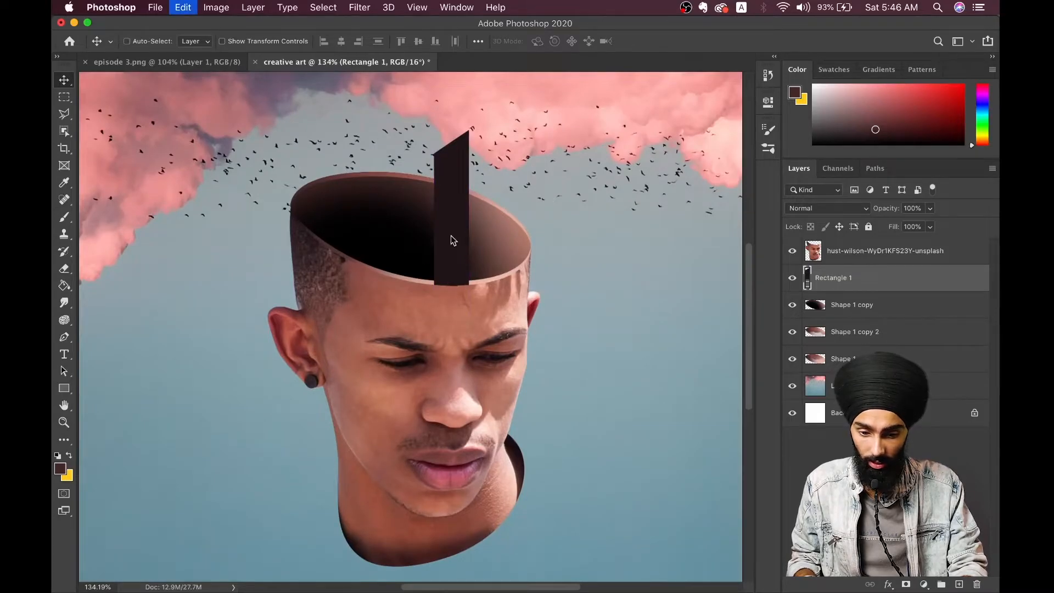
pyautogui.press('super+v')
pyautogui.scroll(2, 446, 275)
pyautogui.moveTo(410, 275); pyautogui.dragTo(410, 244)
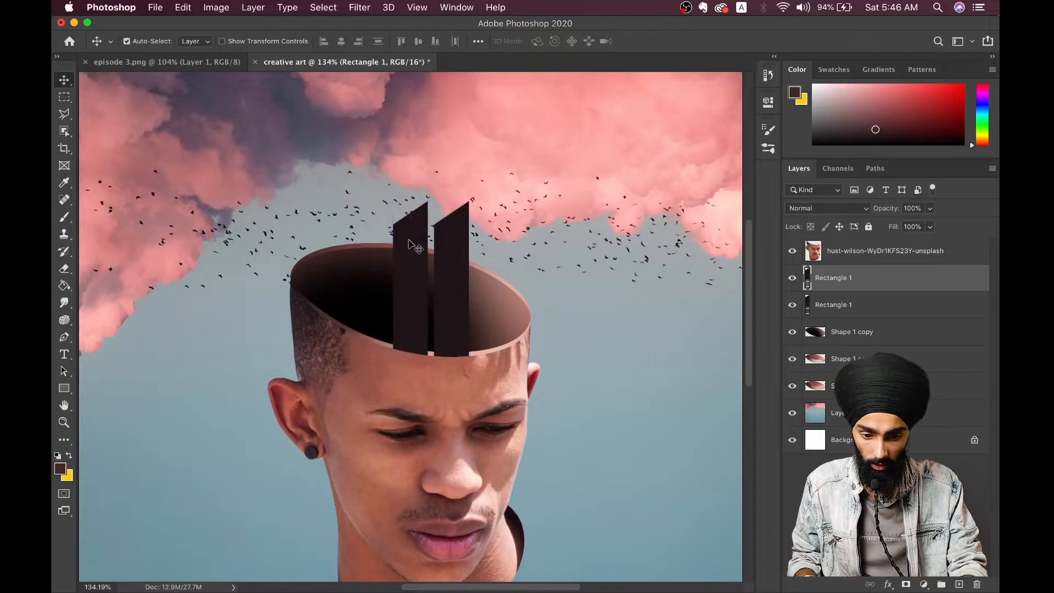
# Flip the duplicated bar horizontally and move it flush against the original bar so their slanted tops form a V.
pyautogui.press('super+t')
pyautogui.rightClick(408, 243)
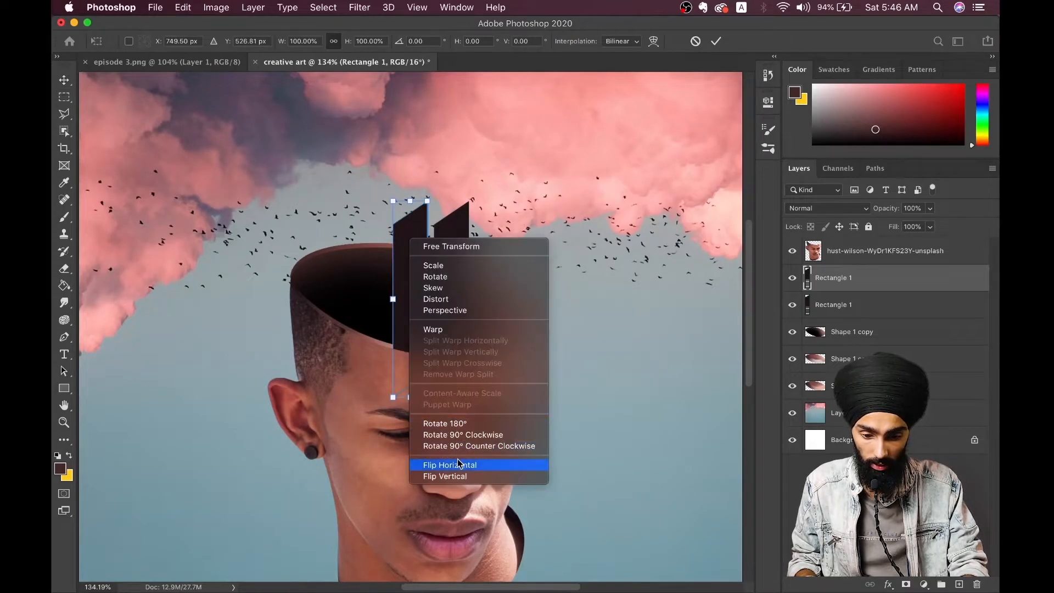
pyautogui.click(460, 464)
pyautogui.scroll(2, 430, 289)
pyautogui.moveTo(412, 244); pyautogui.dragTo(416, 244)
pyautogui.press('Return')
pyautogui.scroll(3, 416, 243)
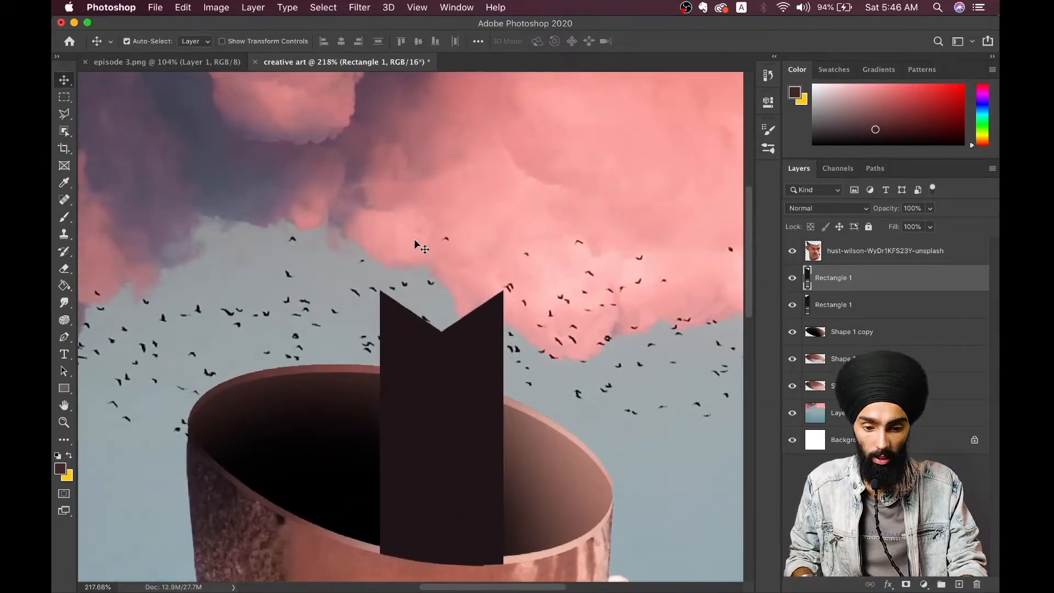
pyautogui.scroll(2, 420, 247)
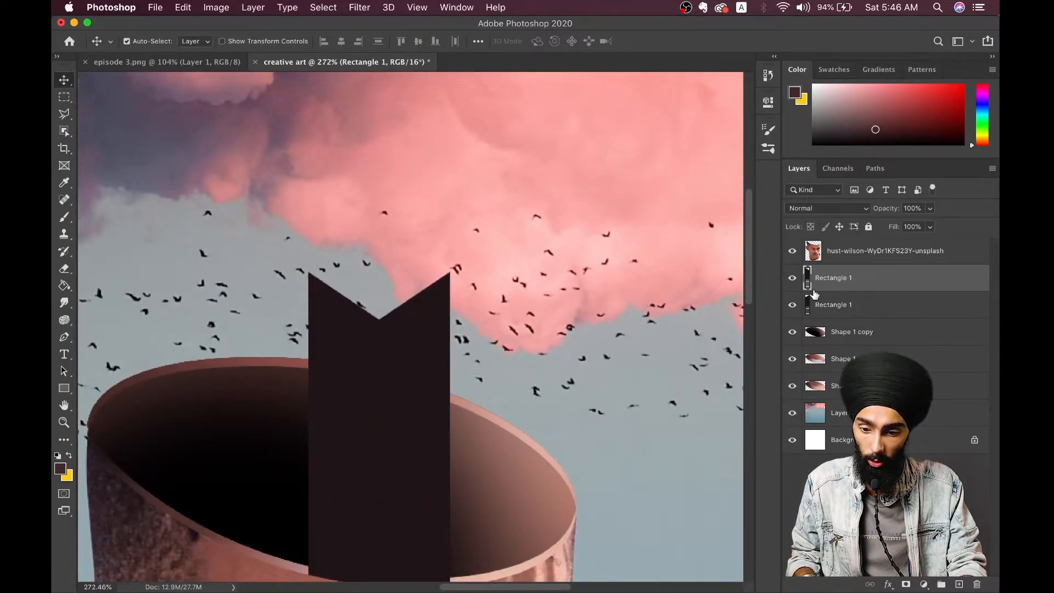
pyautogui.keyDown('super'); pyautogui.click(807, 277); pyautogui.keyUp('super')
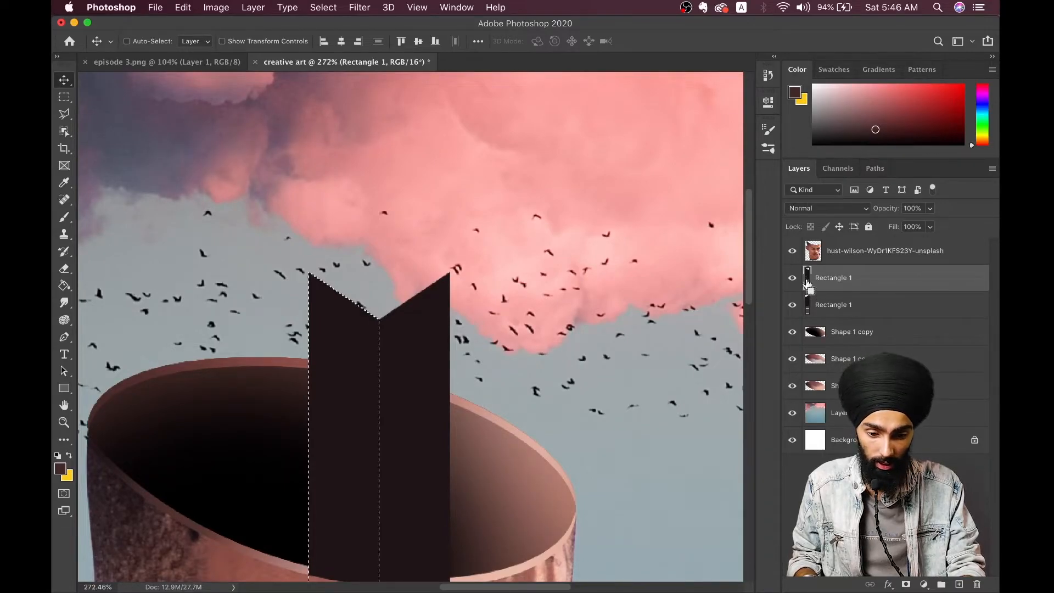
pyautogui.keyDown('super'); pyautogui.click(806, 280); pyautogui.keyUp('super')
pyautogui.scroll(3, 320, 348)
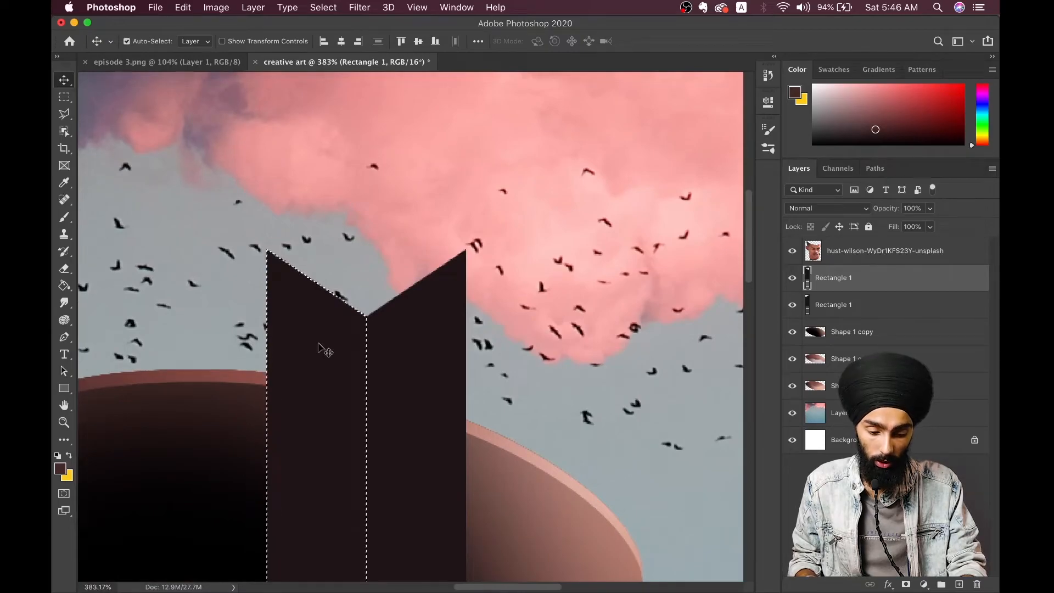
pyautogui.press('super+d')
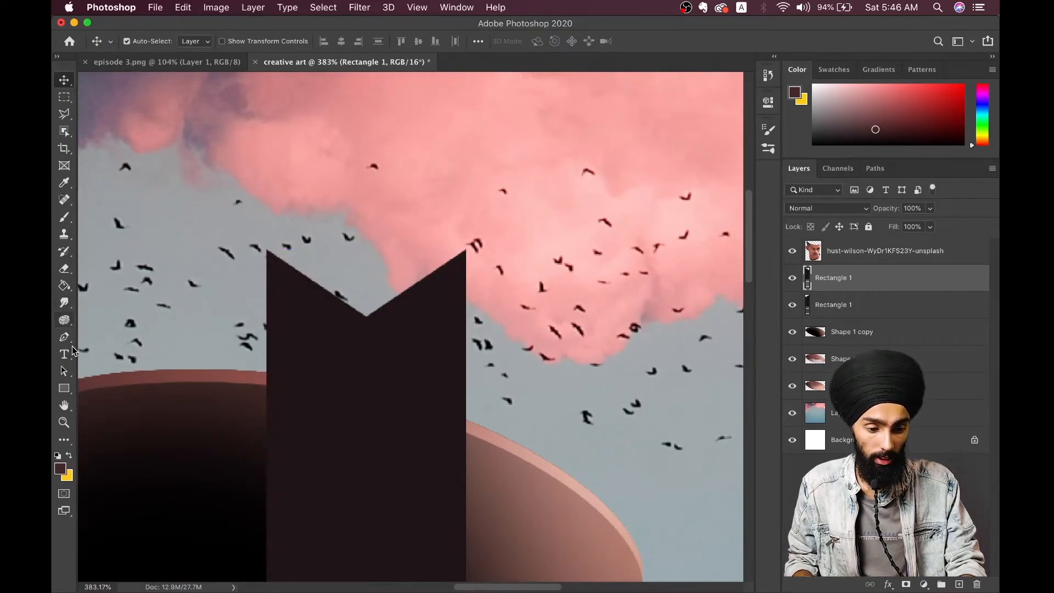
# With the Shape 1 copy layer active, outline a diamond-shaped Polygonal Lasso selection across the V-shaped top of the two bars.
pyautogui.click(64, 116)
pyautogui.scroll(1, 451, 361)
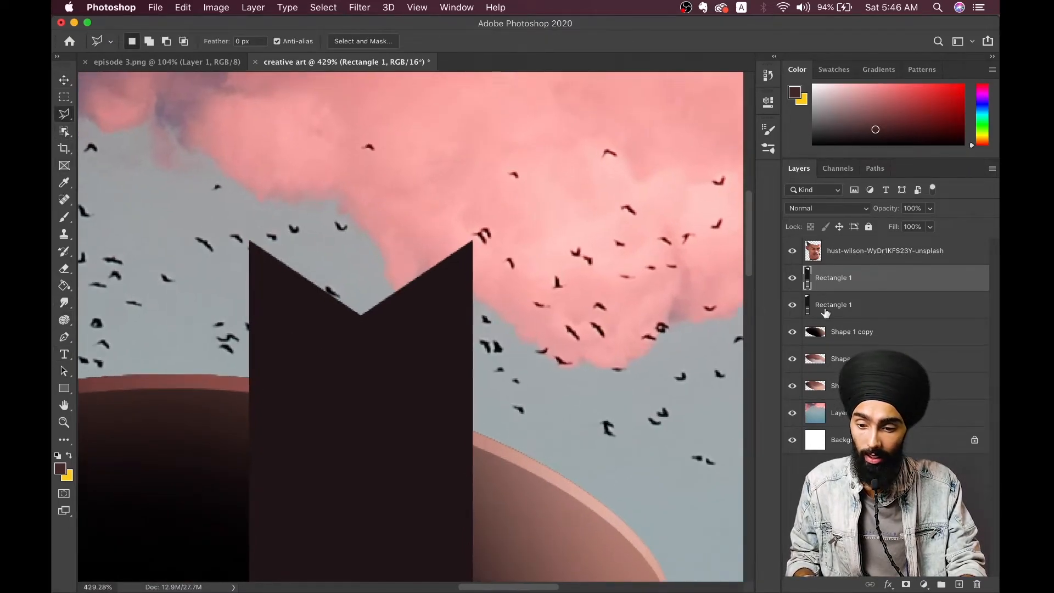
pyautogui.click(875, 306)
pyautogui.click(892, 333)
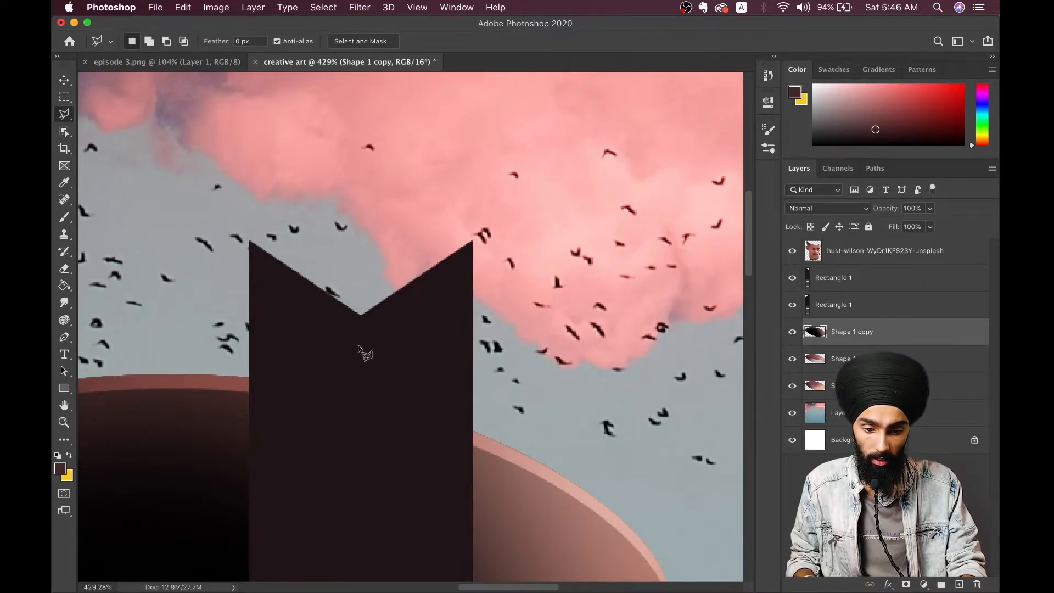
pyautogui.scroll(3, 362, 352)
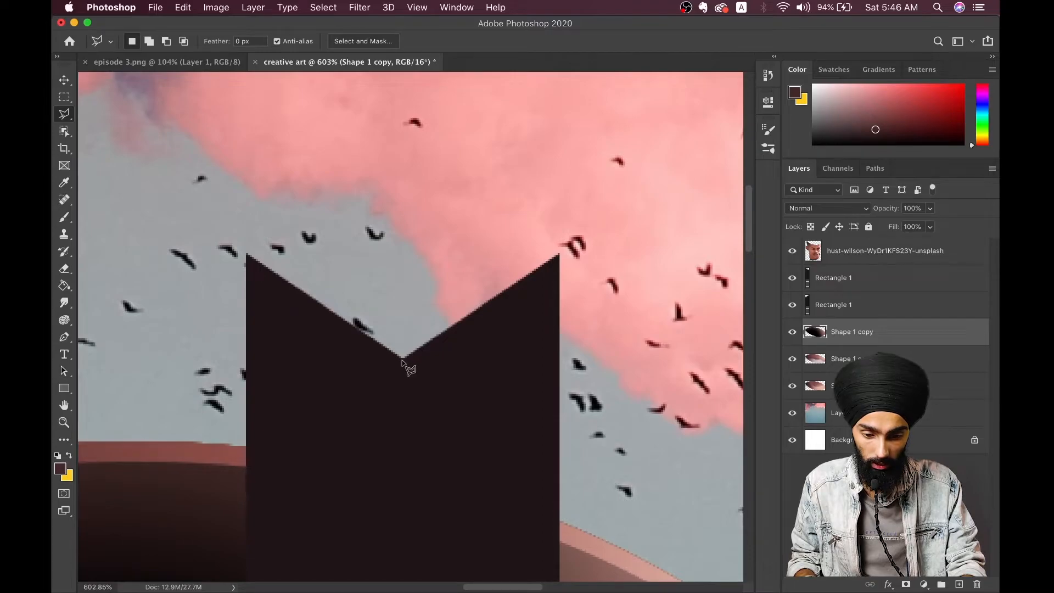
pyautogui.click(402, 361)
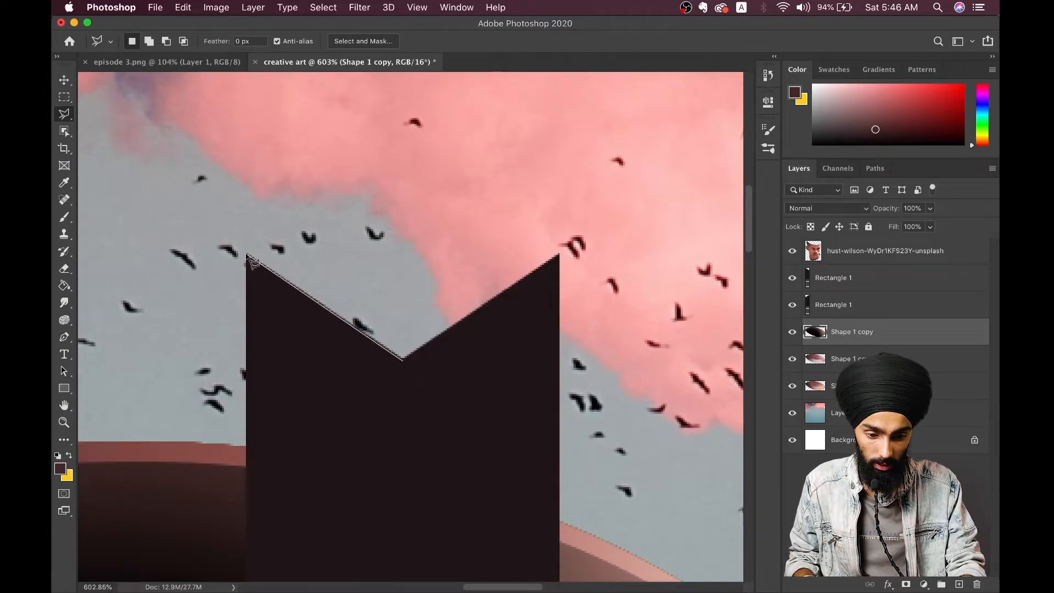
pyautogui.click(247, 258)
pyautogui.scroll(3, 247, 257)
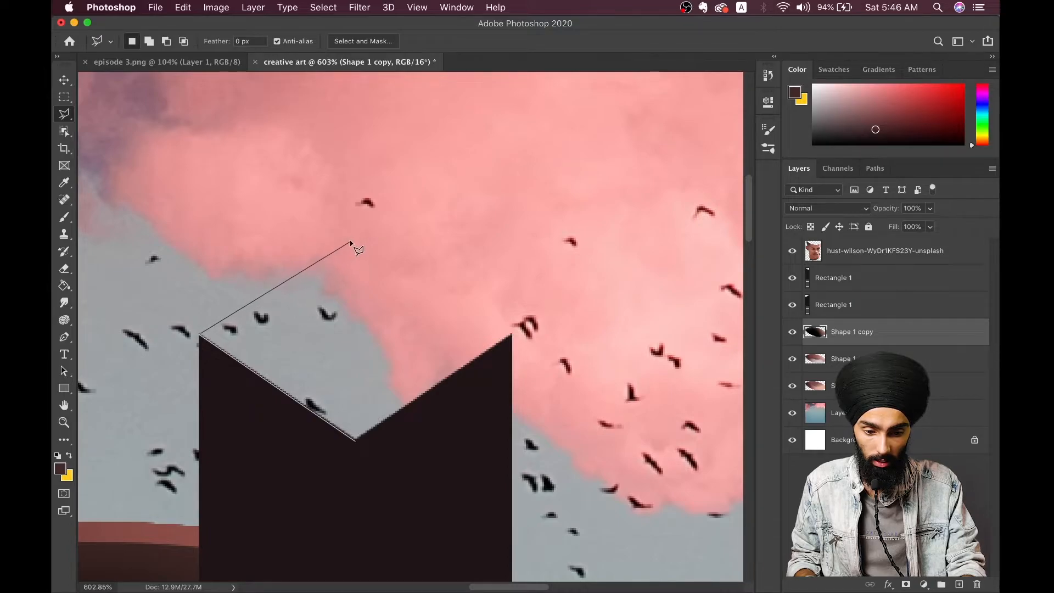
pyautogui.click(351, 238)
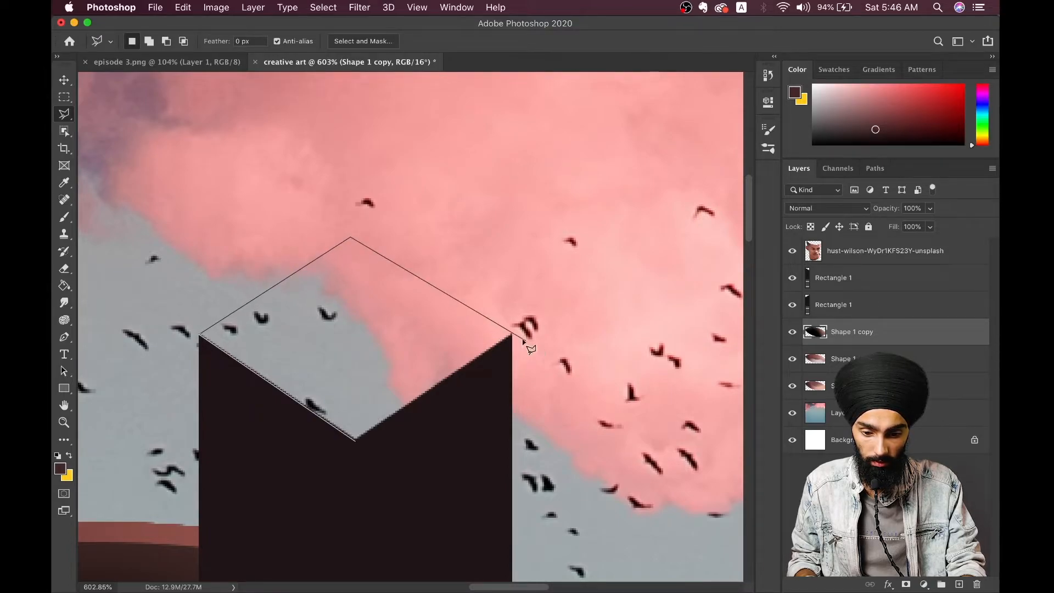
pyautogui.click(511, 335)
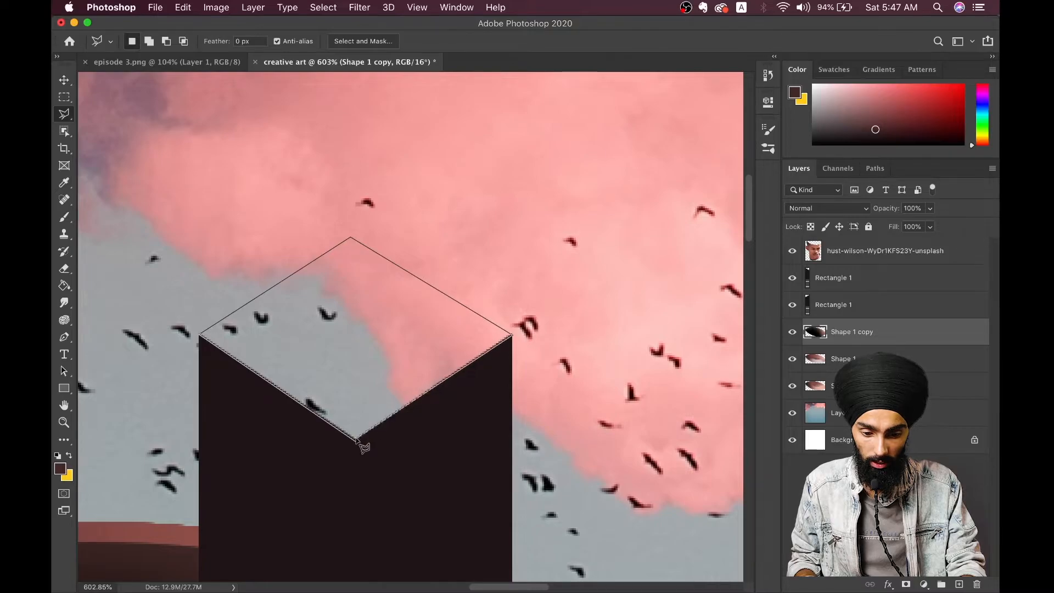
pyautogui.click(356, 441)
pyautogui.scroll(-5, 358, 446)
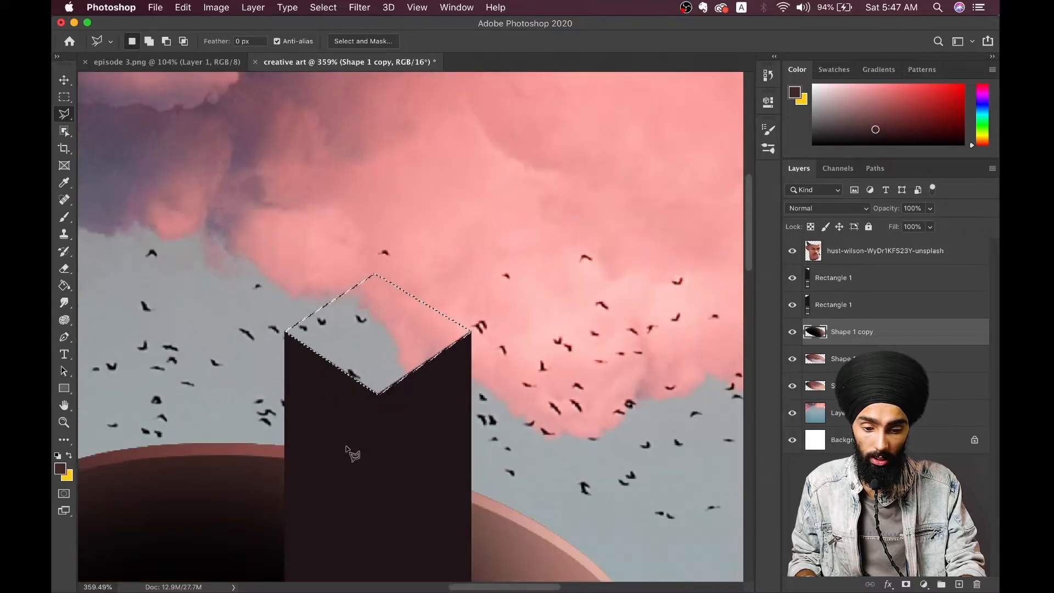
# Paint the diamond selection with the red b31c19 as the bar's top face and clear the selection.
pyautogui.press('b')
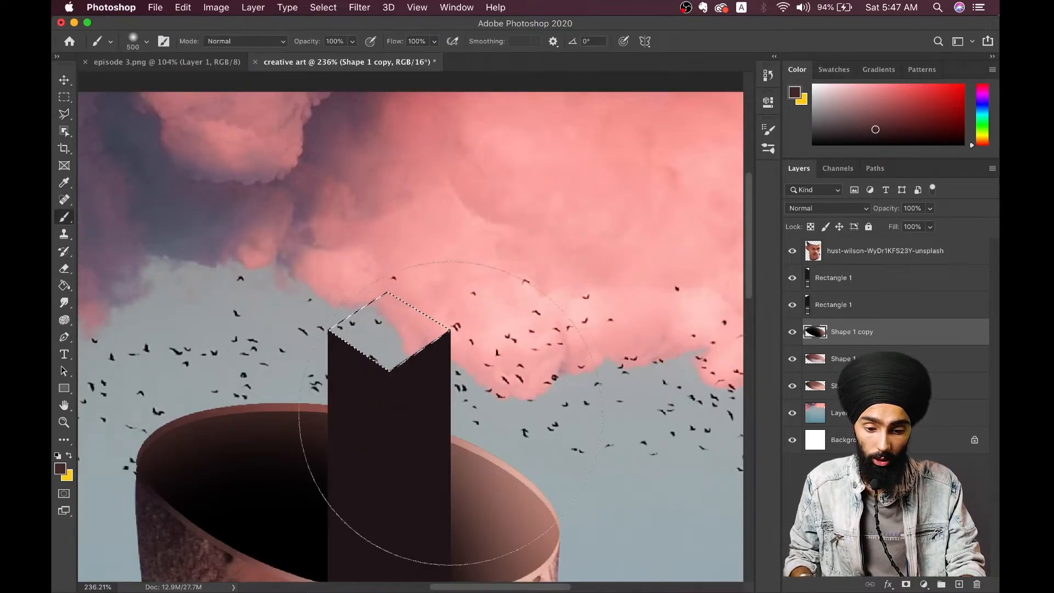
pyautogui.click(60, 468)
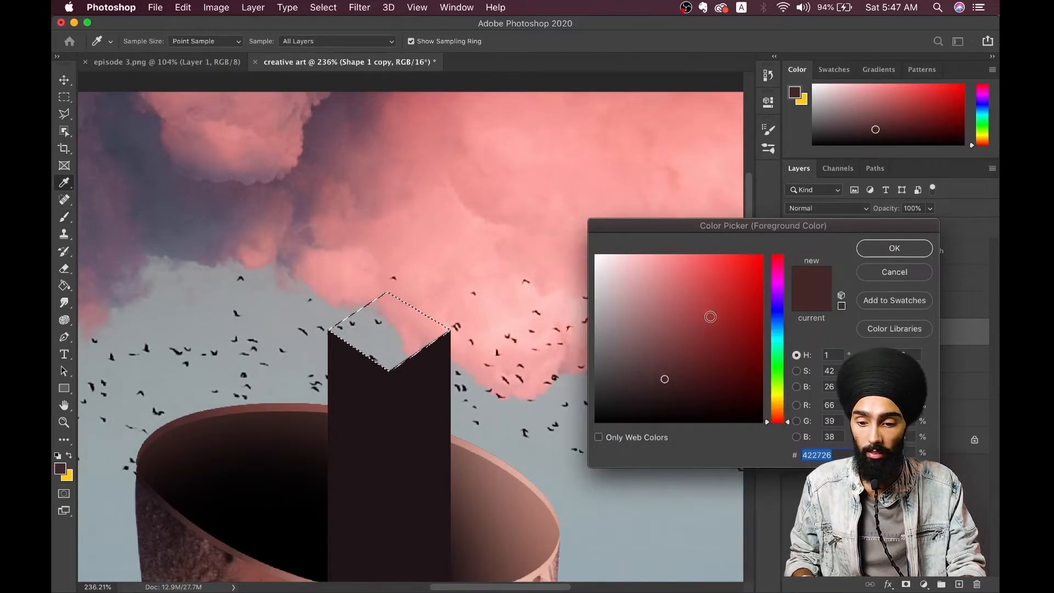
pyautogui.click(739, 304)
pyautogui.click(858, 254)
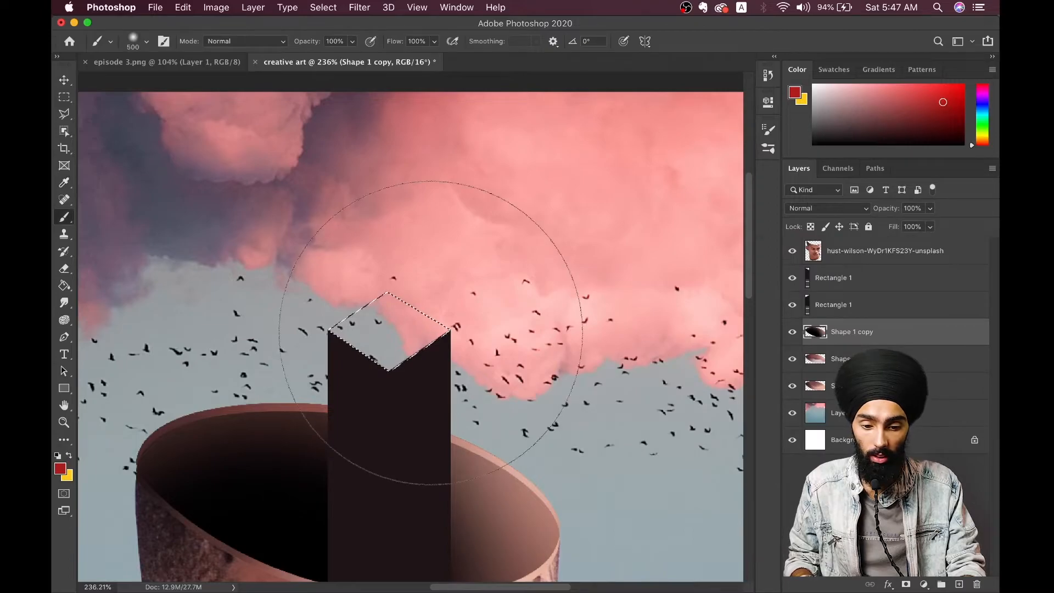
pyautogui.click(388, 310)
pyautogui.hotkey('ctrl', 'd')
pyautogui.click(65, 80)
pyautogui.scroll(3, 582, 405)
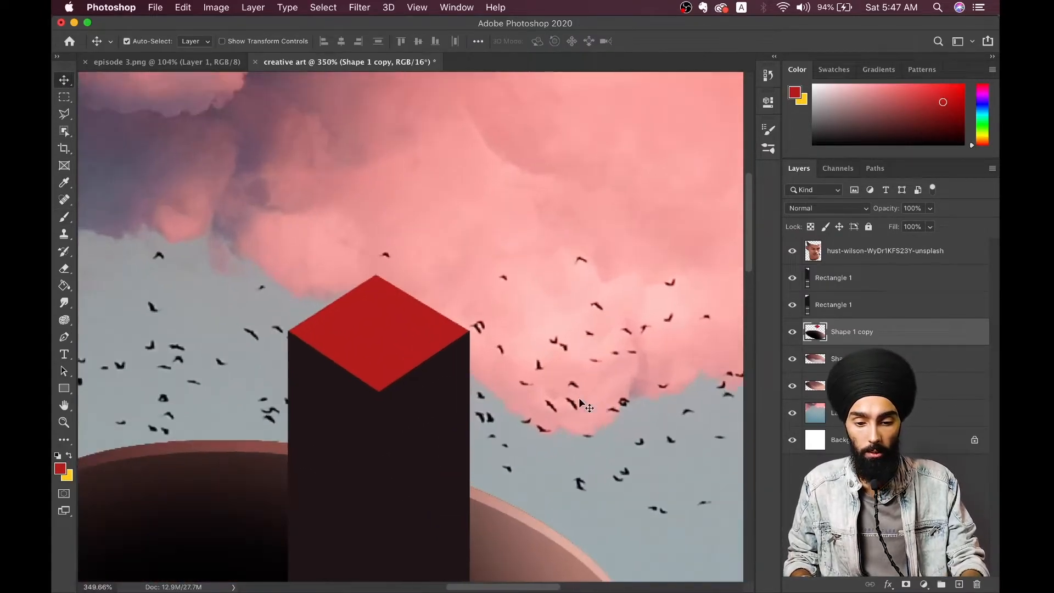
pyautogui.scroll(-5, 582, 405)
pyautogui.scroll(-4, 582, 405)
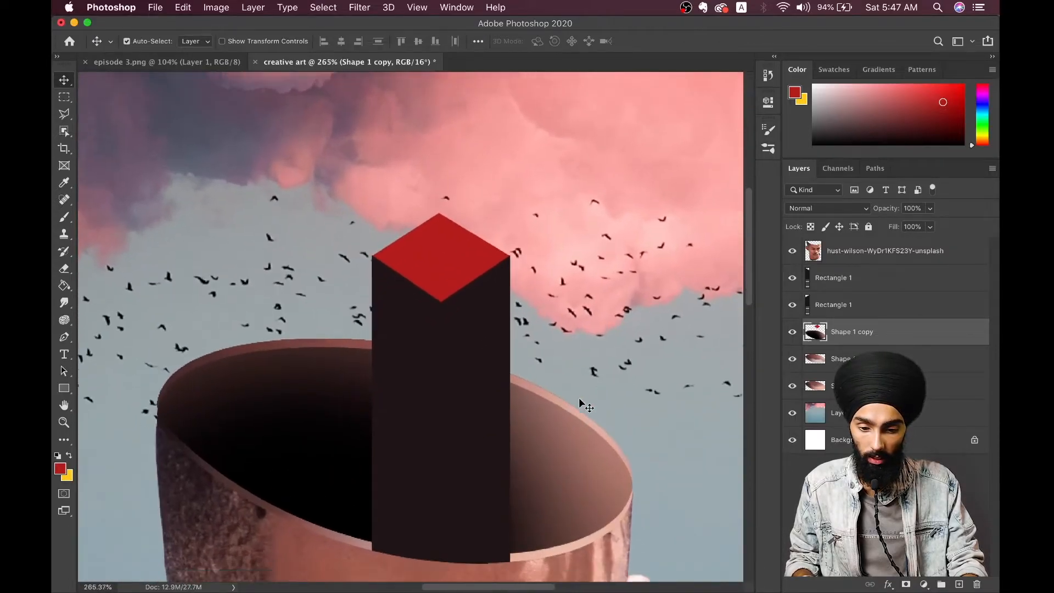
pyautogui.hscroll(2, 582, 405)
pyautogui.scroll(1, 582, 405)
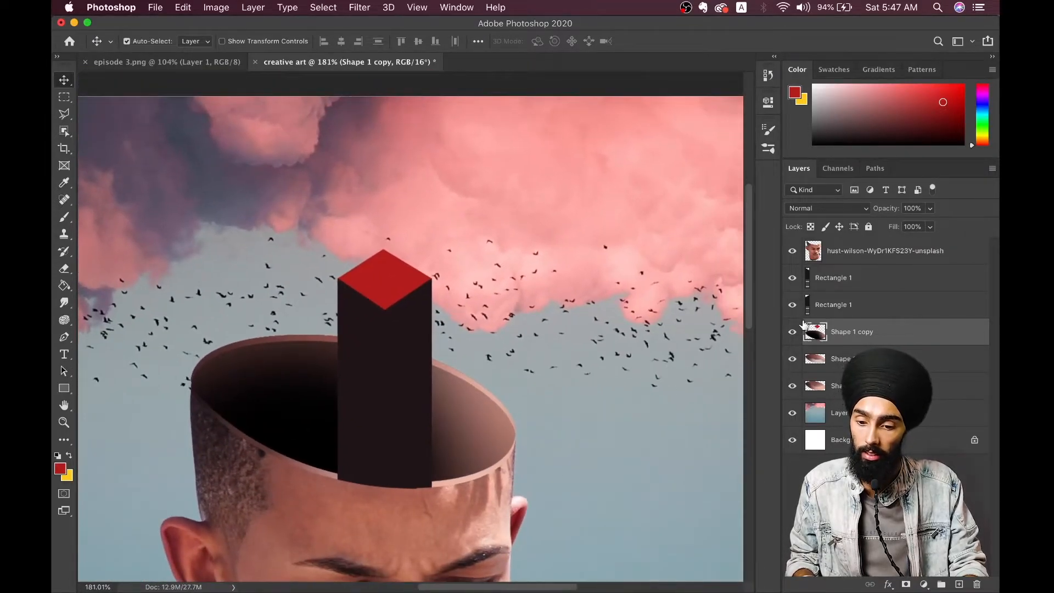
# Hide both Rectangle 1 layers and toggle the visibility of Shape 1 copy to check that it holds the red diamond.
pyautogui.click(792, 304)
pyautogui.click(792, 278)
pyautogui.click(792, 331)
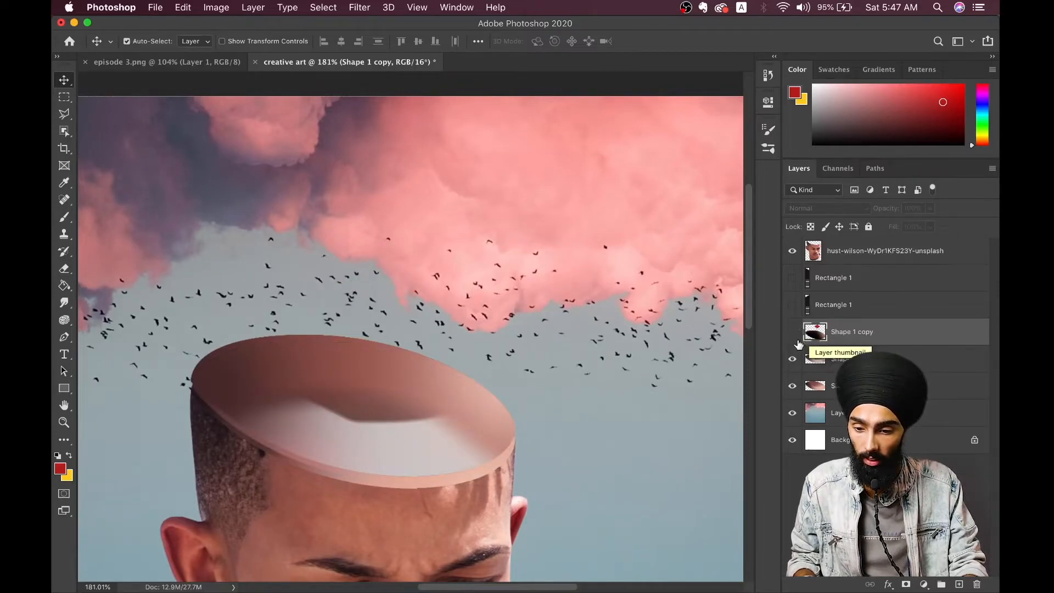
pyautogui.click(792, 333)
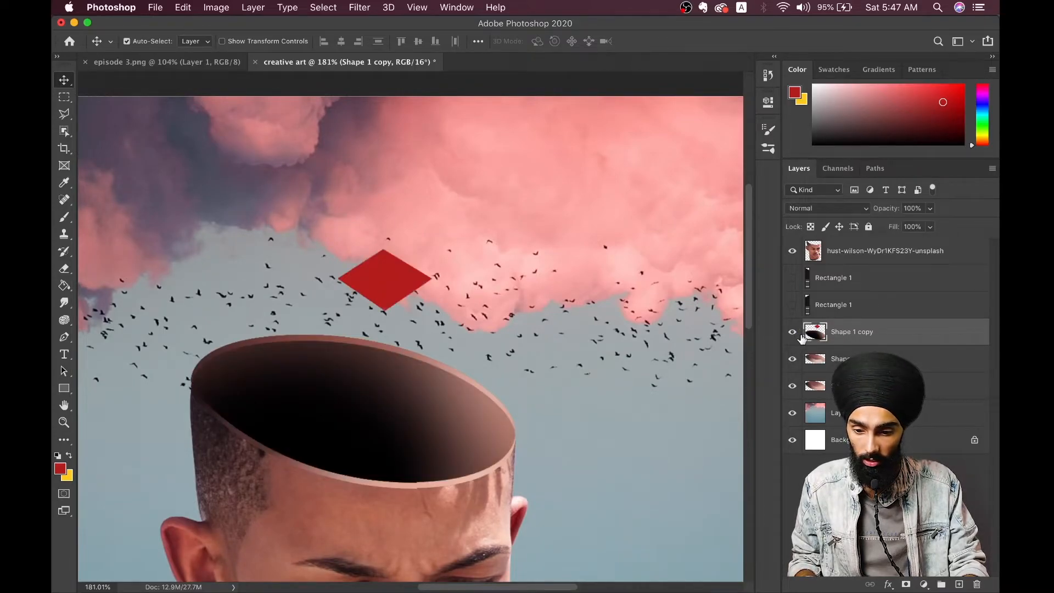
# Select the area around the red diamond with a rectangular marquee, put it on a new layer, and reactivate Shape 1 copy.
pyautogui.click(68, 100)
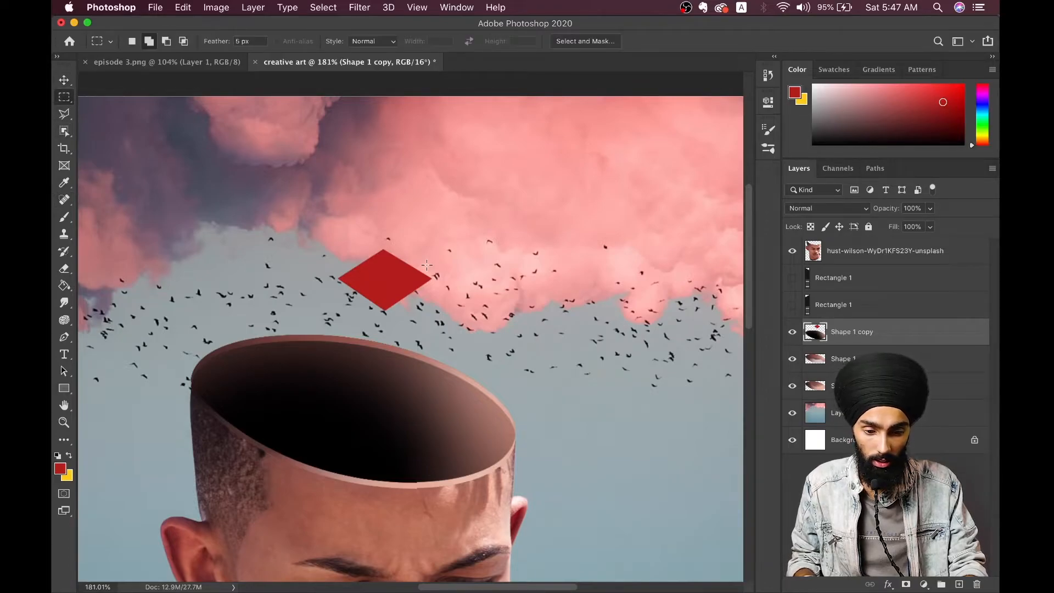
pyautogui.moveTo(311, 221); pyautogui.dragTo(455, 319)
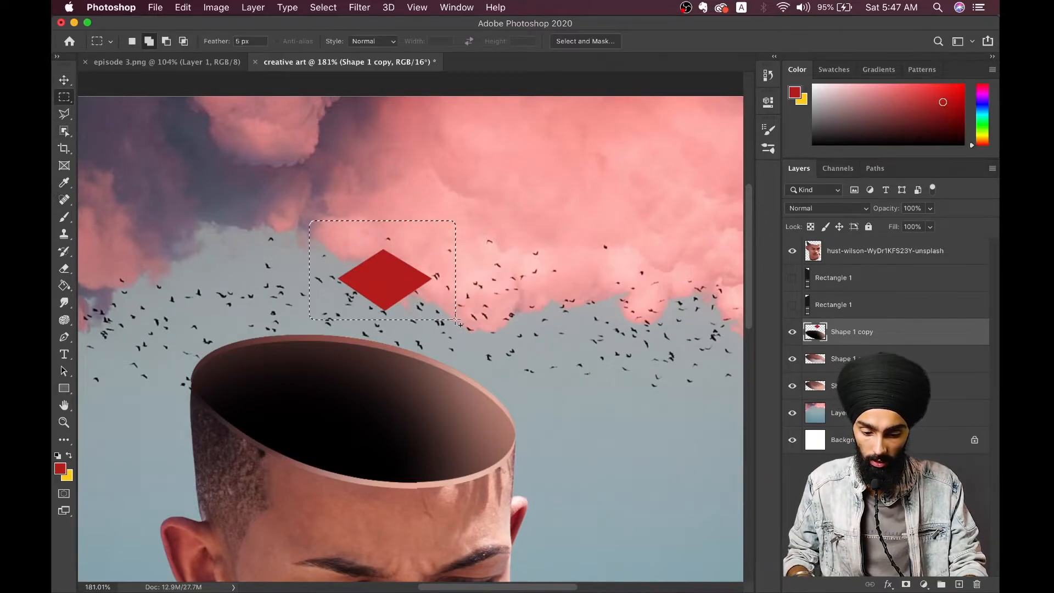
pyautogui.press('shift+super+j')
pyautogui.hotkey('alt', '[')
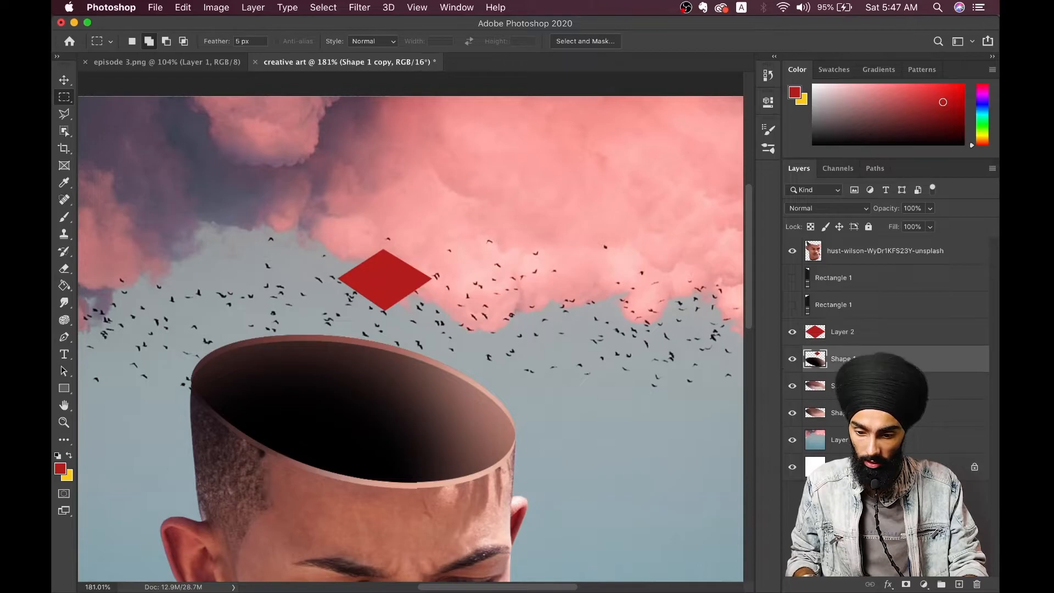
# Remove the leftover red diamond from Shape 1 copy, clear the selection, and hide Layer 2.
pyautogui.moveTo(310, 220); pyautogui.dragTo(457, 318)
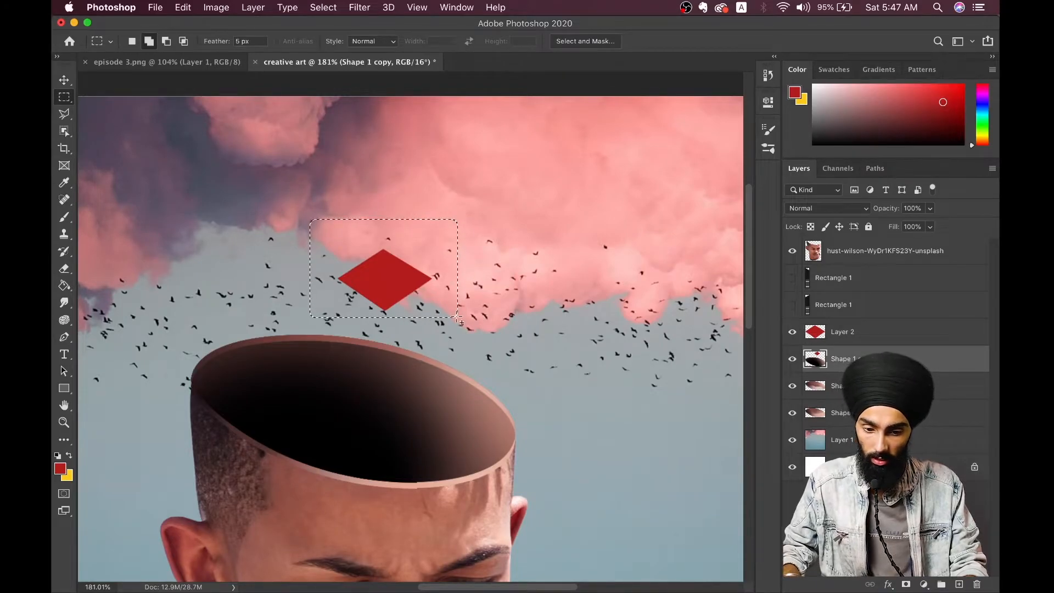
pyautogui.press('super+d')
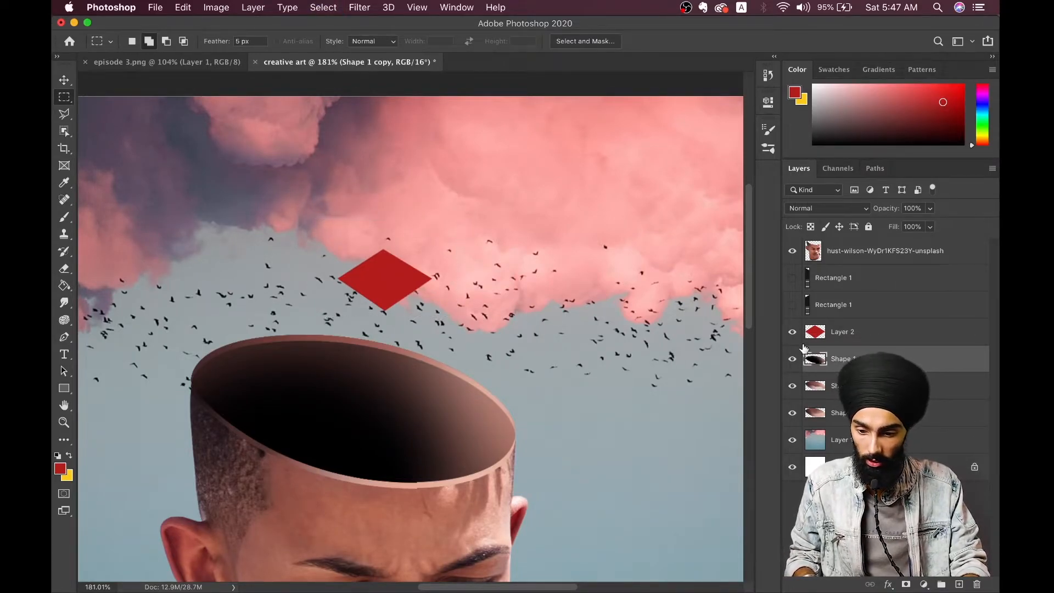
pyautogui.click(792, 332)
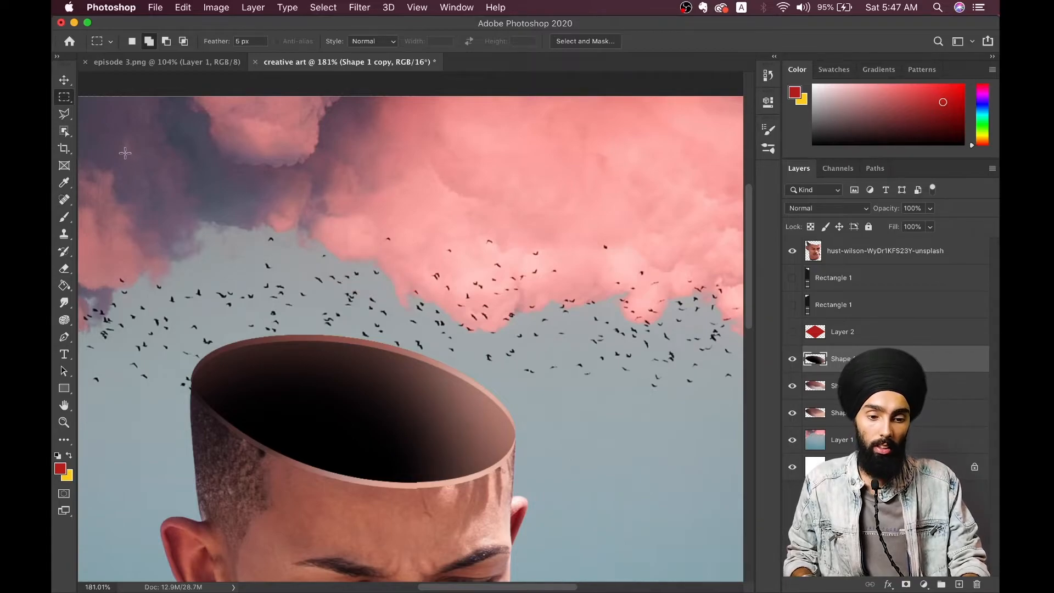
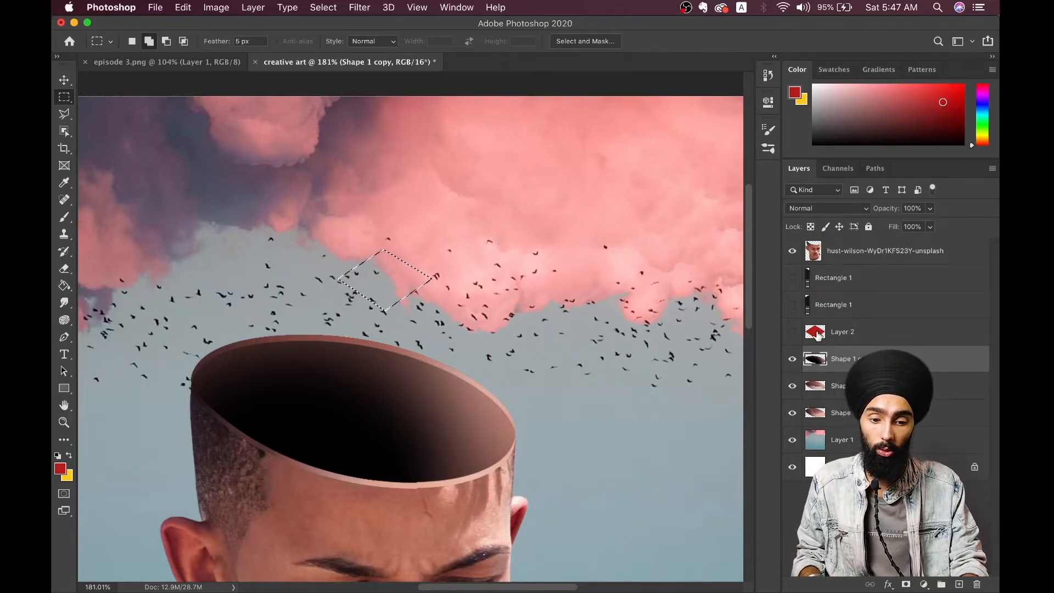
# Load Layer 2's diamond as a selection and set the Brush's foreground color to a bright purple.
pyautogui.press('b')
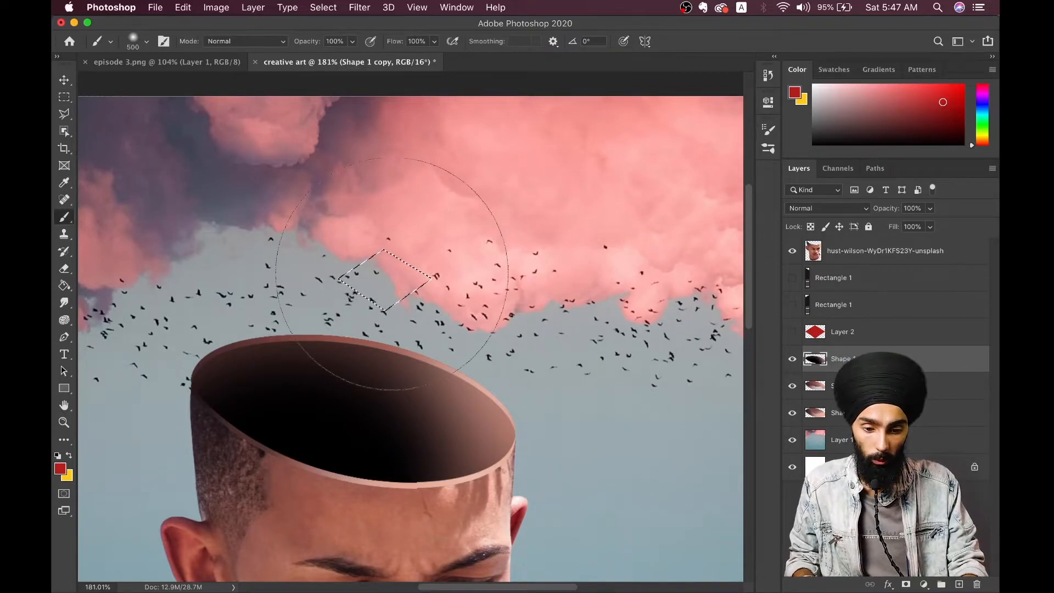
pyautogui.click(60, 470)
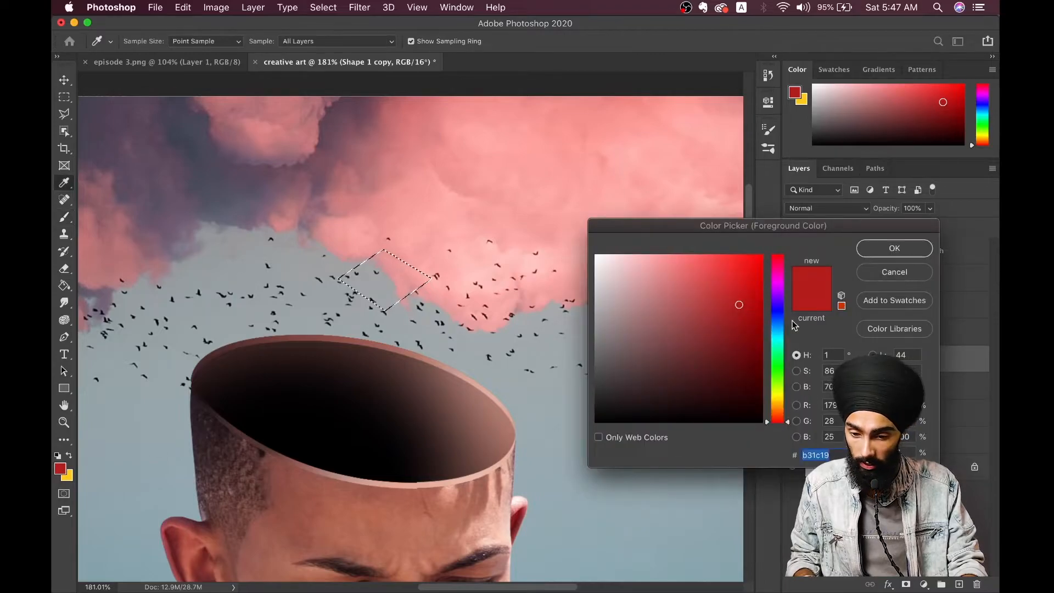
pyautogui.click(777, 287)
pyautogui.click(756, 266)
pyautogui.click(877, 258)
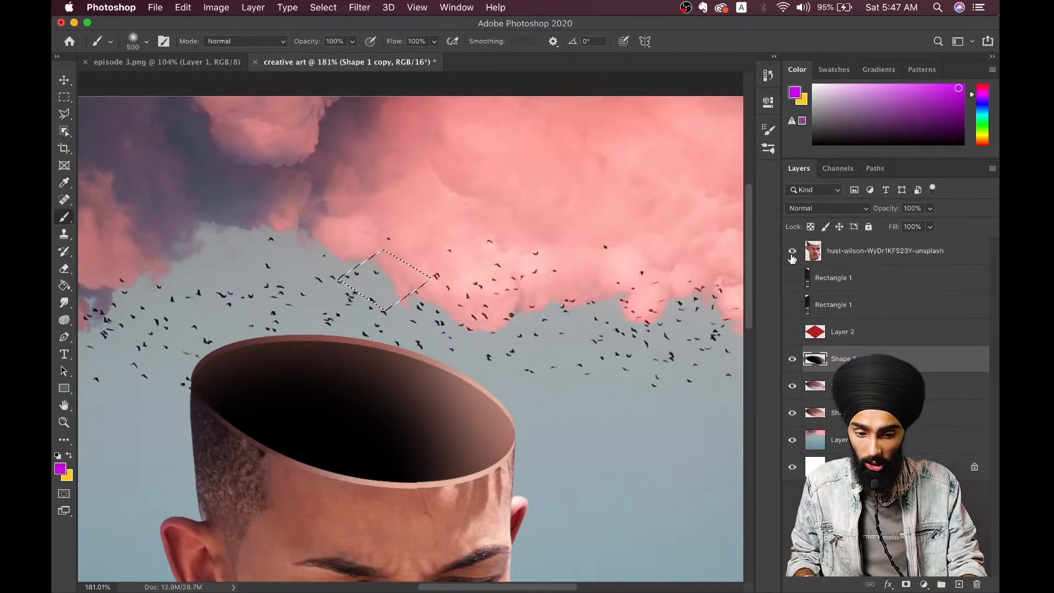
# Try purple brush strokes on the left side of the diamond selection with a progressively smaller brush, undoing each stroke.
pyautogui.click(283, 278)
pyautogui.press('super+z')
pyautogui.press('[')
pyautogui.press('[')
pyautogui.press('[')
pyautogui.press('[')
pyautogui.press('[')
pyautogui.press('[')
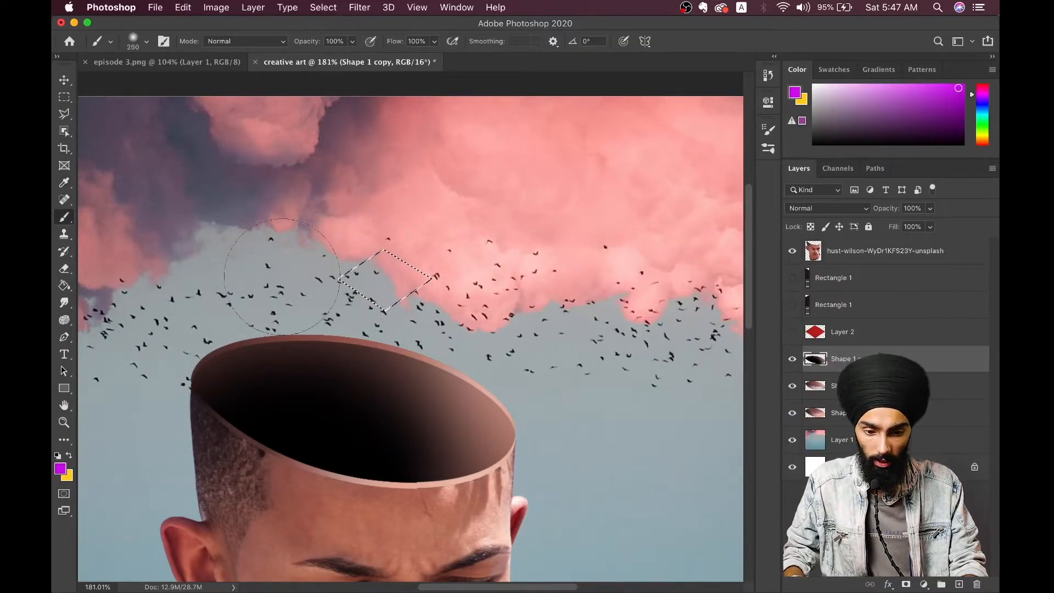
pyautogui.moveTo(343, 276)
pyautogui.mouseDown()
pyautogui.moveTo(324, 248)
pyautogui.moveTo(351, 220)
pyautogui.mouseUp()
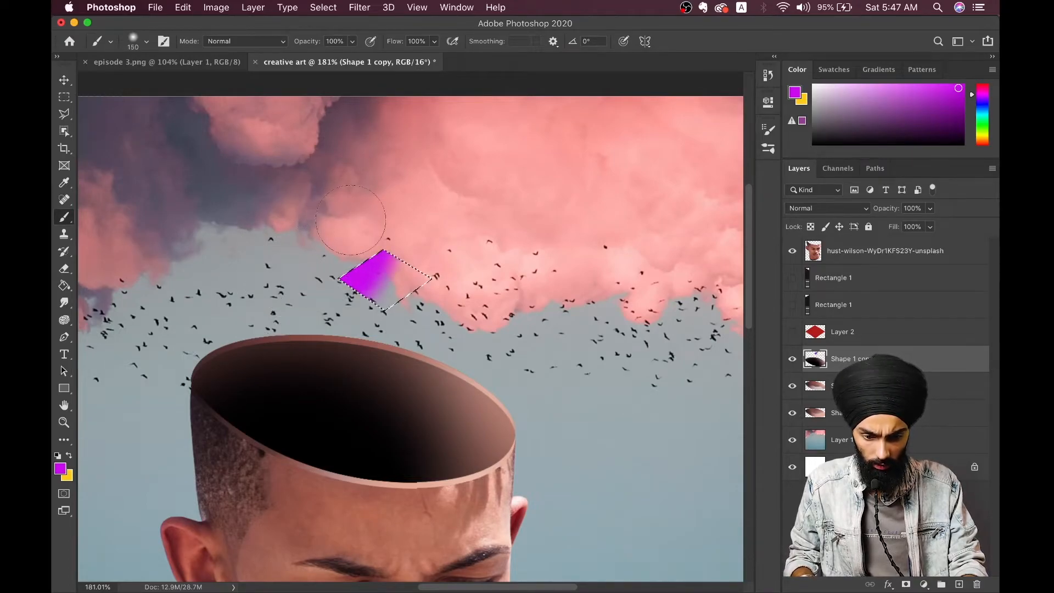
pyautogui.press('super+z')
# Brush a soft purple tint over the left side of the diamond selection on Shape 1 copy with a 250 px brush.
pyautogui.press(']')
pyautogui.press(']')
pyautogui.press(']')
pyautogui.press(']')
pyautogui.press(']')
pyautogui.click(291, 254)
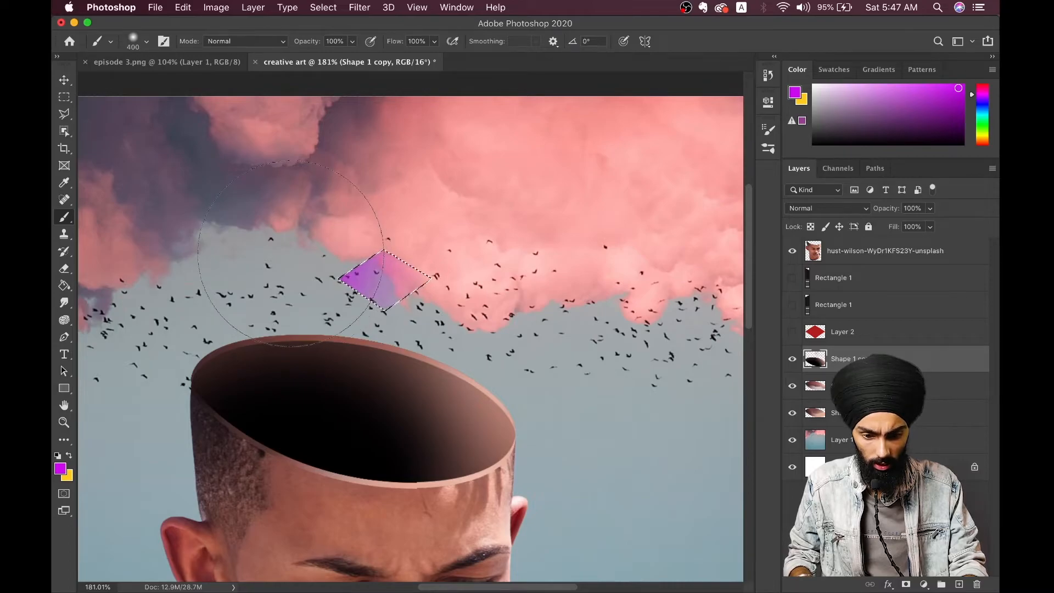
pyautogui.press('super+z')
pyautogui.press('[')
pyautogui.press('[')
pyautogui.click(297, 254)
# Set the foreground color to blue #093aee and brush the right side of the diamond selection.
pyautogui.click(60, 469)
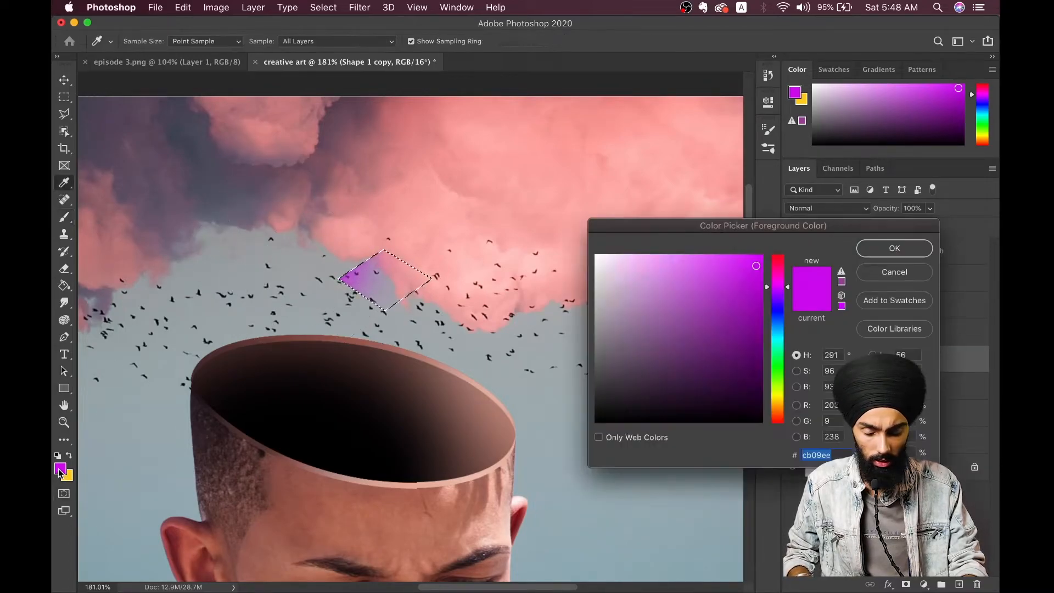
pyautogui.click(779, 317)
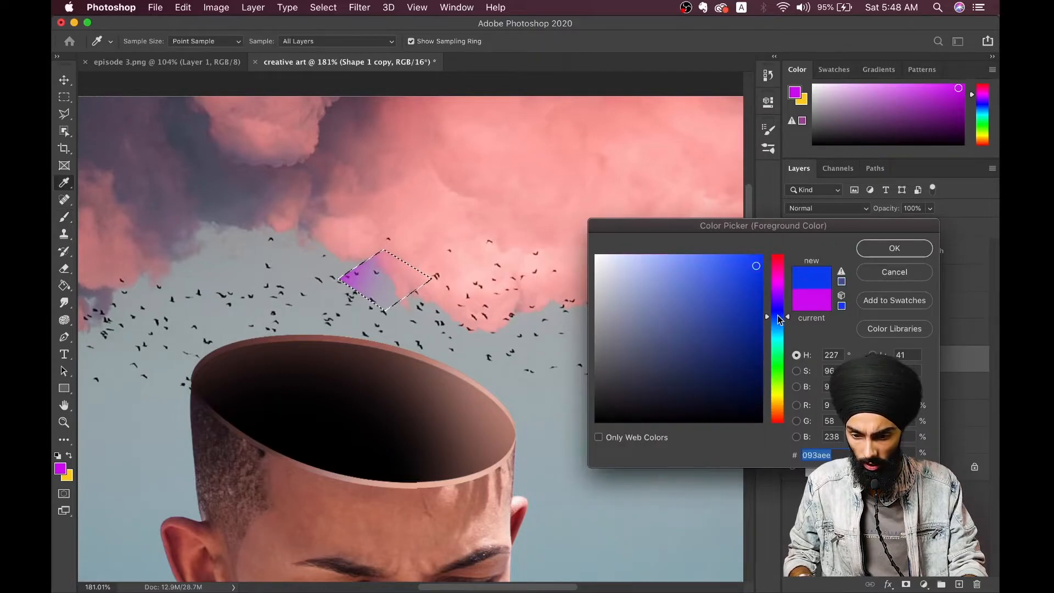
pyautogui.click(894, 249)
pyautogui.click(428, 280)
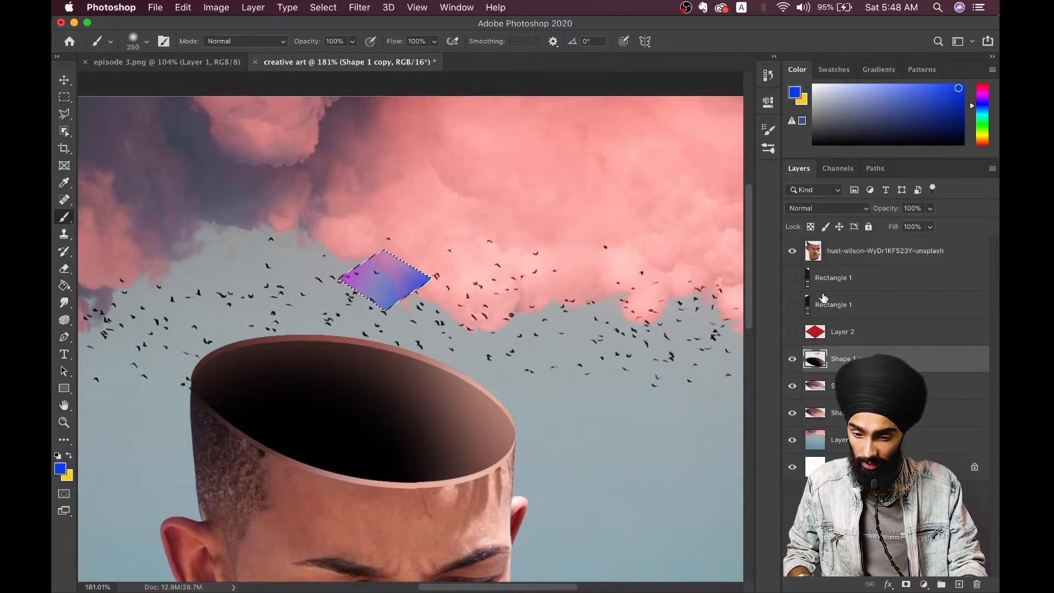
# Load the lower Rectangle 1 layer as a selection and brush blue onto the upper part of the right bar face at 600 px.
pyautogui.keyDown('super'); pyautogui.click(808, 306); pyautogui.keyUp('super')
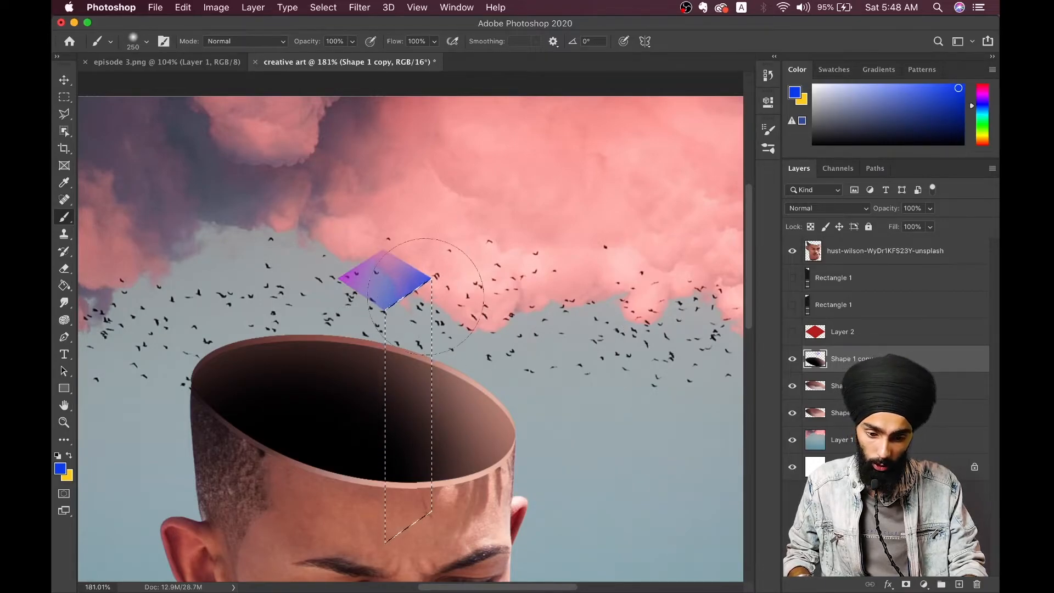
pyautogui.moveTo(470, 250); pyautogui.dragTo(488, 354)
pyautogui.press('super+z')
pyautogui.press(']')
pyautogui.press(']')
pyautogui.press(']')
pyautogui.press(']')
pyautogui.press(']')
pyautogui.press(']')
pyautogui.press(']')
pyautogui.click(508, 299)
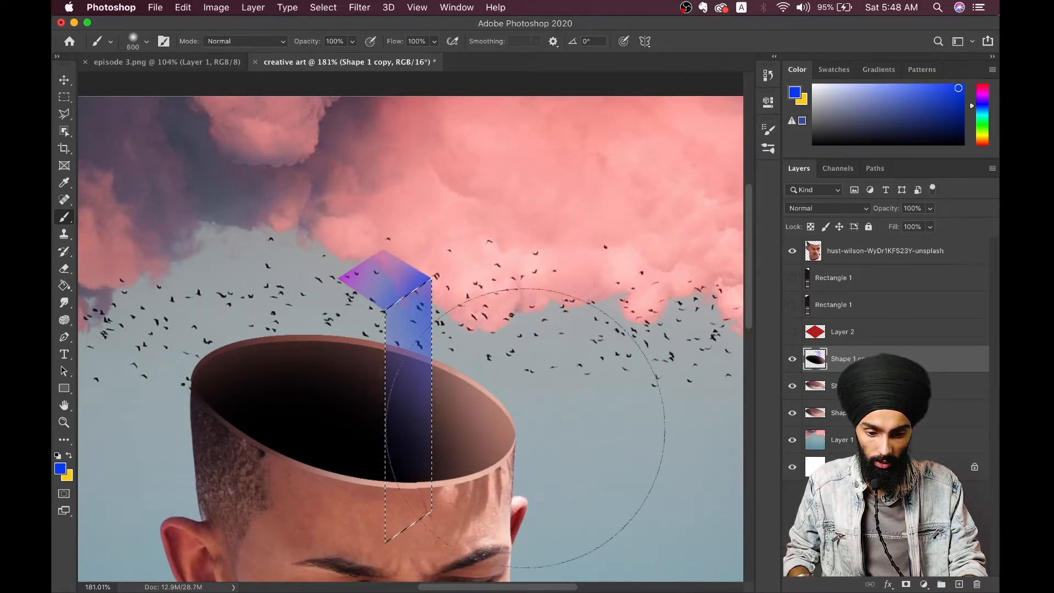
# Set the foreground color to magenta #e609ee and brush the lower part of the right bar face.
pyautogui.click(59, 465)
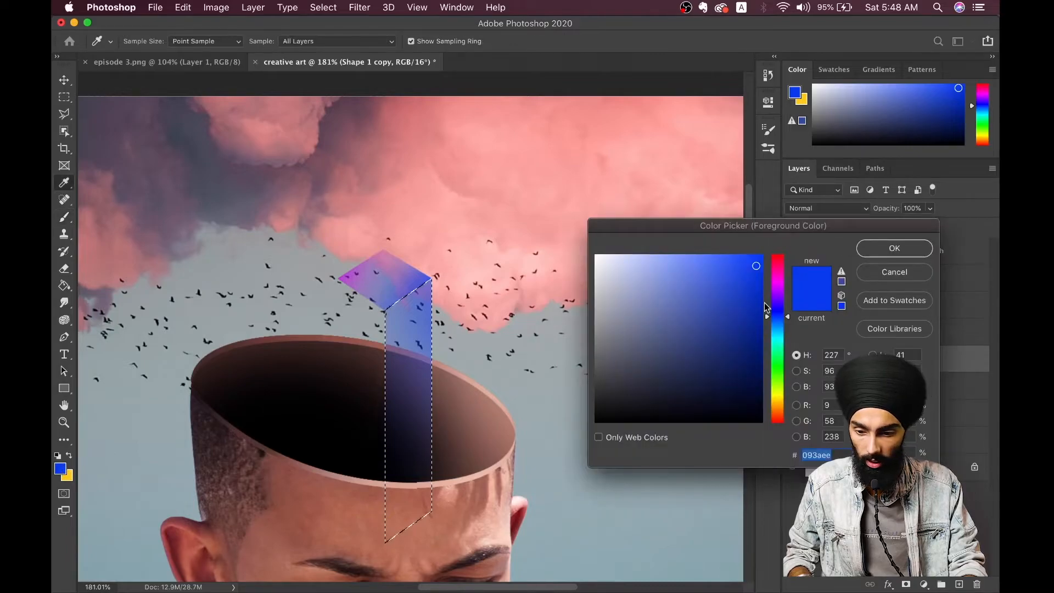
pyautogui.click(778, 285)
pyautogui.click(894, 248)
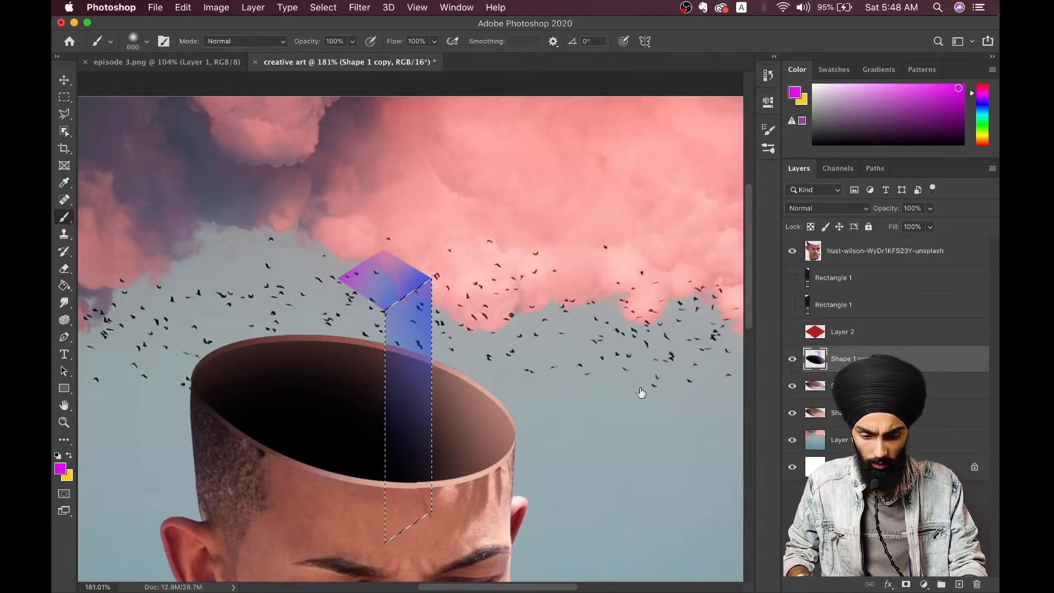
pyautogui.scroll(-2, 417, 425)
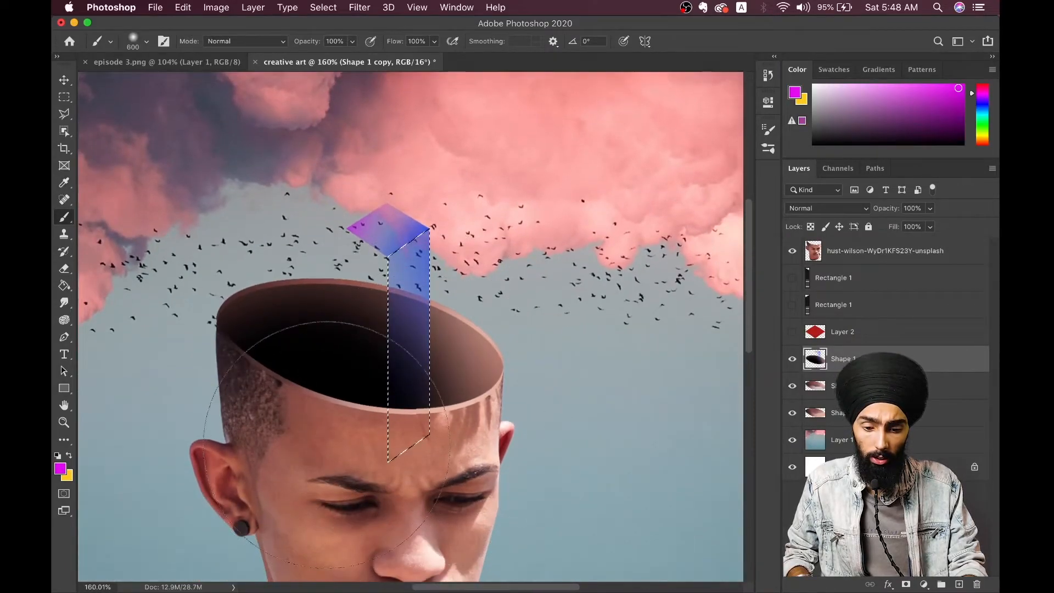
pyautogui.click(317, 437)
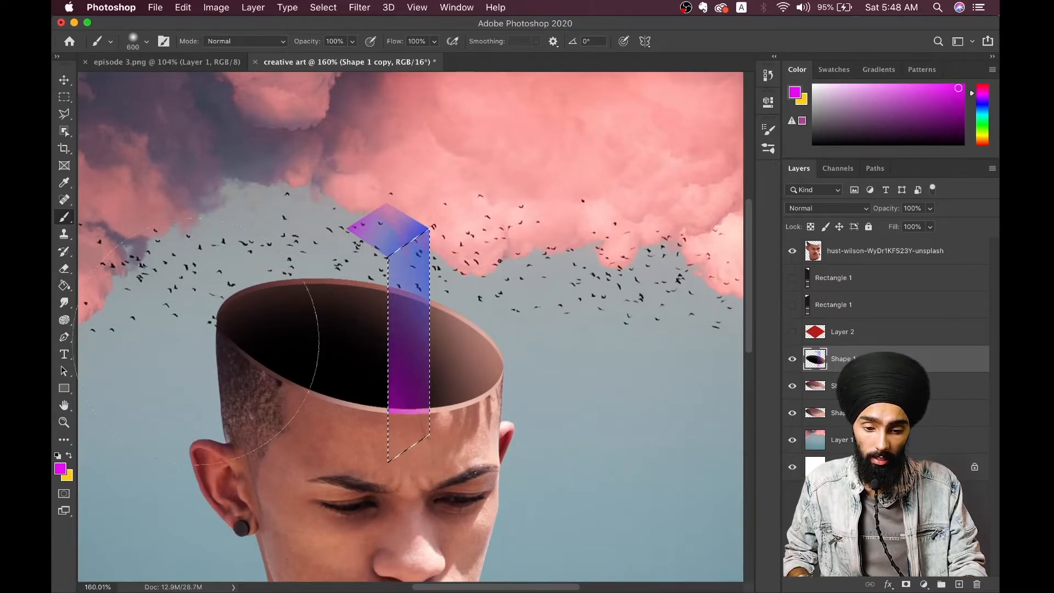
# Load the upper Rectangle 1 layer as a selection and brush magenta onto the upper part of the left bar face.
pyautogui.click(64, 80)
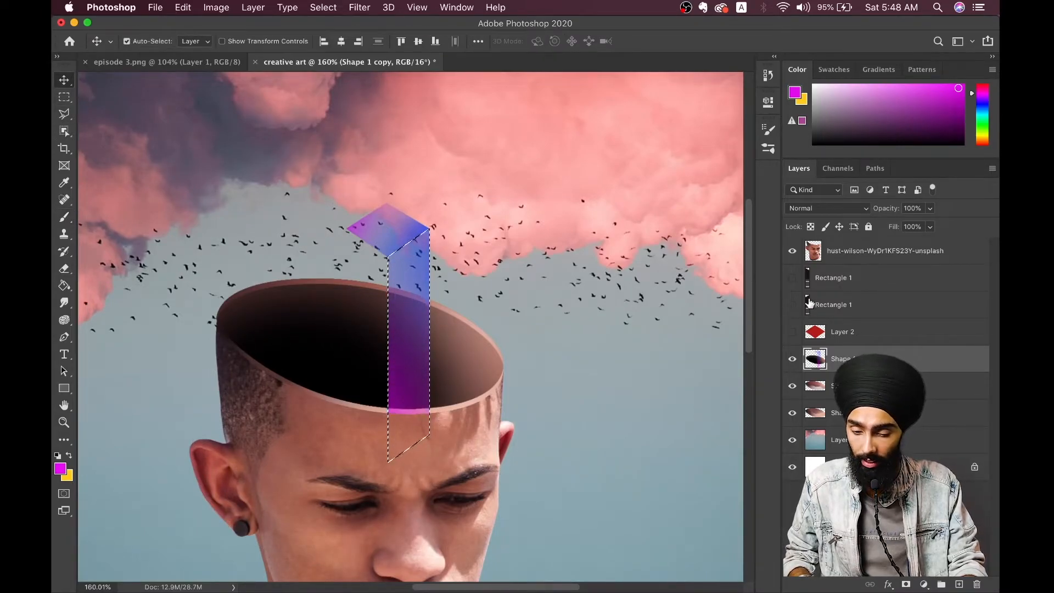
pyautogui.keyDown('super'); pyautogui.click(807, 277); pyautogui.keyUp('super')
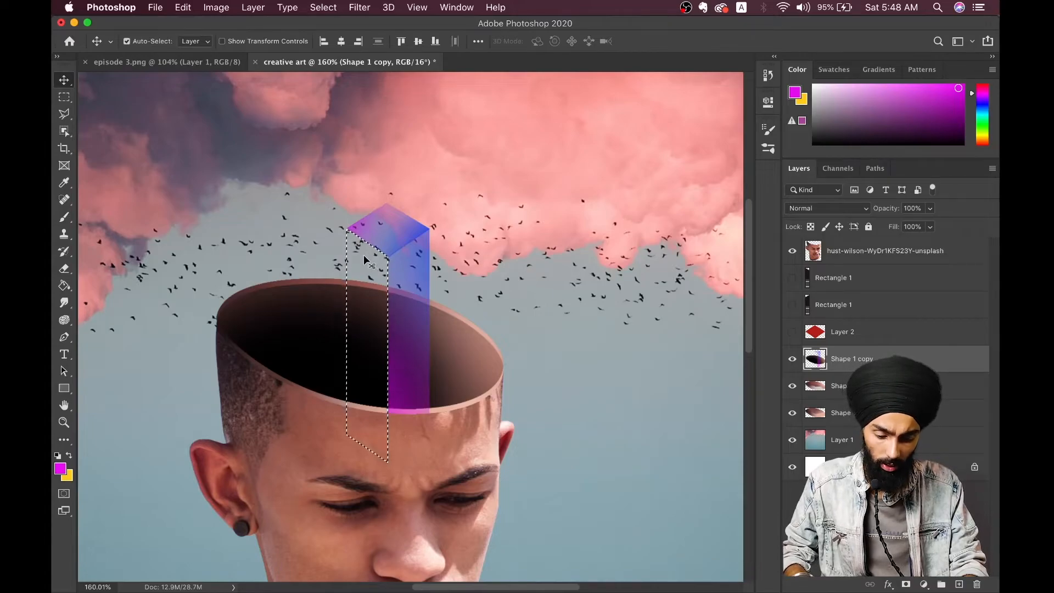
pyautogui.press('b')
pyautogui.moveTo(447, 221); pyautogui.dragTo(527, 176)
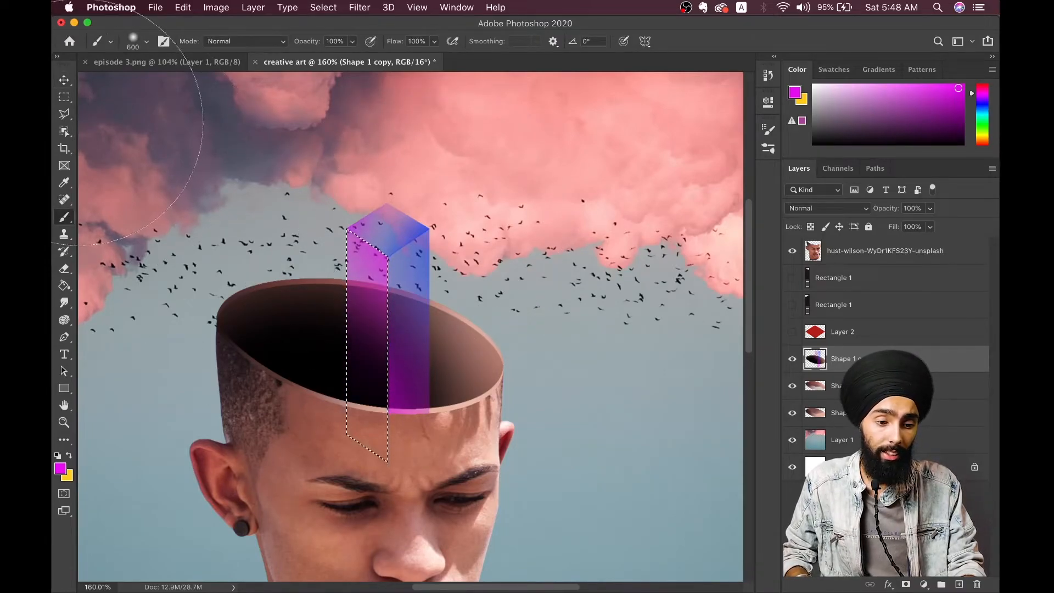
# Set the foreground color to blue #093fee, brush the lower part of the left bar face, and clear the selection.
pyautogui.click(60, 467)
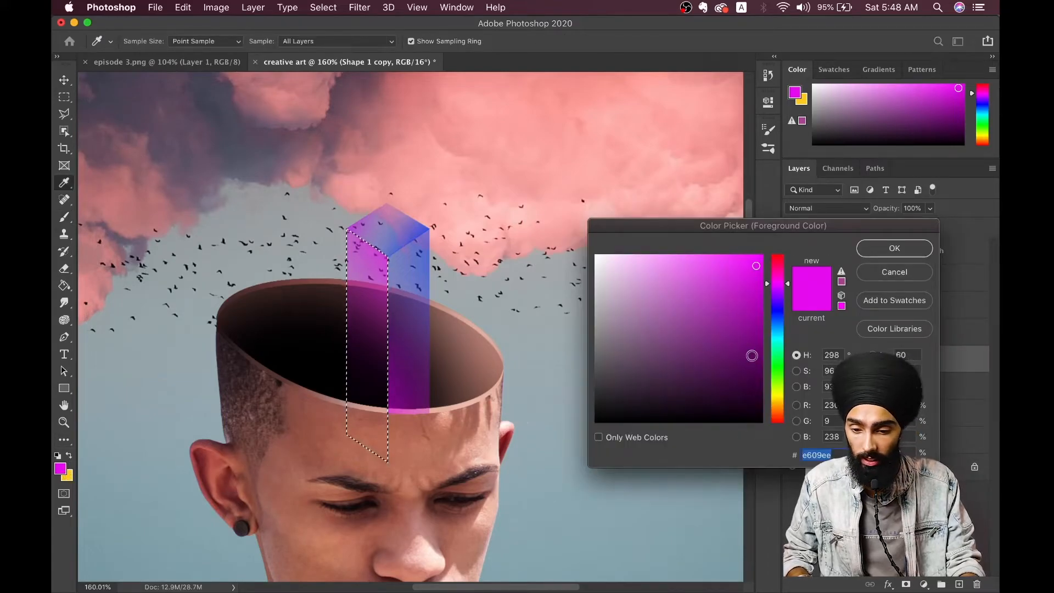
pyautogui.click(777, 317)
pyautogui.click(869, 254)
pyautogui.press('b')
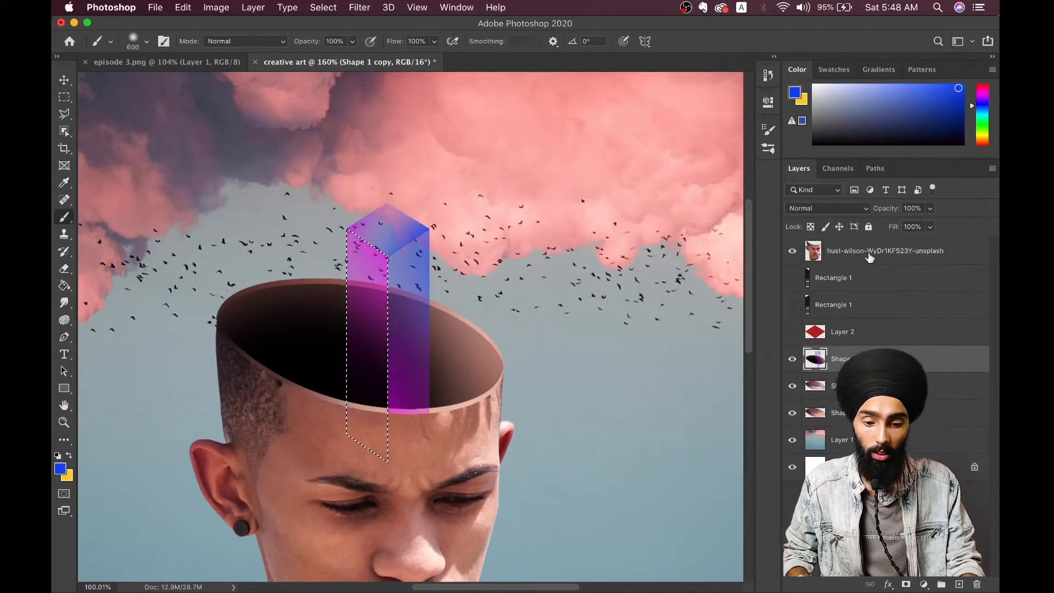
pyautogui.click(305, 419)
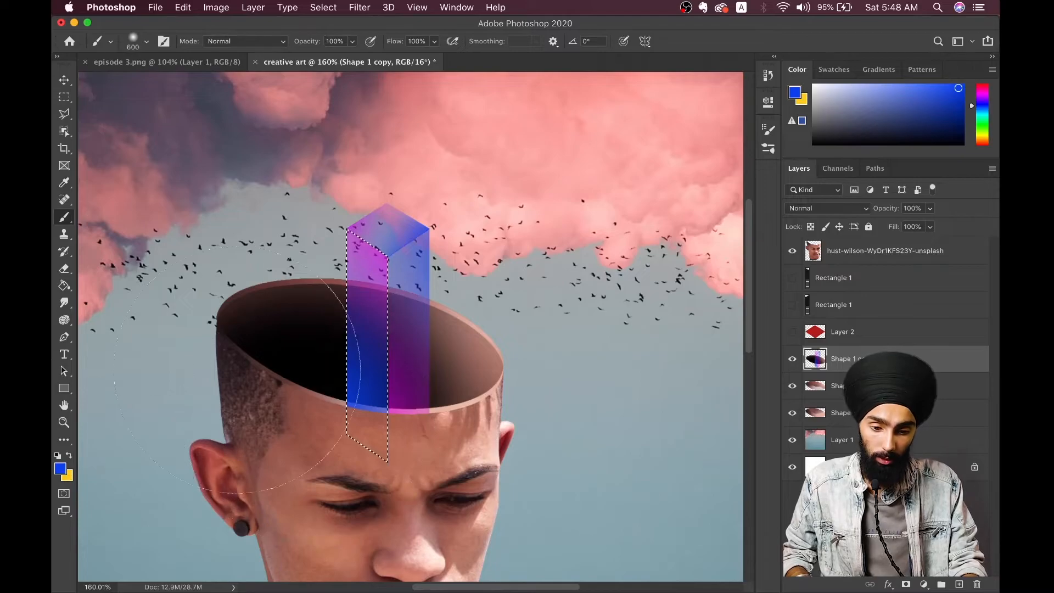
pyautogui.press('v')
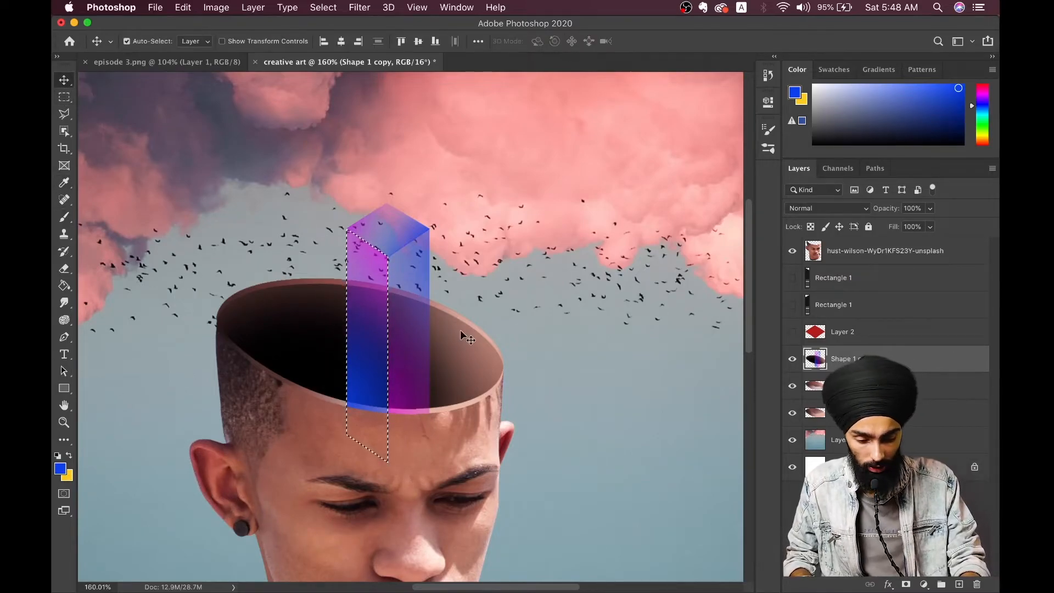
pyautogui.press('super+d')
# Compare the painted bar with the glowing bars in the reference document episode 3.png.
pyautogui.click(164, 61)
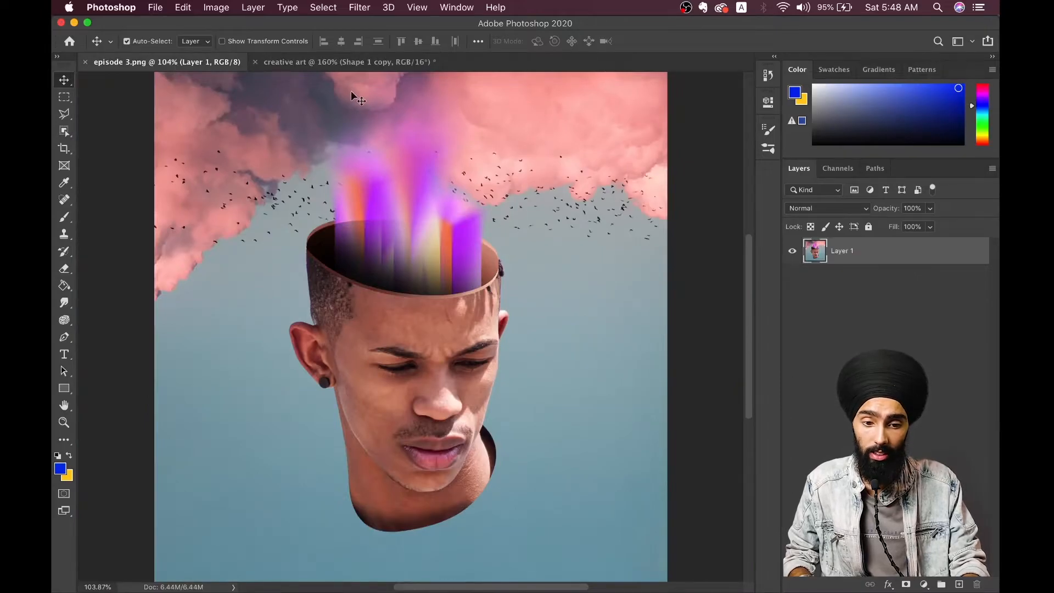
pyautogui.click(317, 61)
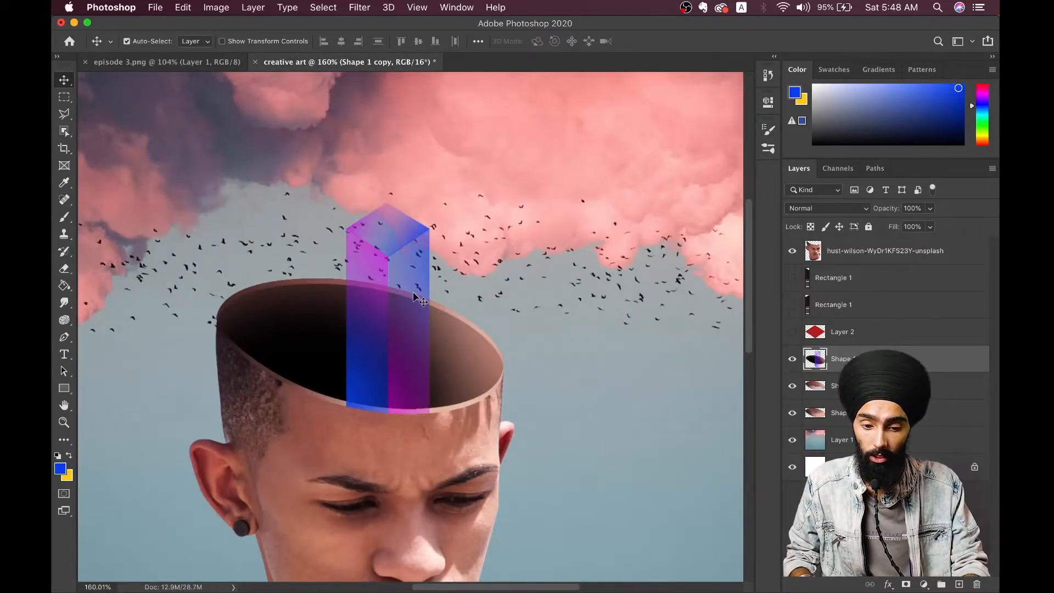
pyautogui.scroll(-3, 418, 307)
# Undo all the purple and blue bar painting on Shape 1 copy, back to the empty diamond selection.
pyautogui.click(875, 341)
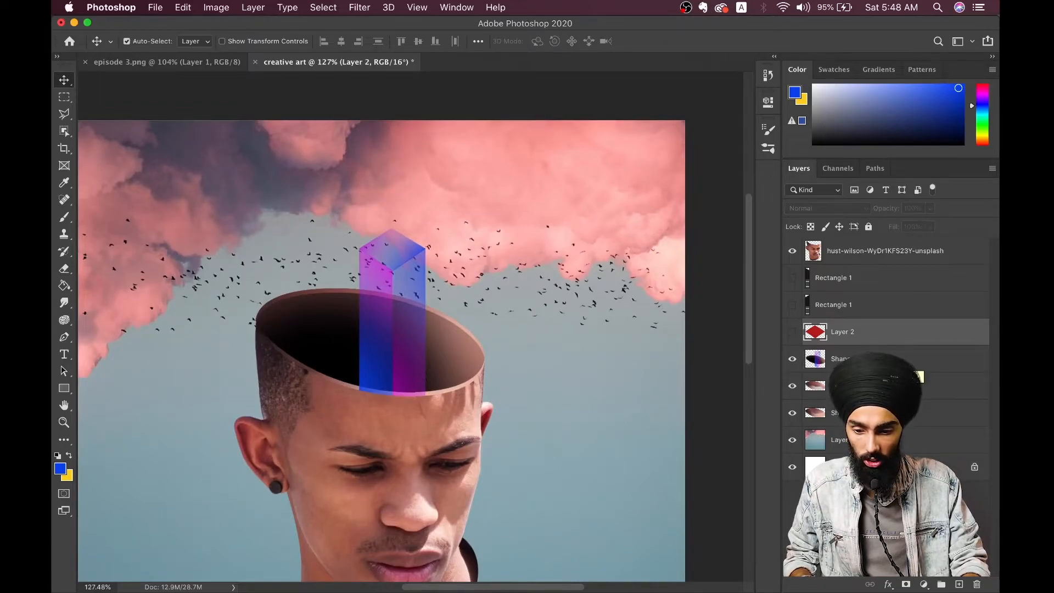
pyautogui.press('super+z')
pyautogui.press('super+z')
pyautogui.press('super+z')
pyautogui.press('super+z')
pyautogui.press('super+z')
pyautogui.press('super+z')
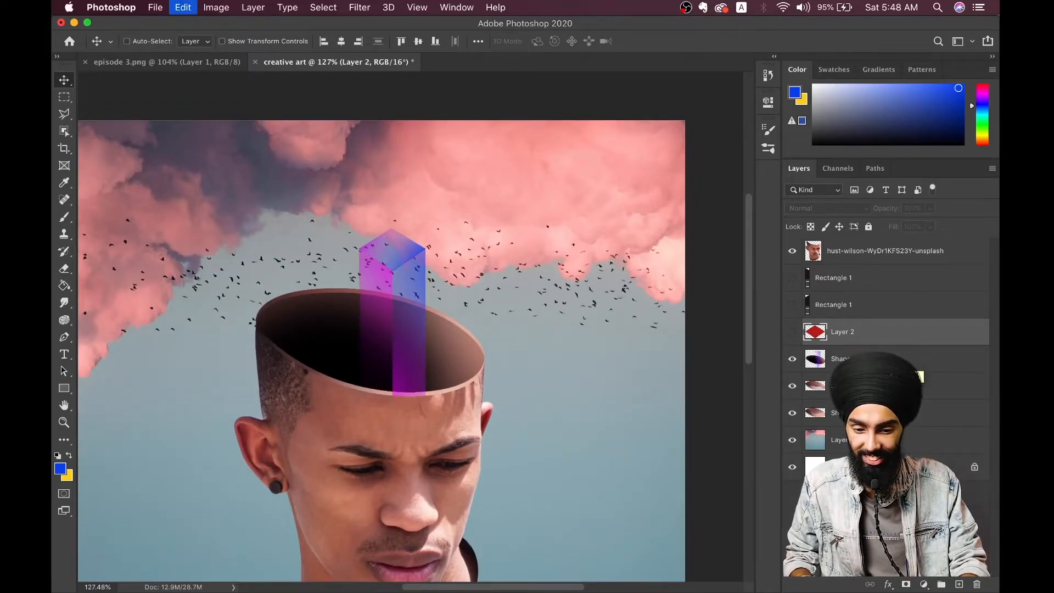
pyautogui.press('super+z')
pyautogui.press('super+z')
pyautogui.press('super+z')
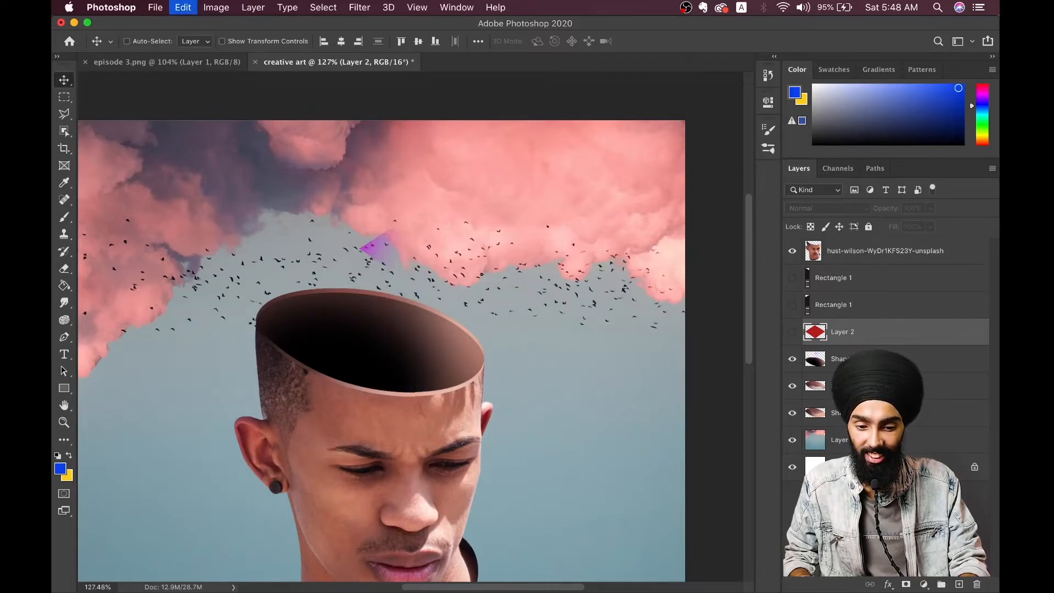
pyautogui.press('super+z')
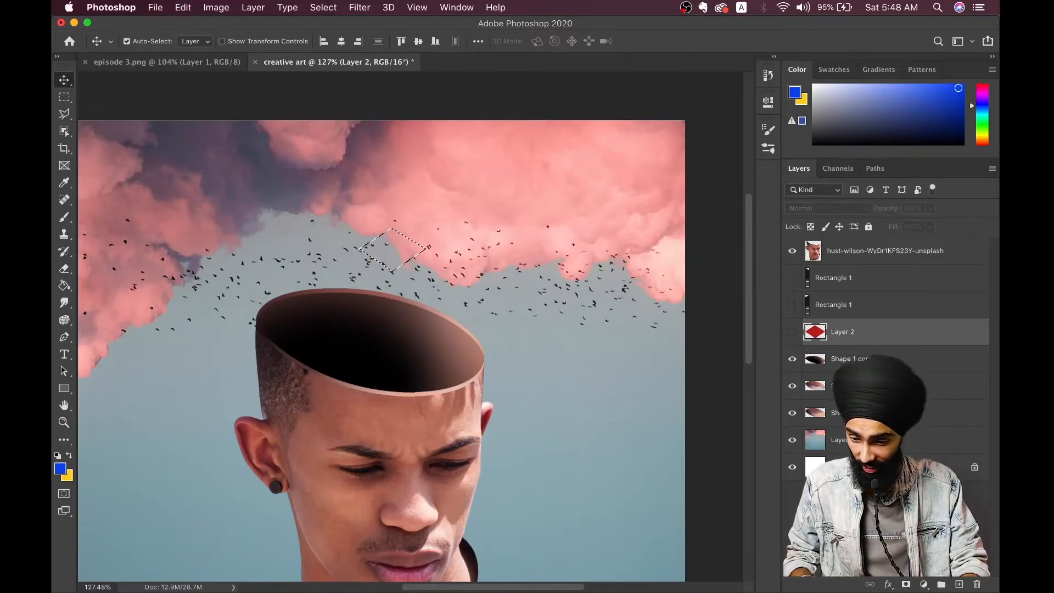
# Add a new layer above the two Rectangle 1 layers and reduce the Brush size to 300.
pyautogui.click(852, 286)
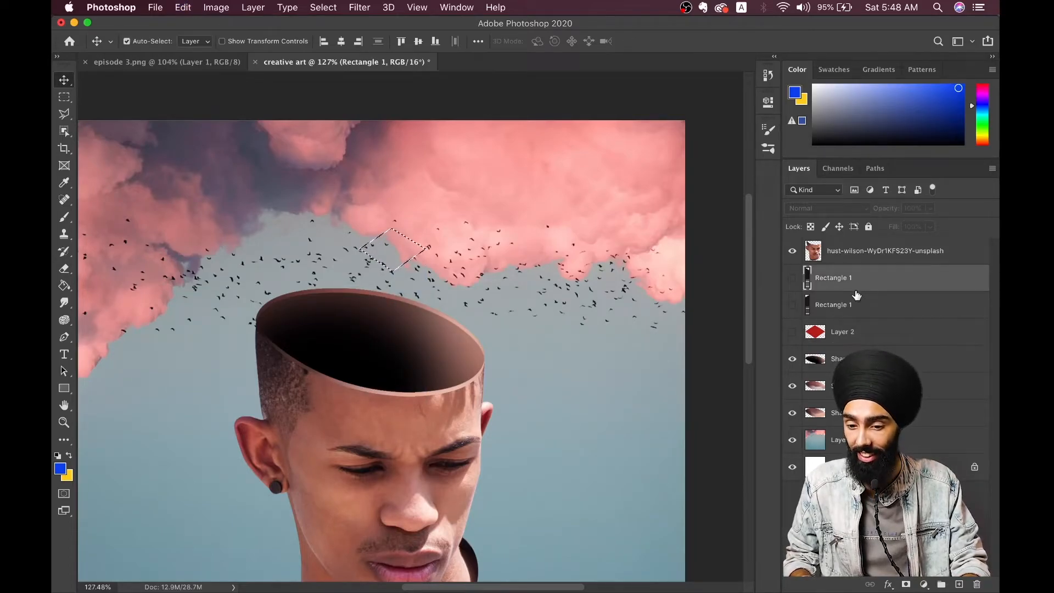
pyautogui.click(960, 585)
pyautogui.press('b')
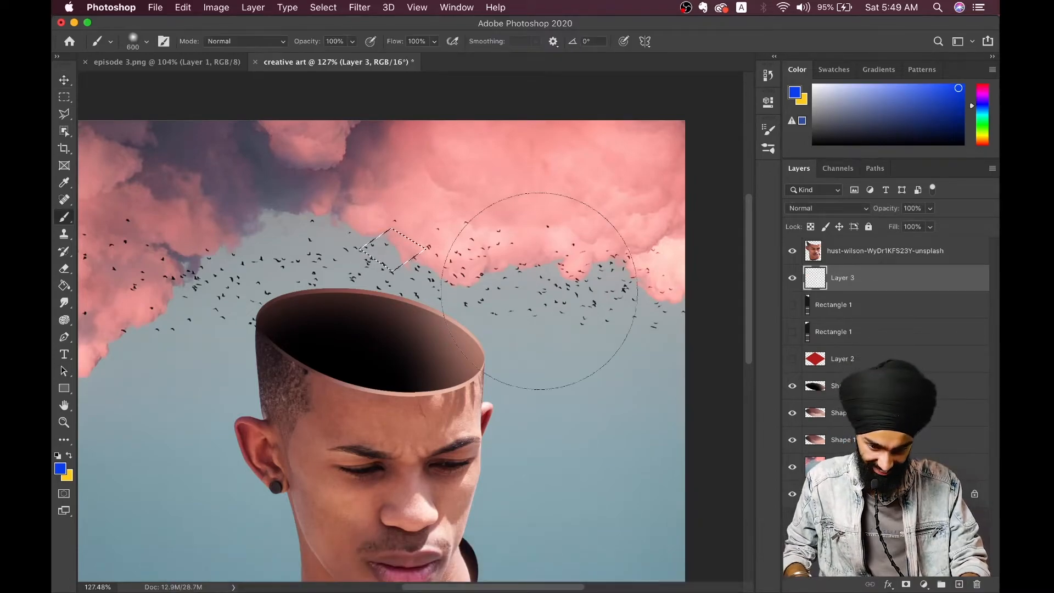
pyautogui.press('[')
pyautogui.press('[')
pyautogui.press('[')
pyautogui.press('[')
pyautogui.press('[')
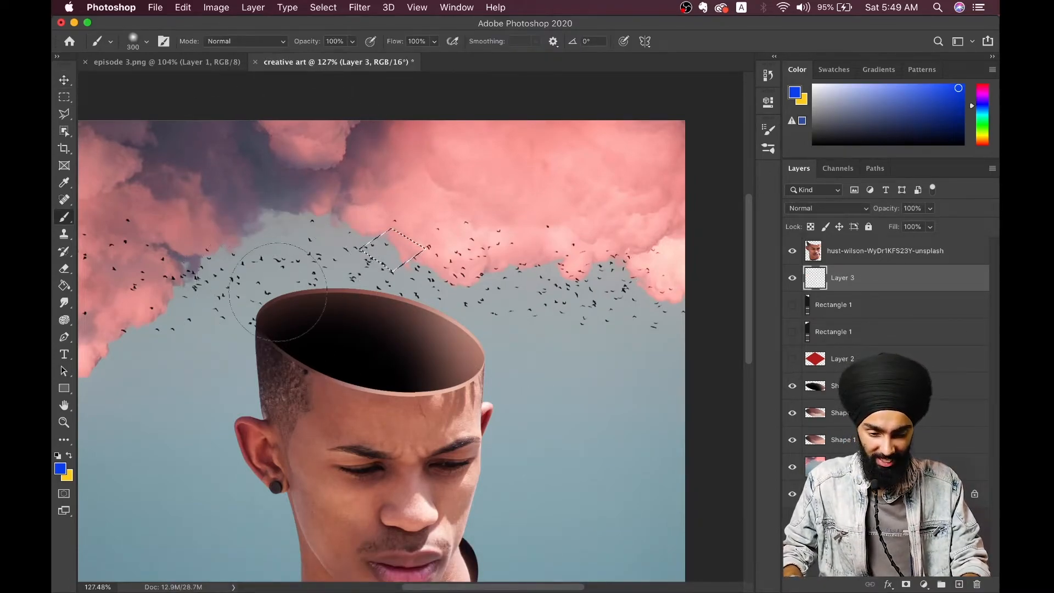
# Set the foreground color to bright purple and brush the diamond selection's left side on Layer 3 with a 200 px brush.
pyautogui.click(61, 470)
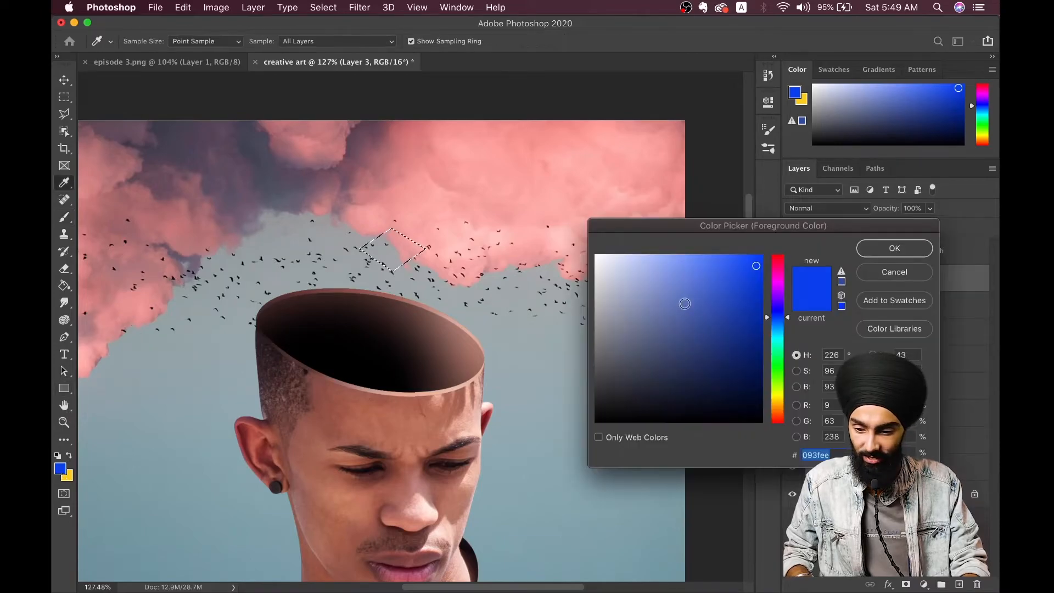
pyautogui.click(779, 286)
pyautogui.click(886, 252)
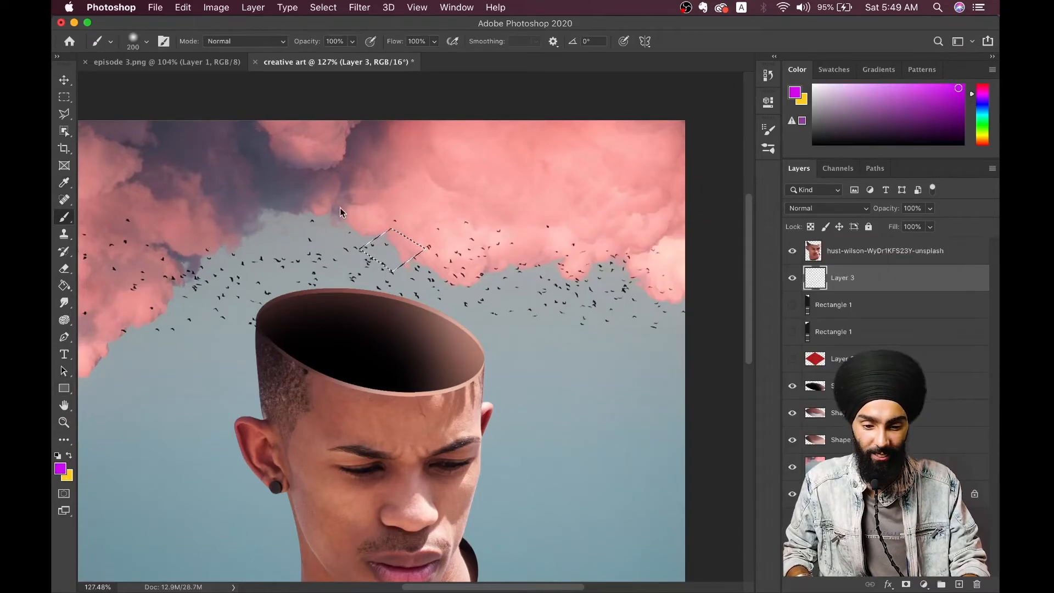
pyautogui.moveTo(359, 244); pyautogui.dragTo(359, 245)
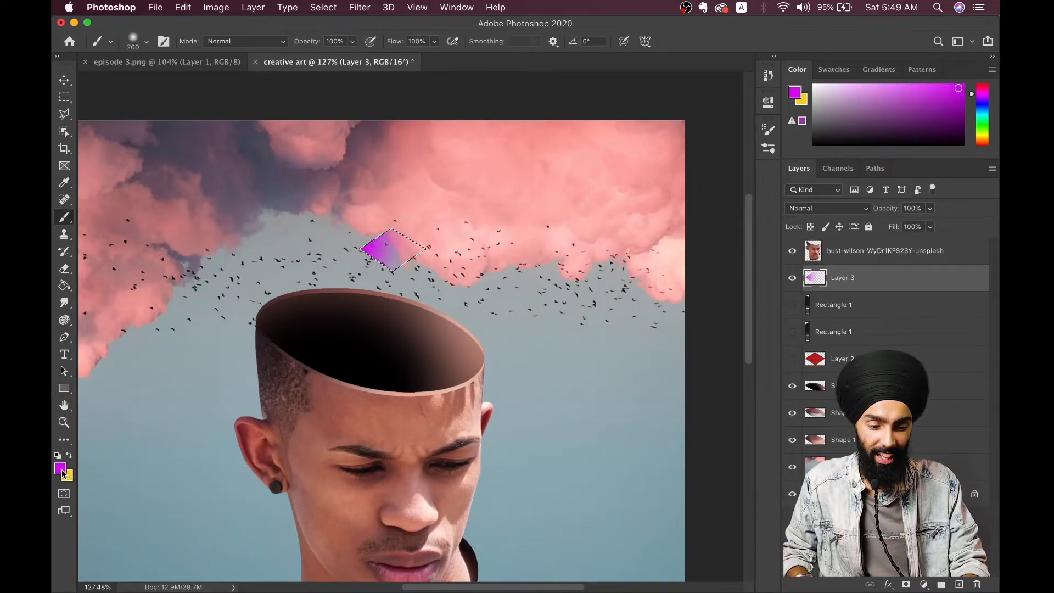
# Set the foreground color to blue #092aee and brush the diamond's right side, enlarging the brush to 300 px.
pyautogui.click(61, 470)
pyautogui.click(777, 314)
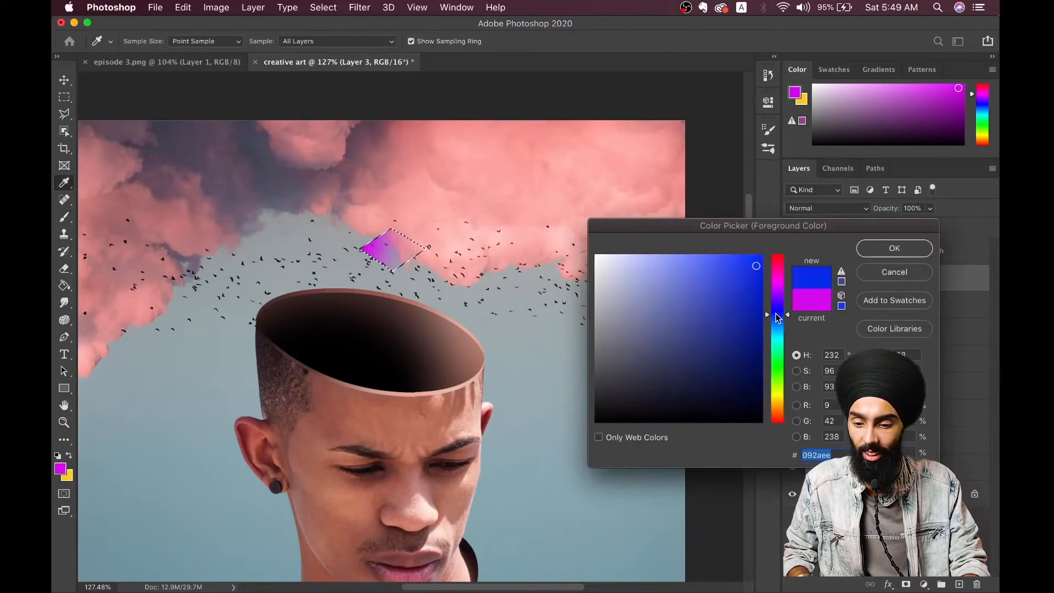
pyautogui.click(880, 250)
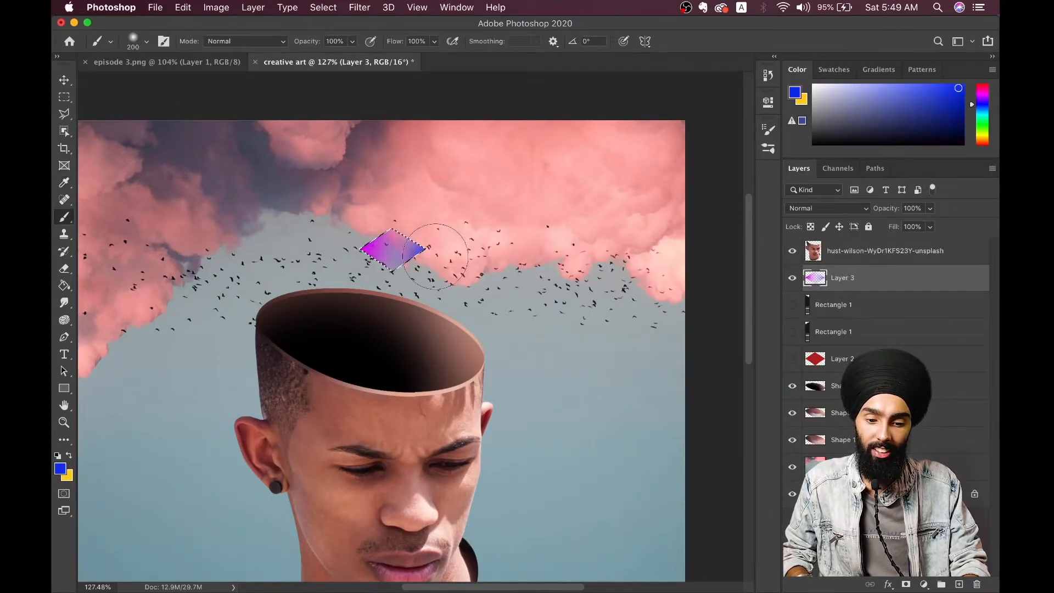
pyautogui.press(']')
pyautogui.press(']')
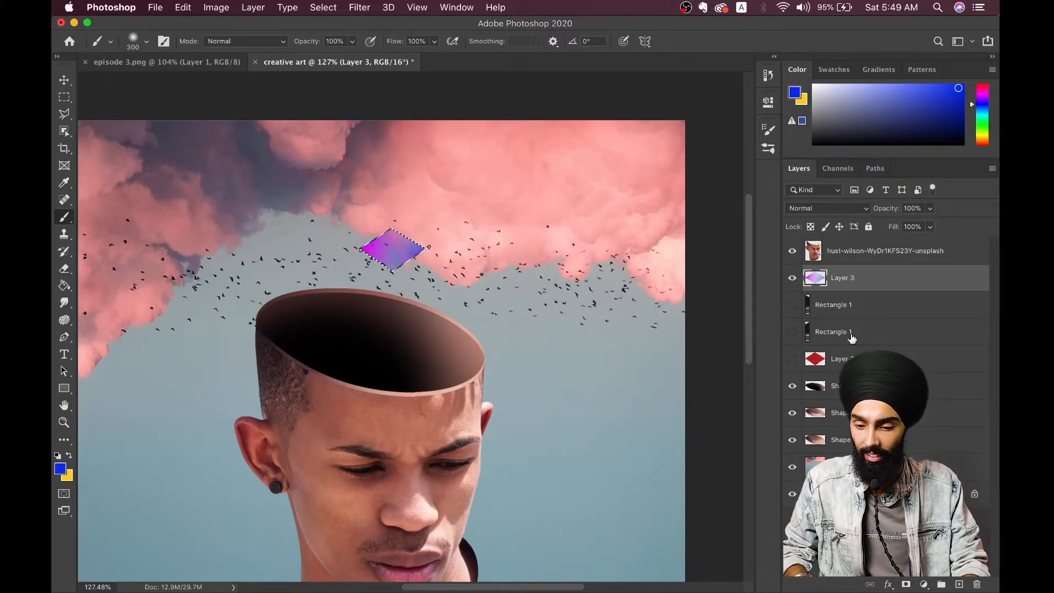
# Load the upper Rectangle 1 layer as a selection and brush blue onto the left bar face's upper part on Layer 3 at 500 px.
pyautogui.click(809, 309)
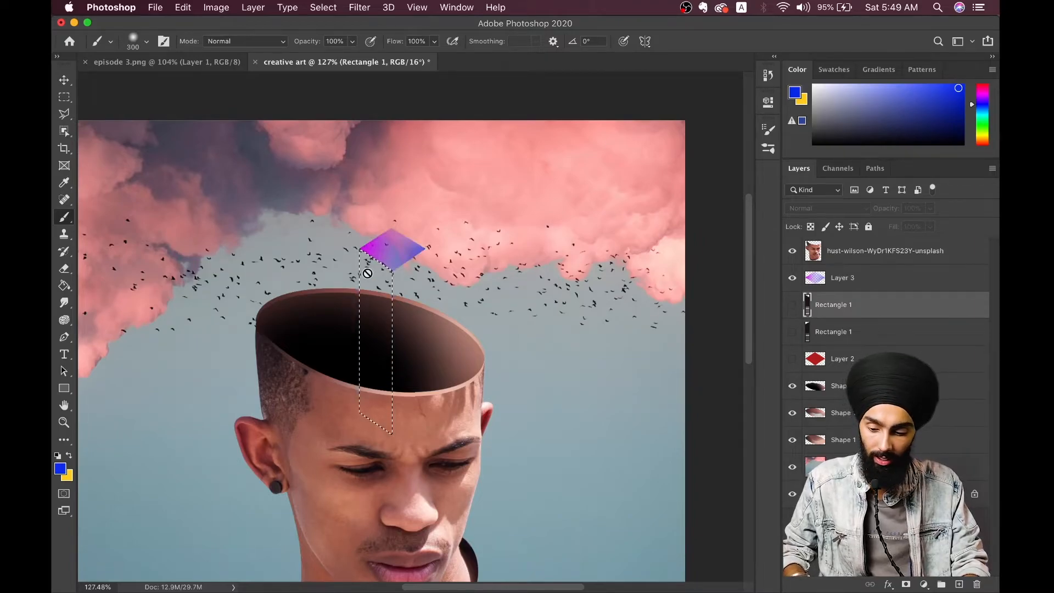
pyautogui.click(818, 277)
pyautogui.press(']')
pyautogui.press(']')
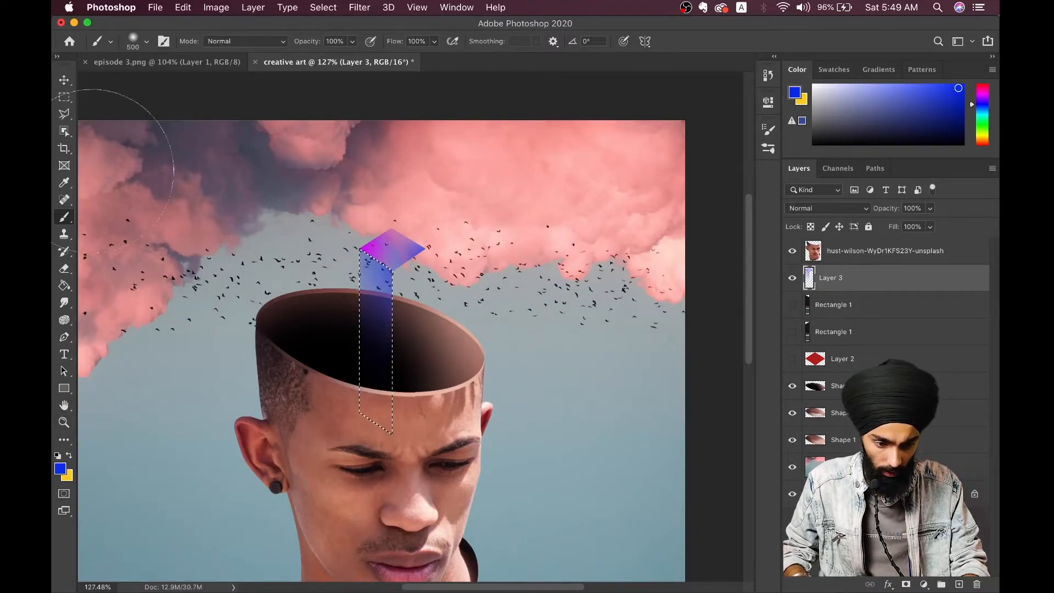
# Set the foreground color to magenta #ee09e6 and brush the left bar face's lower part and the right face's upper part on Layer 3.
pyautogui.click(61, 472)
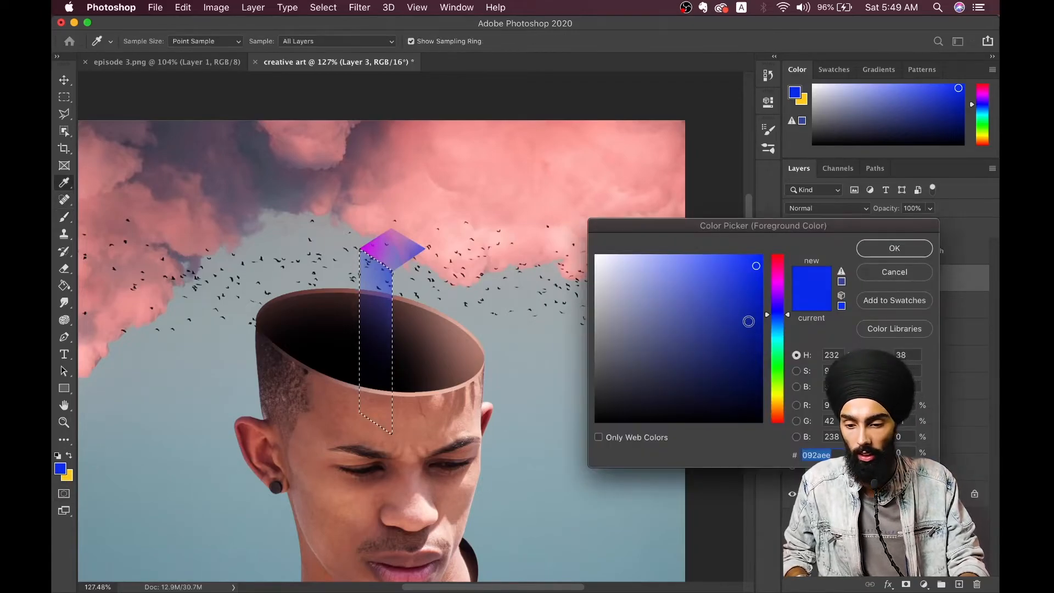
pyautogui.click(777, 285)
pyautogui.click(881, 248)
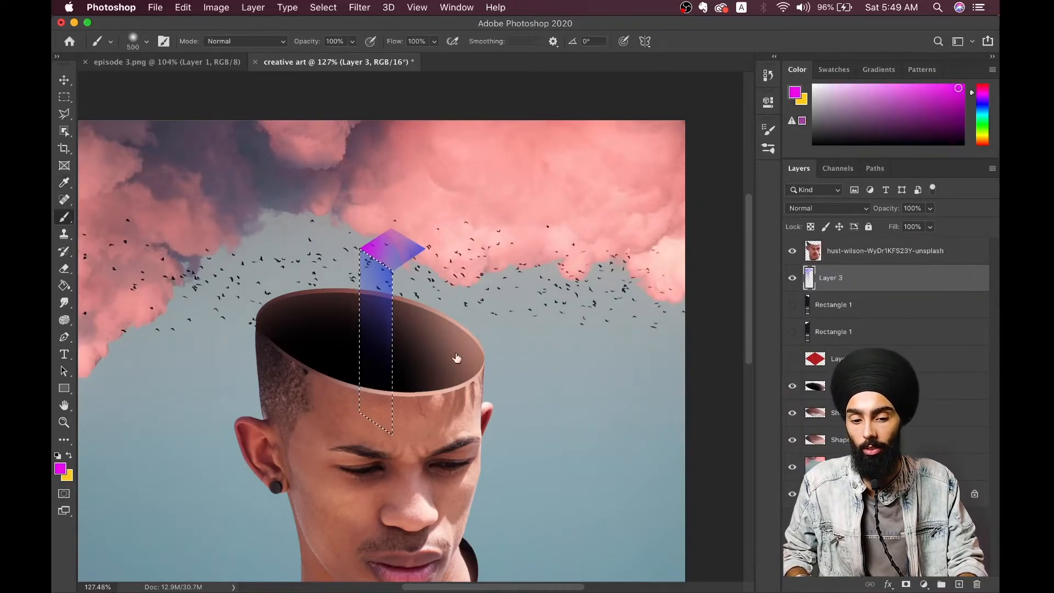
pyautogui.click(345, 399)
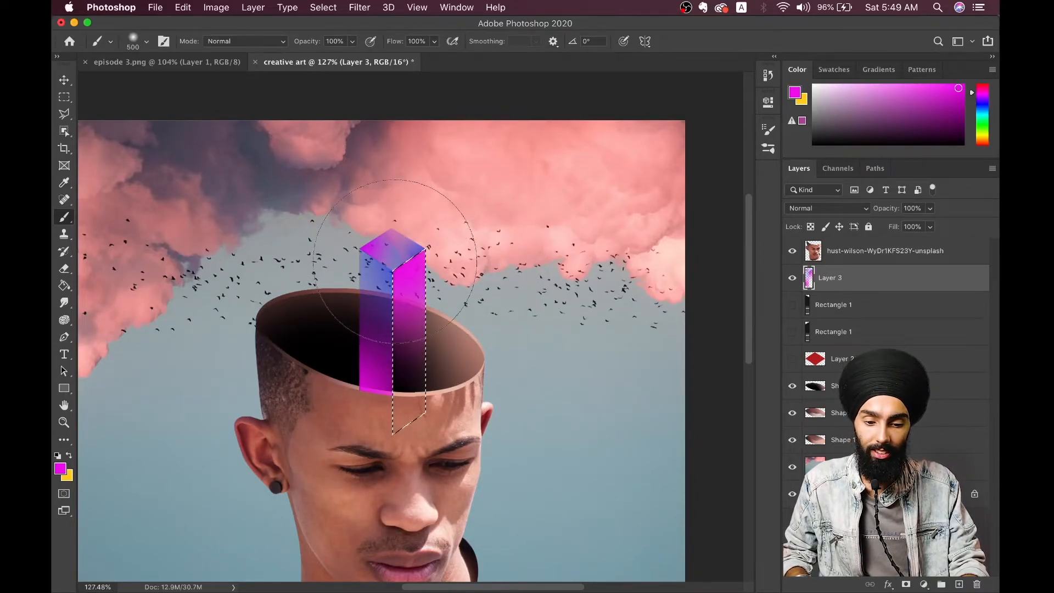
pyautogui.click(350, 262)
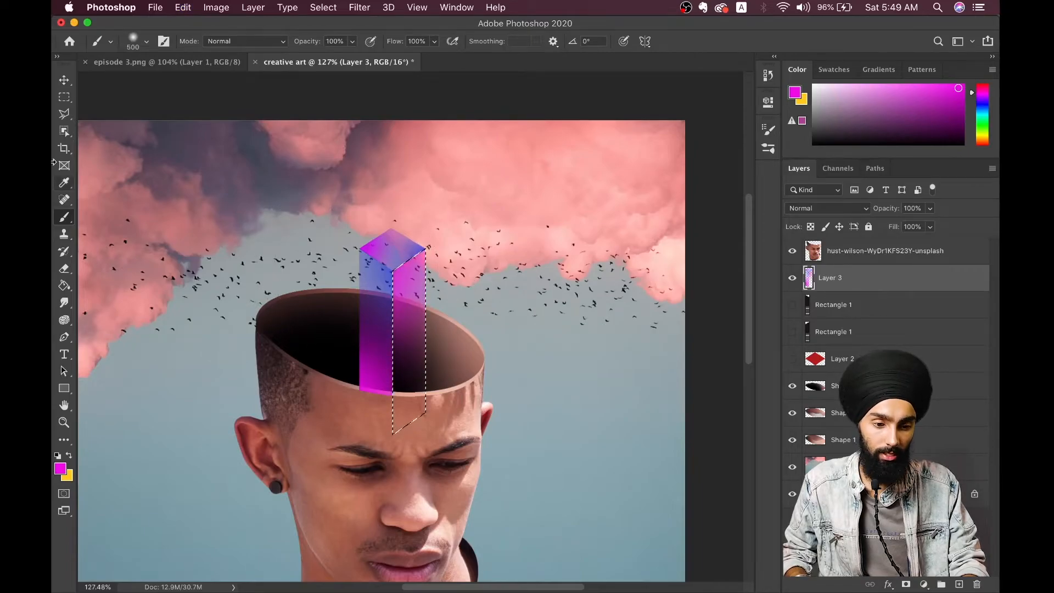
# Set the foreground color to blue #0909ee, brush the right bar face's lower part at 500 px, and deselect.
pyautogui.click(60, 467)
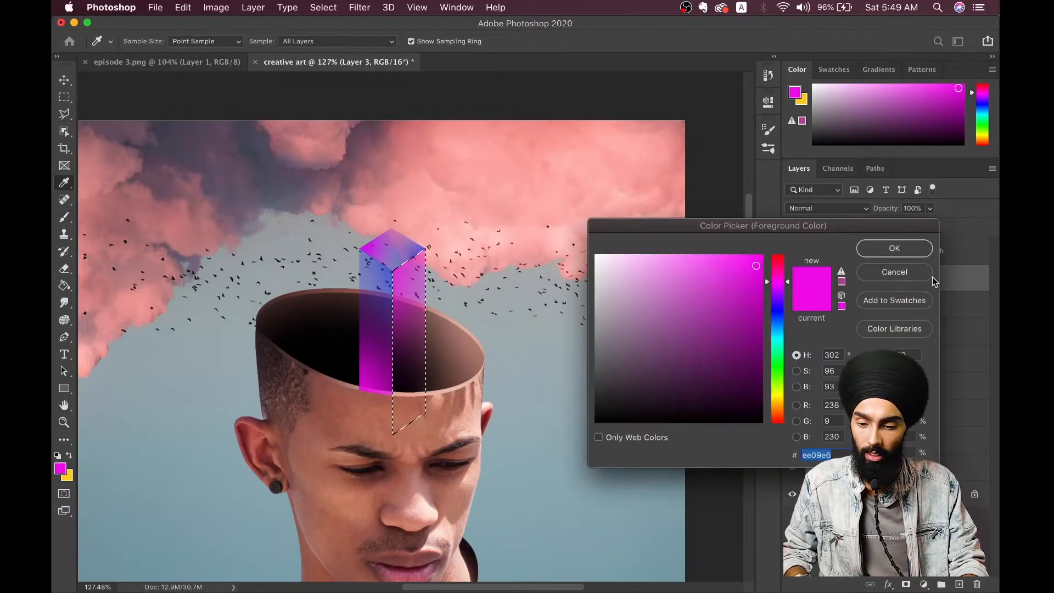
pyautogui.click(776, 318)
pyautogui.click(887, 254)
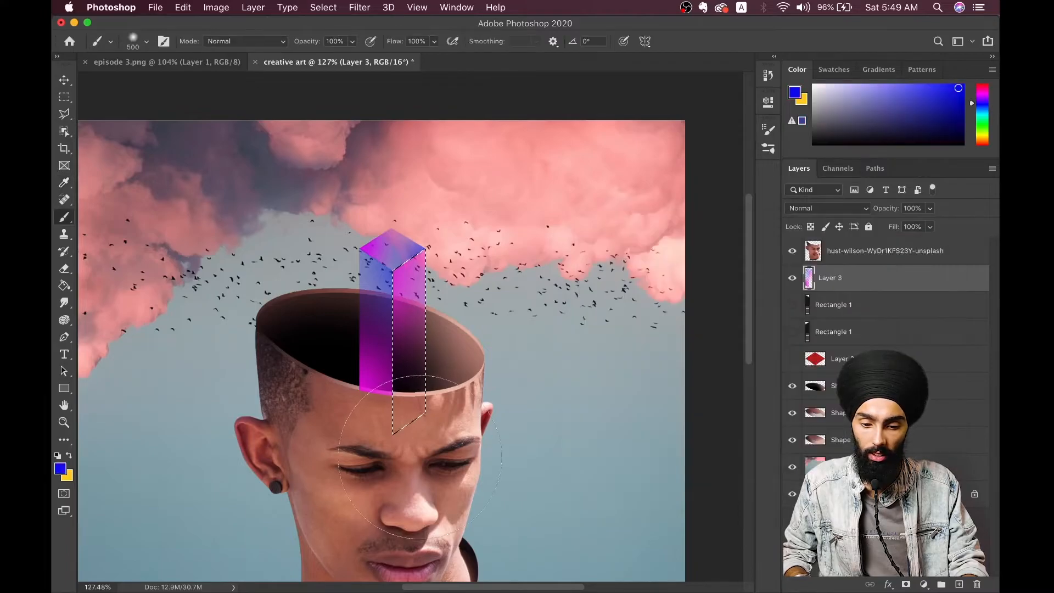
pyautogui.click(434, 438)
pyautogui.press('v')
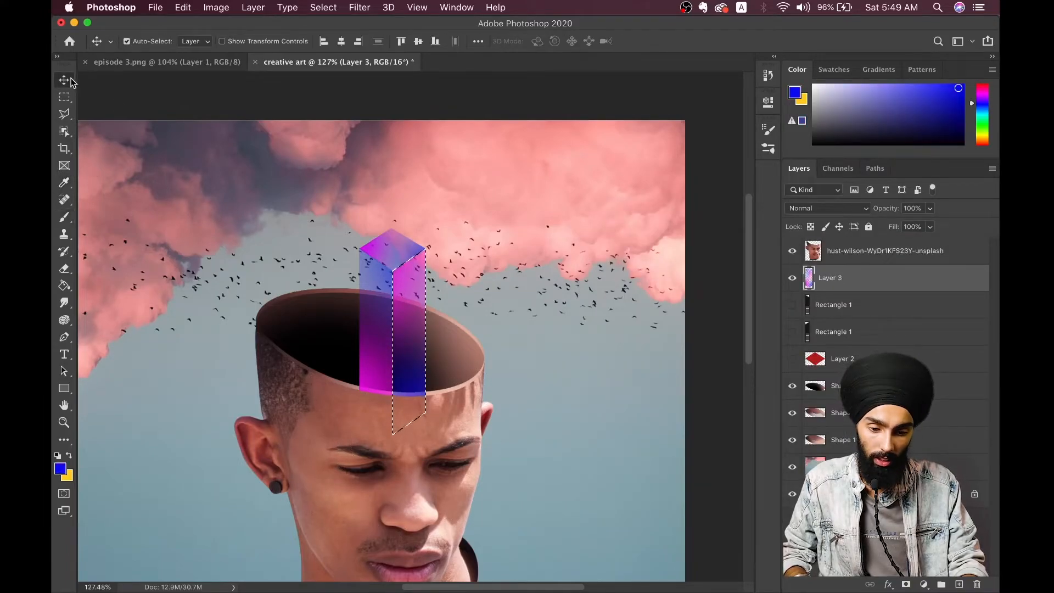
pyautogui.press('super+d')
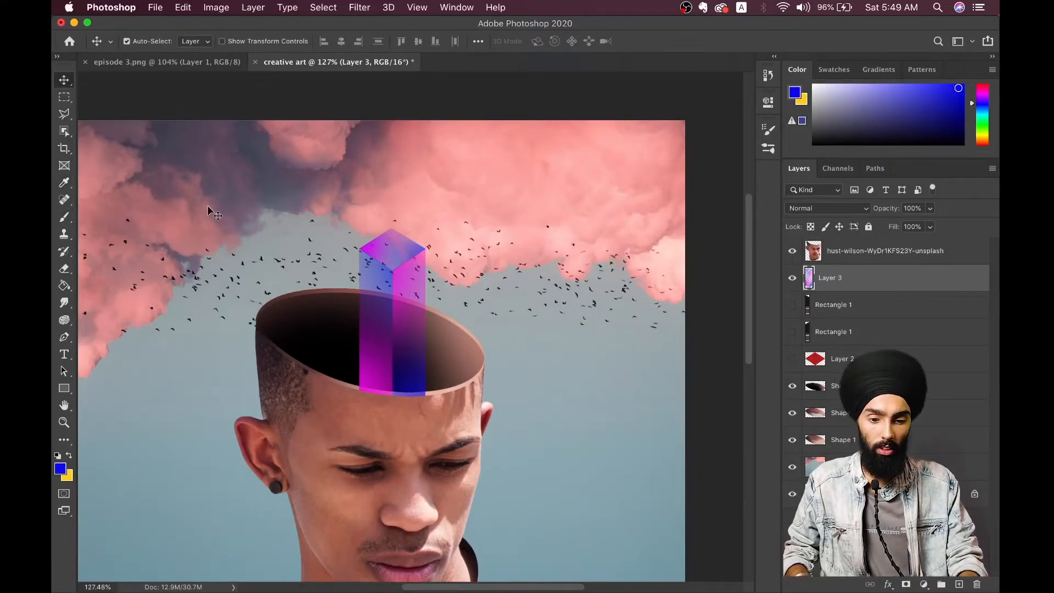
# Delete both hidden Rectangle 1 layers and the hidden Layer 2.
pyautogui.click(793, 279)
pyautogui.click(793, 279)
pyautogui.click(884, 305)
pyautogui.keyDown('shift'); pyautogui.click(911, 360); pyautogui.keyUp('shift')
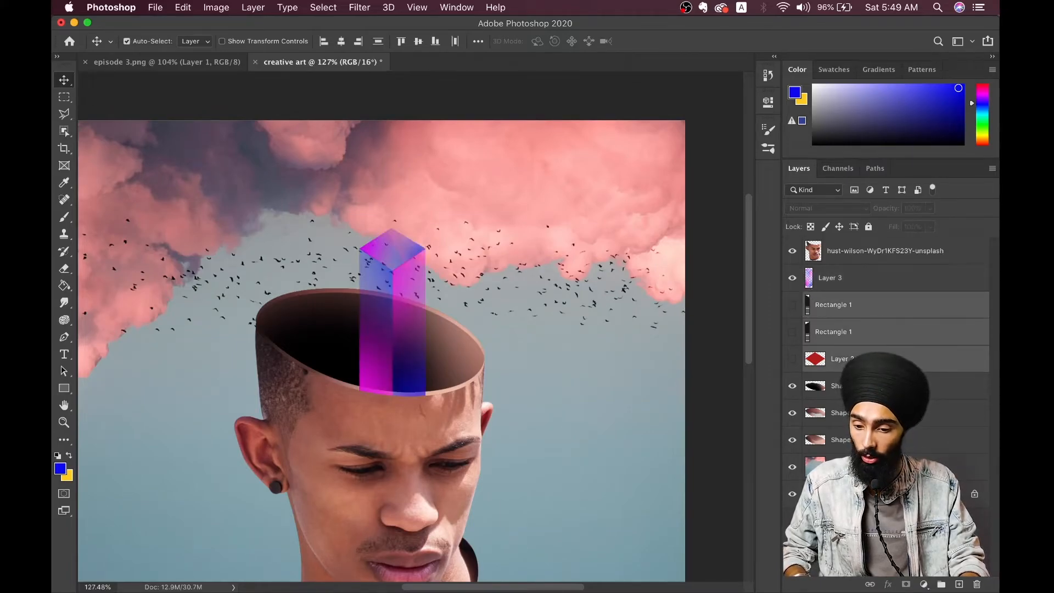
pyautogui.press('Delete')
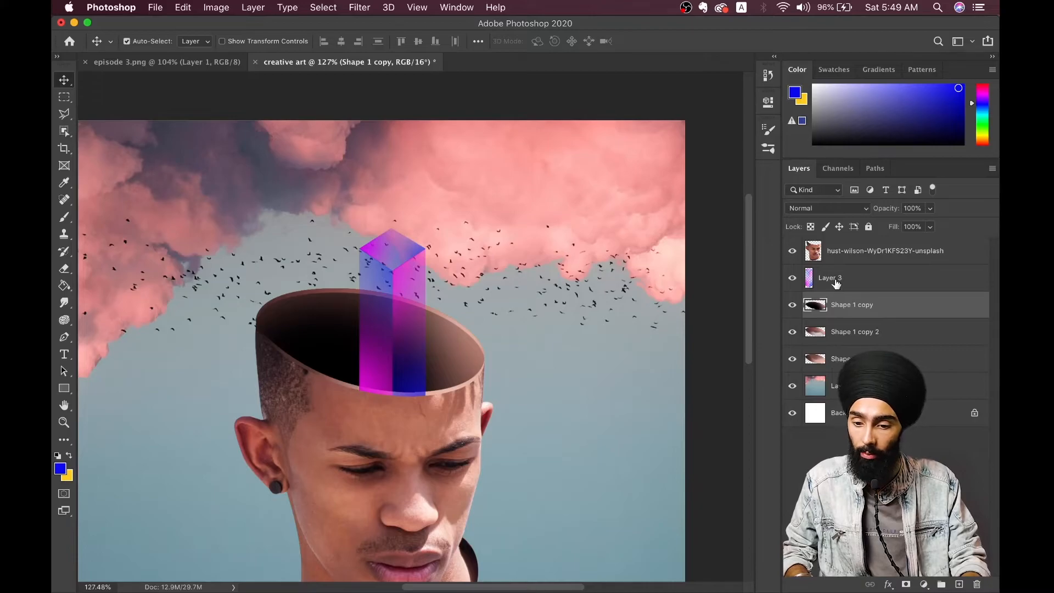
# Duplicate the Layer 3 bar twice, arrange the three bars in a cluster, and center the group in the head opening.
pyautogui.click(836, 282)
pyautogui.press('super+v')
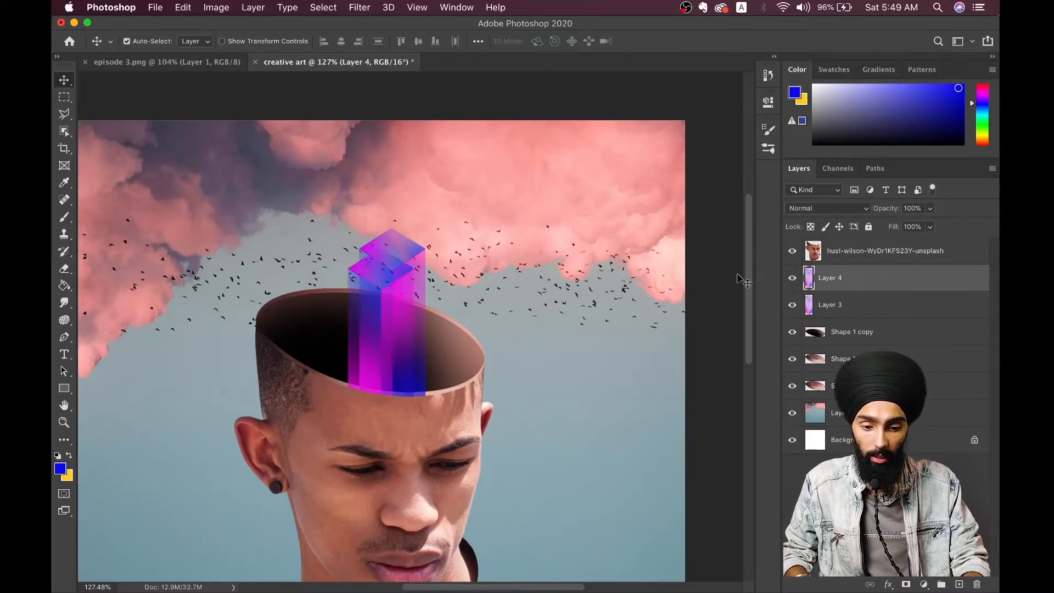
pyautogui.moveTo(377, 304); pyautogui.dragTo(294, 341)
pyautogui.press('super+v')
pyautogui.moveTo(402, 301); pyautogui.dragTo(399, 345)
pyautogui.keyDown('shift'); pyautogui.click(352, 296); pyautogui.keyUp('shift')
pyautogui.keyDown('shift'); pyautogui.click(328, 313); pyautogui.keyUp('shift')
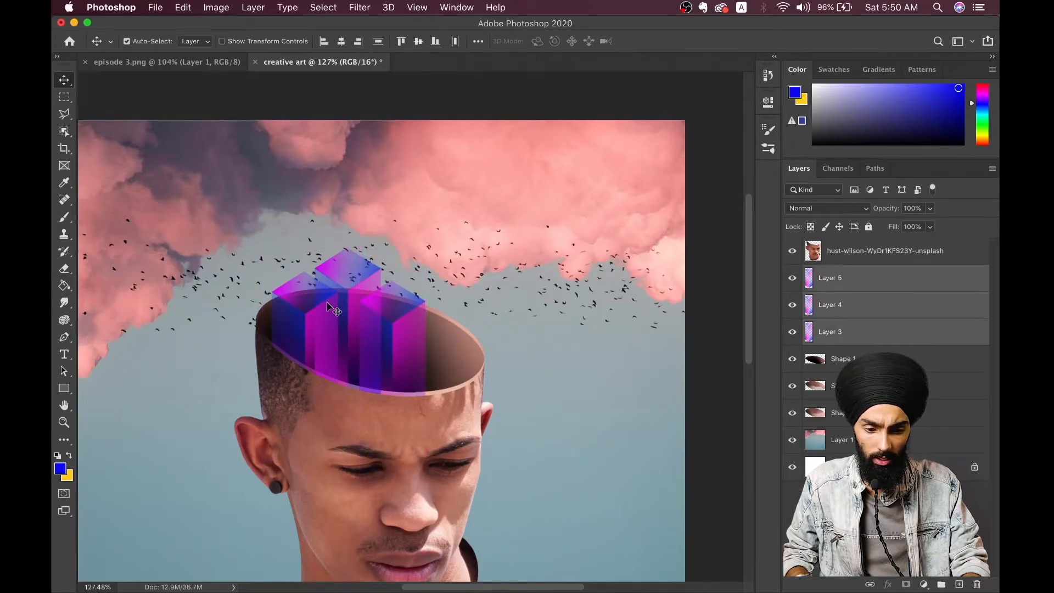
pyautogui.moveTo(329, 313); pyautogui.dragTo(351, 288)
pyautogui.click(582, 339)
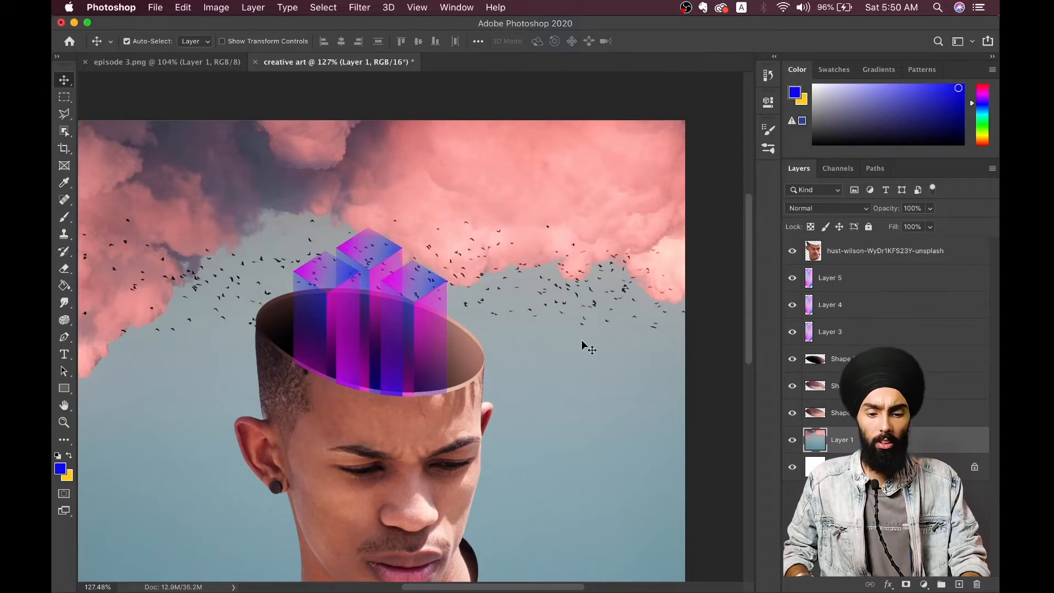
pyautogui.scroll(-5, 582, 339)
pyautogui.scroll(5, 582, 343)
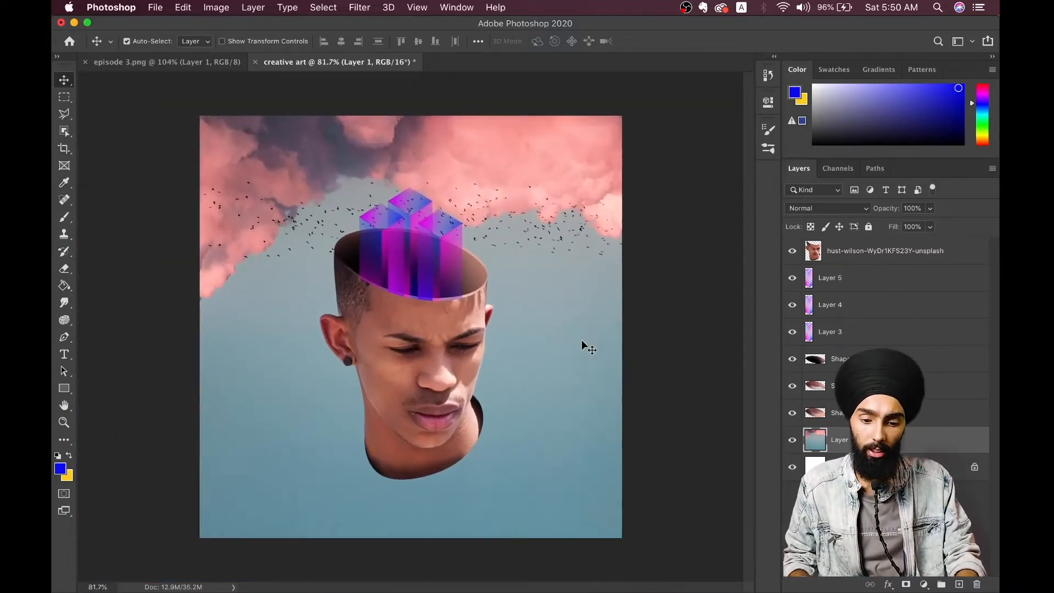
pyautogui.scroll(1, 581, 345)
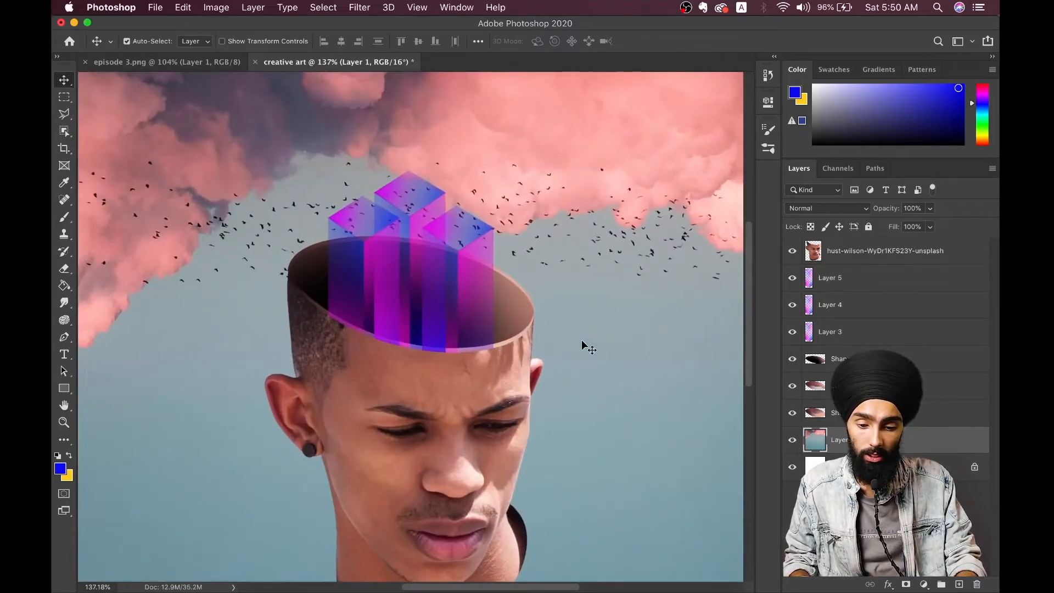
# Load the Shape 1 copy layer as a selection of the head opening and invert the selection.
pyautogui.click(791, 360)
pyautogui.click(791, 360)
pyautogui.click(792, 360)
pyautogui.click(792, 360)
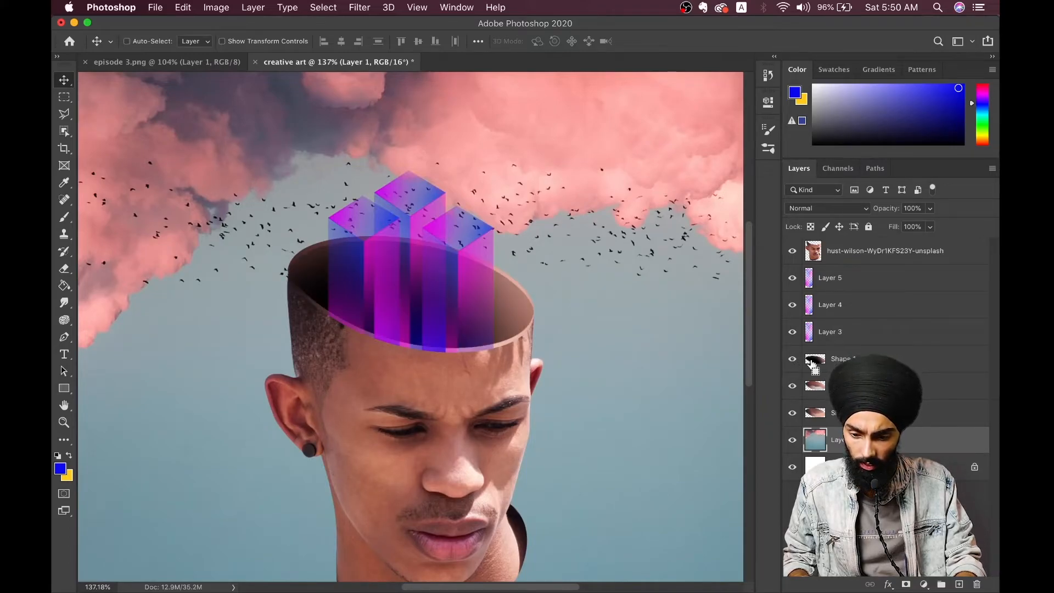
pyautogui.keyDown('ctrl'); pyautogui.click(814, 363); pyautogui.keyUp('ctrl')
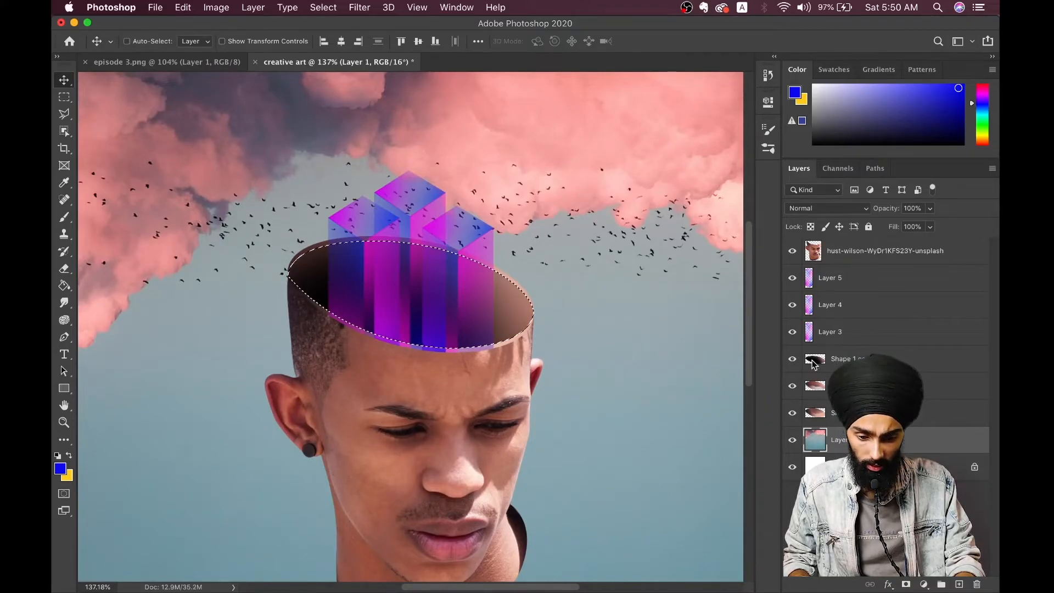
pyautogui.scroll(3, 411, 329)
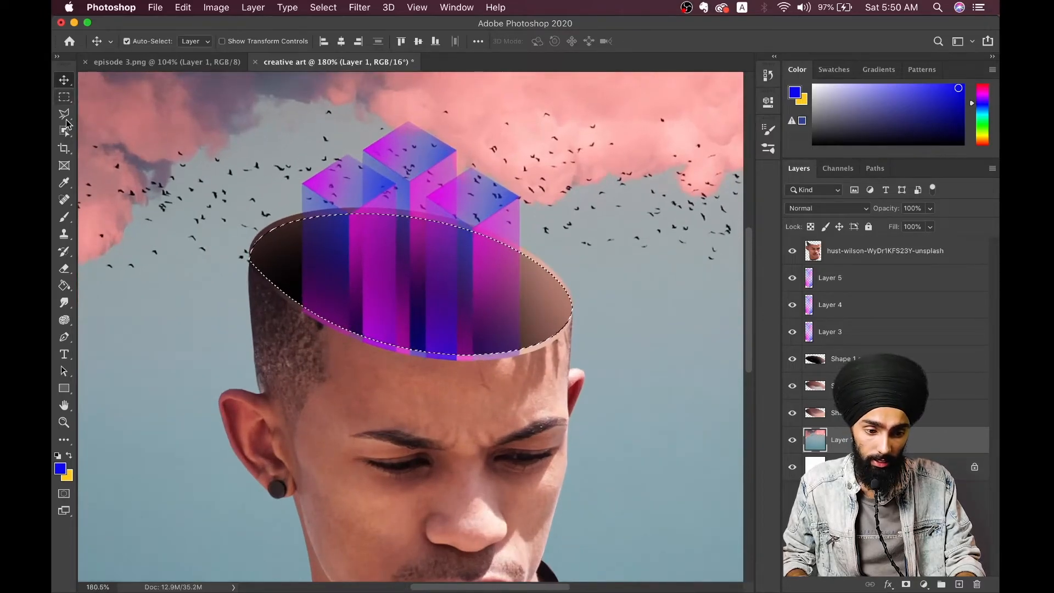
pyautogui.press('l')
pyautogui.rightClick(378, 237)
pyautogui.press('Escape')
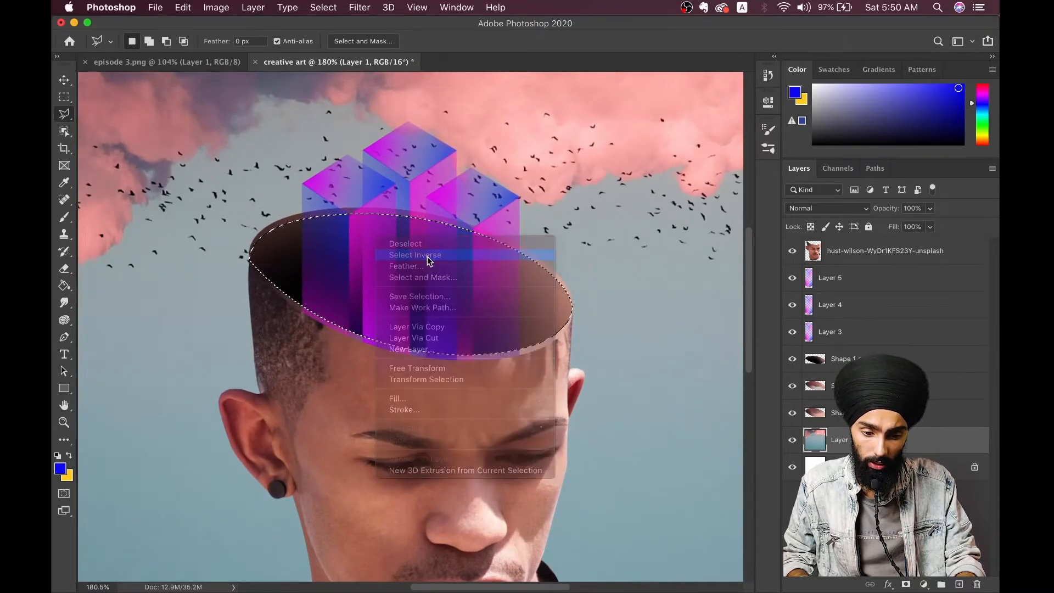
# Merge Layers 3, 4 and 5, erase the bars' overhang below the head's front rim with an 80 px Eraser, and deselect.
pyautogui.press('e')
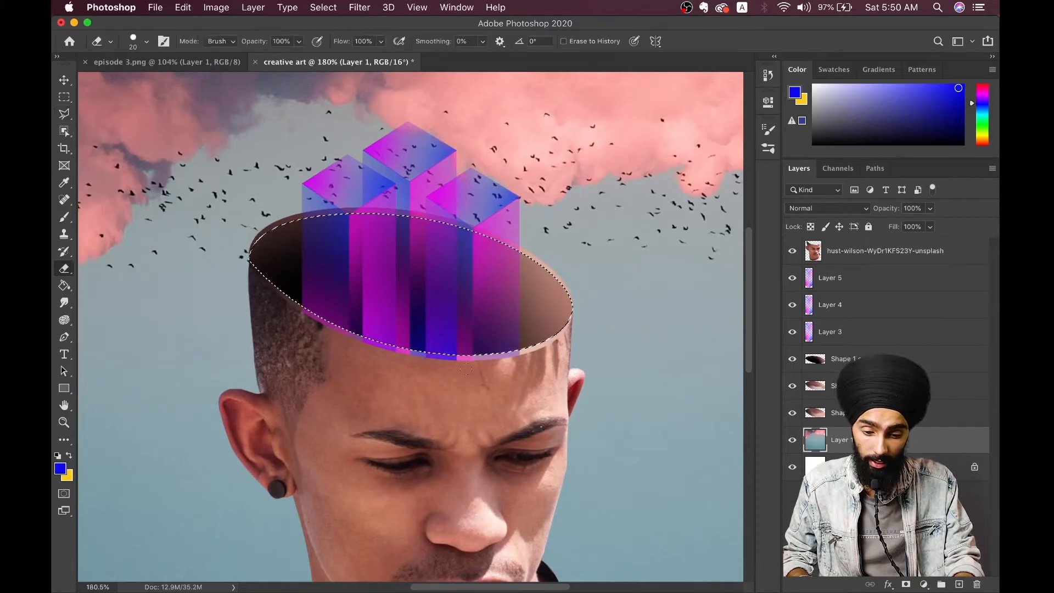
pyautogui.press(']')
pyautogui.press(']')
pyautogui.press(']')
pyautogui.press(']')
pyautogui.press(']')
pyautogui.press(']')
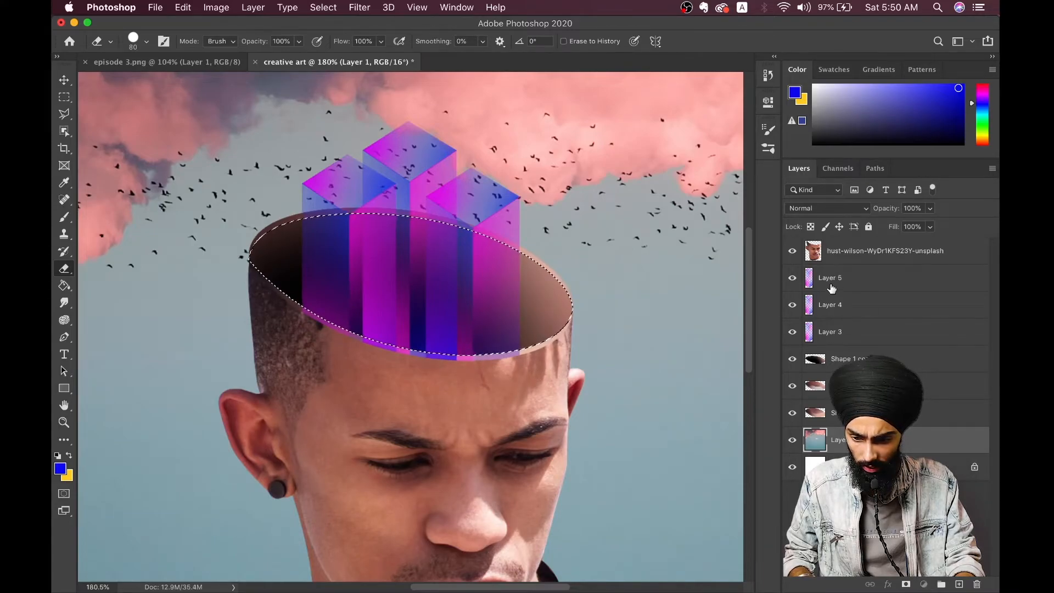
pyautogui.click(831, 288)
pyautogui.keyDown('shift'); pyautogui.click(866, 339); pyautogui.keyUp('shift')
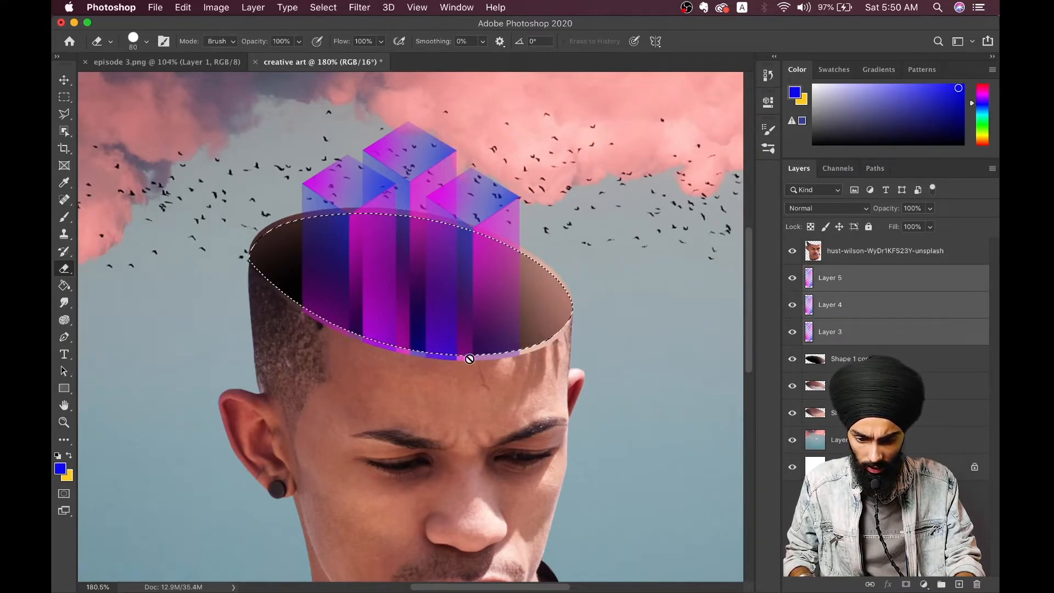
pyautogui.press('super+e')
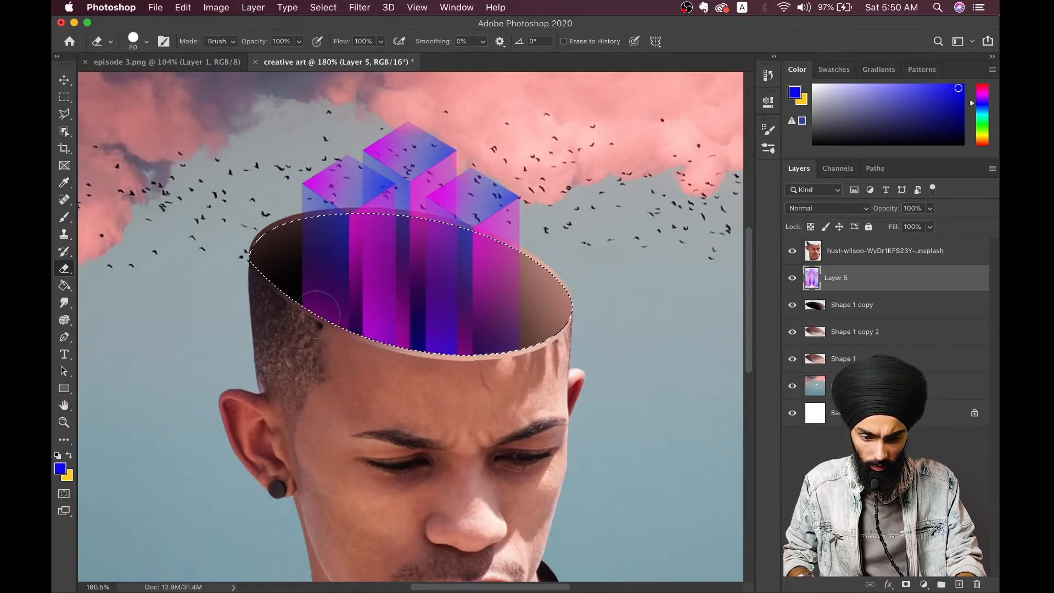
pyautogui.press('super+d')
pyautogui.scroll(-5, 534, 360)
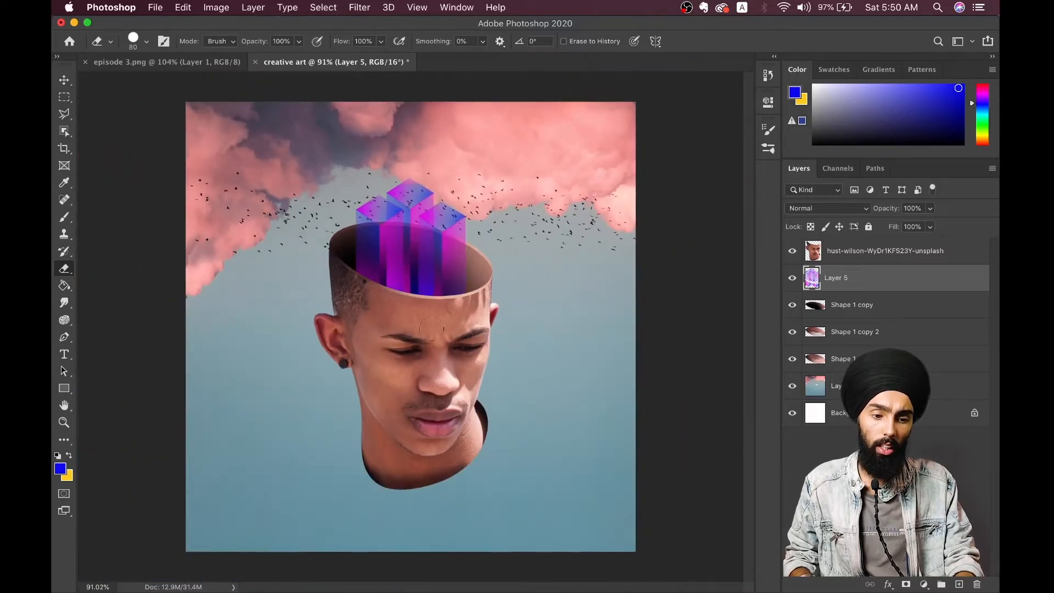
# Duplicate Layer 5 and merge it with its copy to intensify the bars, and compare the result with episode 3.png.
pyautogui.click(64, 80)
pyautogui.scroll(3, 374, 193)
pyautogui.scroll(2, 551, 259)
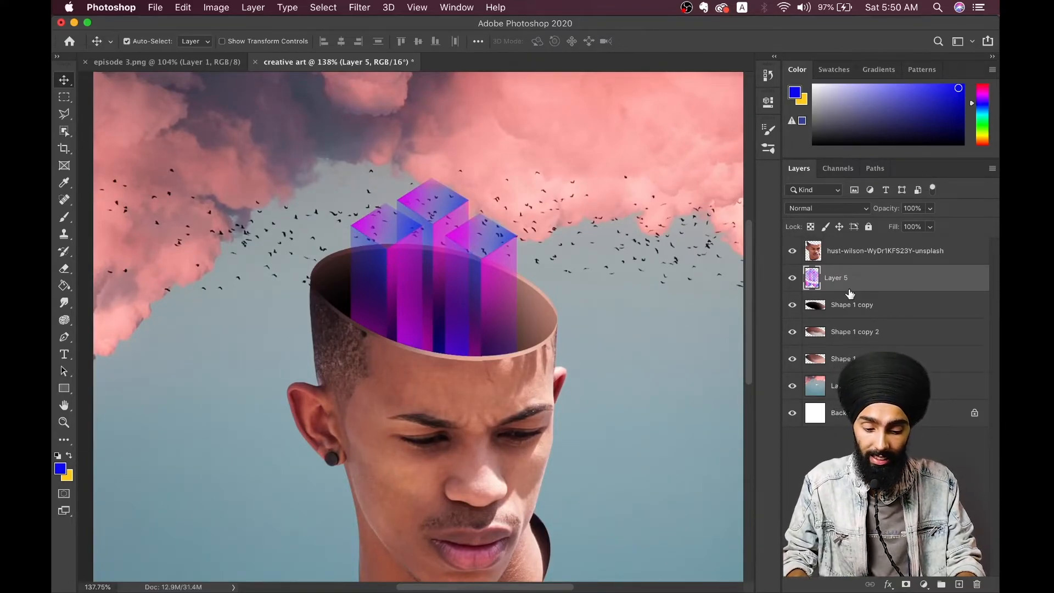
pyautogui.press('super+j')
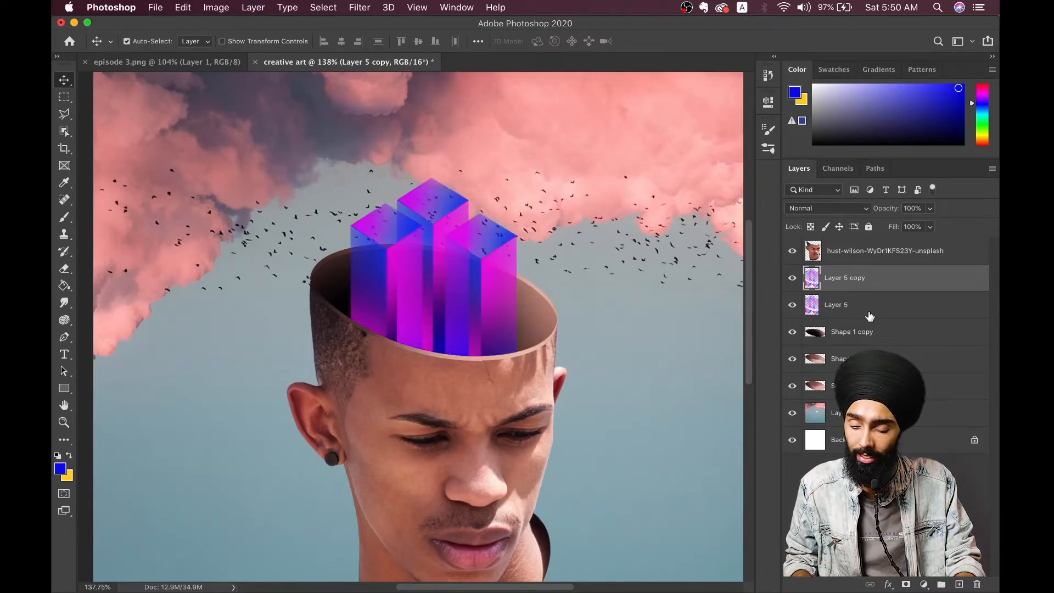
pyautogui.click(870, 315)
pyautogui.press('Delete')
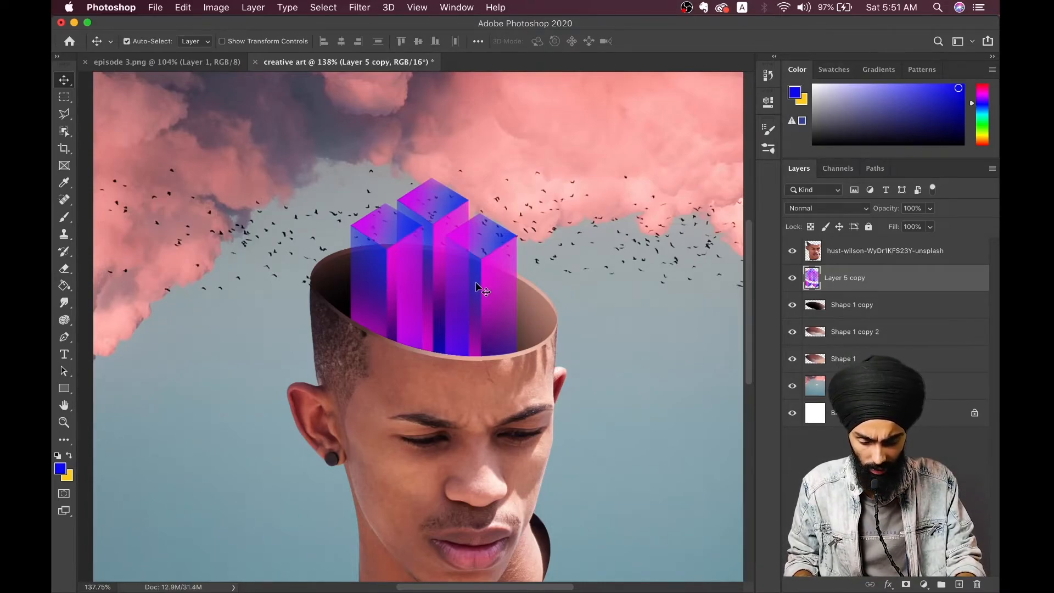
pyautogui.click(169, 62)
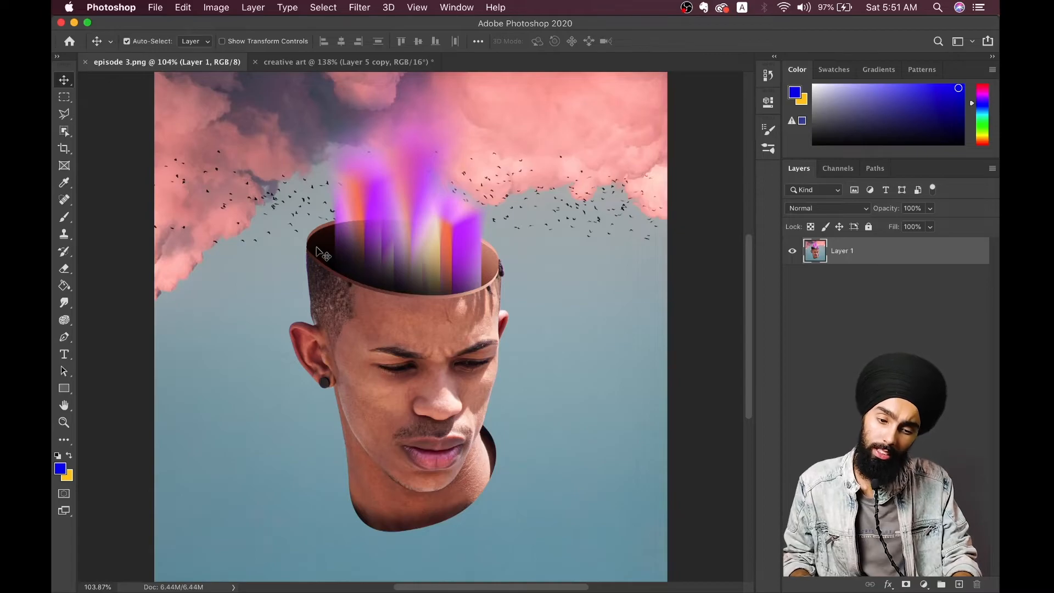
pyautogui.click(367, 61)
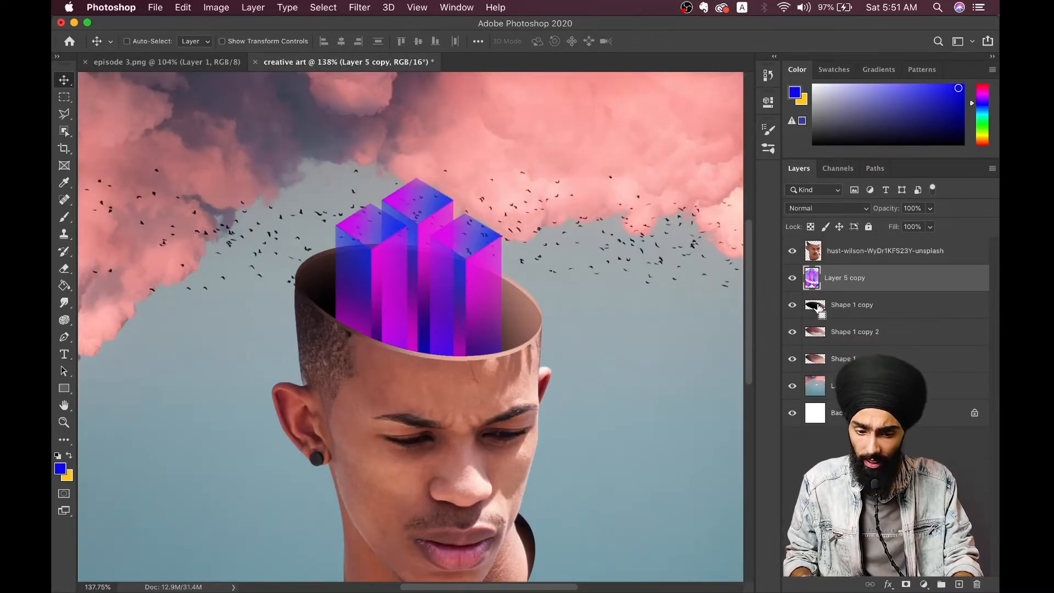
# Load Shape 1 copy as a selection and add a new layer above Layer 5 copy for brushing.
pyautogui.keyDown('ctrl'); pyautogui.click(816, 305); pyautogui.keyUp('ctrl')
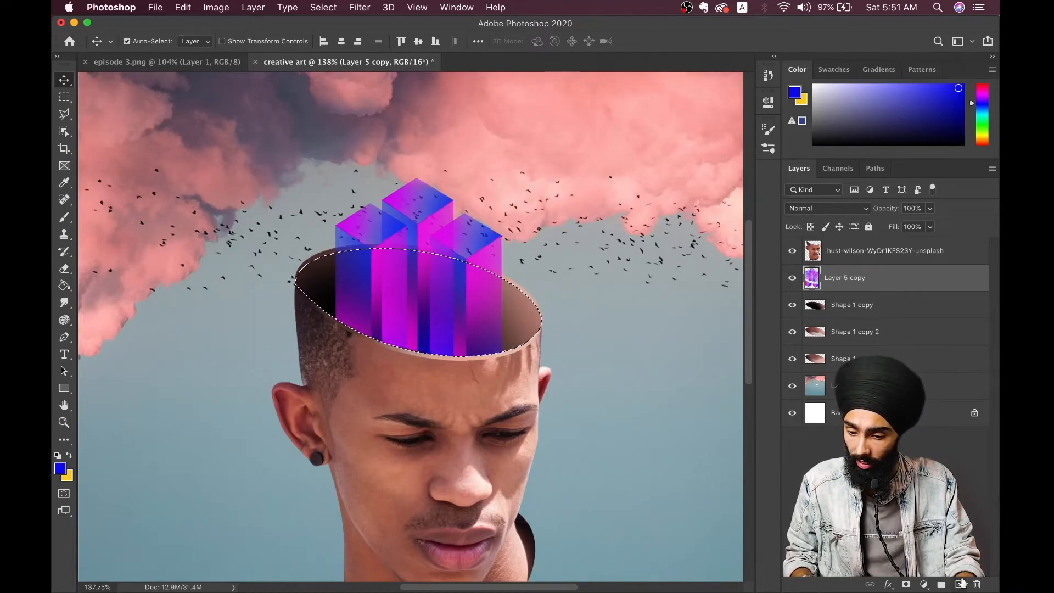
pyautogui.press('super+shift+alt+n')
pyautogui.press('b')
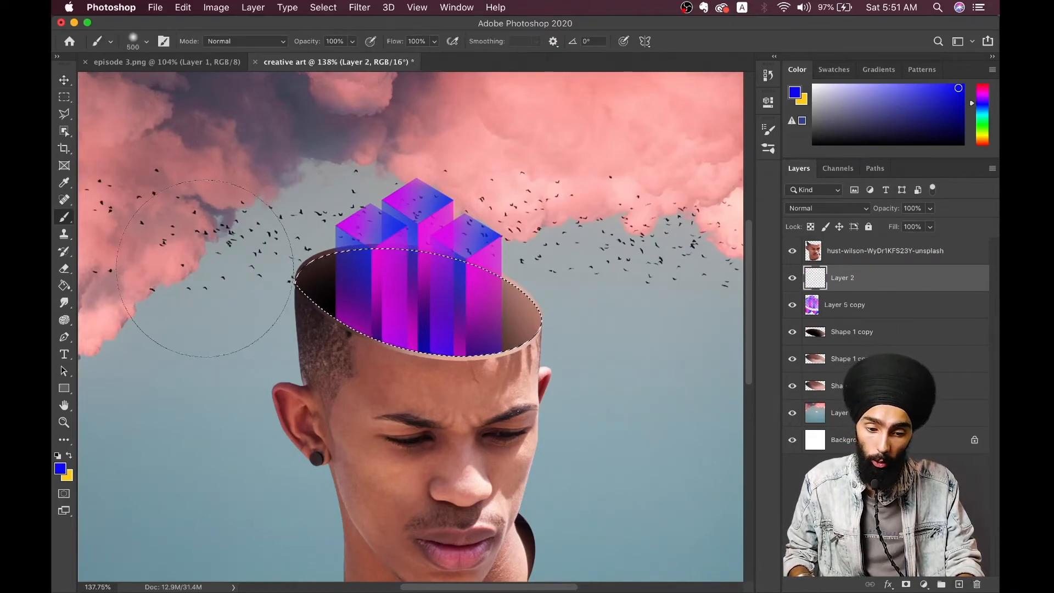
# Sample black from the head's interior, brush a 500 px shadow over the bars' lower left parts on Layer 2, and deselect.
pyautogui.click(59, 468)
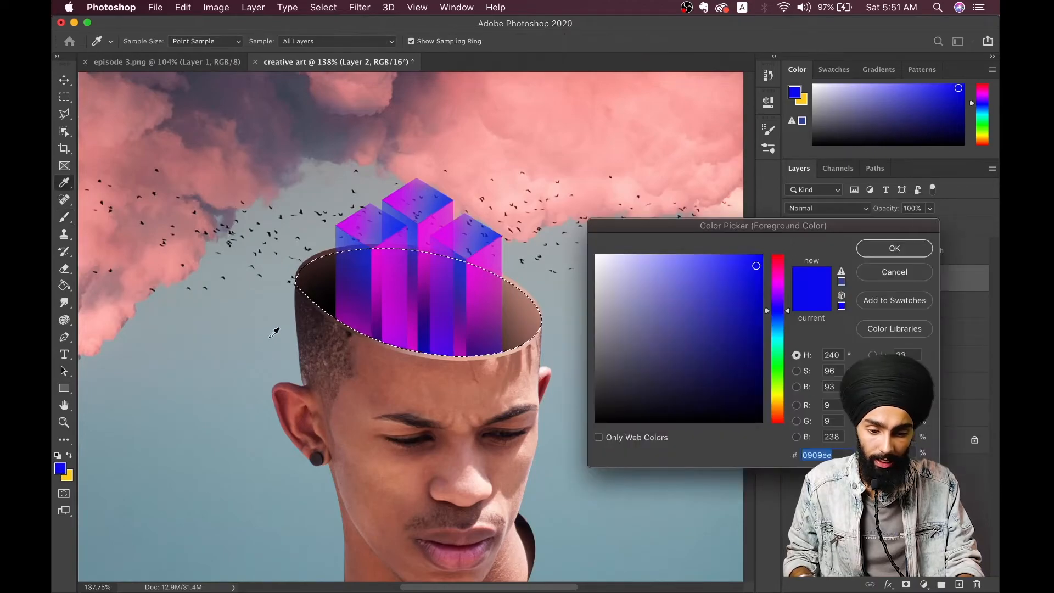
pyautogui.click(330, 297)
pyautogui.click(910, 248)
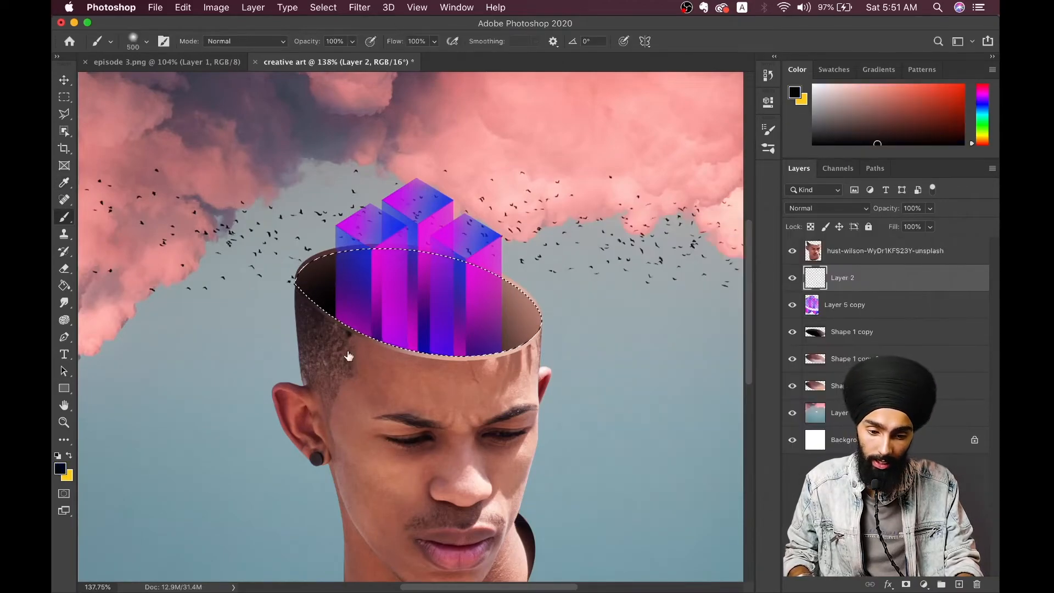
pyautogui.moveTo(362, 341); pyautogui.dragTo(390, 397)
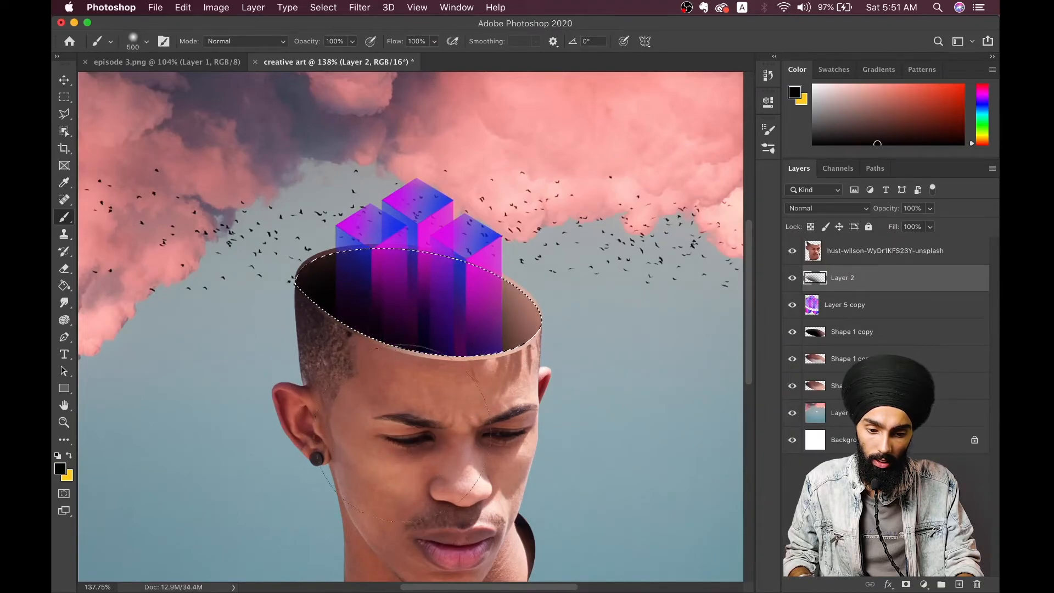
pyautogui.press('super+d')
pyautogui.scroll(-5, 385, 442)
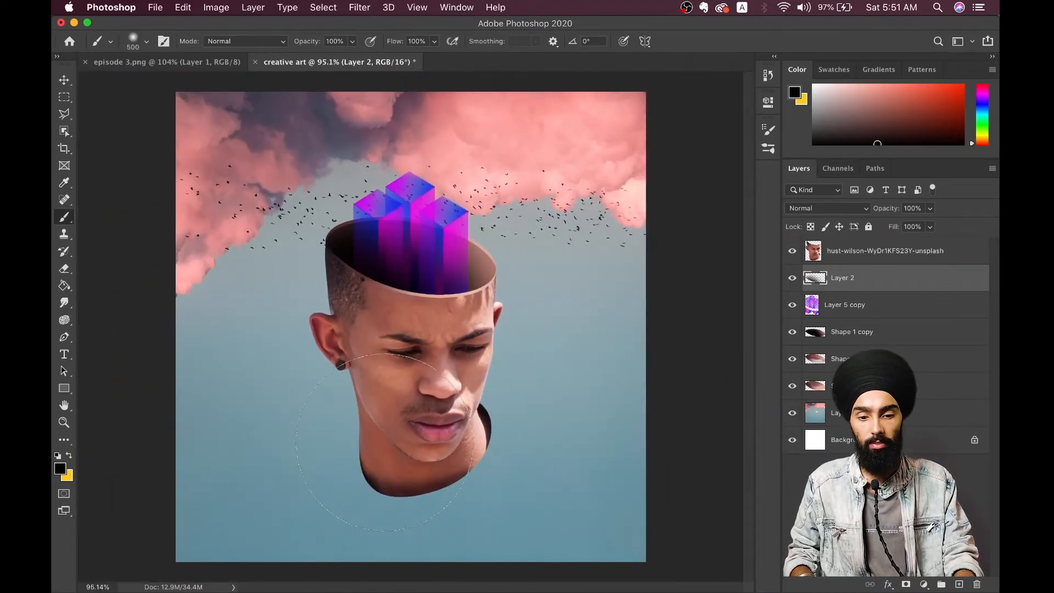
# Undo the last two changes on Layer 2 and clear the selection.
pyautogui.scroll(4, 385, 442)
pyautogui.scroll(1, 385, 442)
pyautogui.press('super+z')
pyautogui.press('super+z')
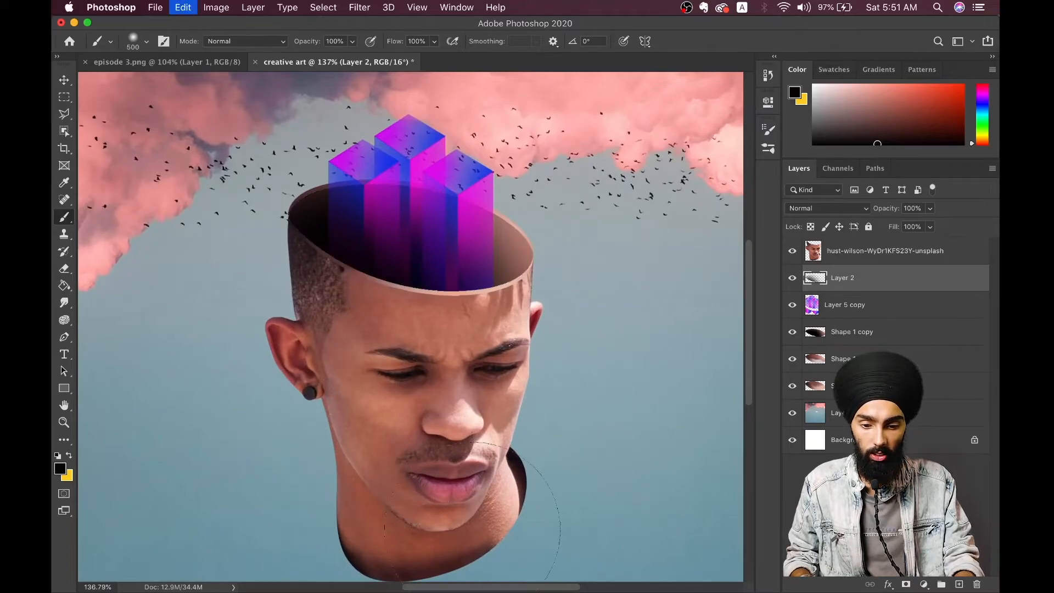
pyautogui.press('super+d')
pyautogui.scroll(-2, 385, 442)
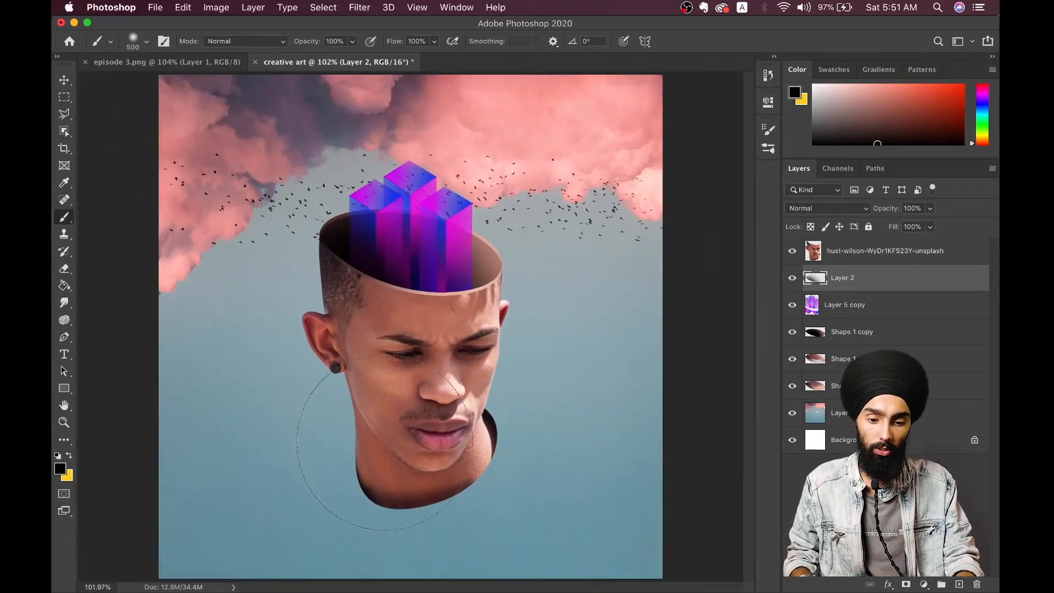
# Apply a 43 px Tilt-Shift blur to Layer 5 copy, narrowing and tilting the focus band along the head's rim to soften the bars' tops.
pyautogui.click(65, 80)
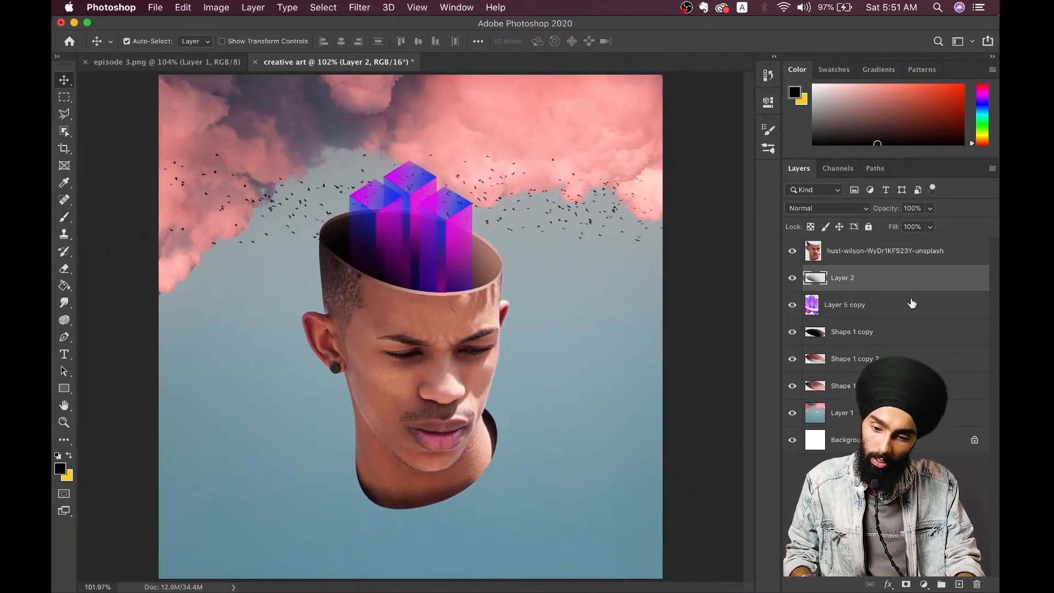
pyautogui.click(856, 311)
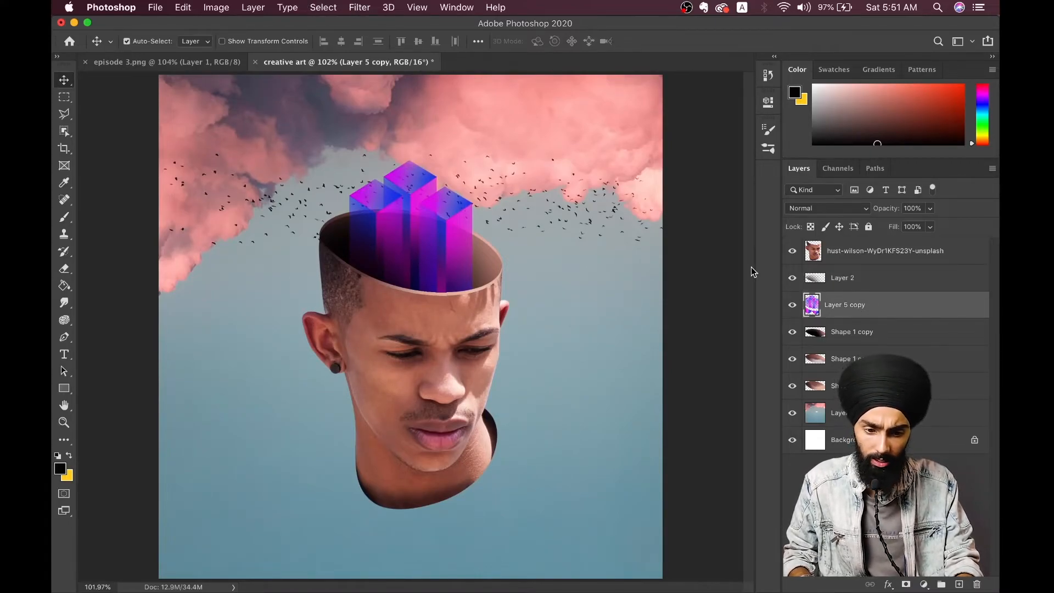
pyautogui.click(360, 7)
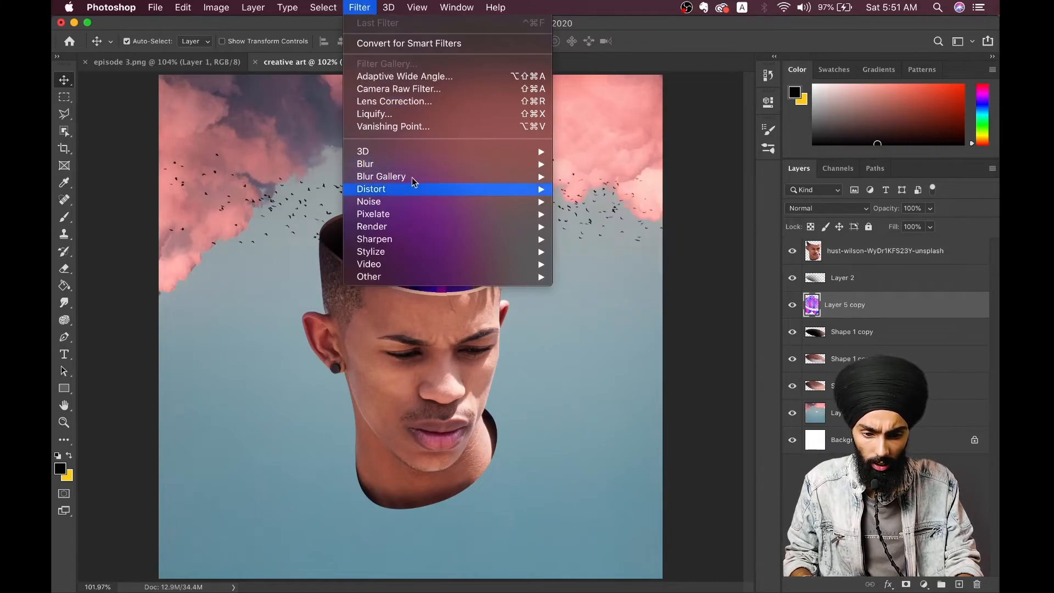
pyautogui.moveTo(413, 169)
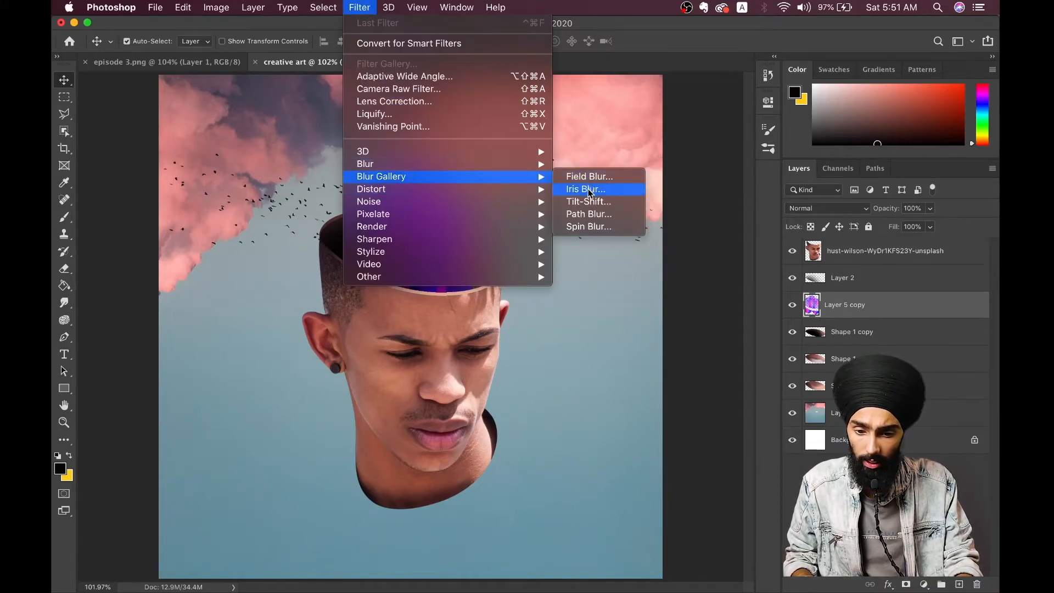
pyautogui.click(588, 202)
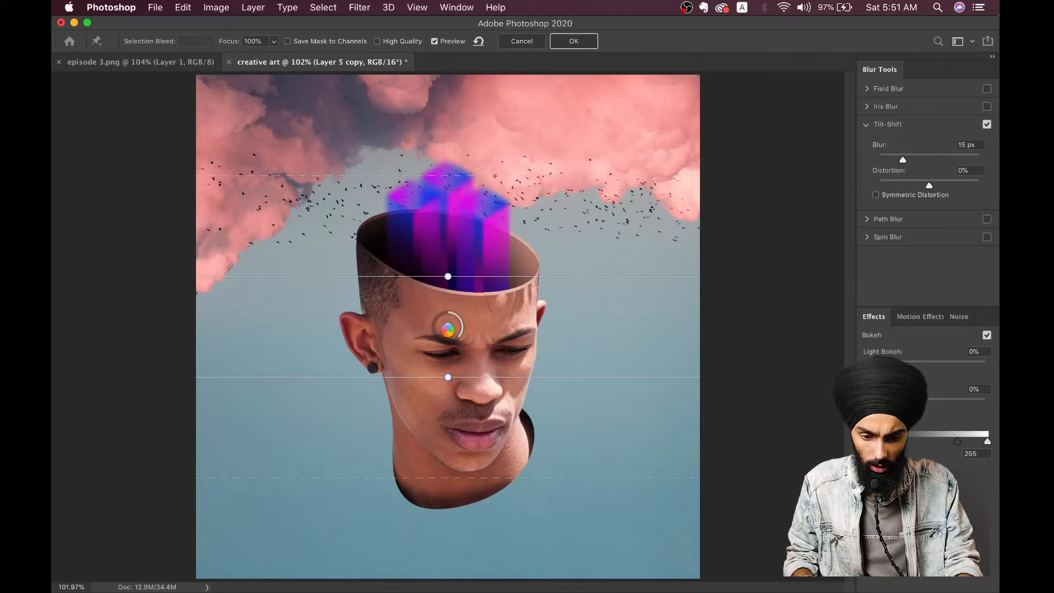
pyautogui.moveTo(447, 326); pyautogui.dragTo(449, 288)
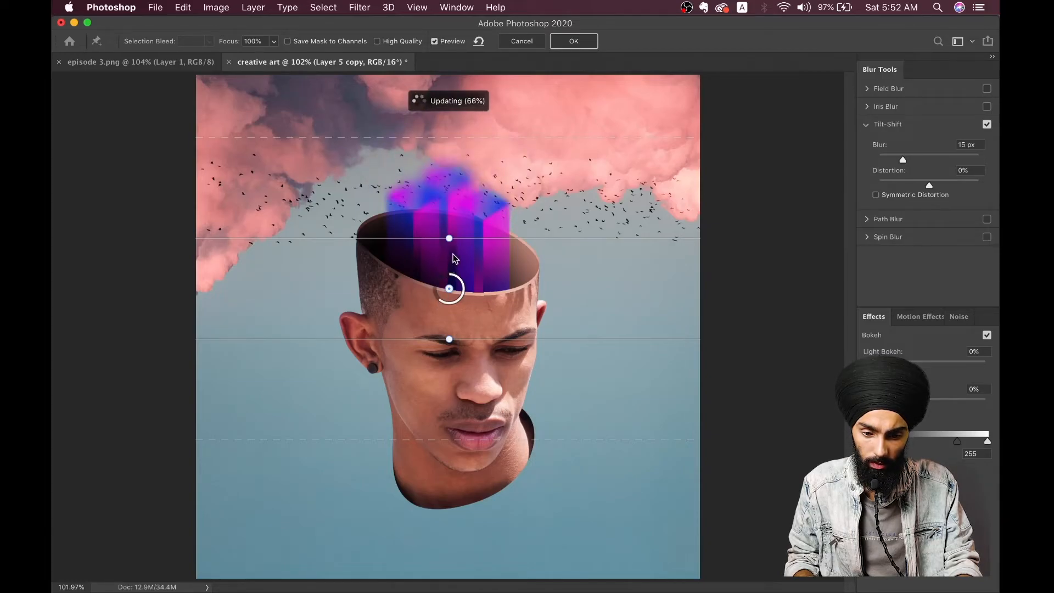
pyautogui.moveTo(465, 236); pyautogui.dragTo(465, 263)
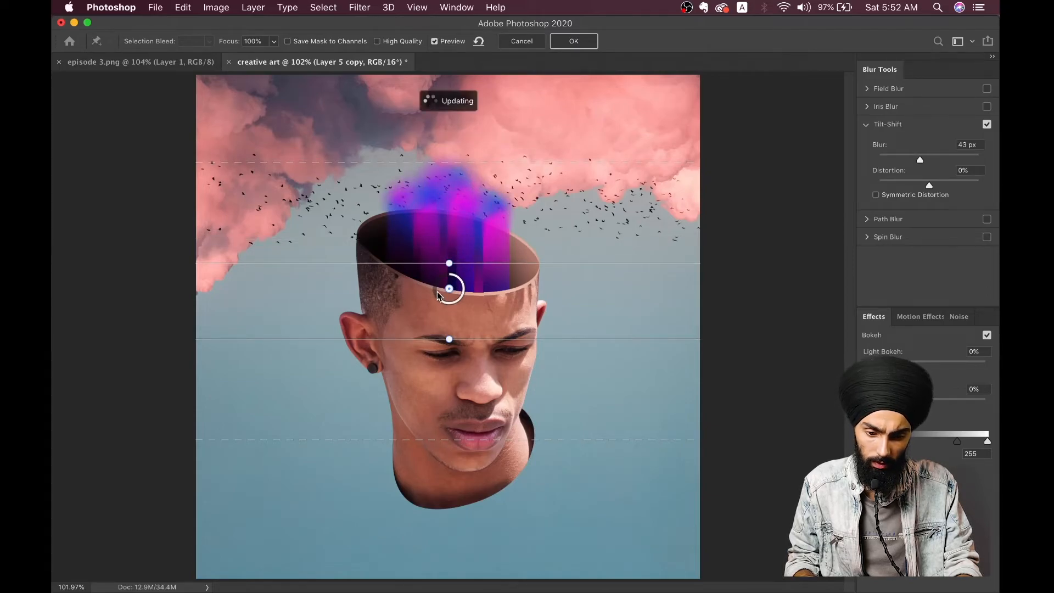
pyautogui.moveTo(449, 290); pyautogui.dragTo(452, 249)
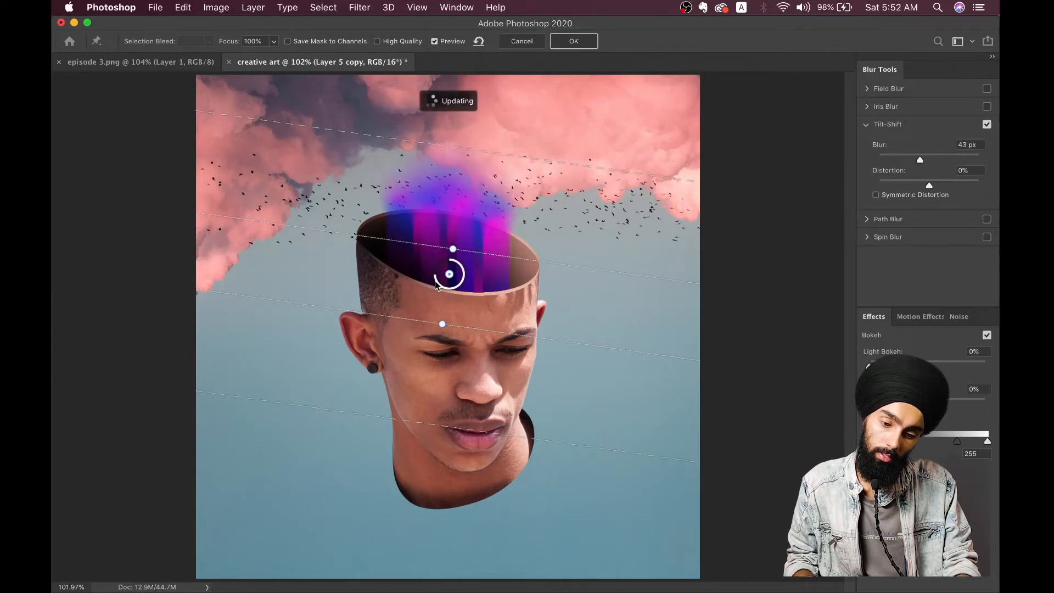
pyautogui.click(565, 43)
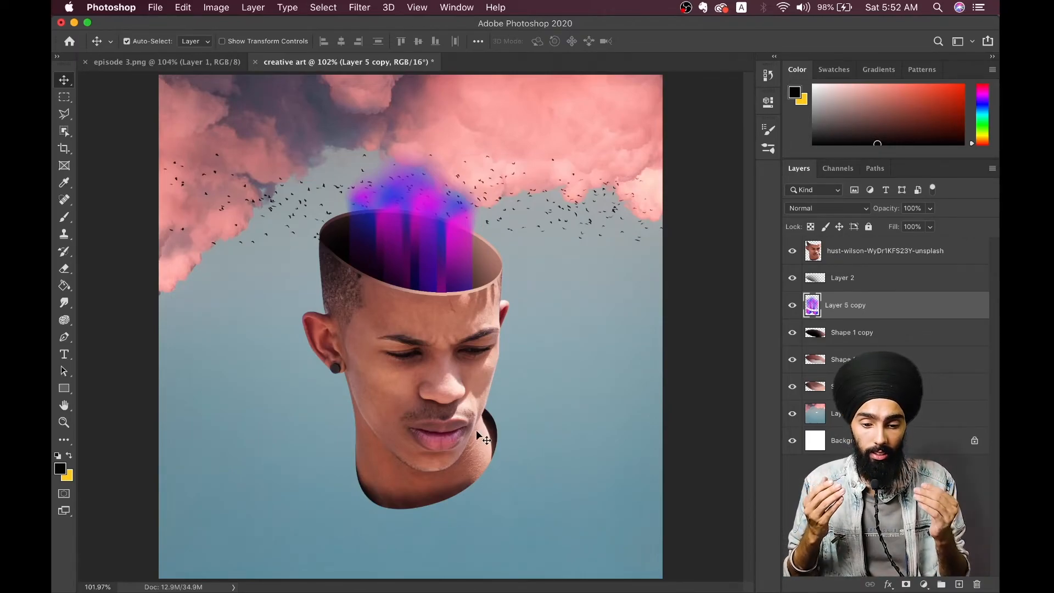
# Compare the blurred bars with the reference image episode 3.png and return to the creative art document.
pyautogui.click(154, 63)
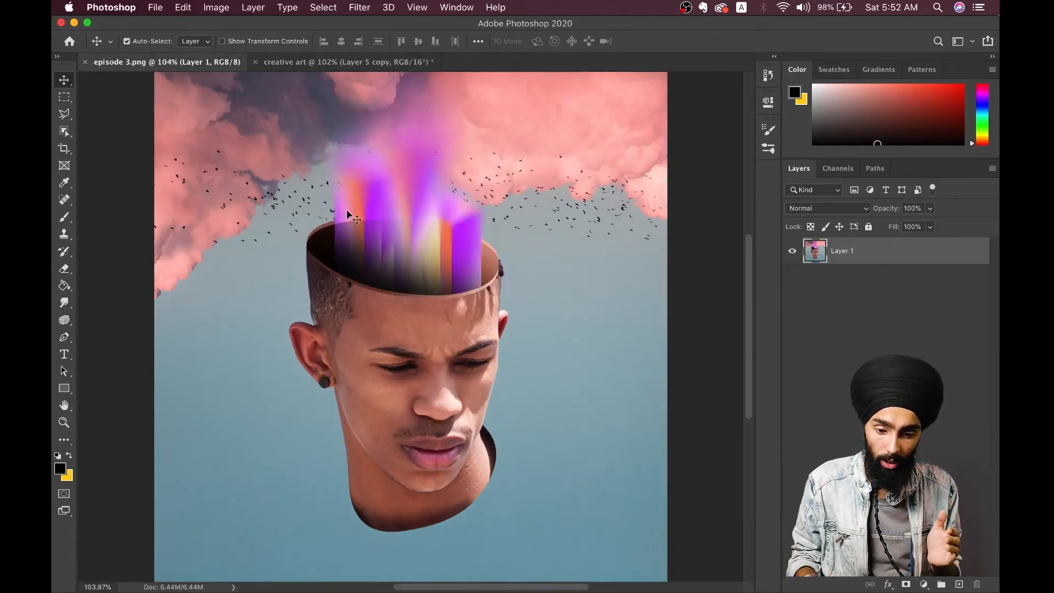
pyautogui.scroll(-3, 492, 317)
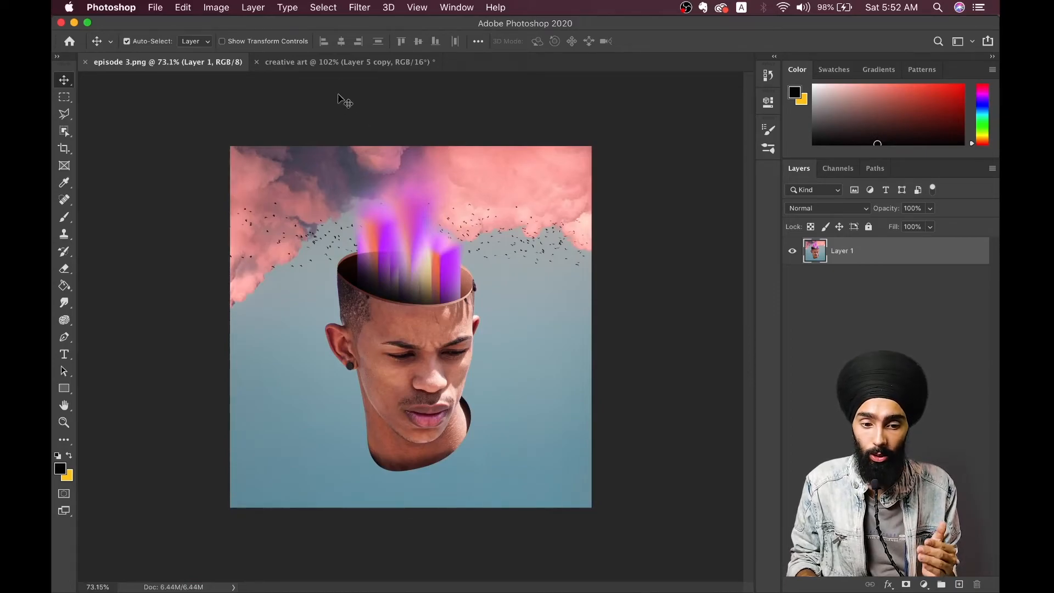
pyautogui.click(326, 63)
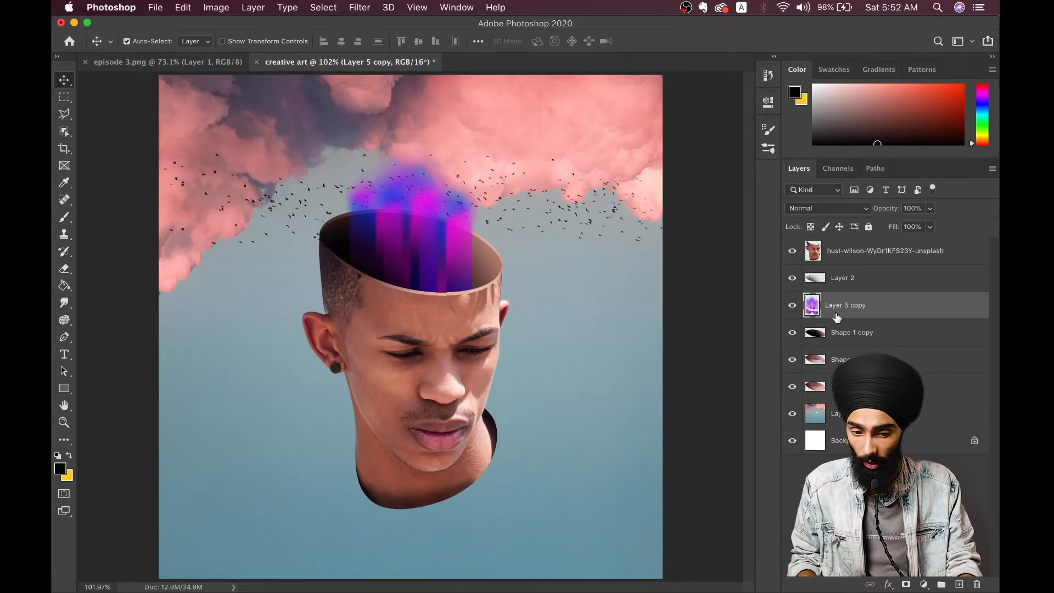
pyautogui.scroll(-1, 530, 328)
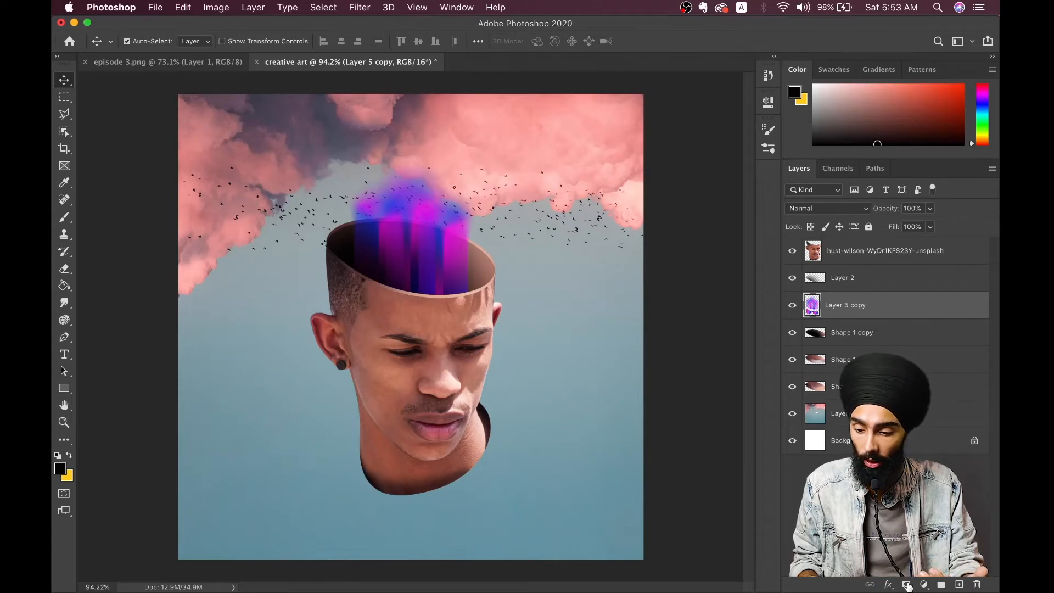
# Add a Hue/Saturation adjustment above Layer 5 copy, shift its hue to +34, and clip it to that layer.
pyautogui.click(923, 584)
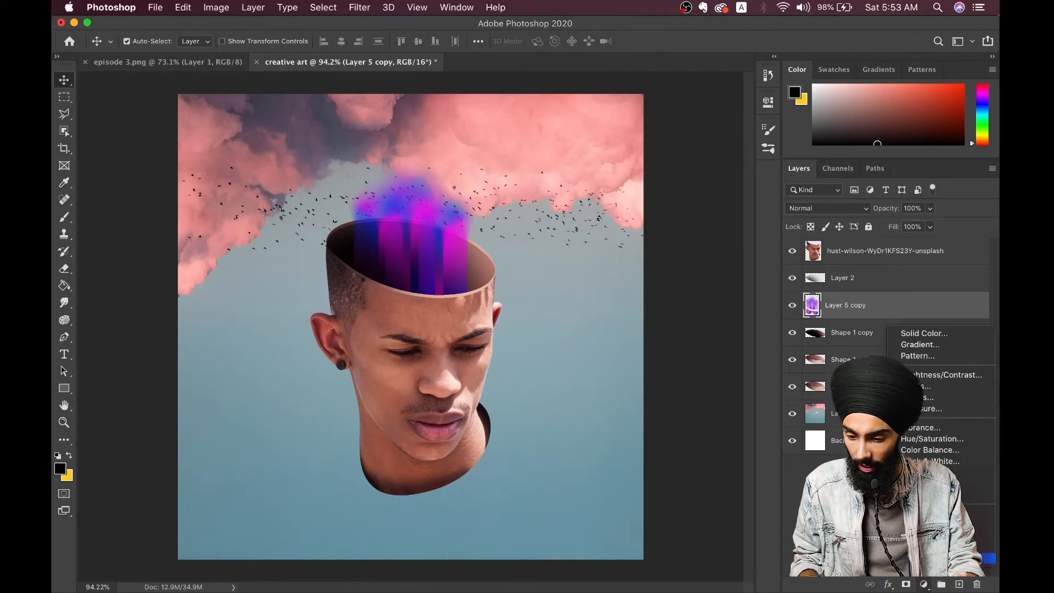
pyautogui.click(928, 440)
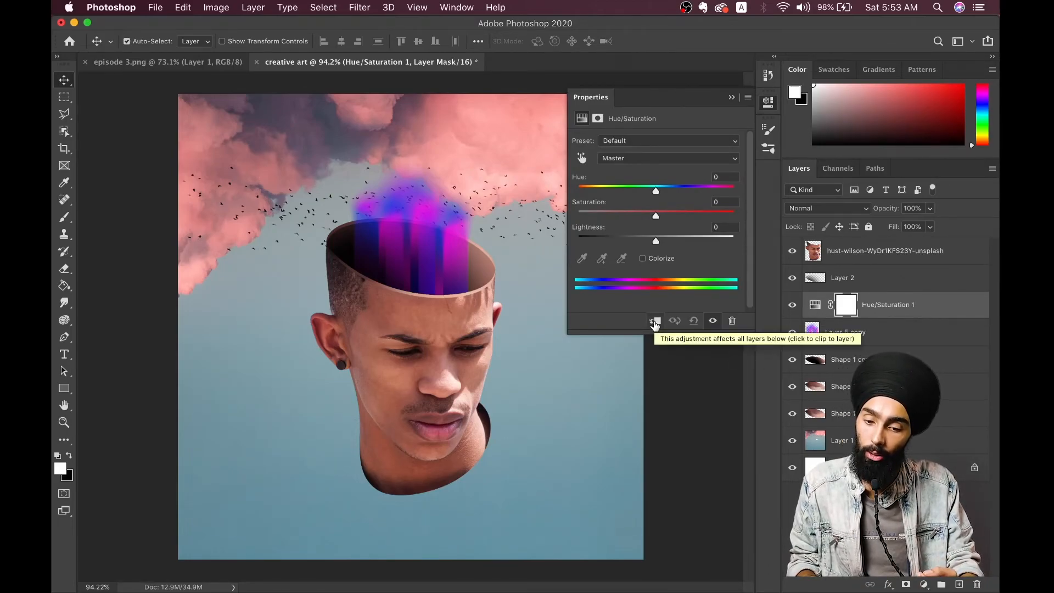
pyautogui.click(654, 322)
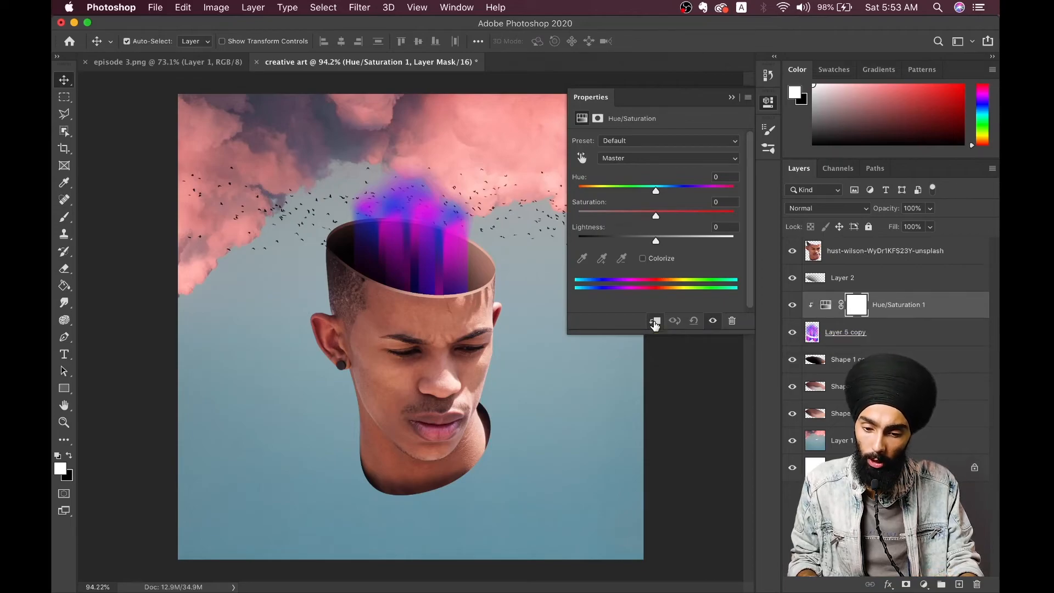
pyautogui.click(654, 322)
pyautogui.moveTo(666, 190); pyautogui.dragTo(683, 192)
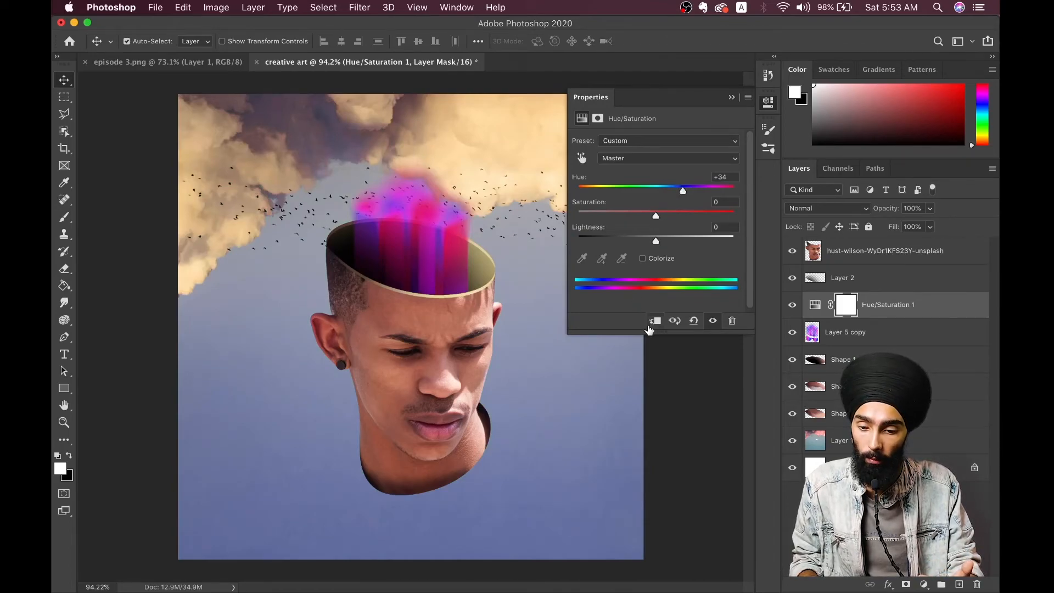
pyautogui.click(654, 323)
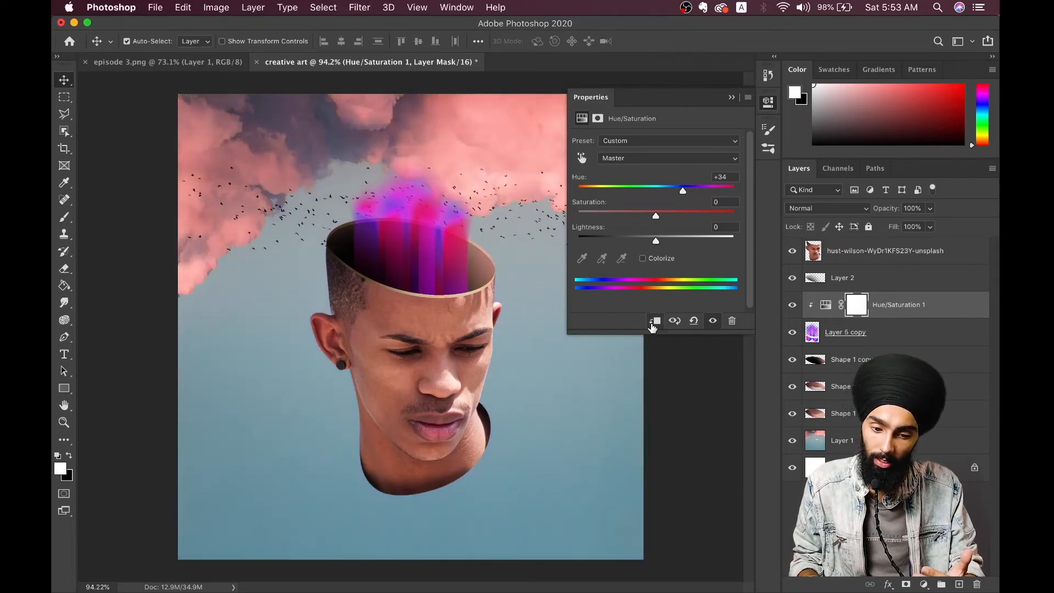
# Try hue shifts of +126 and +108 on the clipped Hue/Saturation adjustment, checking the bars' colours against episode 3.png.
pyautogui.moveTo(705, 191); pyautogui.dragTo(711, 191)
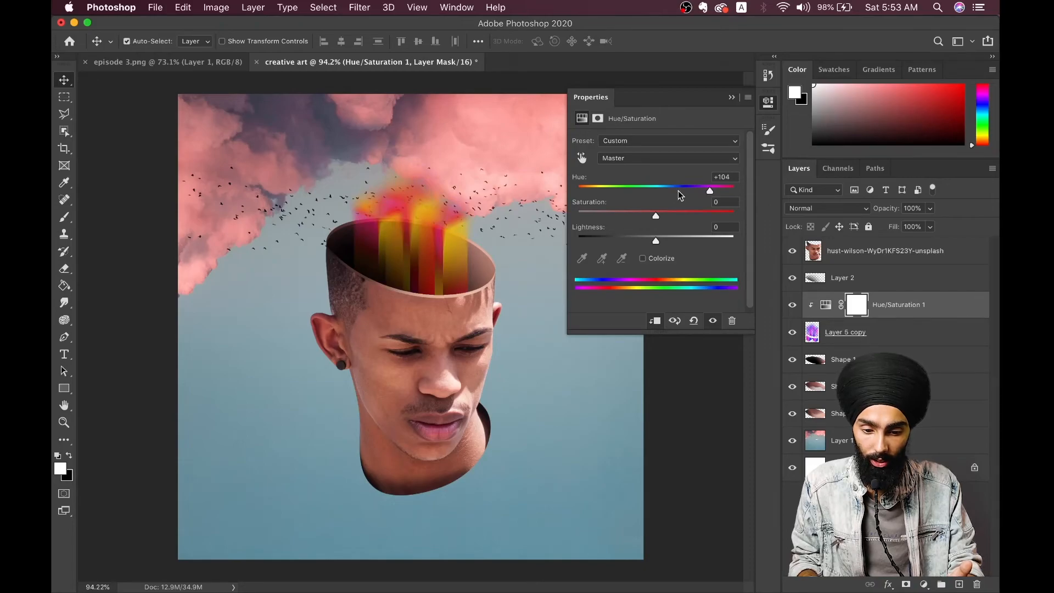
pyautogui.moveTo(711, 191)
pyautogui.mouseDown()
pyautogui.moveTo(723, 193)
pyautogui.moveTo(573, 192)
pyautogui.moveTo(717, 193)
pyautogui.mouseUp()
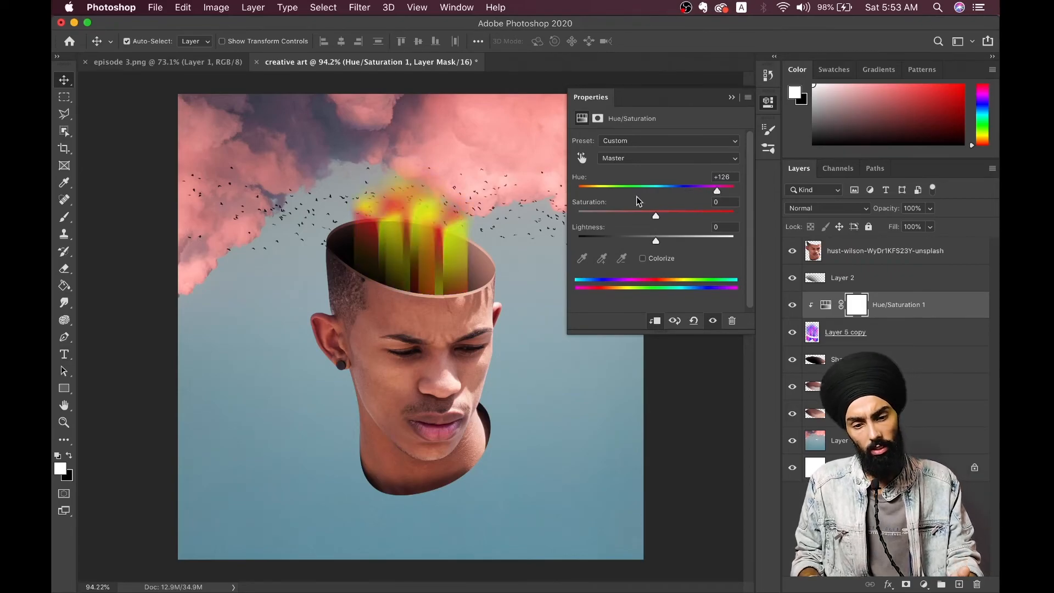
pyautogui.click(217, 63)
pyautogui.click(296, 63)
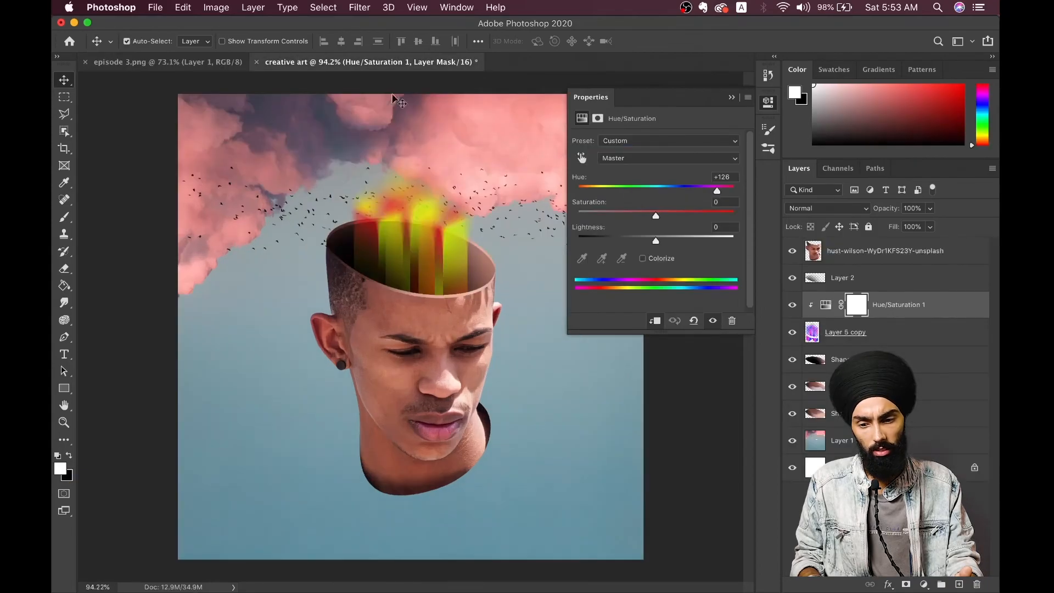
pyautogui.click(703, 191)
pyautogui.moveTo(703, 191); pyautogui.dragTo(712, 192)
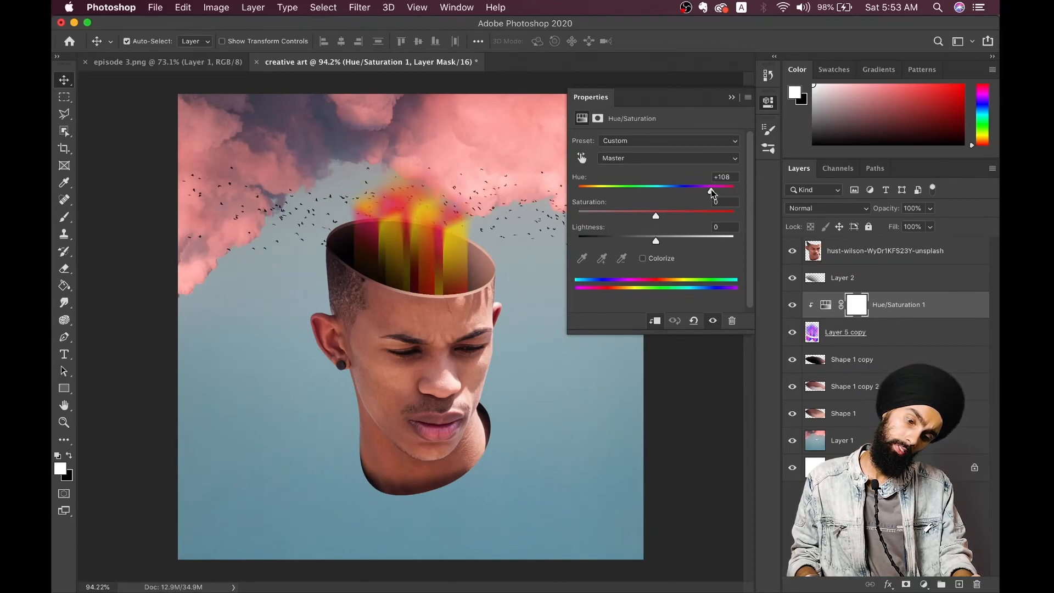
pyautogui.click(731, 97)
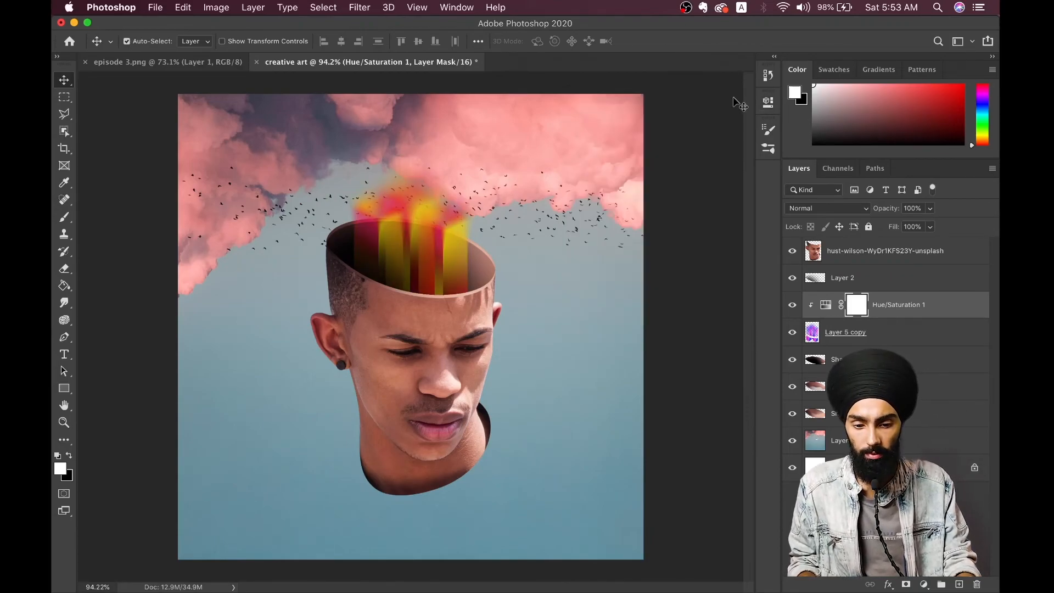
# Set the hue of the Hue/Saturation 1 adjustment to +104 and compare the recoloured bars with episode 3.png.
pyautogui.scroll(-2, 509, 334)
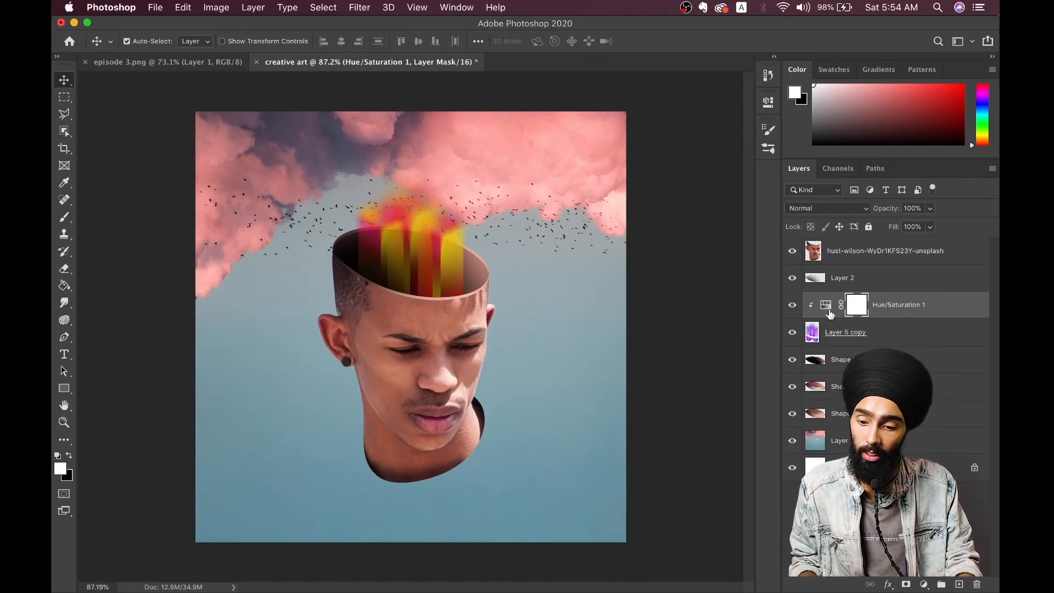
pyautogui.doubleClick(825, 308)
pyautogui.moveTo(626, 189); pyautogui.dragTo(711, 192)
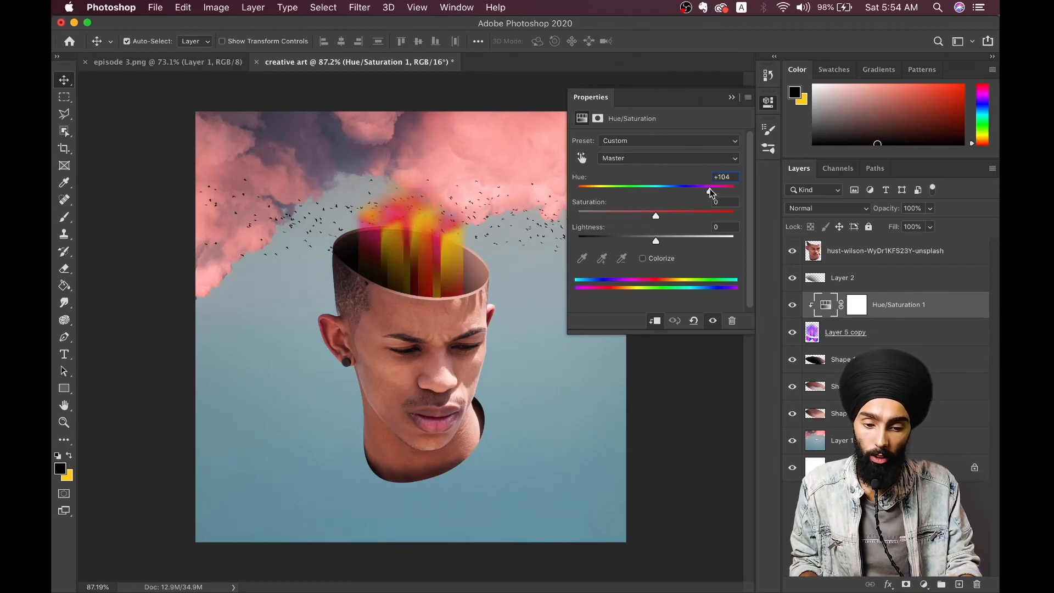
pyautogui.click(732, 97)
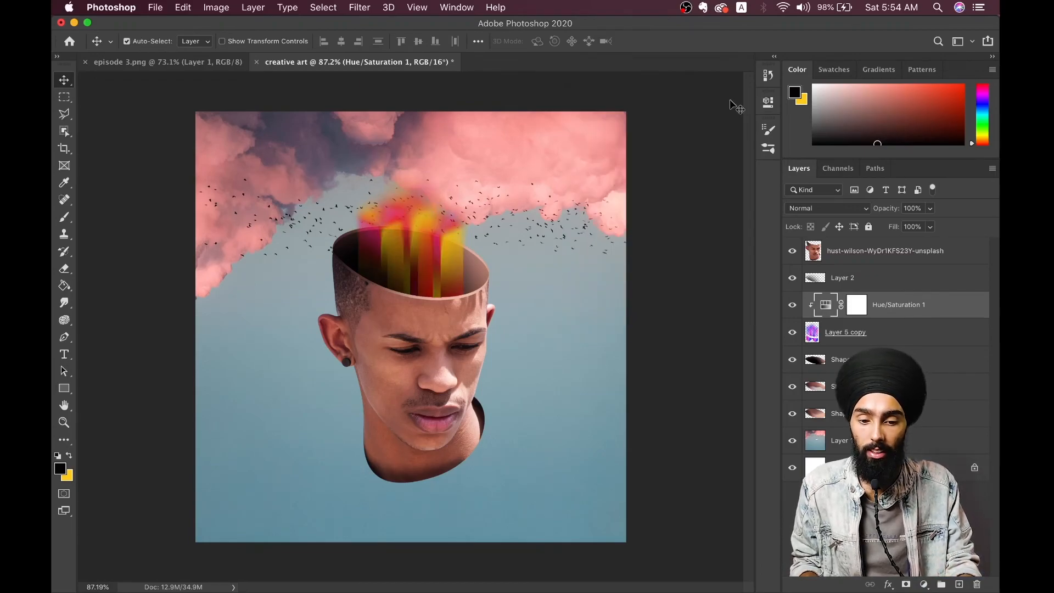
pyautogui.scroll(-2, 490, 328)
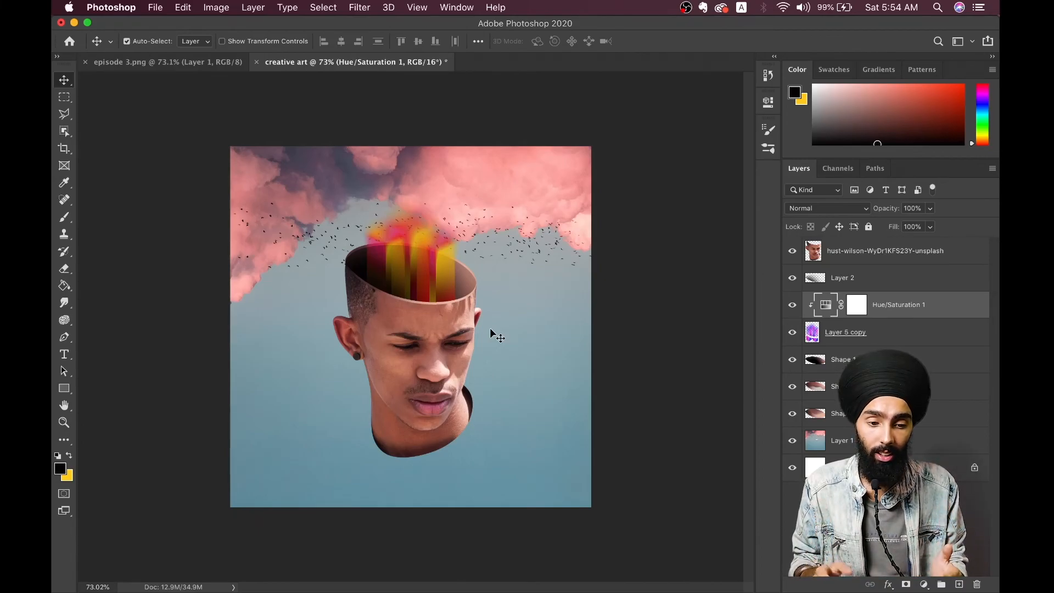
pyautogui.click(202, 62)
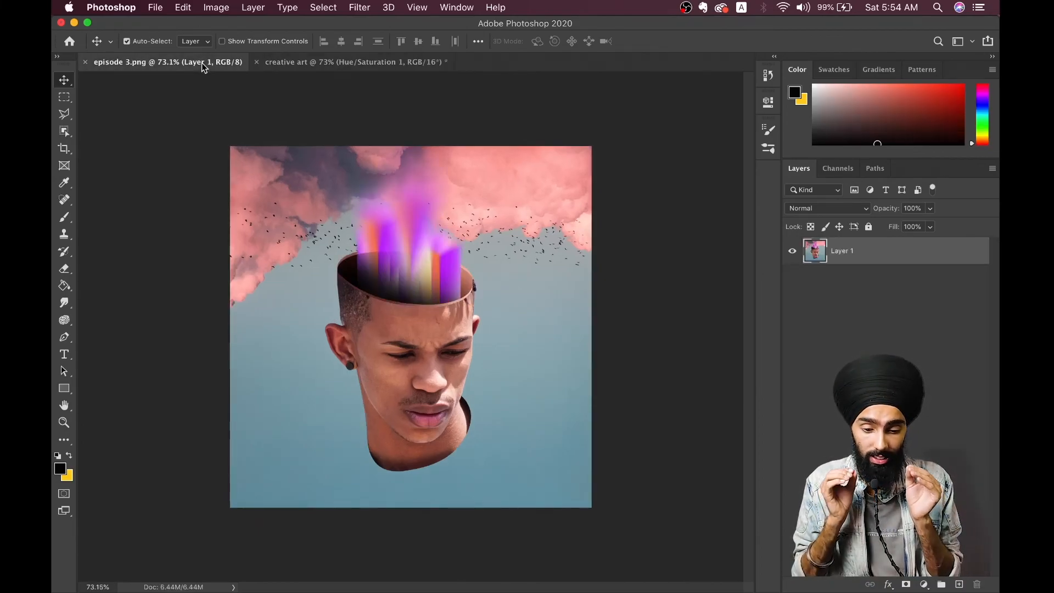